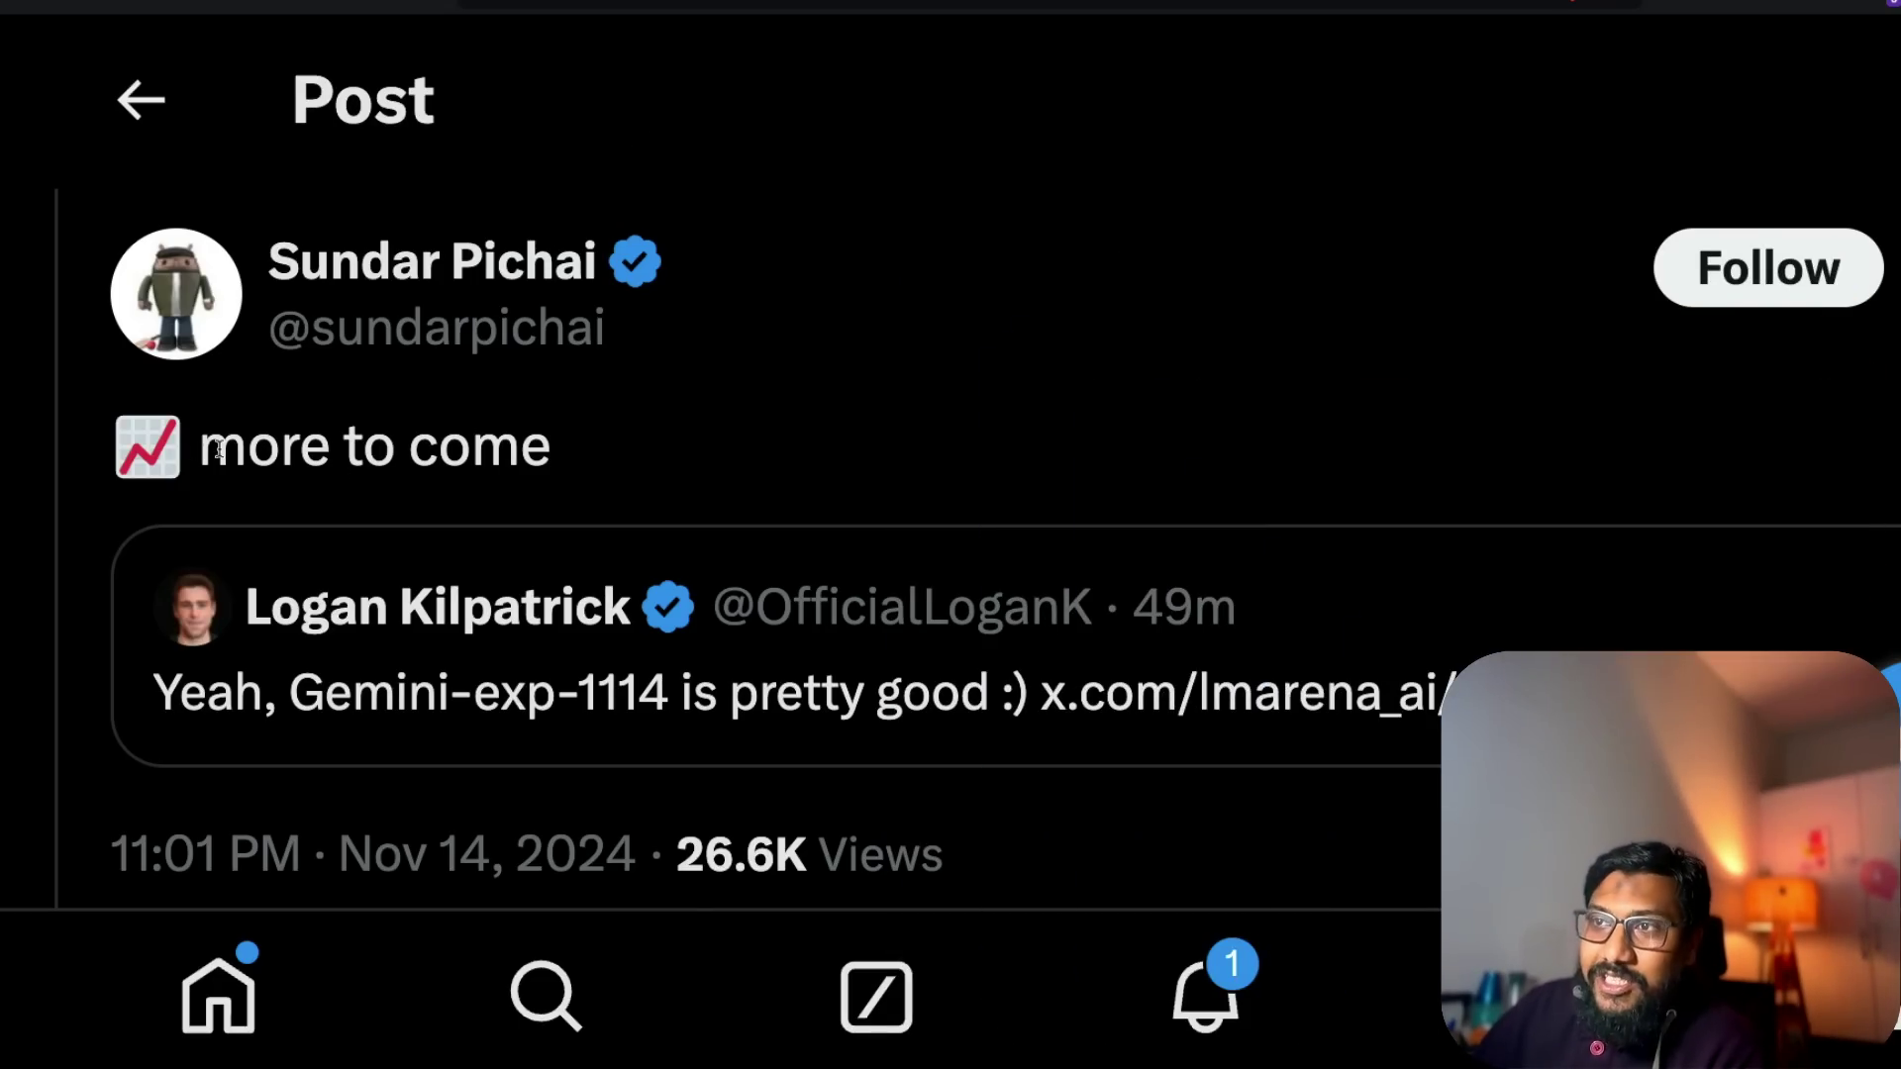
Step: Highlight the words 'more to come' in the post
drag(233, 450, 709, 465)
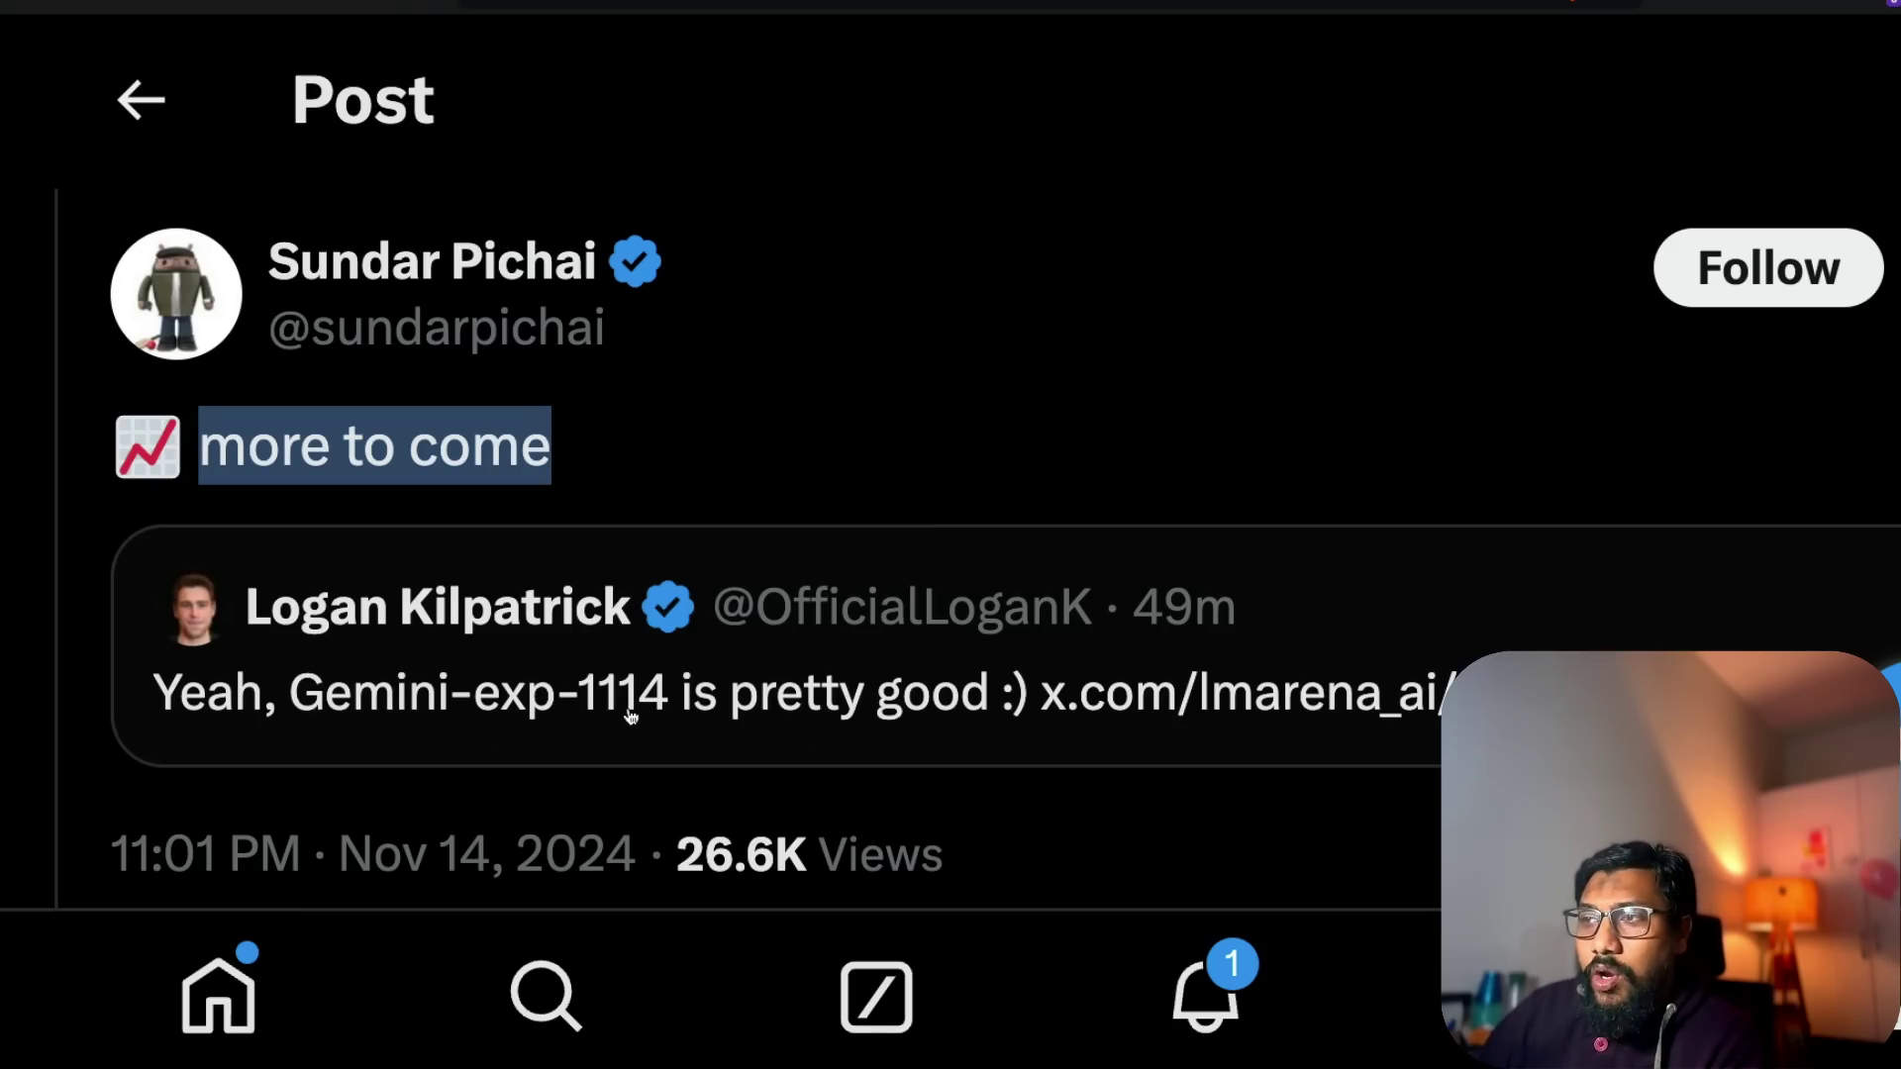
Step: Open the quoted Gemini-exp-1114 post, then the Chatbot Arena announcement it quotes
click(763, 709)
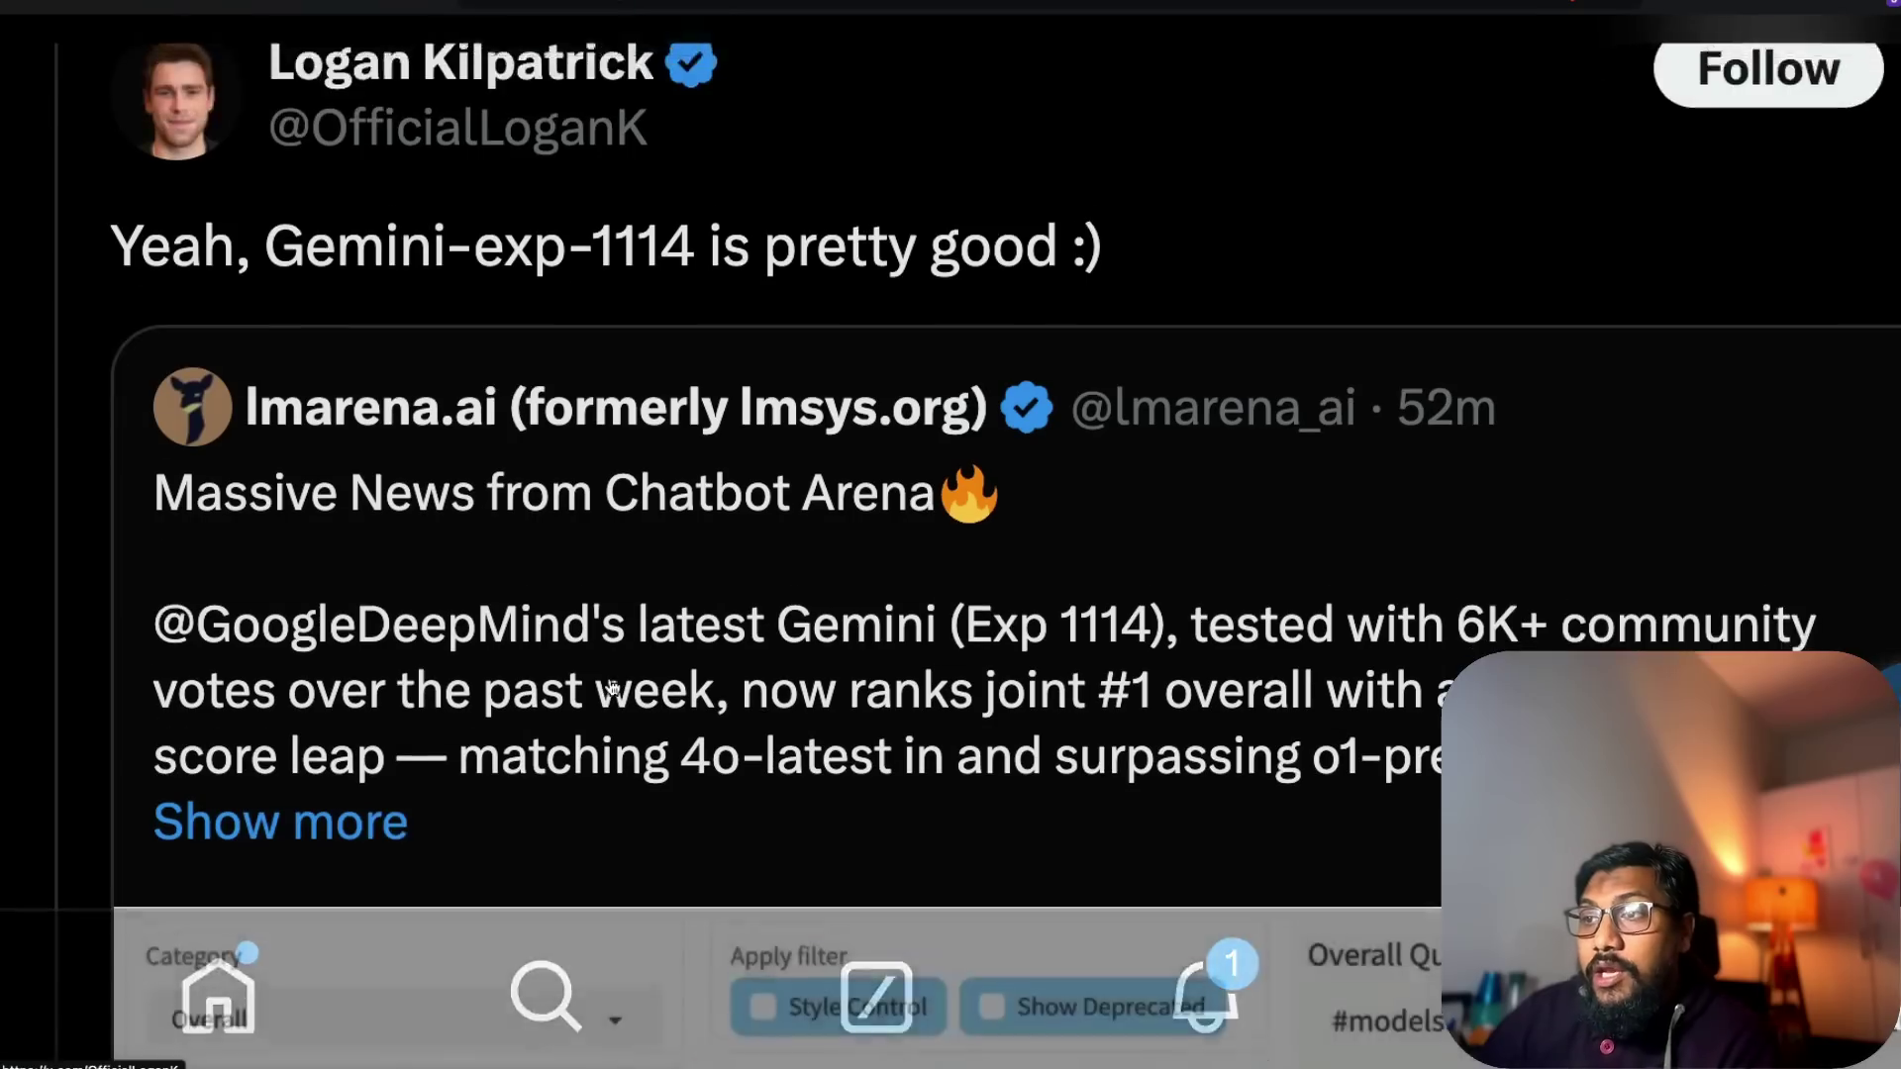
scroll(611, 687, down, 2)
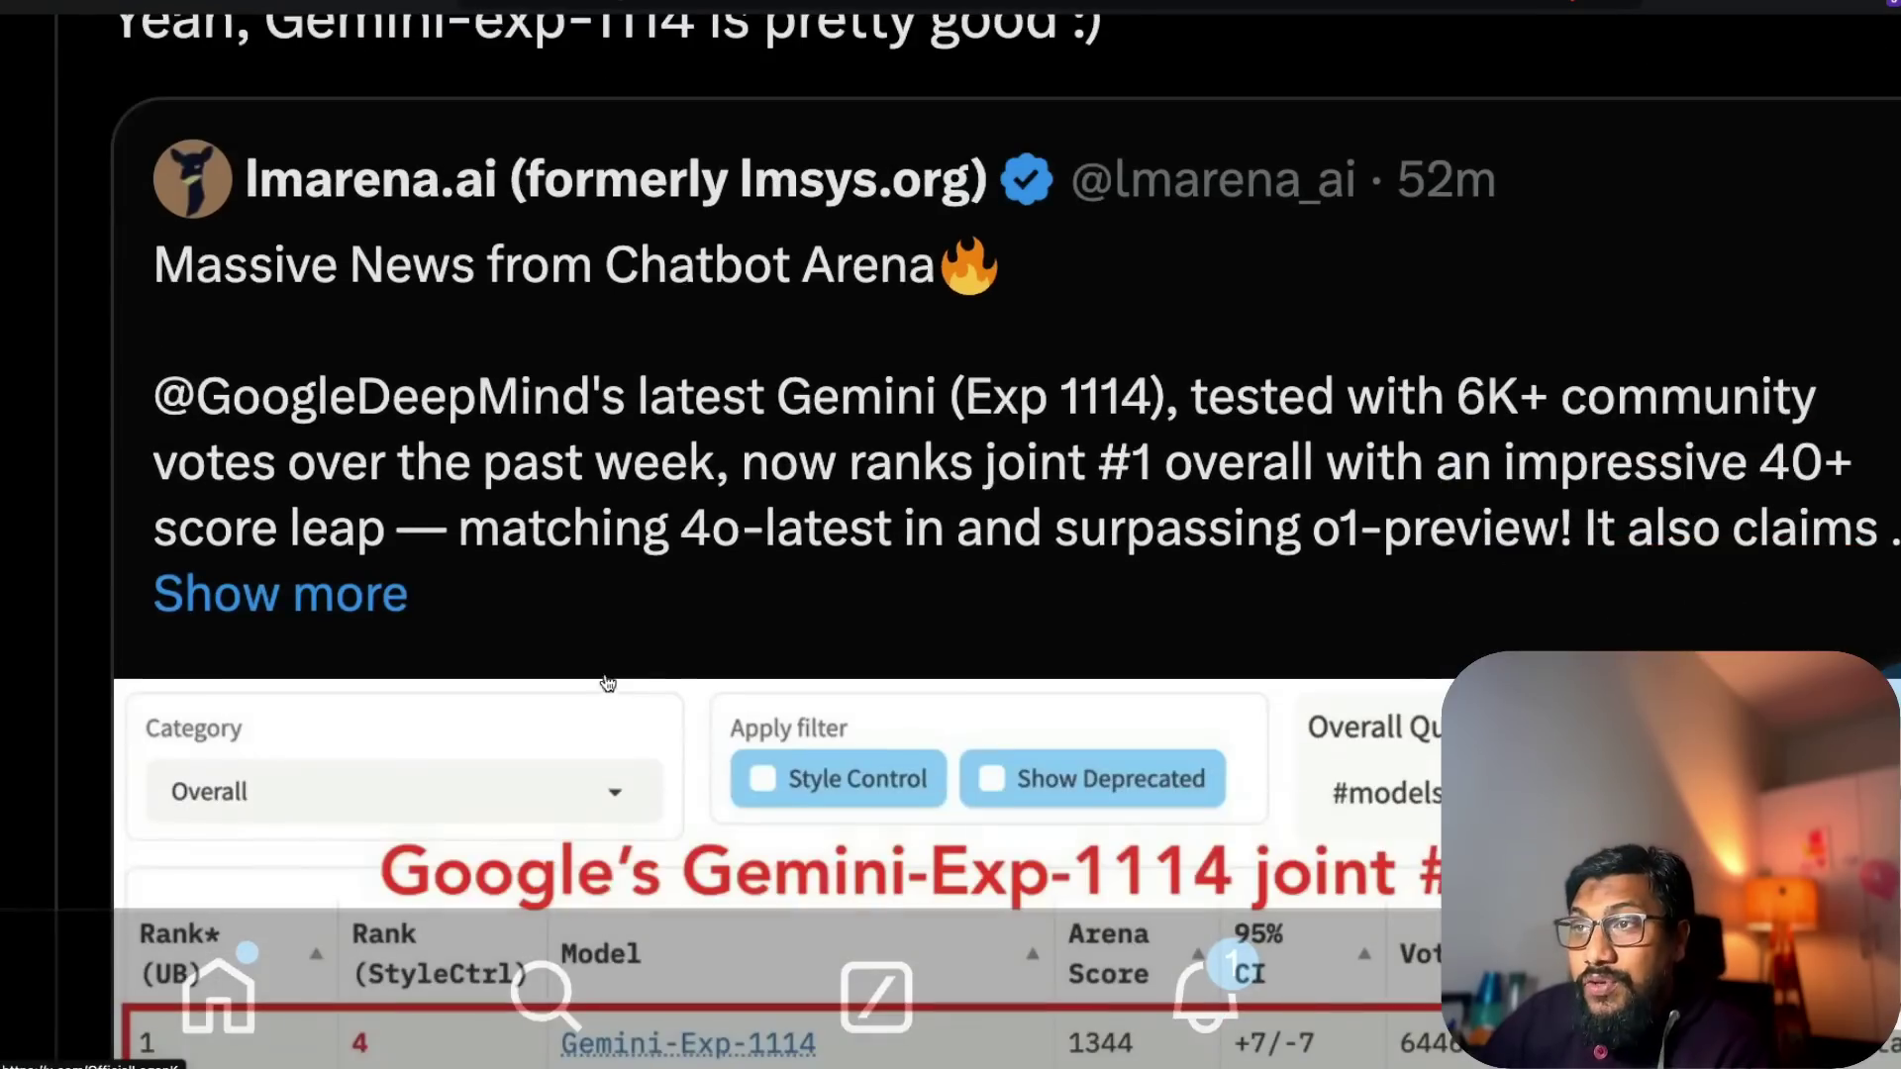
click(611, 687)
scroll(585, 594, down, 5)
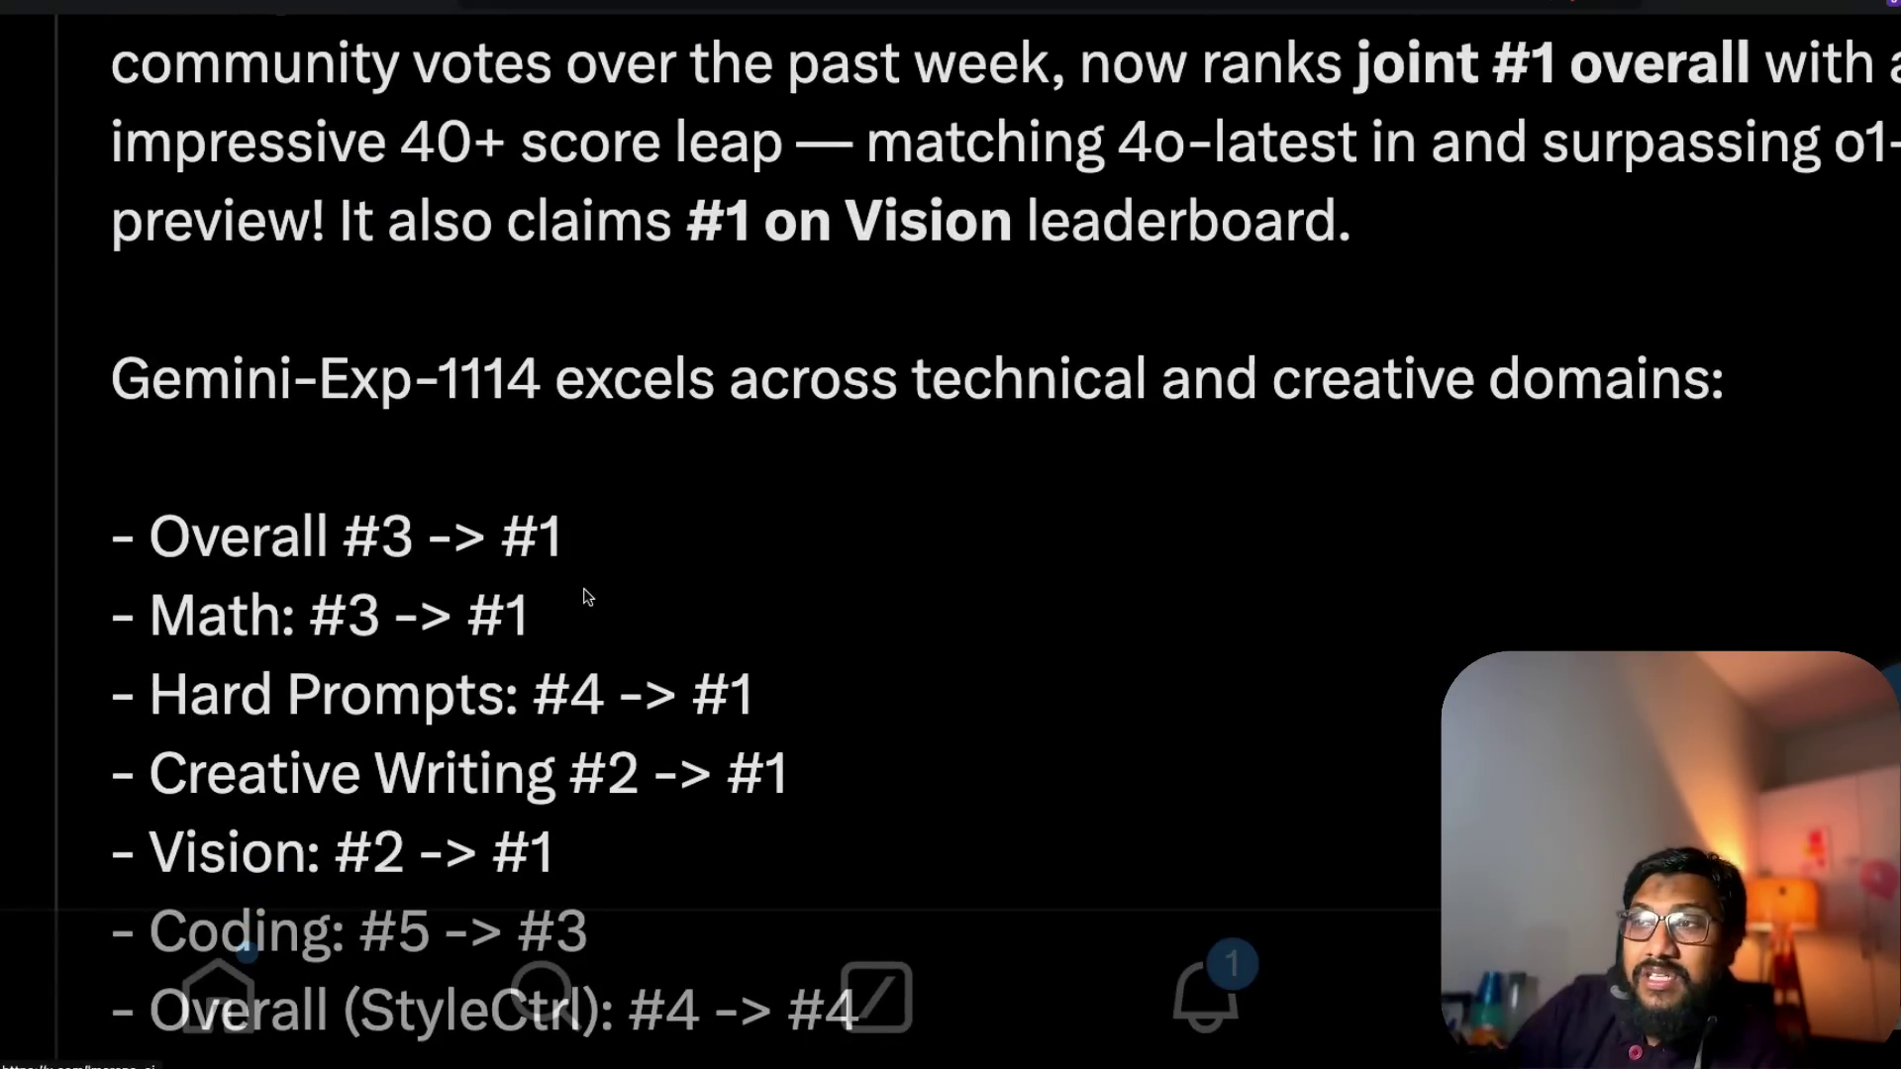
Step: Highlight the Overall, Hard Prompts, Creative Writing, Vision, Coding and StyleCtrl ranks in the list
drag(505, 537, 624, 540)
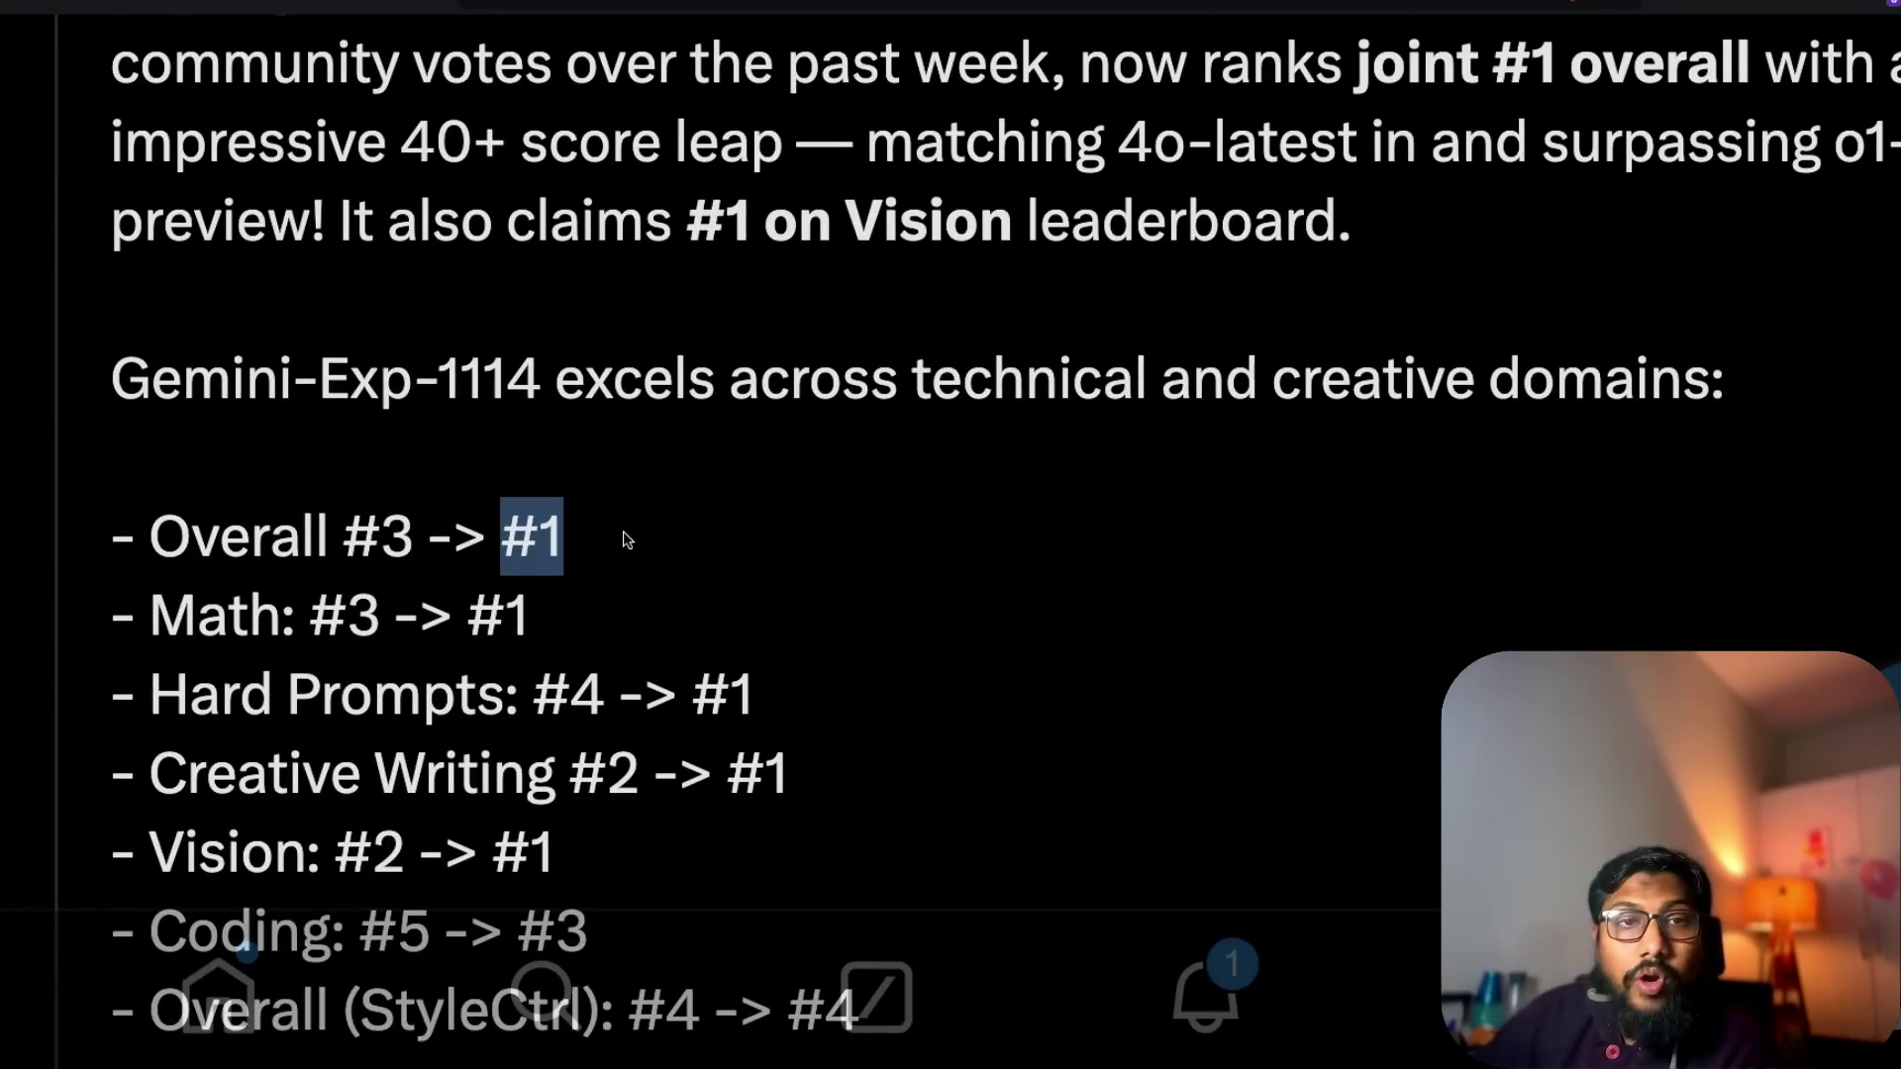
scroll(631, 528, down, 2)
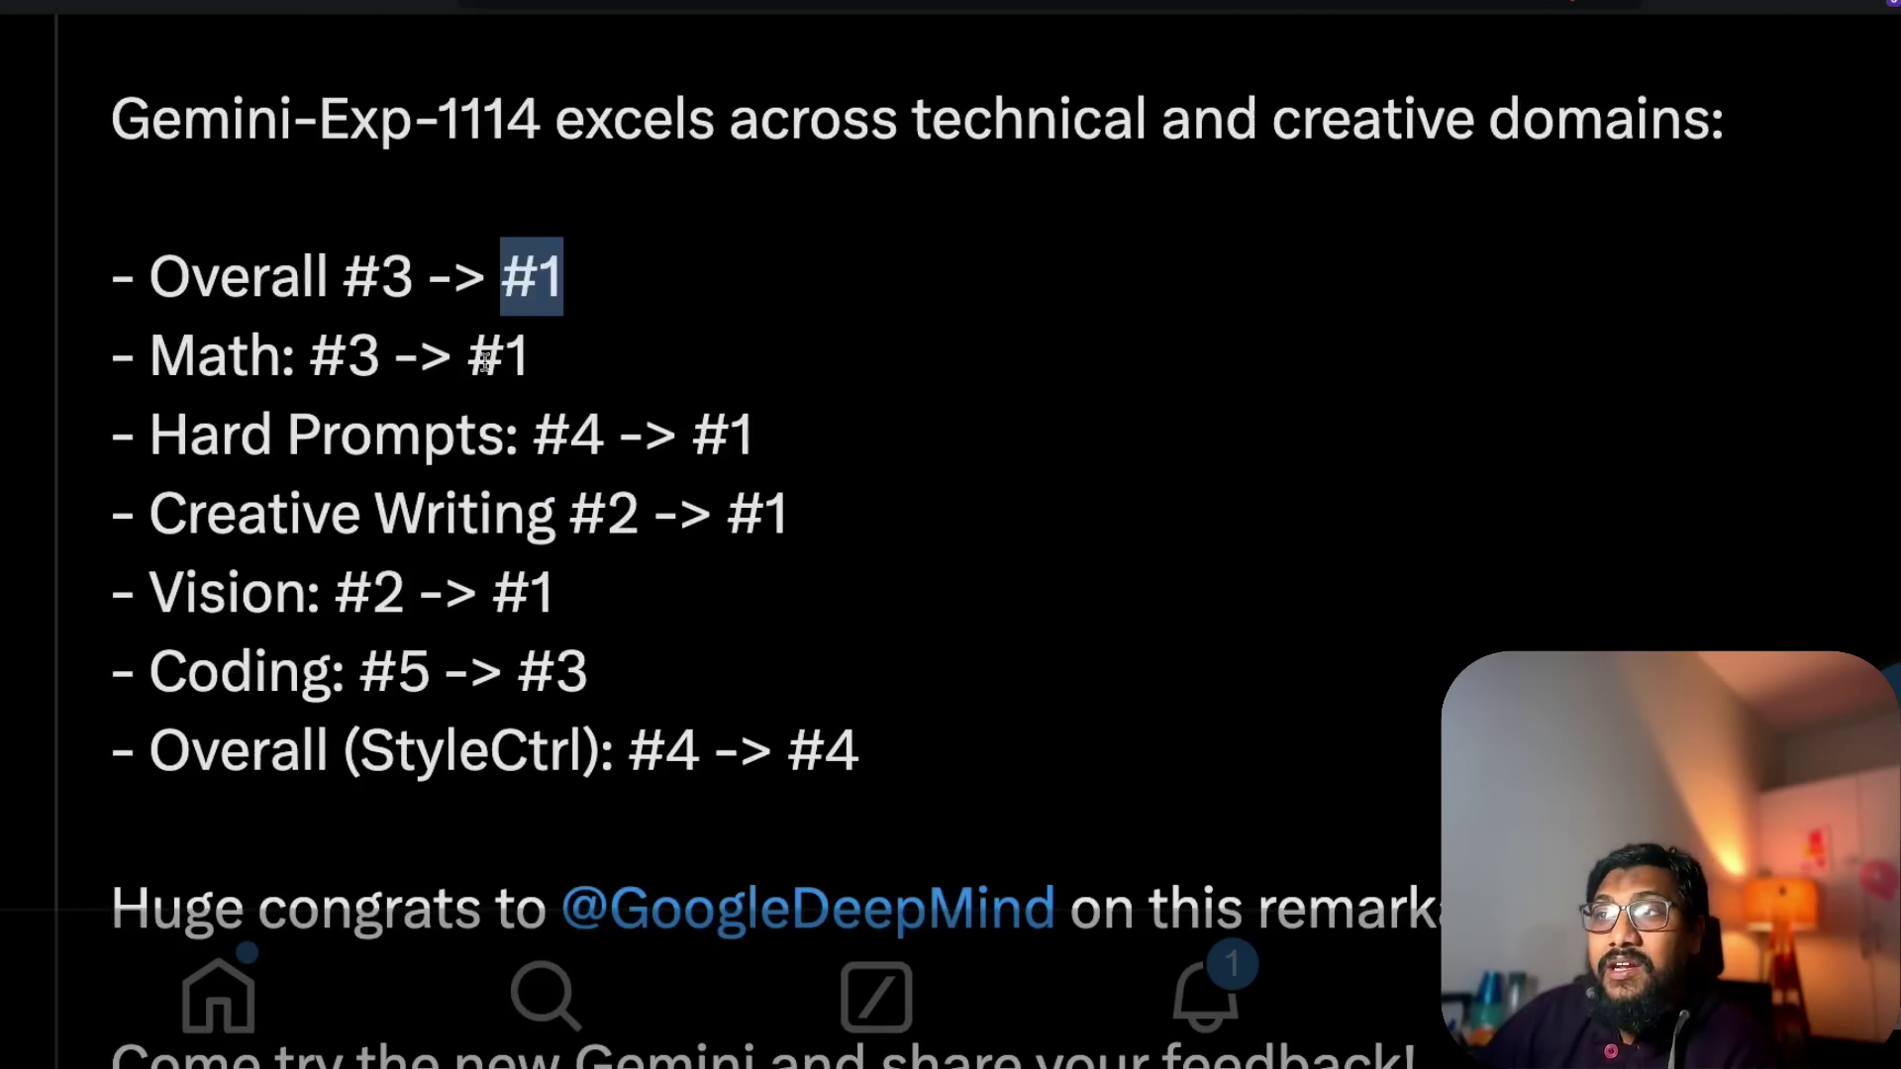
drag(469, 357, 611, 362)
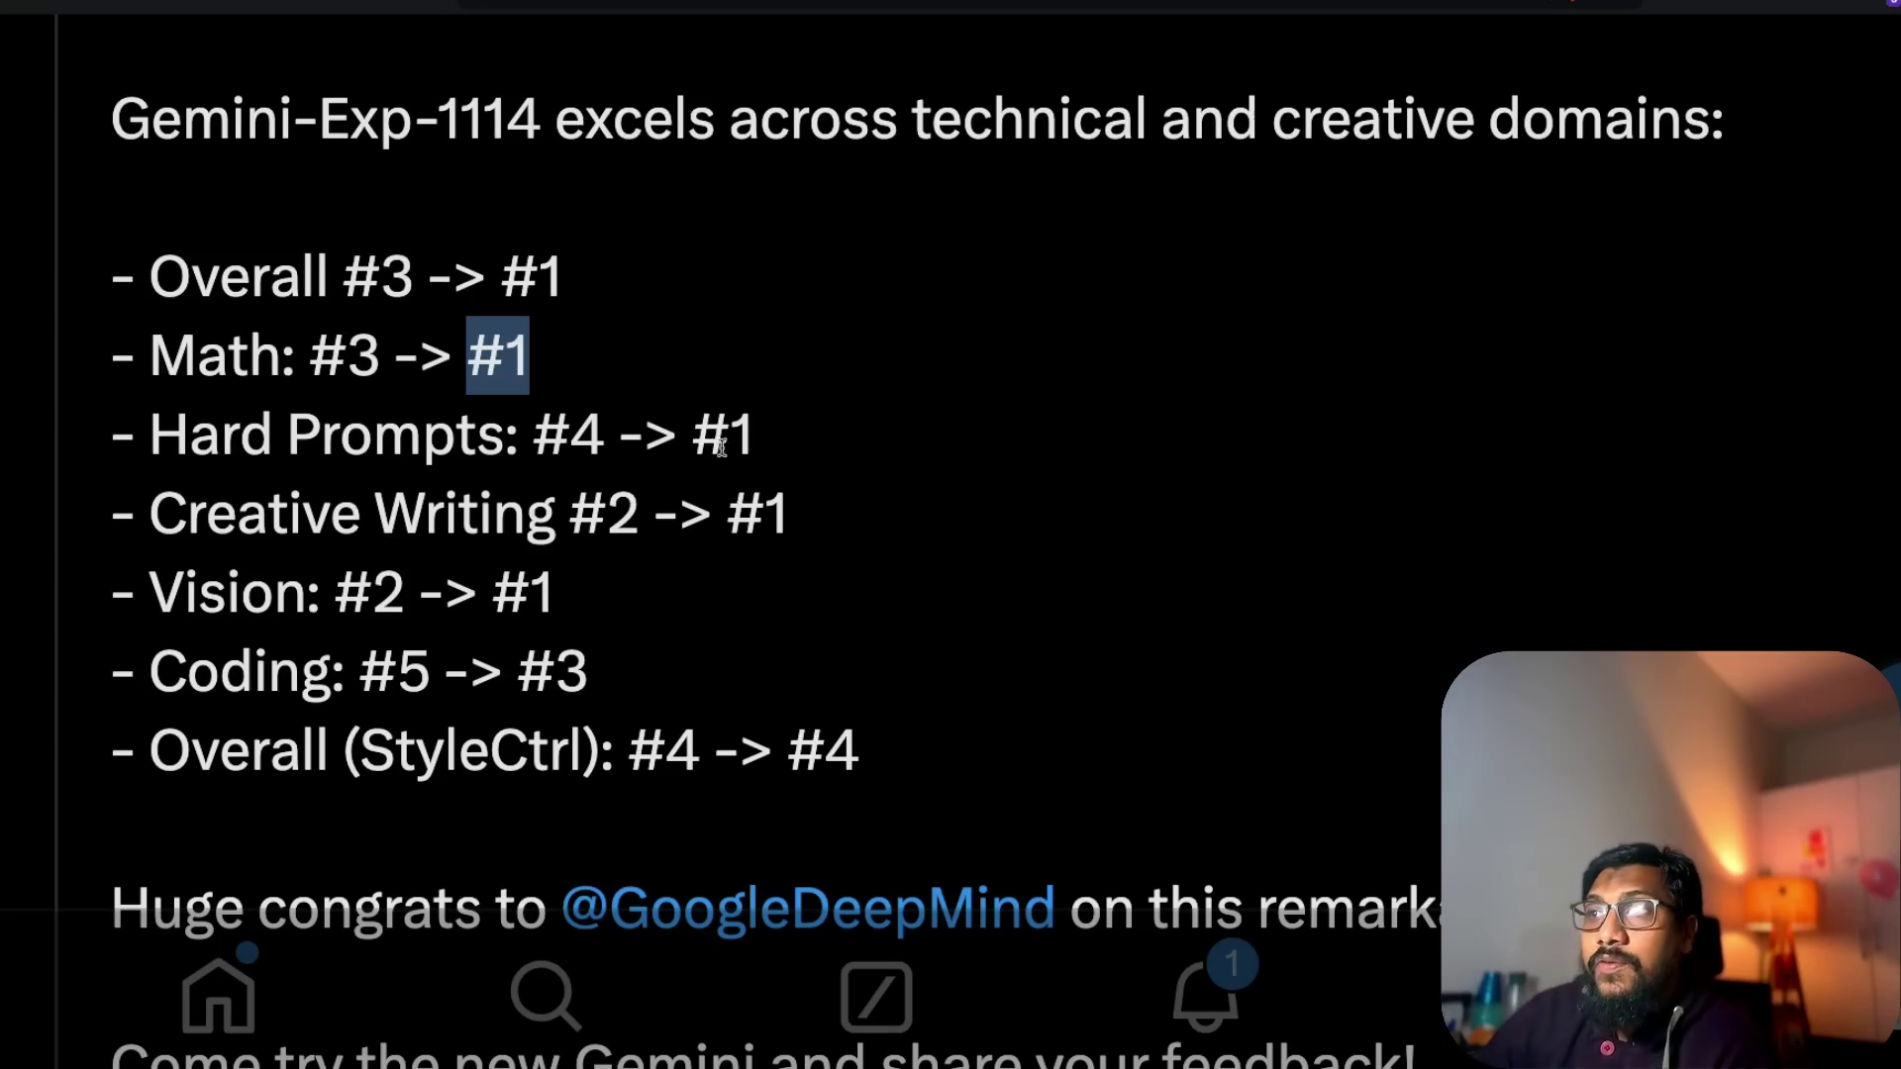
drag(694, 433, 801, 448)
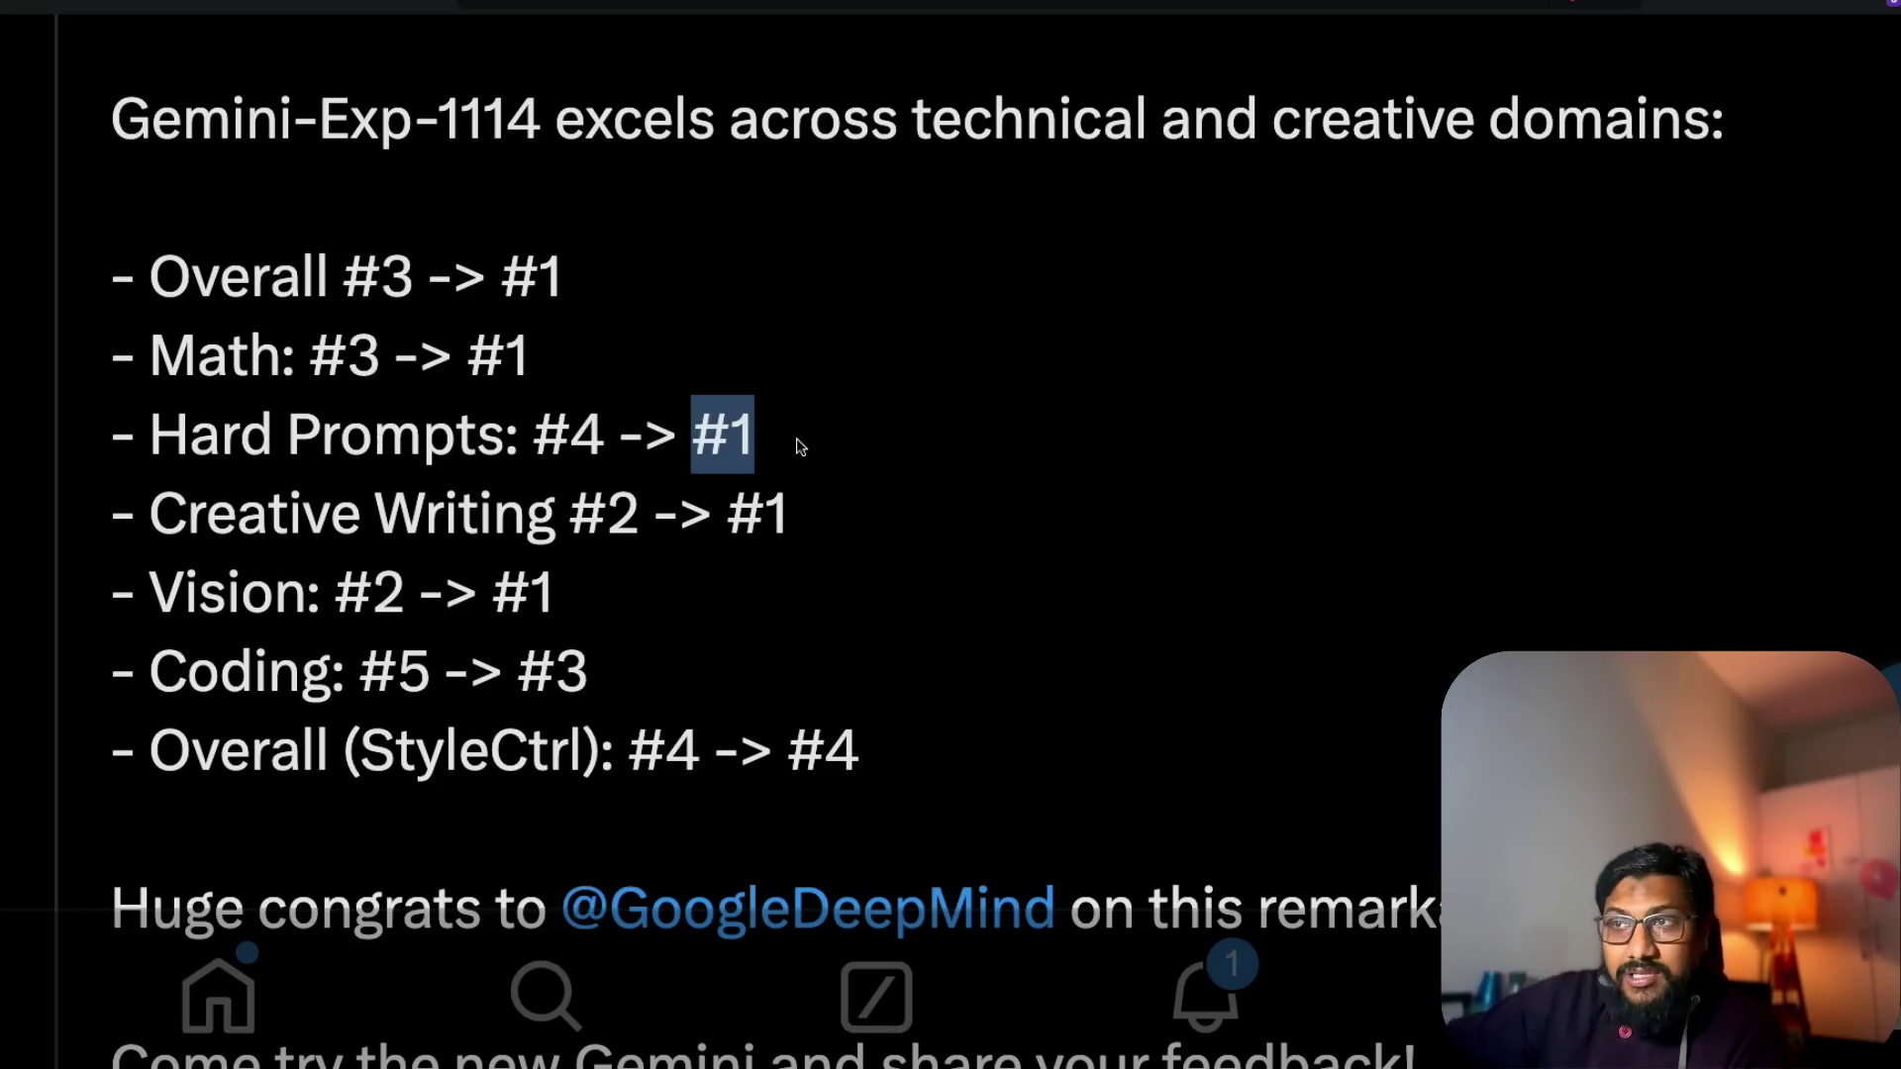
drag(728, 511, 897, 518)
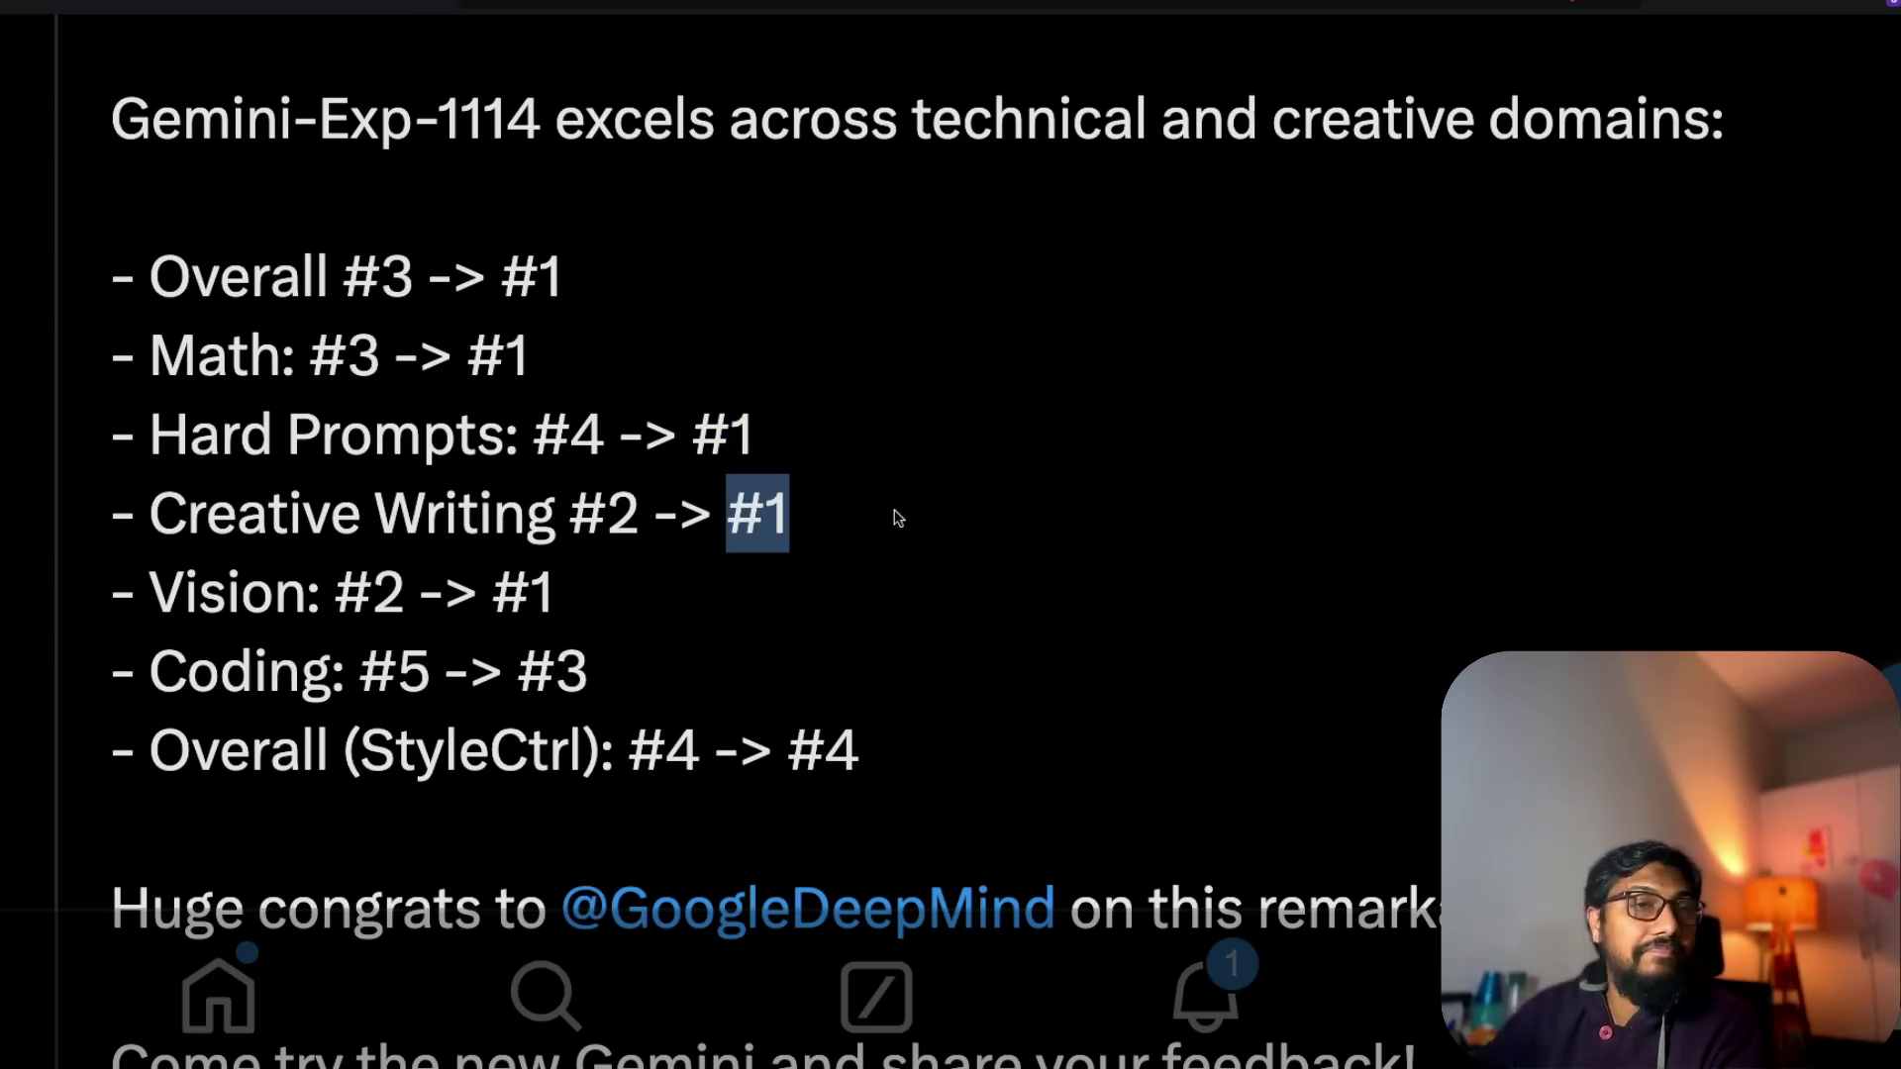
drag(493, 592, 679, 602)
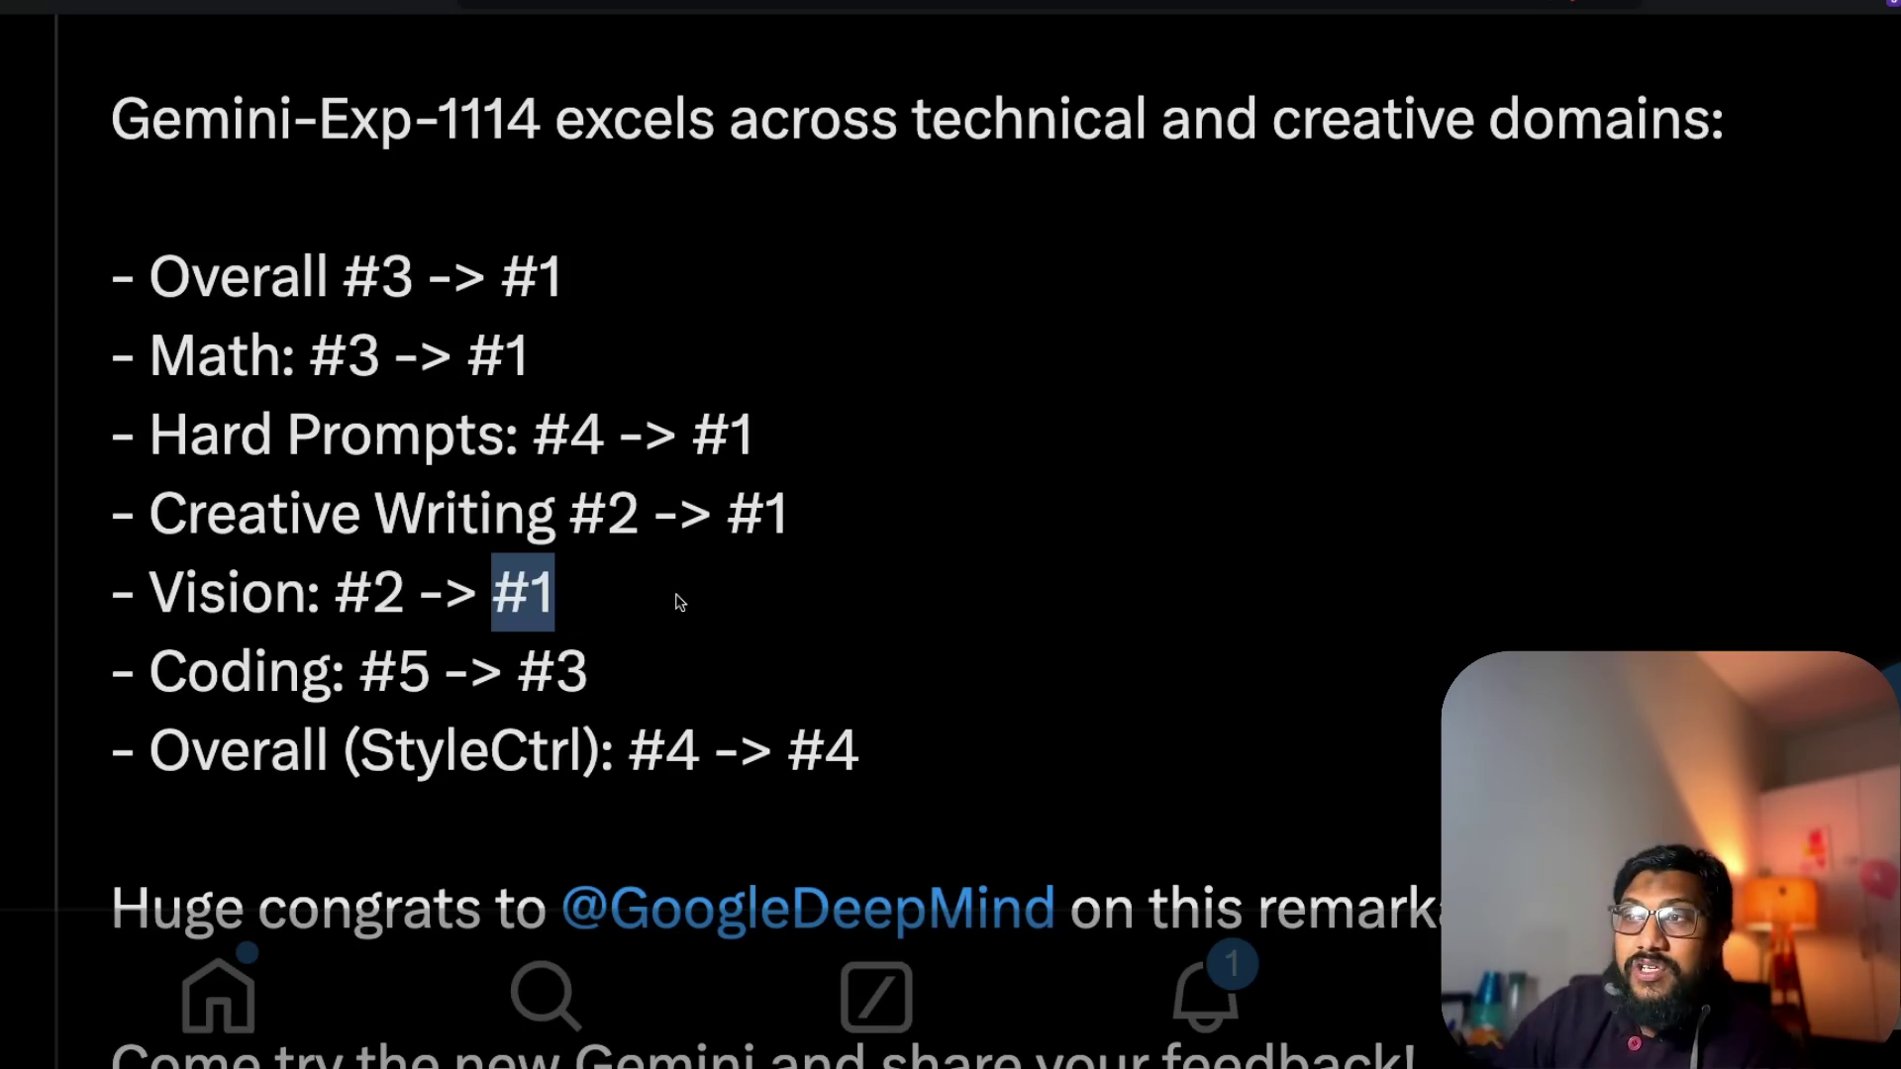
click(538, 597)
drag(515, 673, 706, 679)
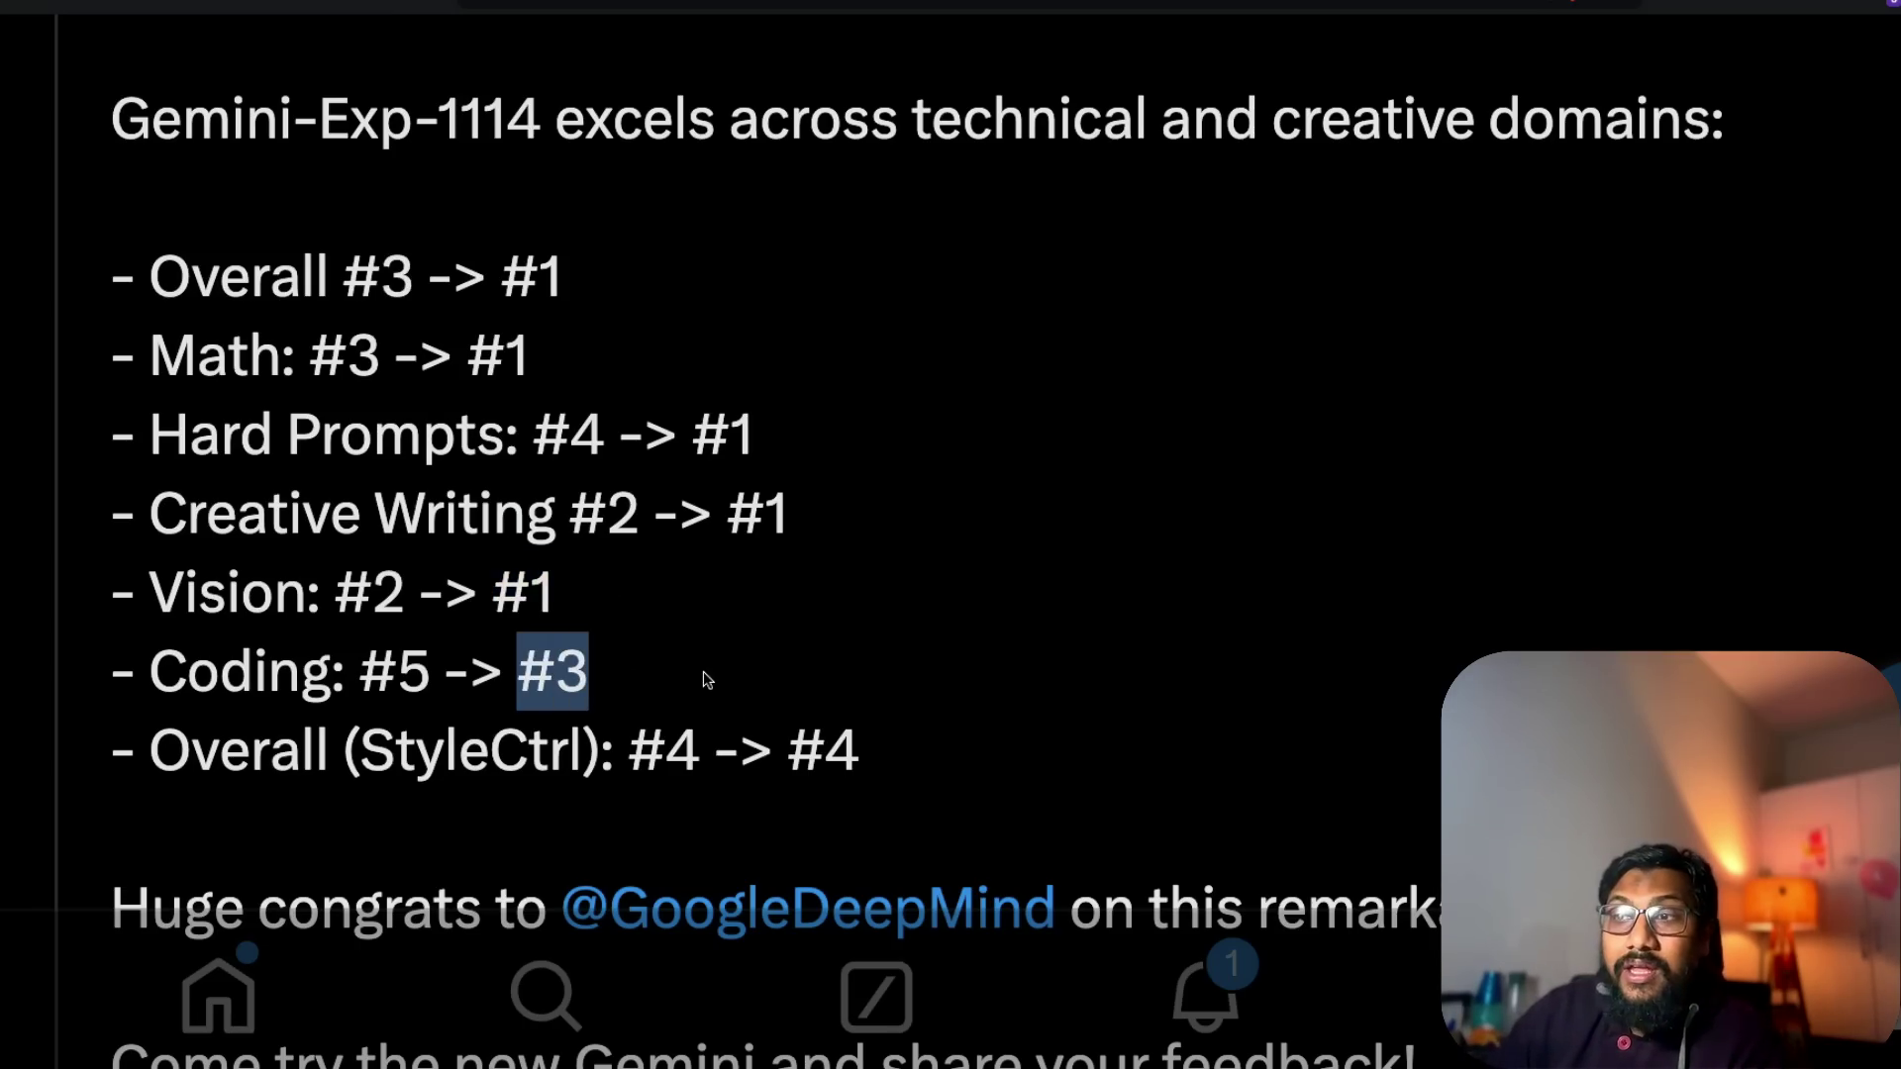
click(446, 758)
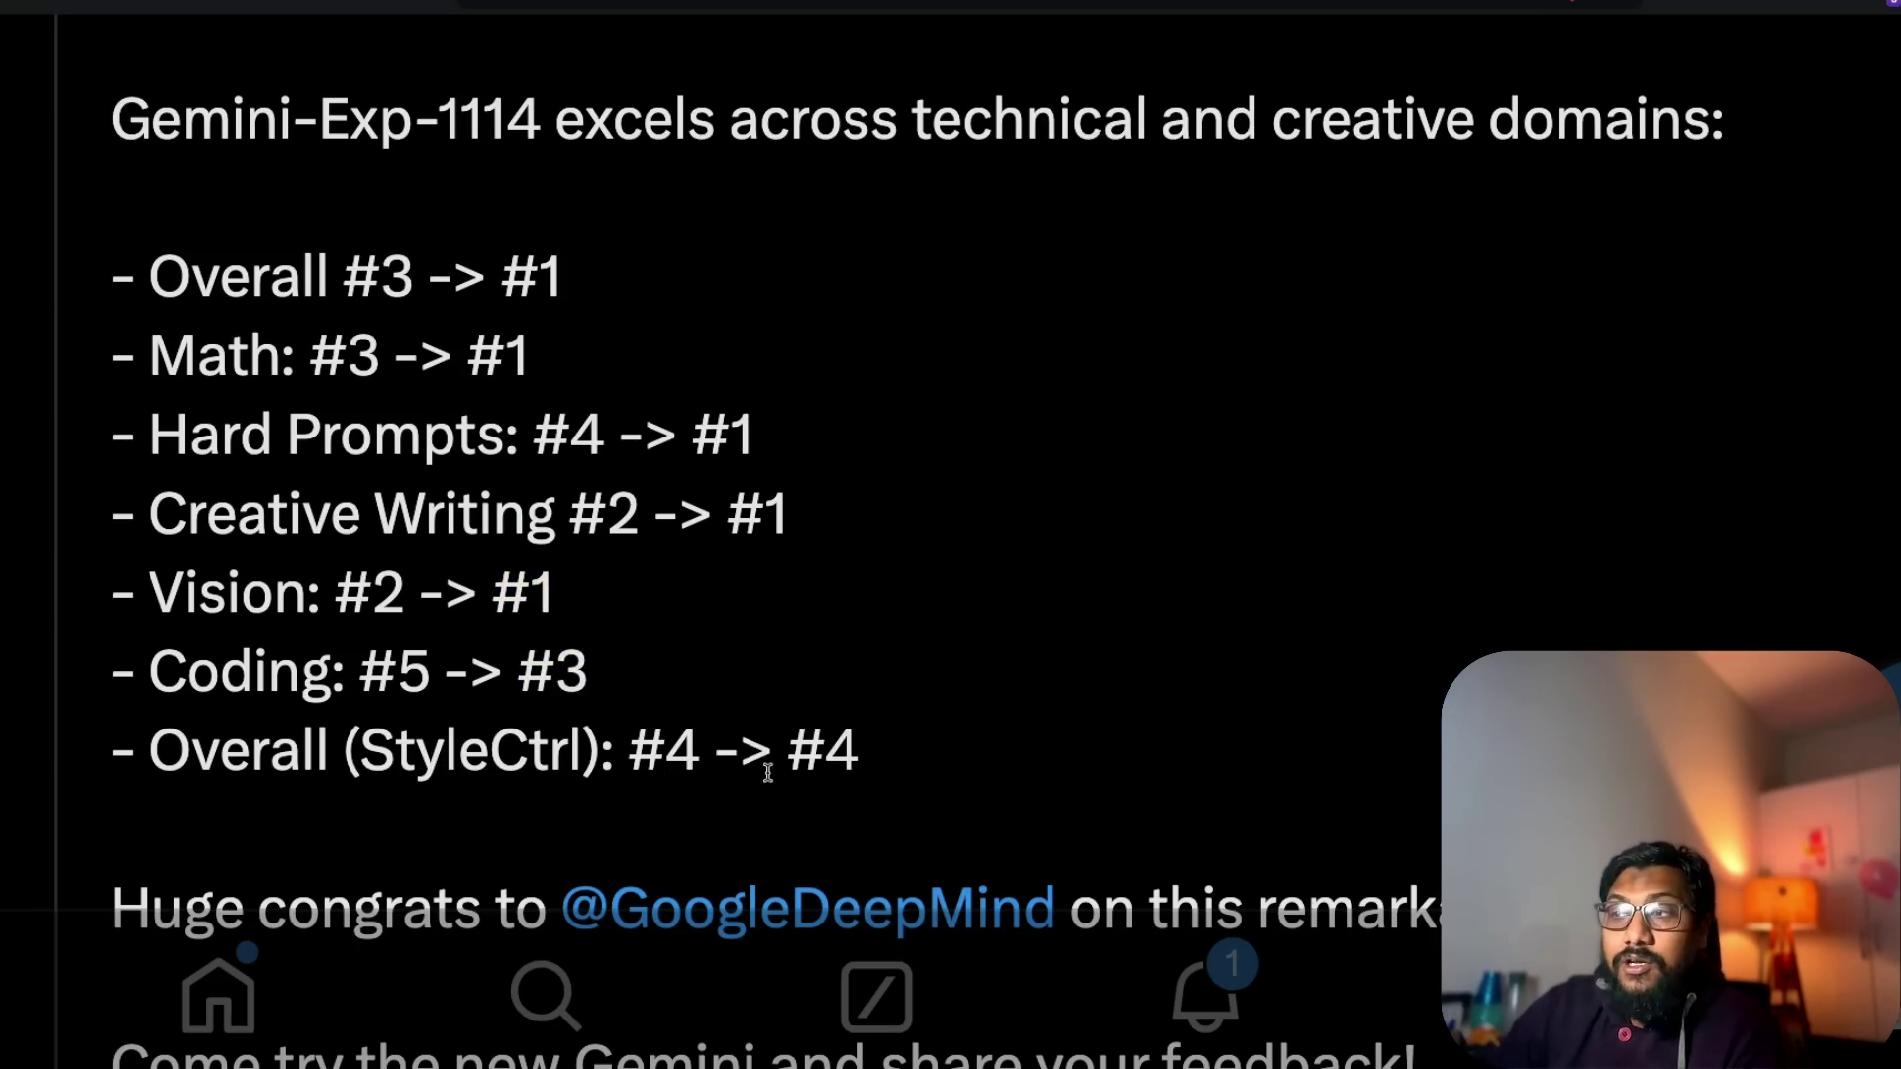
drag(792, 762, 887, 760)
click(882, 754)
scroll(882, 757, up, 8)
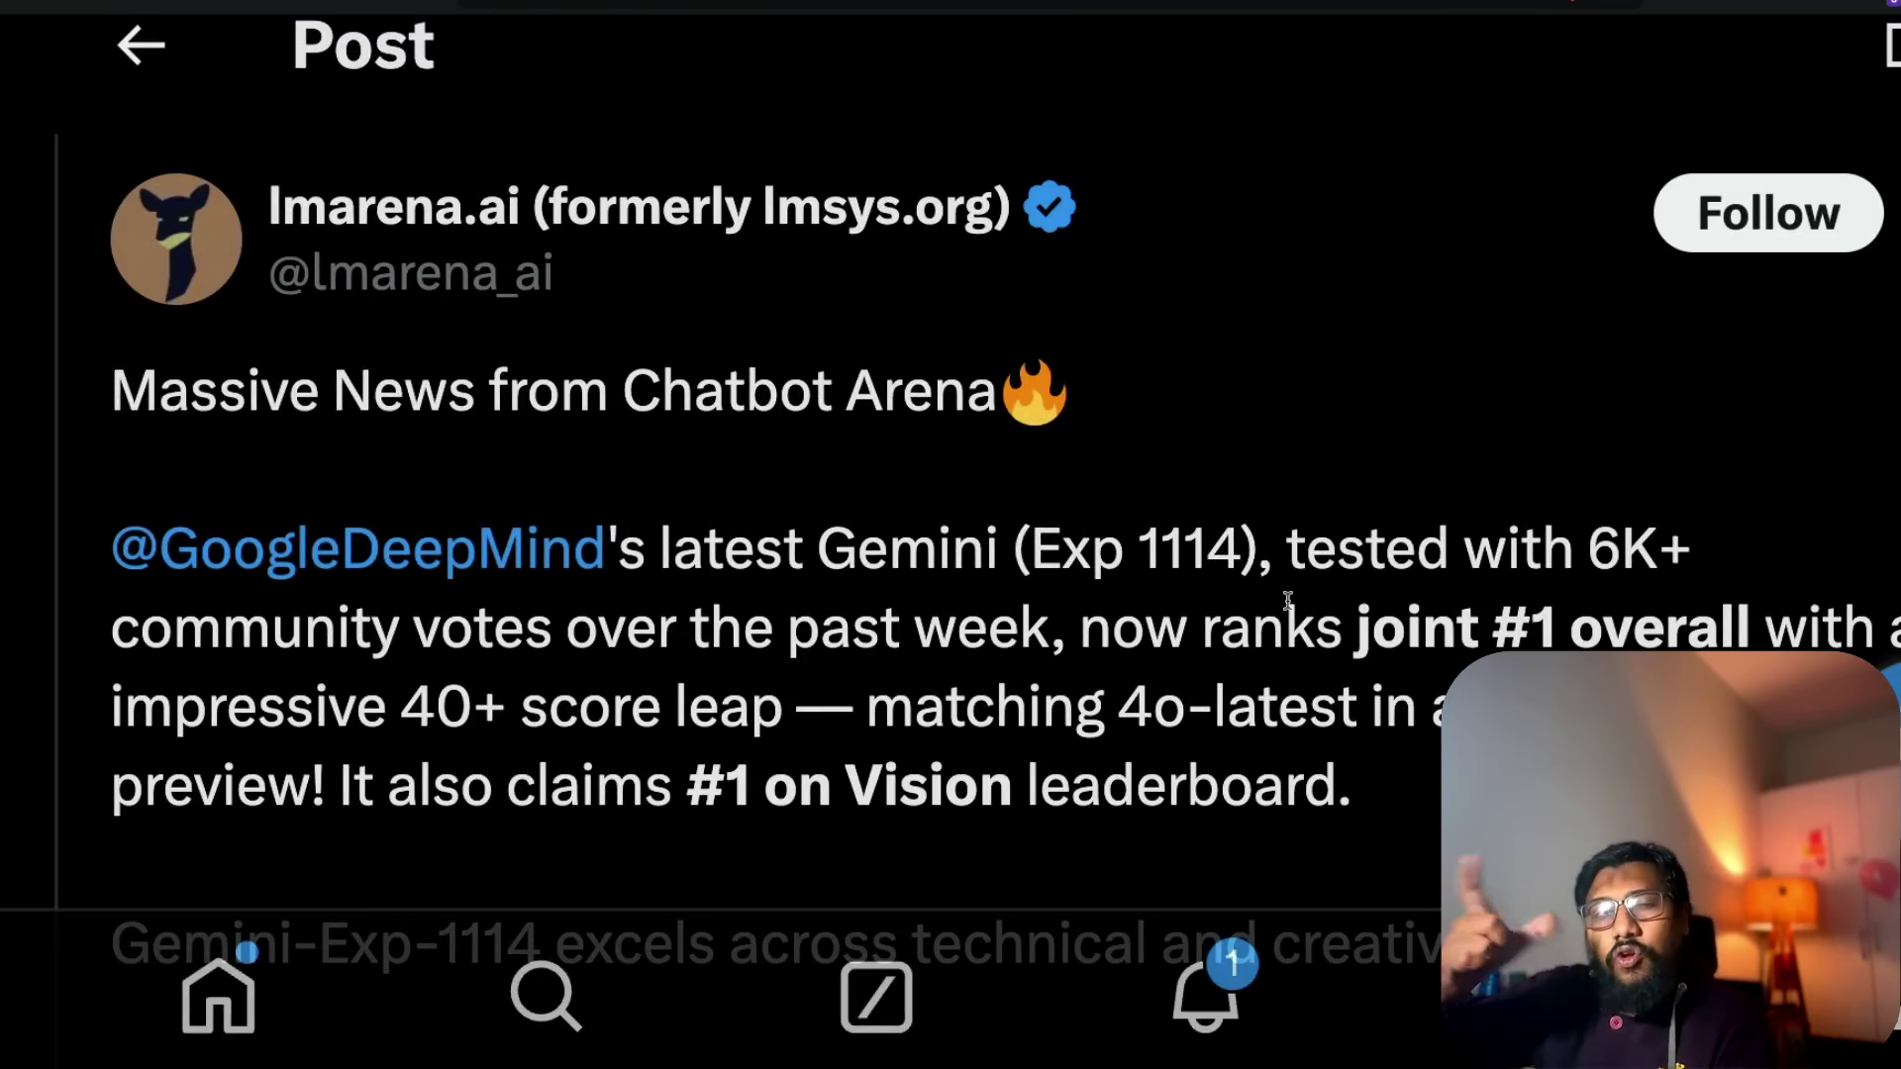
Step: Scroll through the leaderboard and Math Arena chart, then back to the top of the post
scroll(782, 416, down, 15)
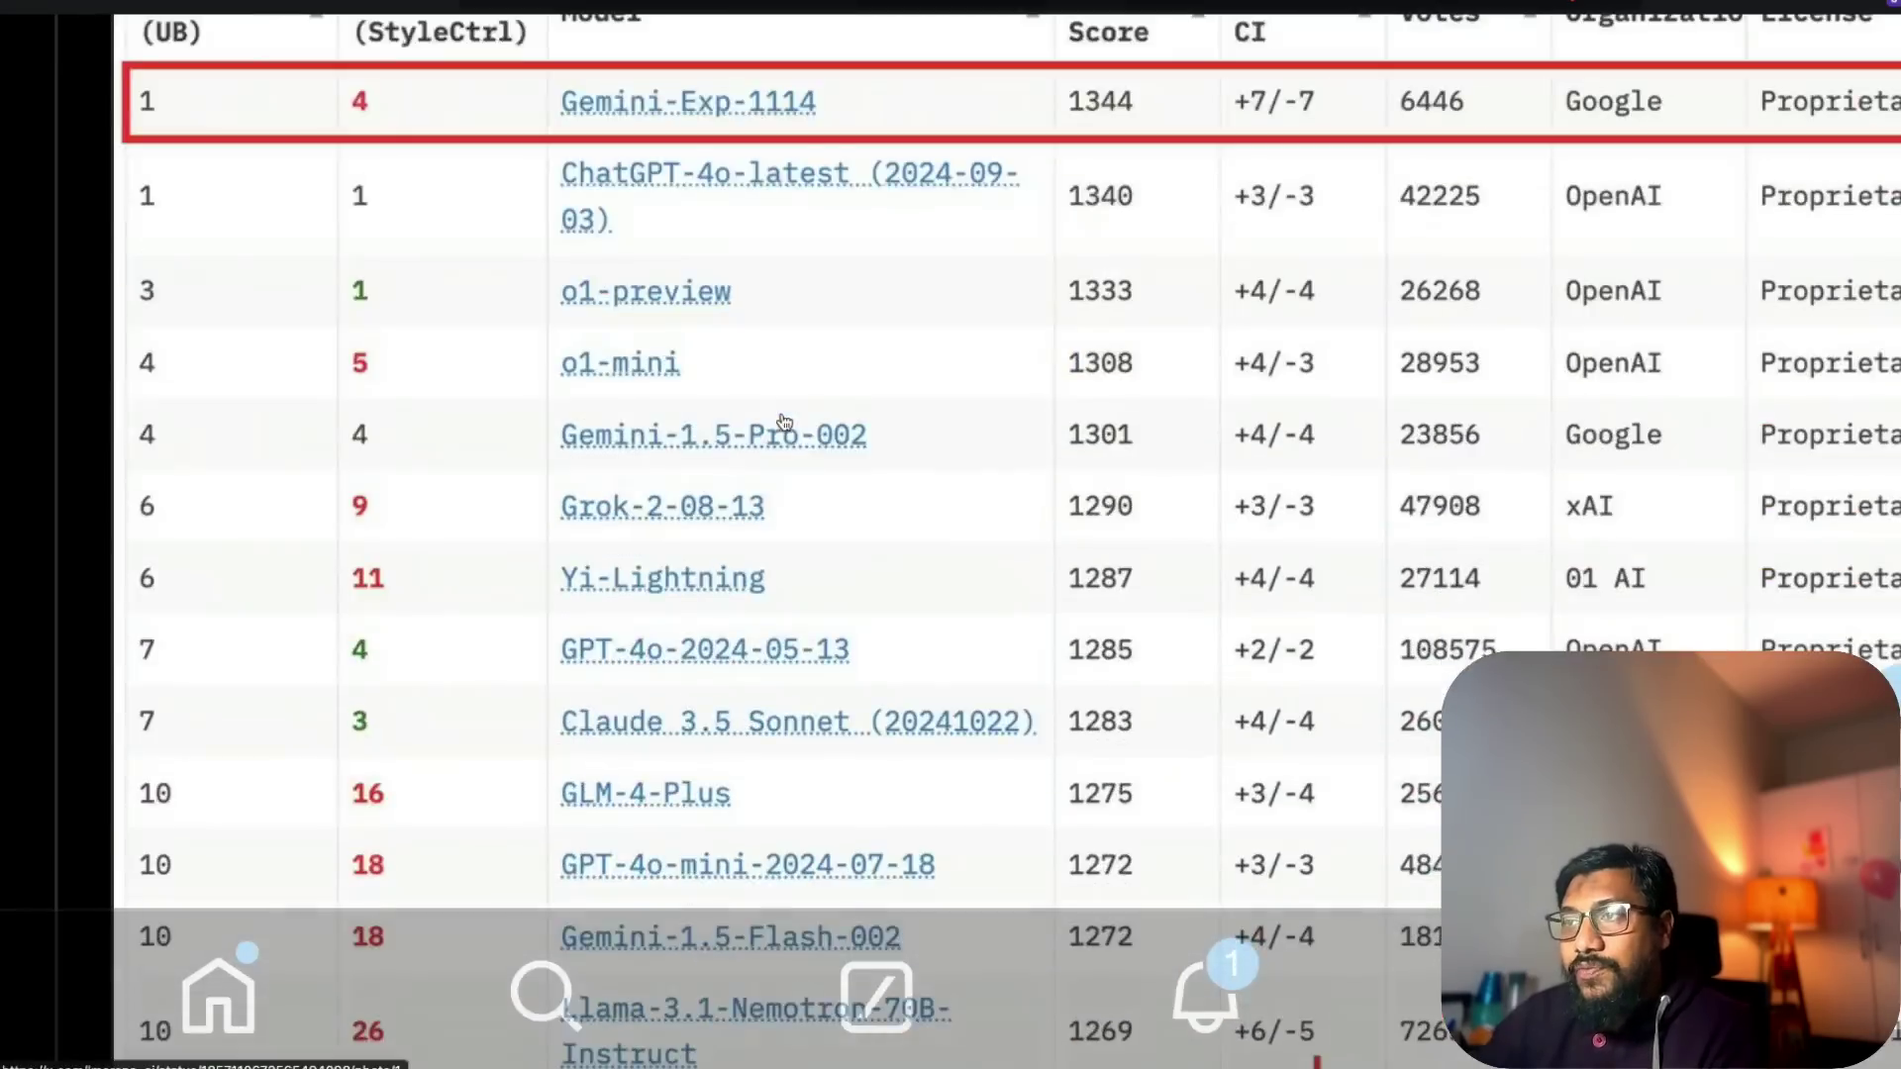
scroll(784, 423, down, 5)
scroll(784, 423, up, 5)
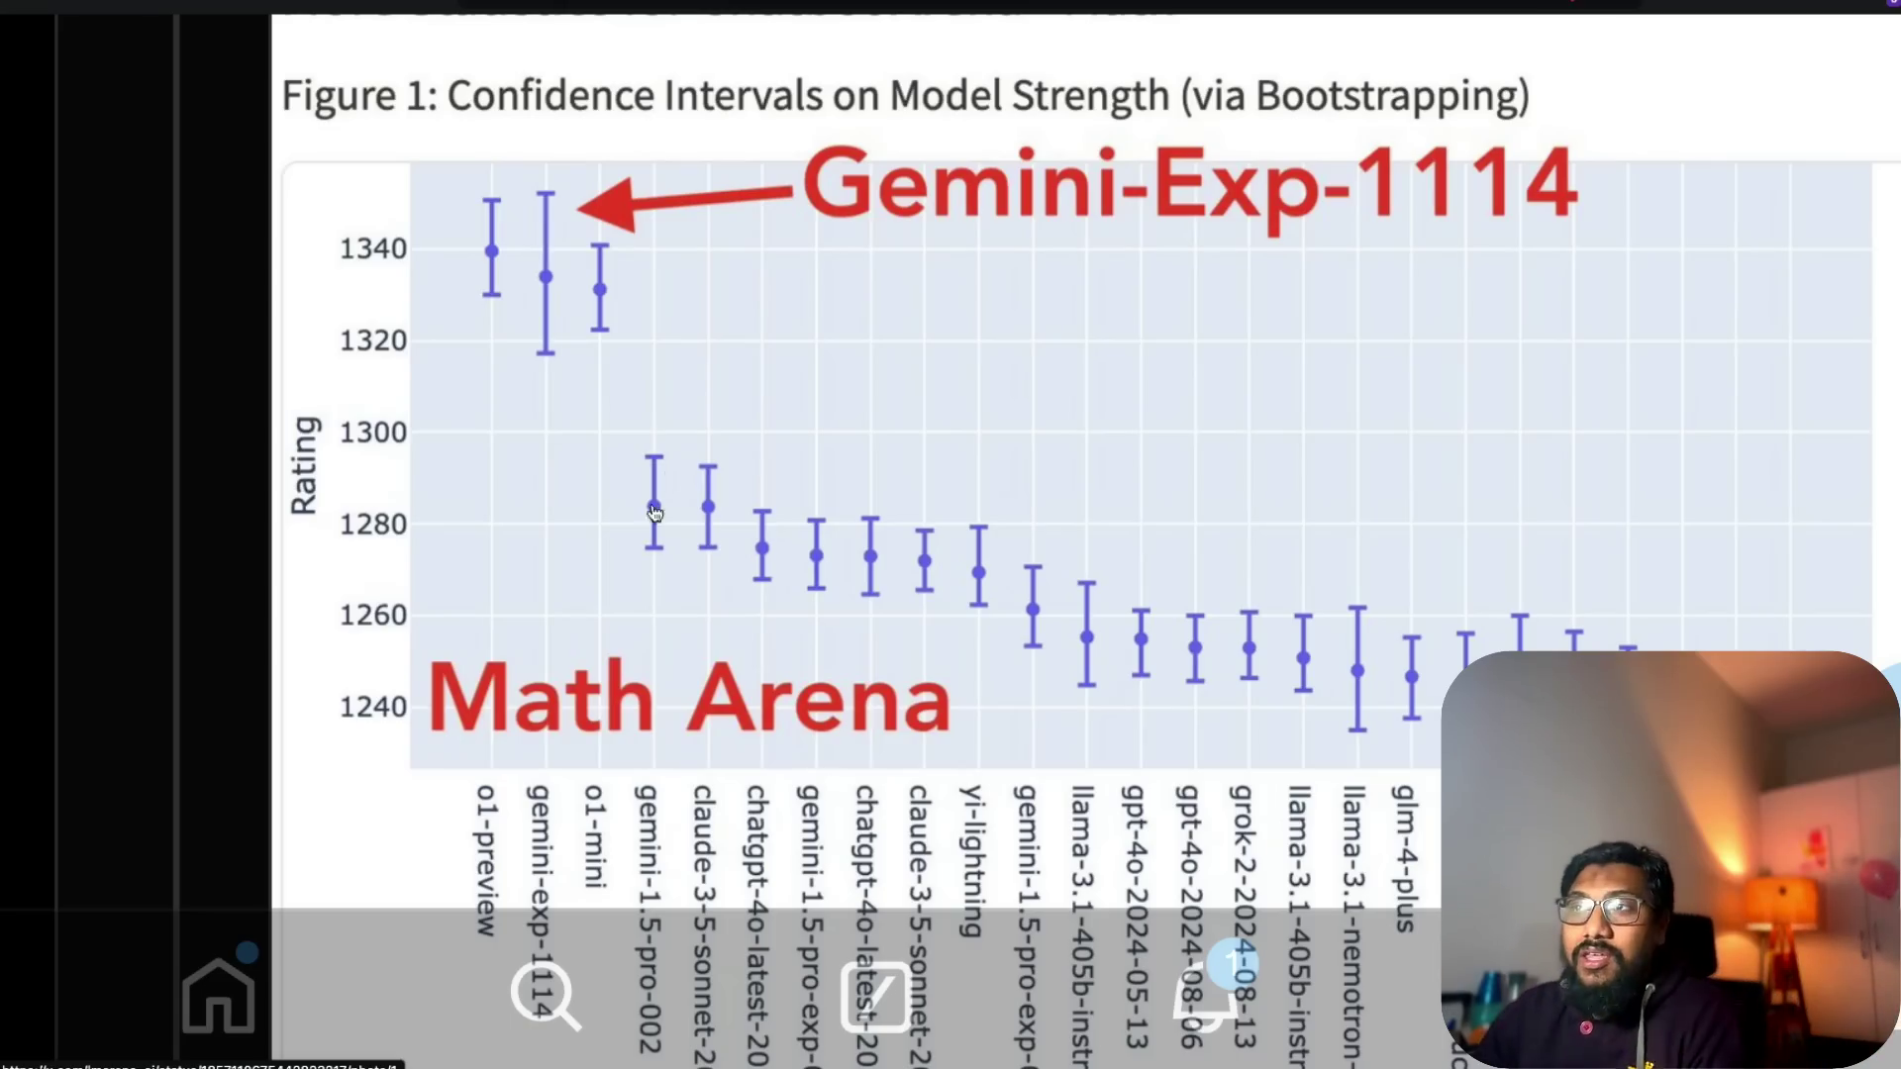
scroll(588, 371, up, 3)
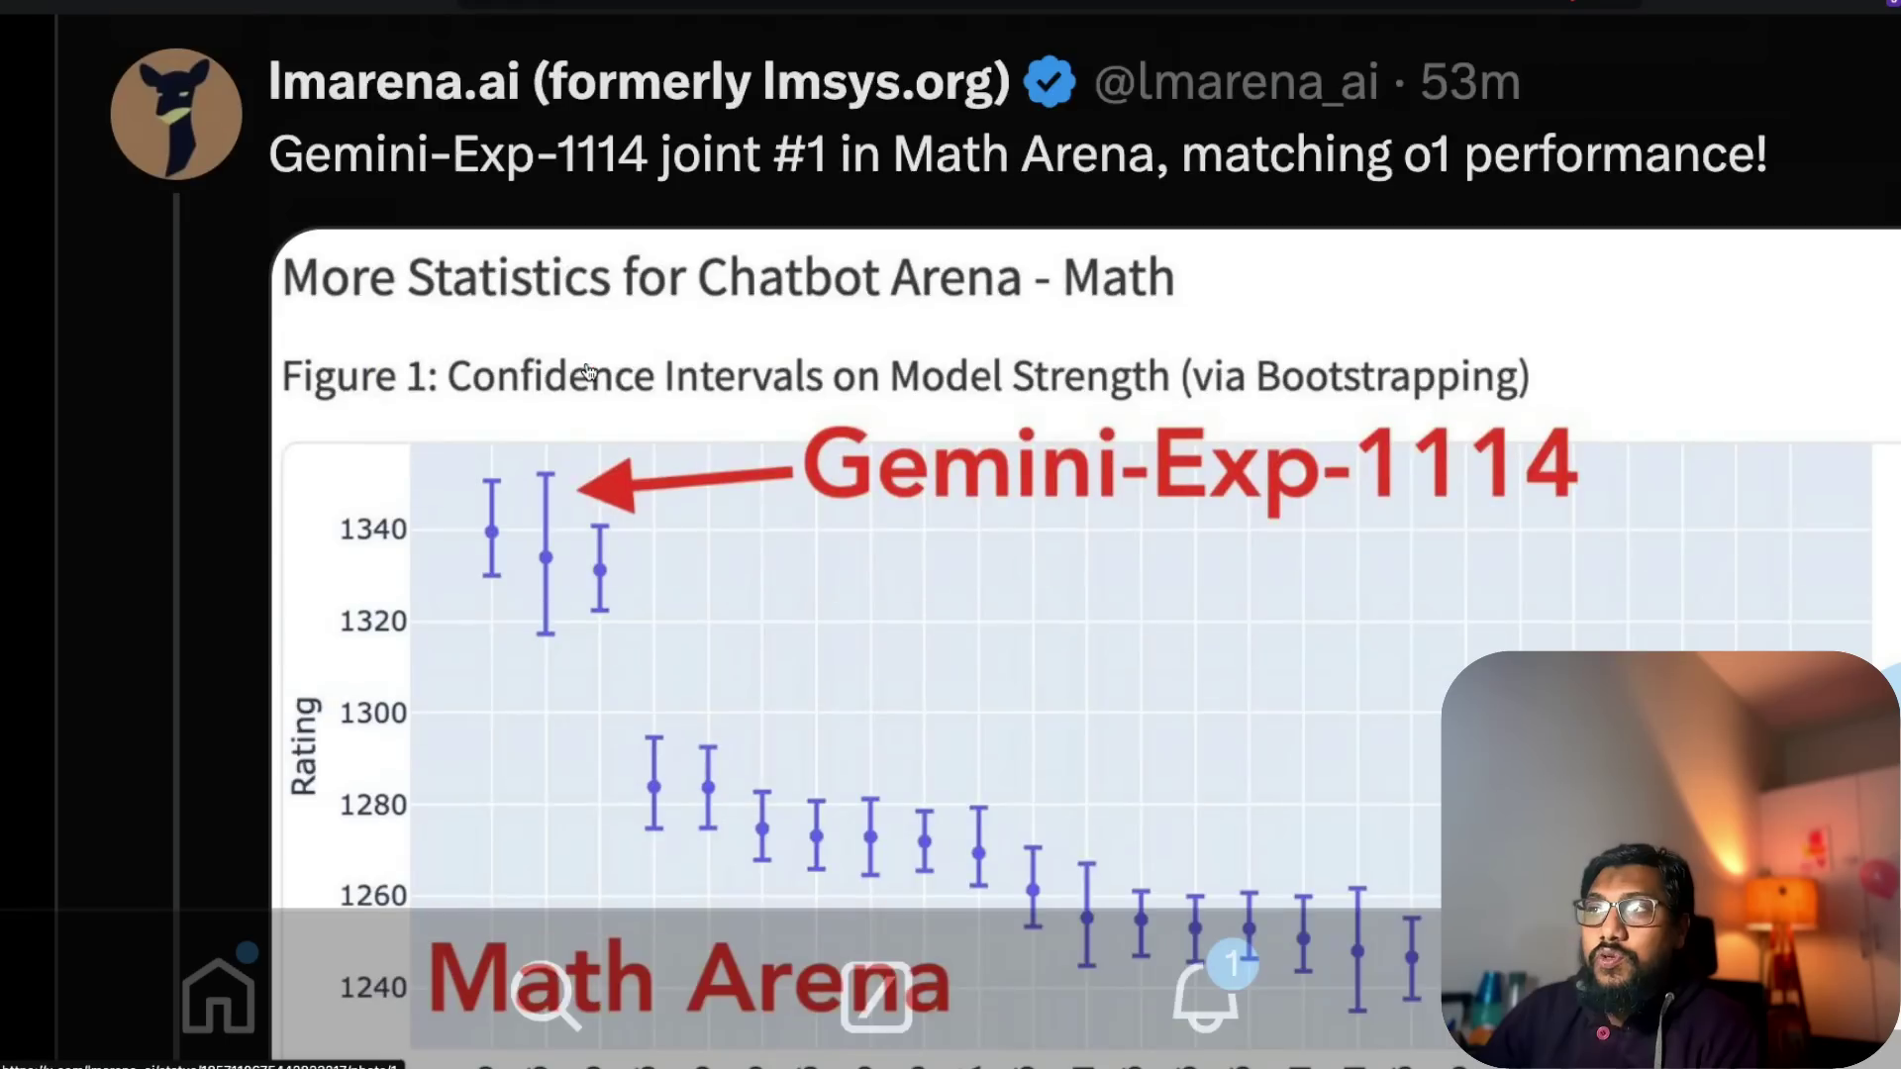
scroll(636, 424, down, 2)
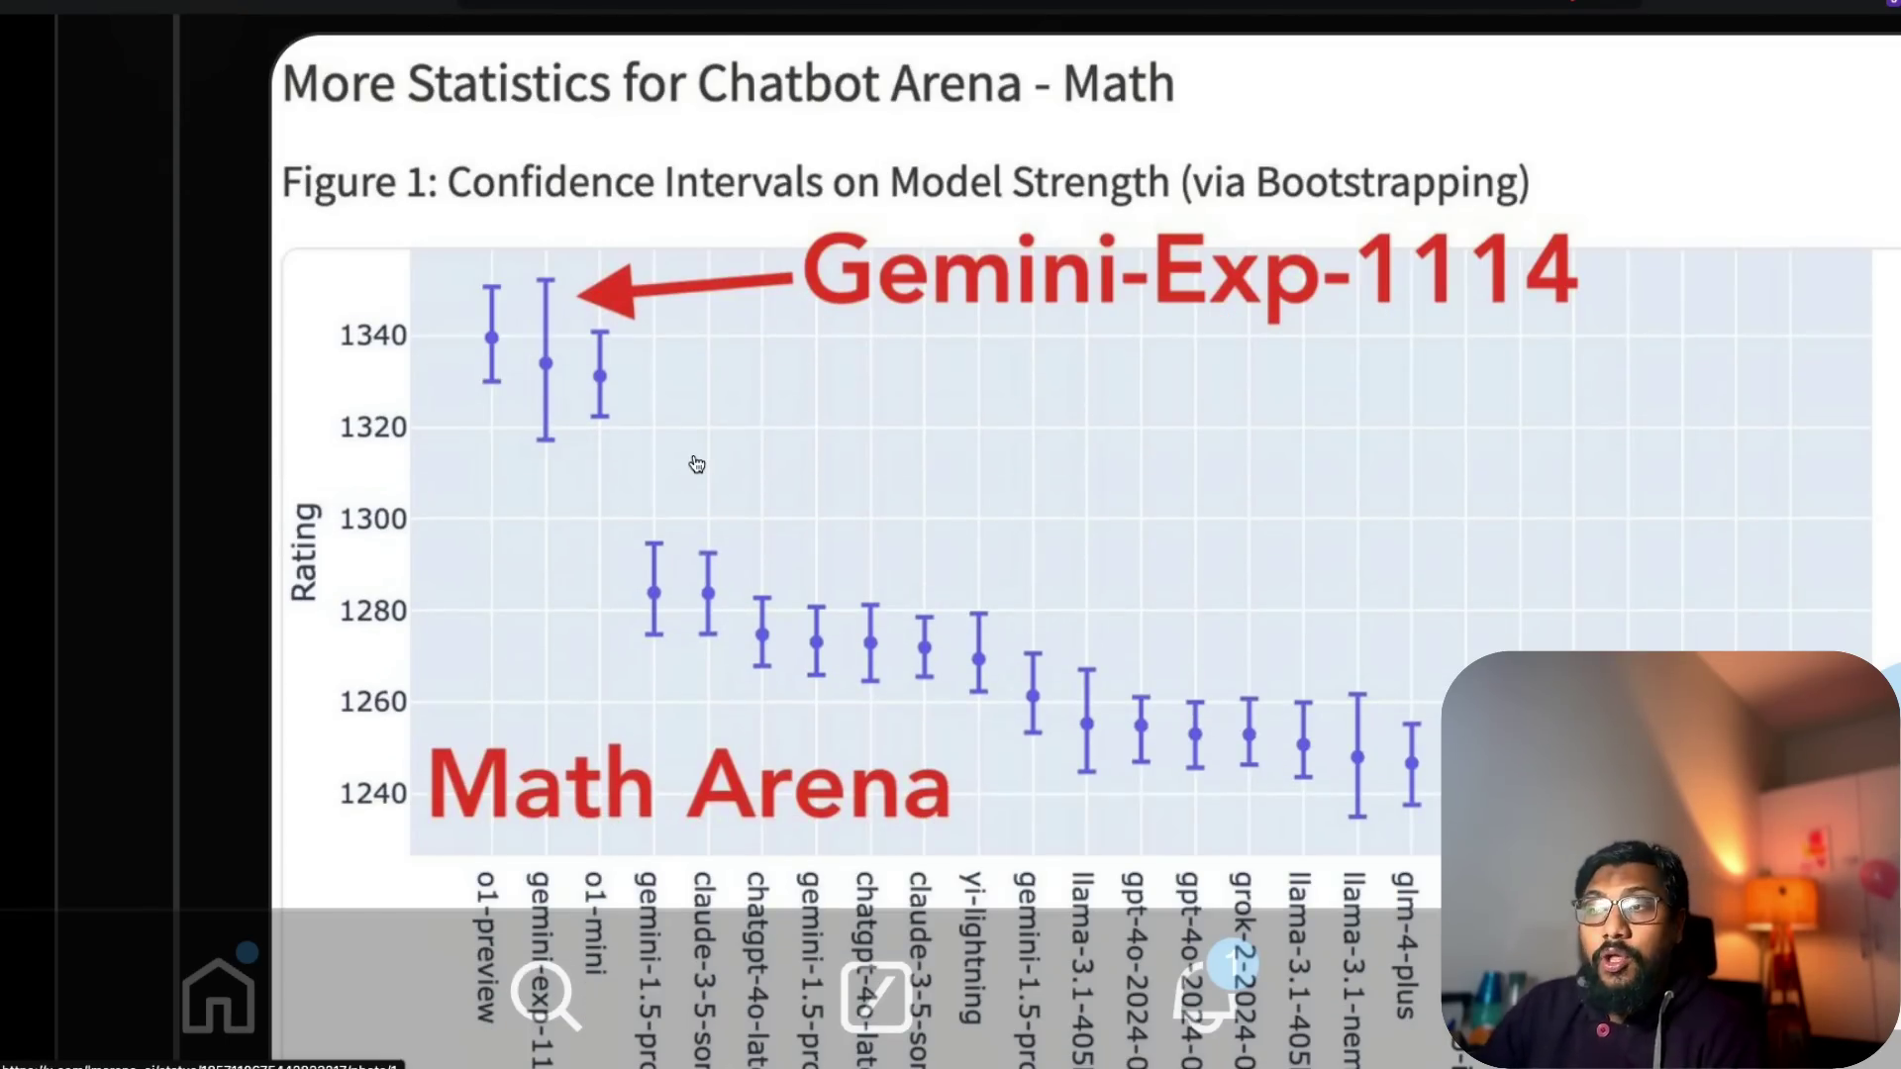
scroll(696, 464, down, 2)
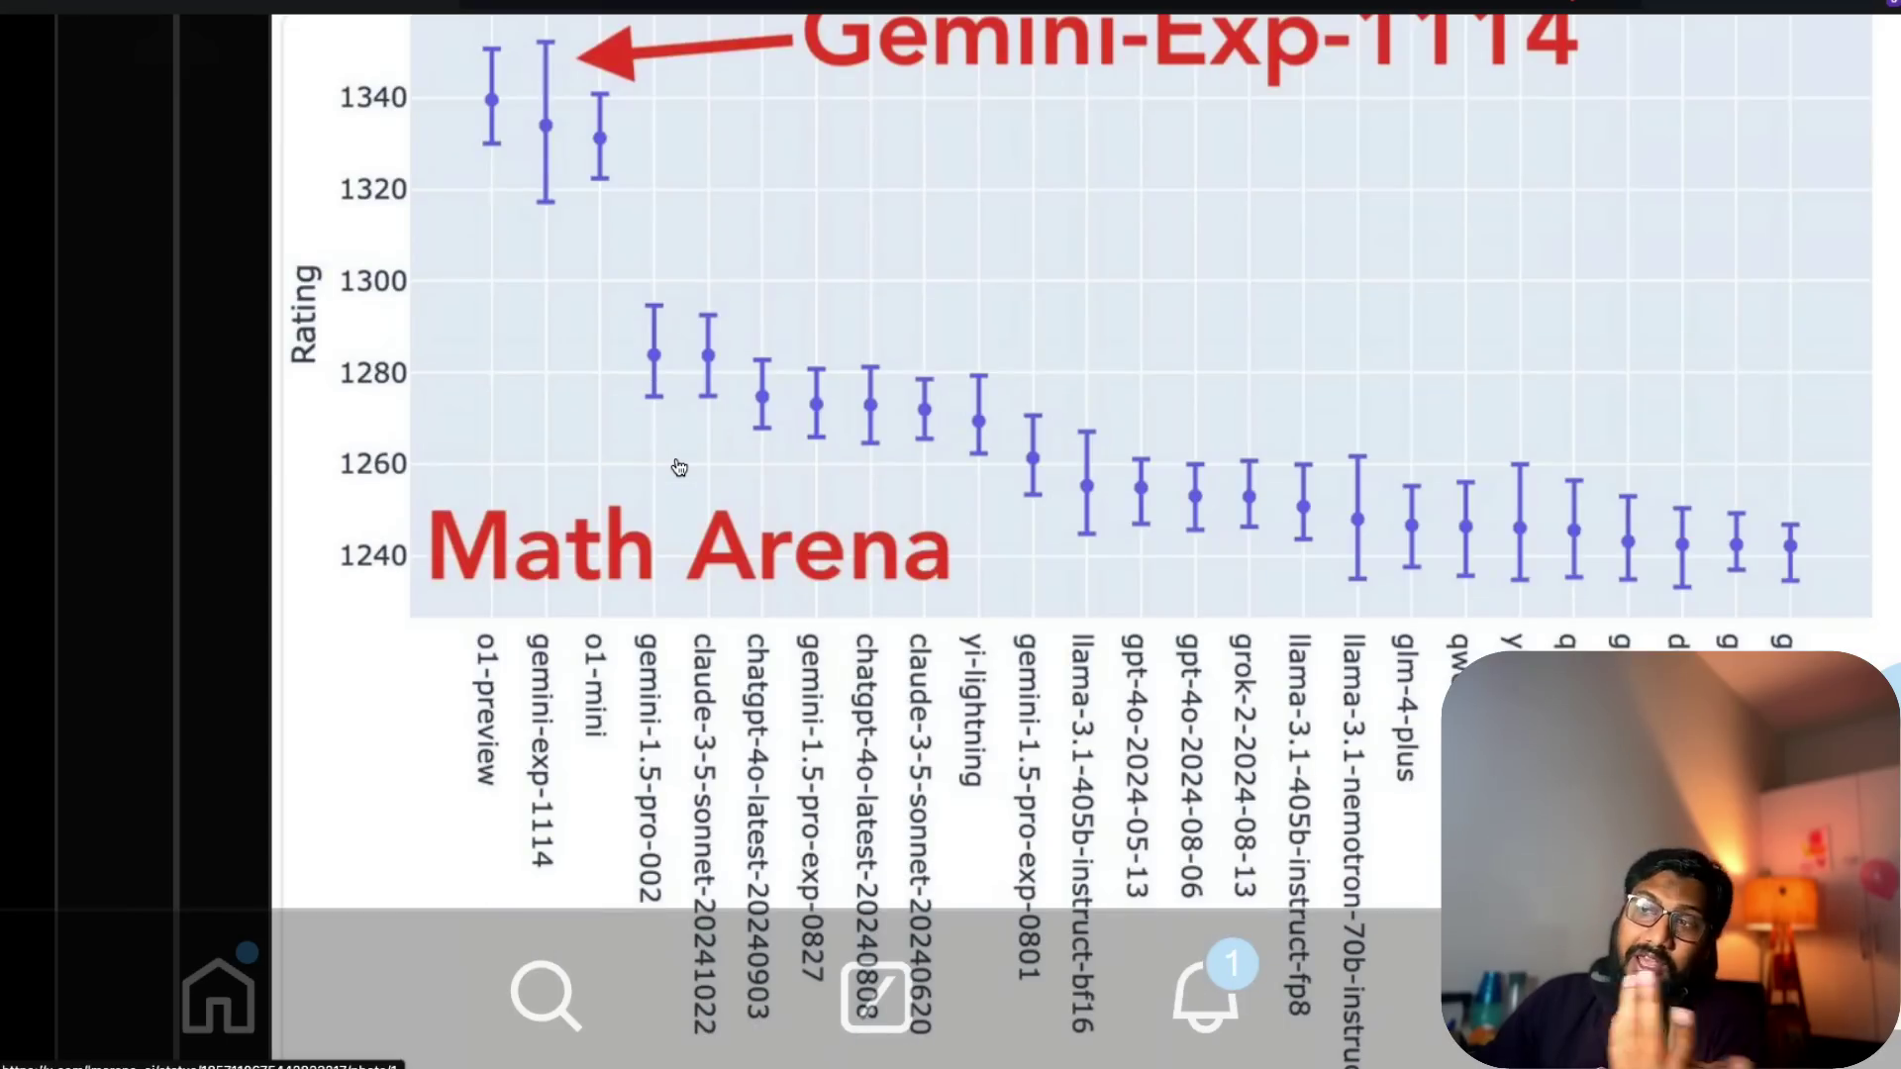
scroll(677, 465, up, 3)
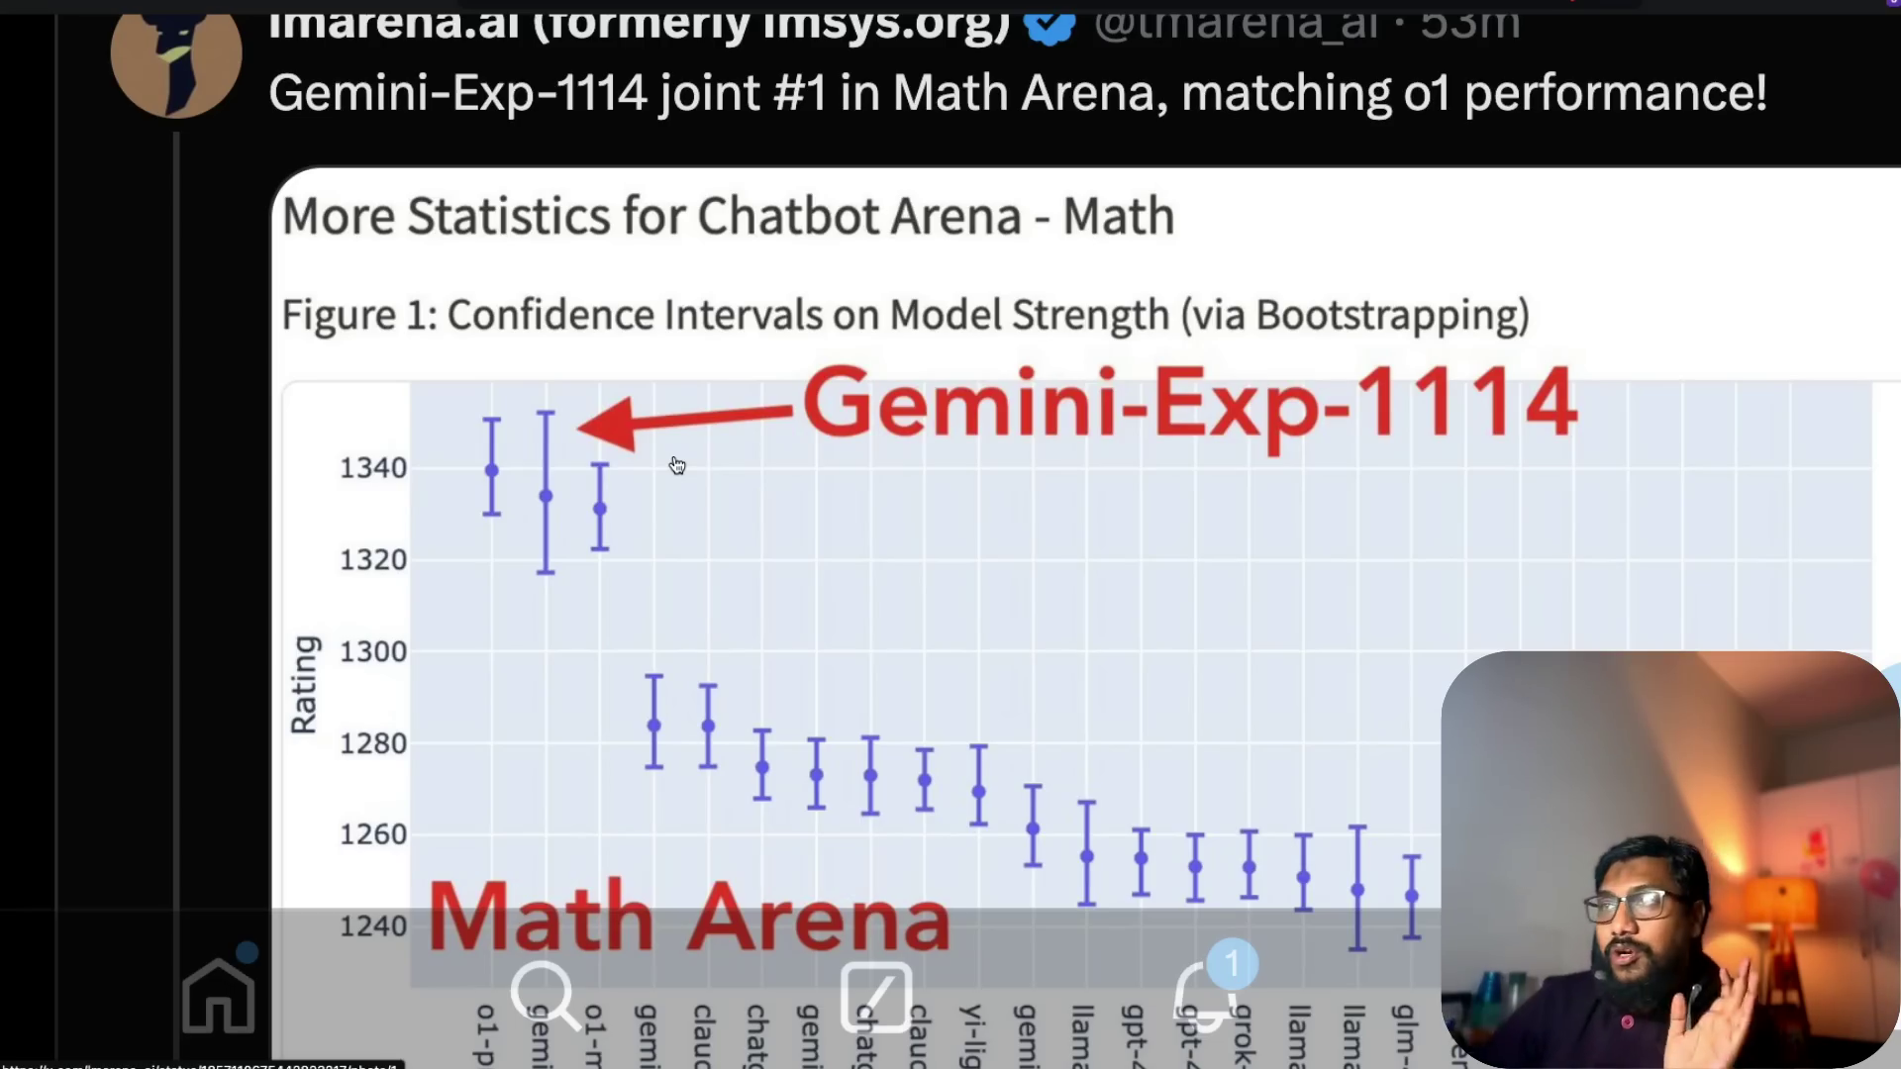
scroll(676, 466, up, 3)
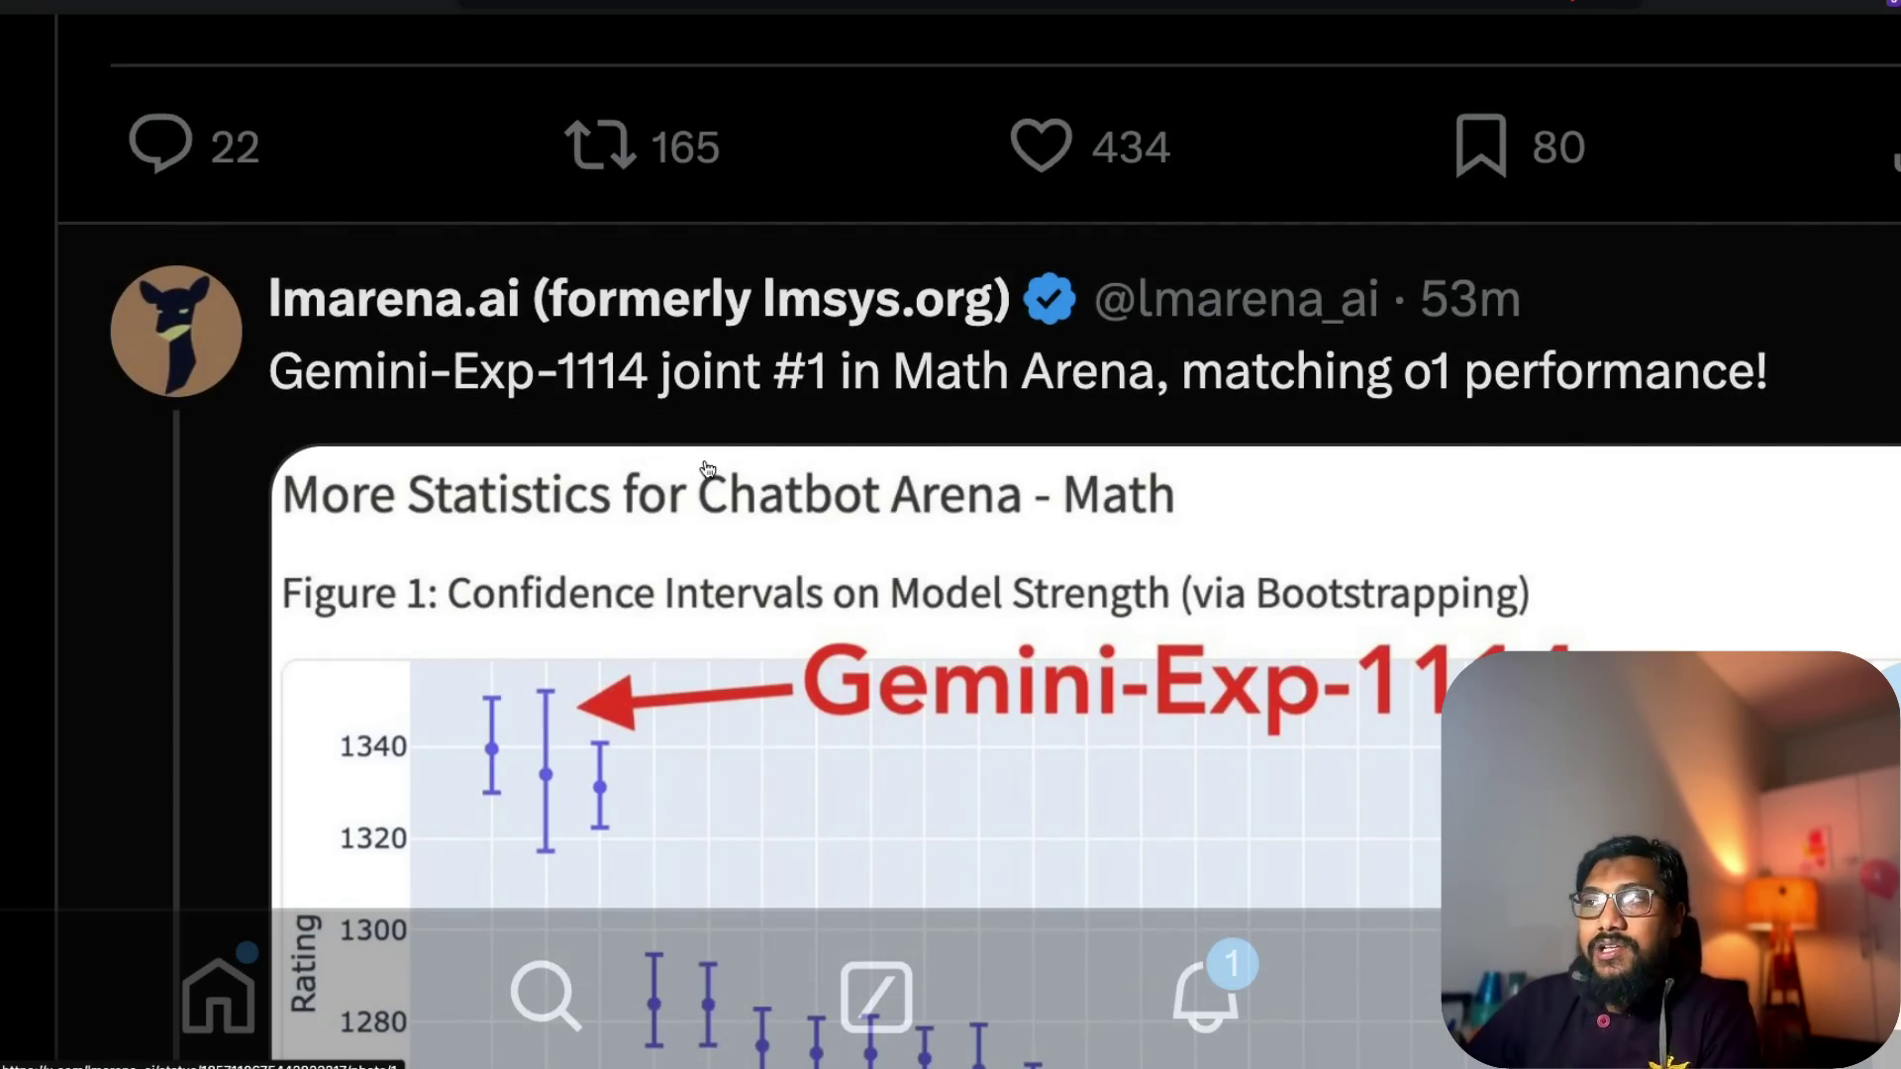
scroll(707, 467, up, 18)
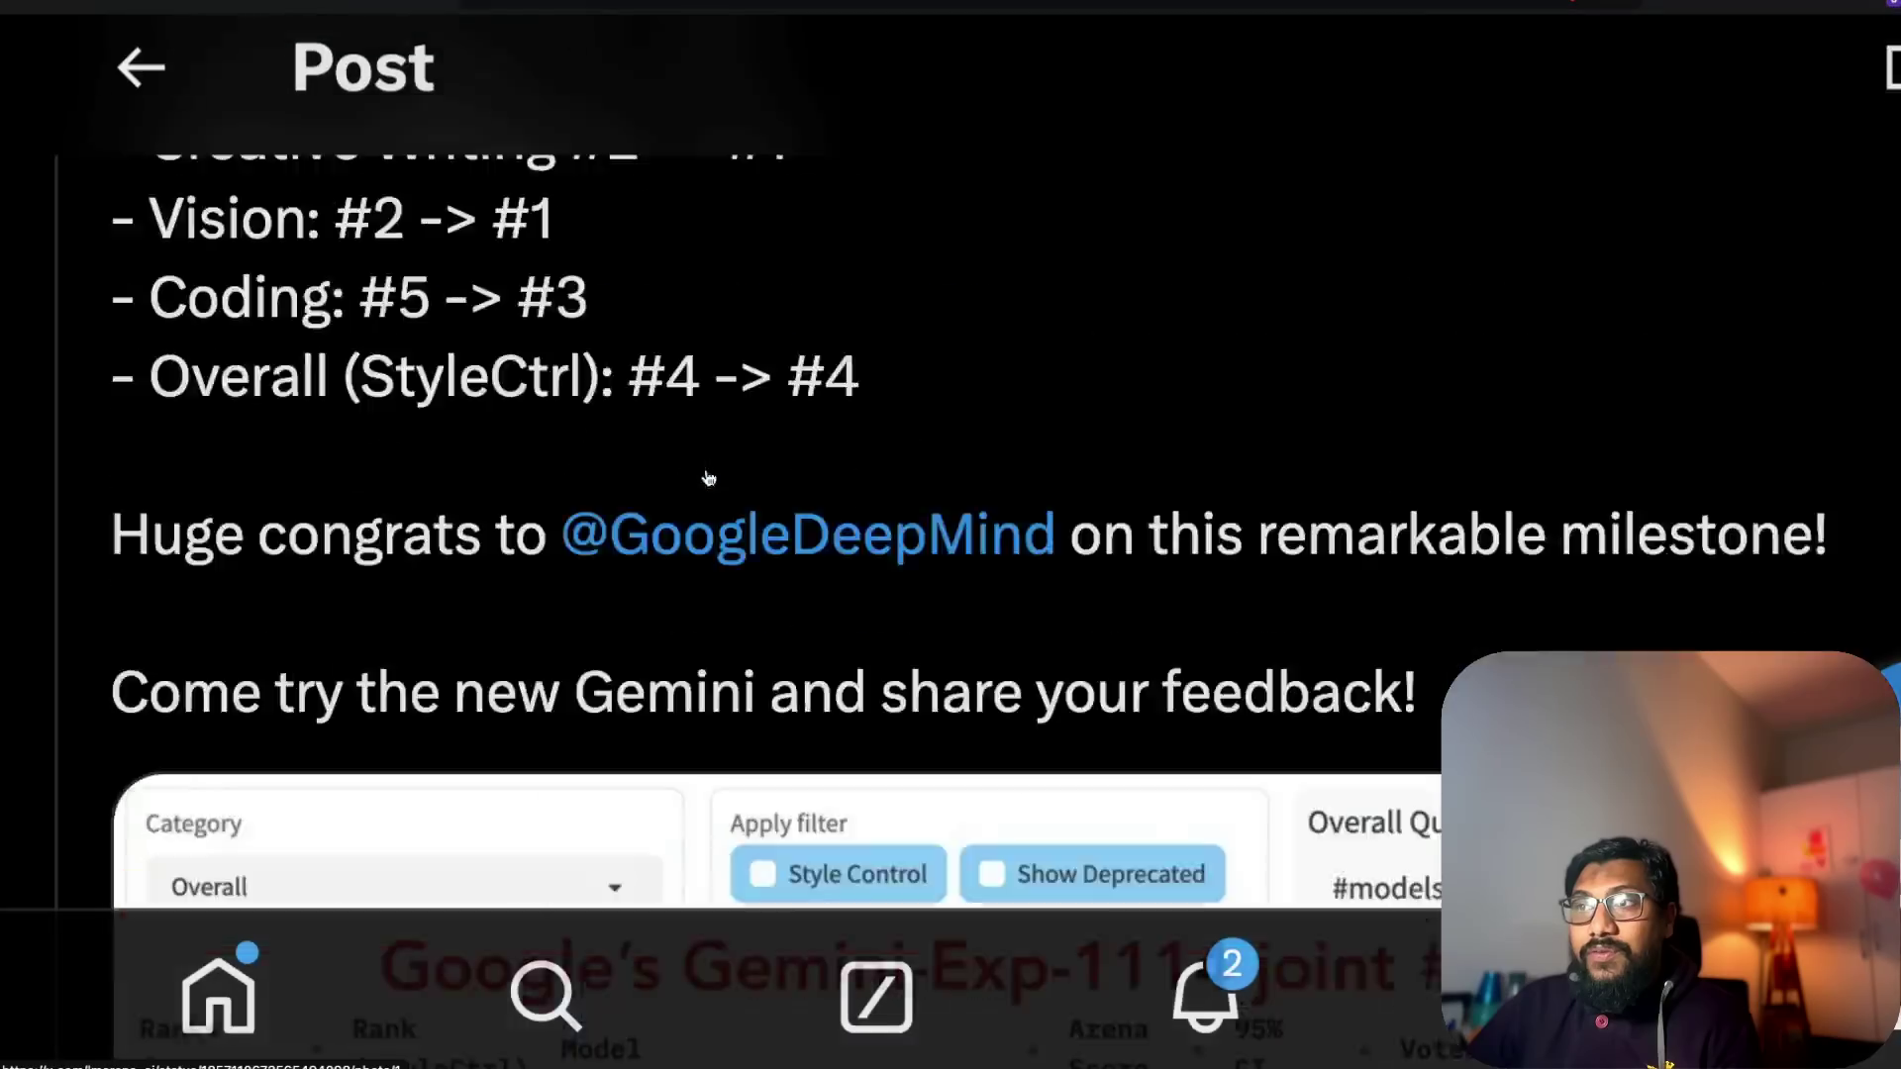
scroll(706, 469, down, 5)
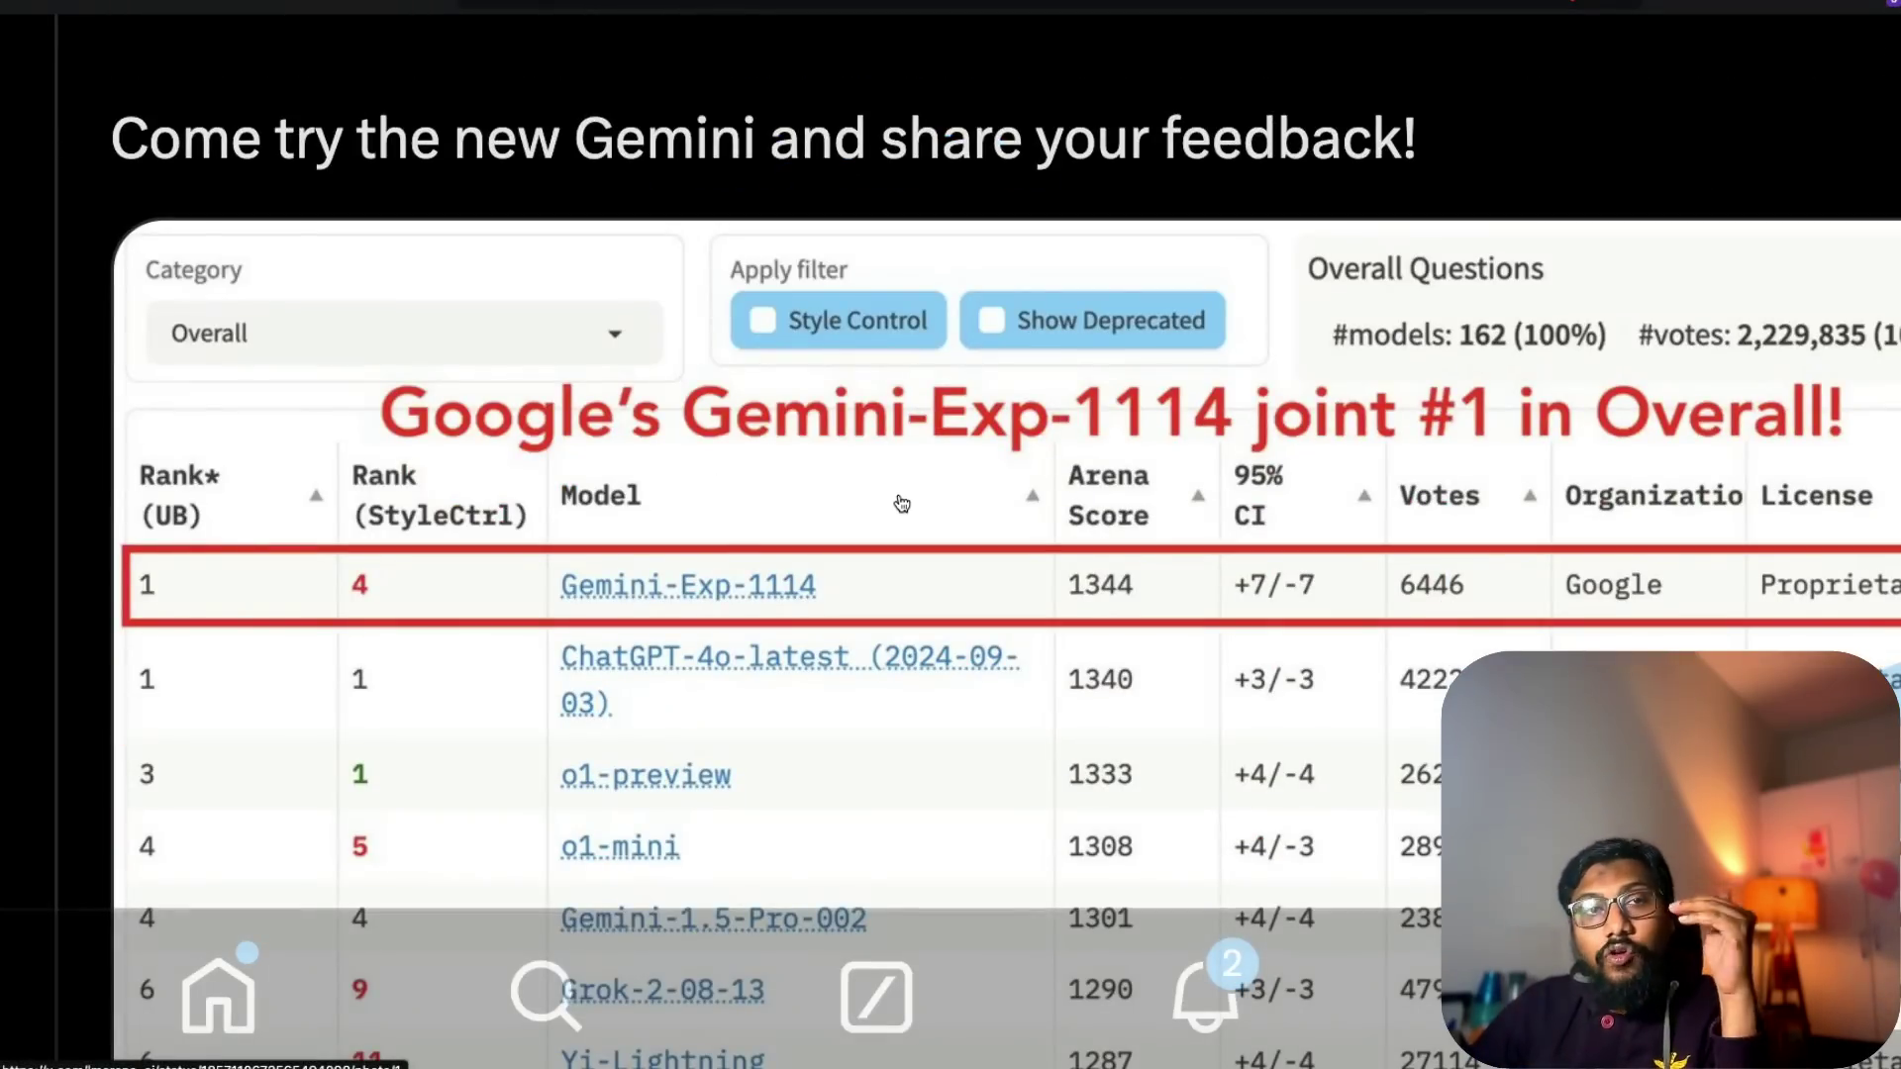
scroll(900, 503, up, 10)
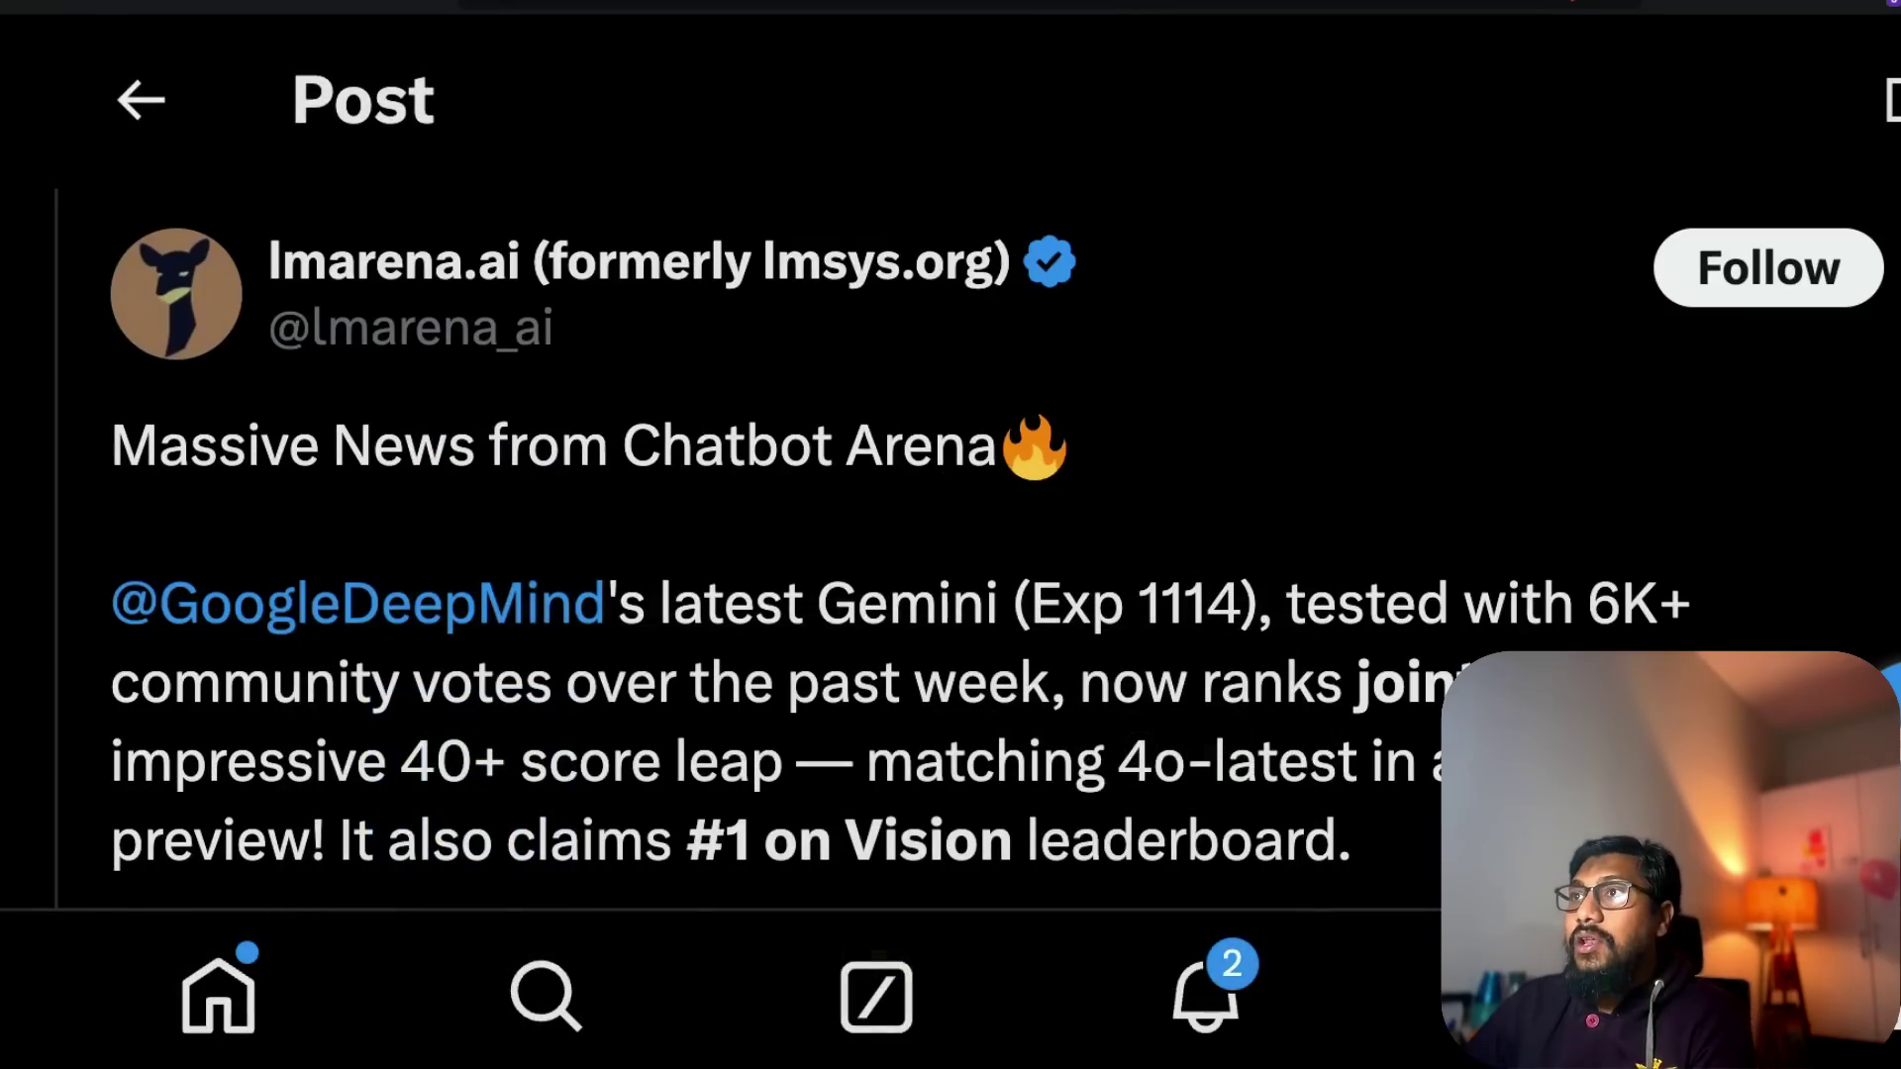
Step: Open the chat.lmsys.org Chatbot Arena site in a new tab, then return to Google AI Studio
key(ctrl+t)
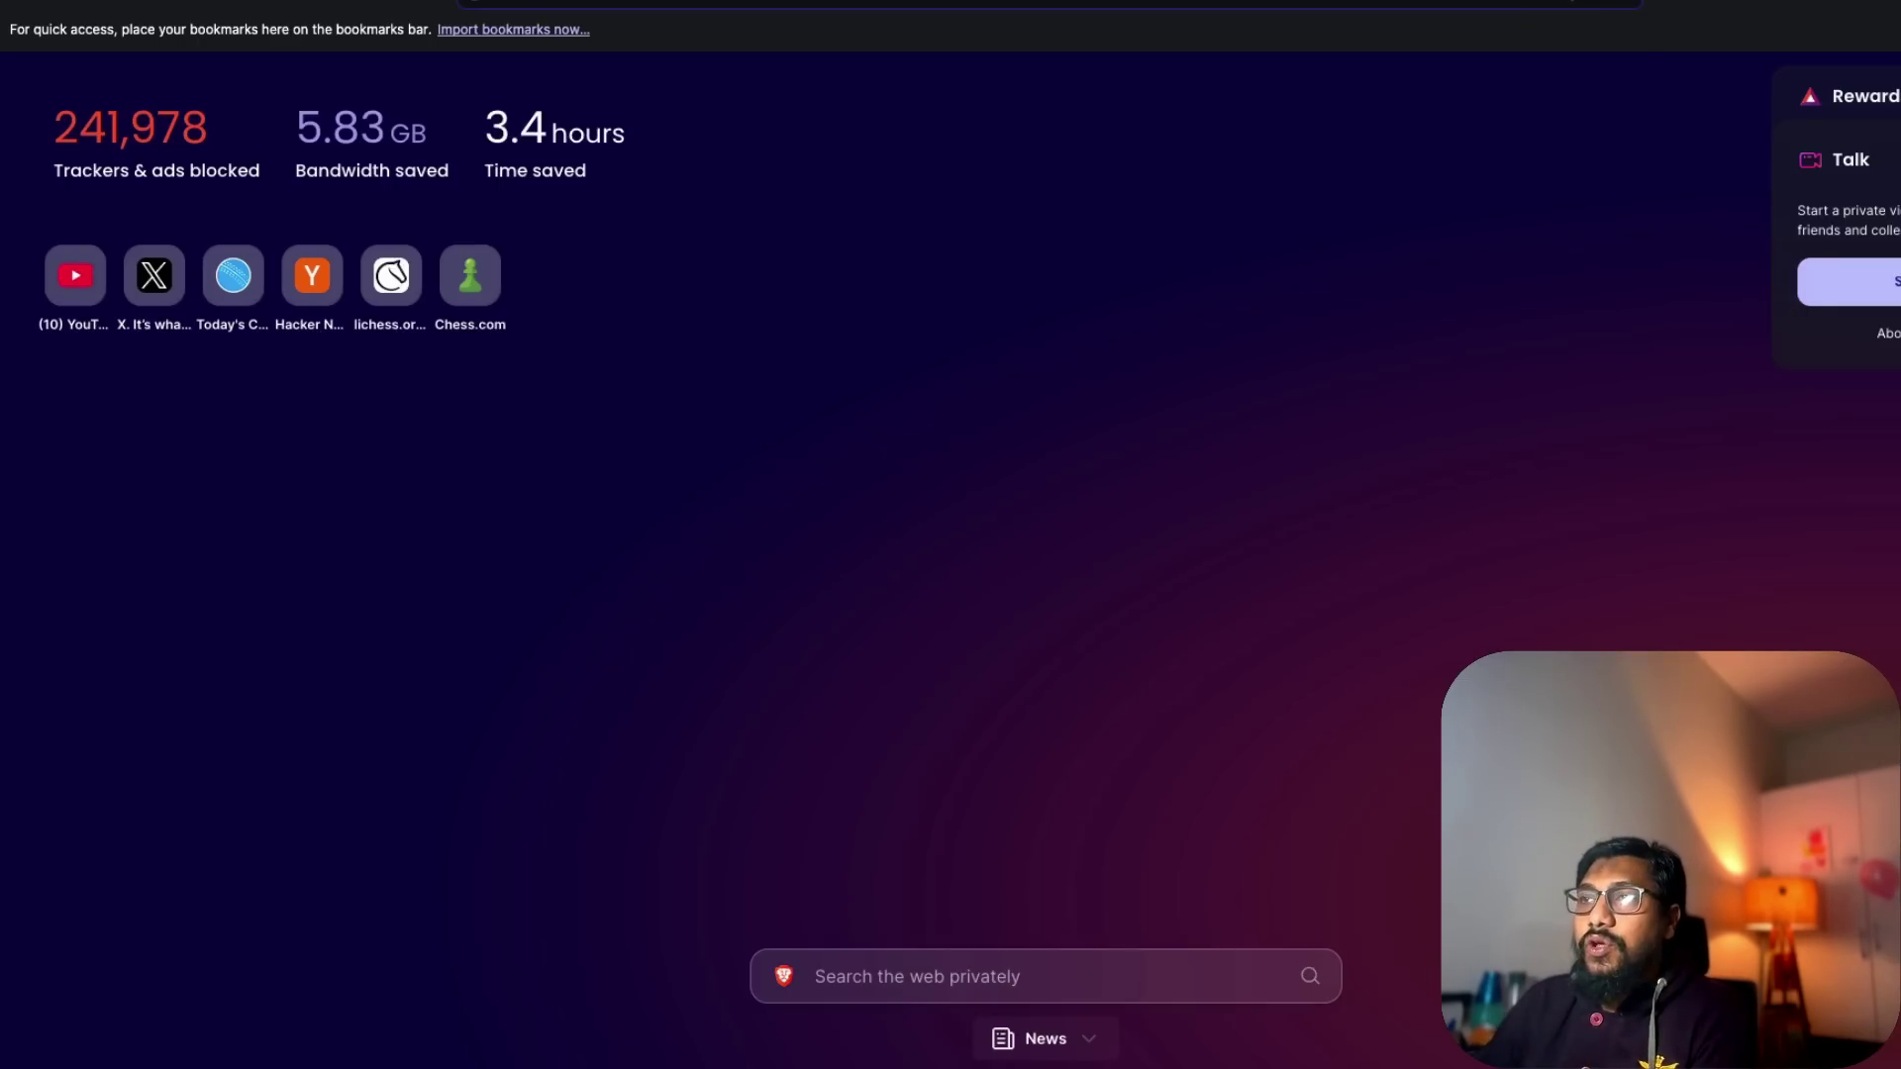
text(lmsys)
key(Down)
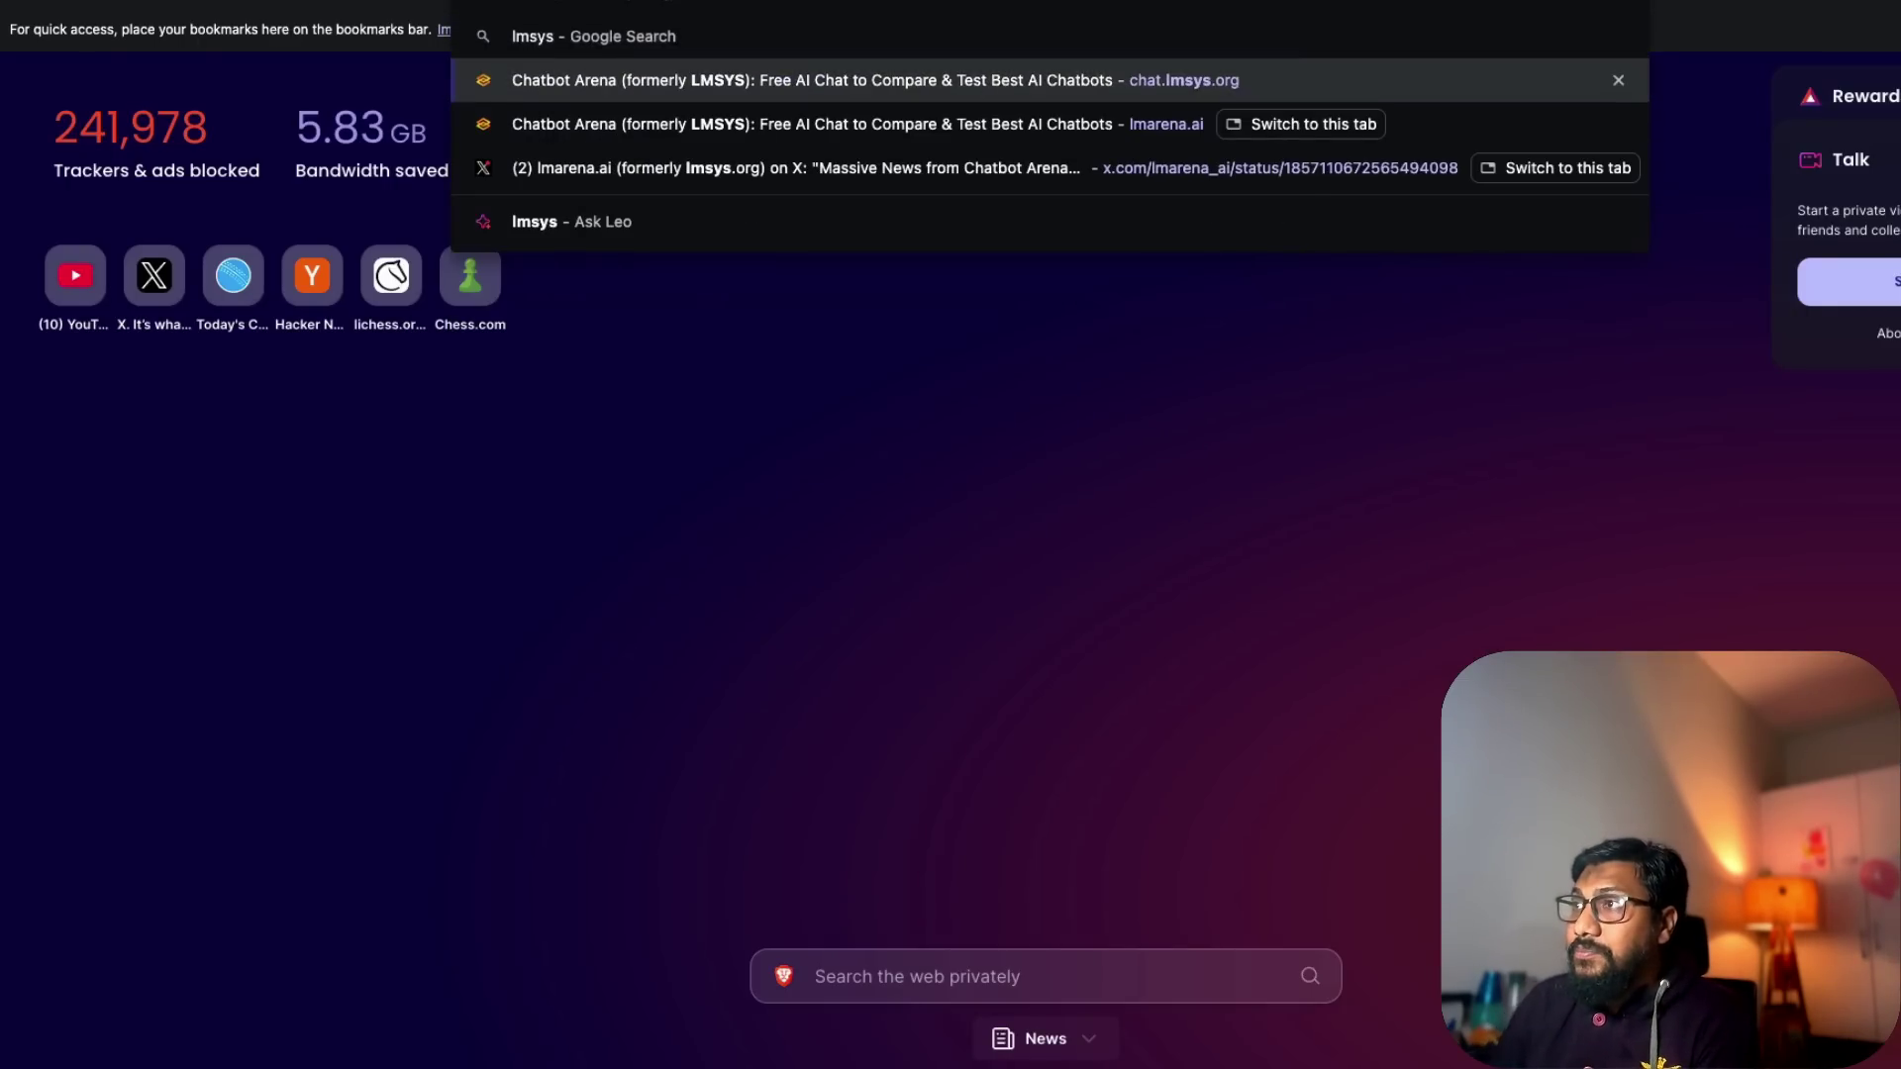
key(Return)
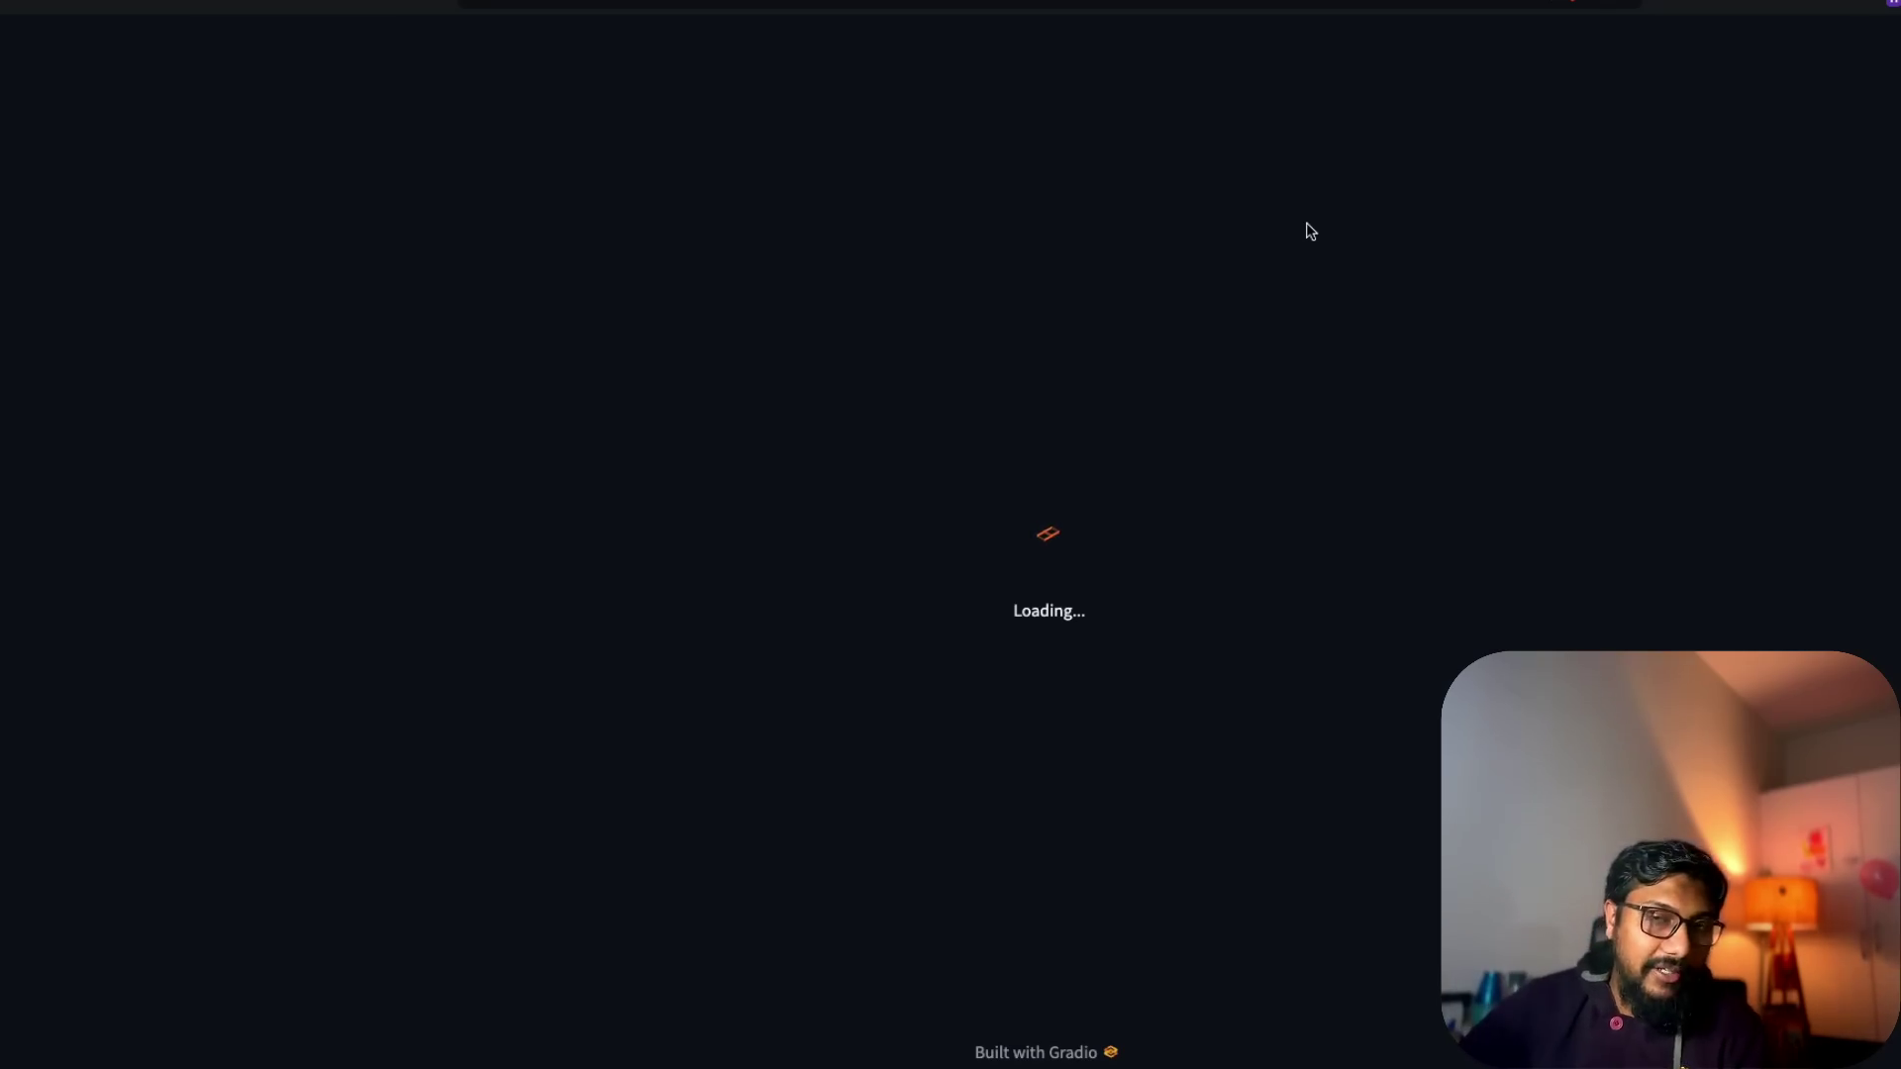
click(485, 3)
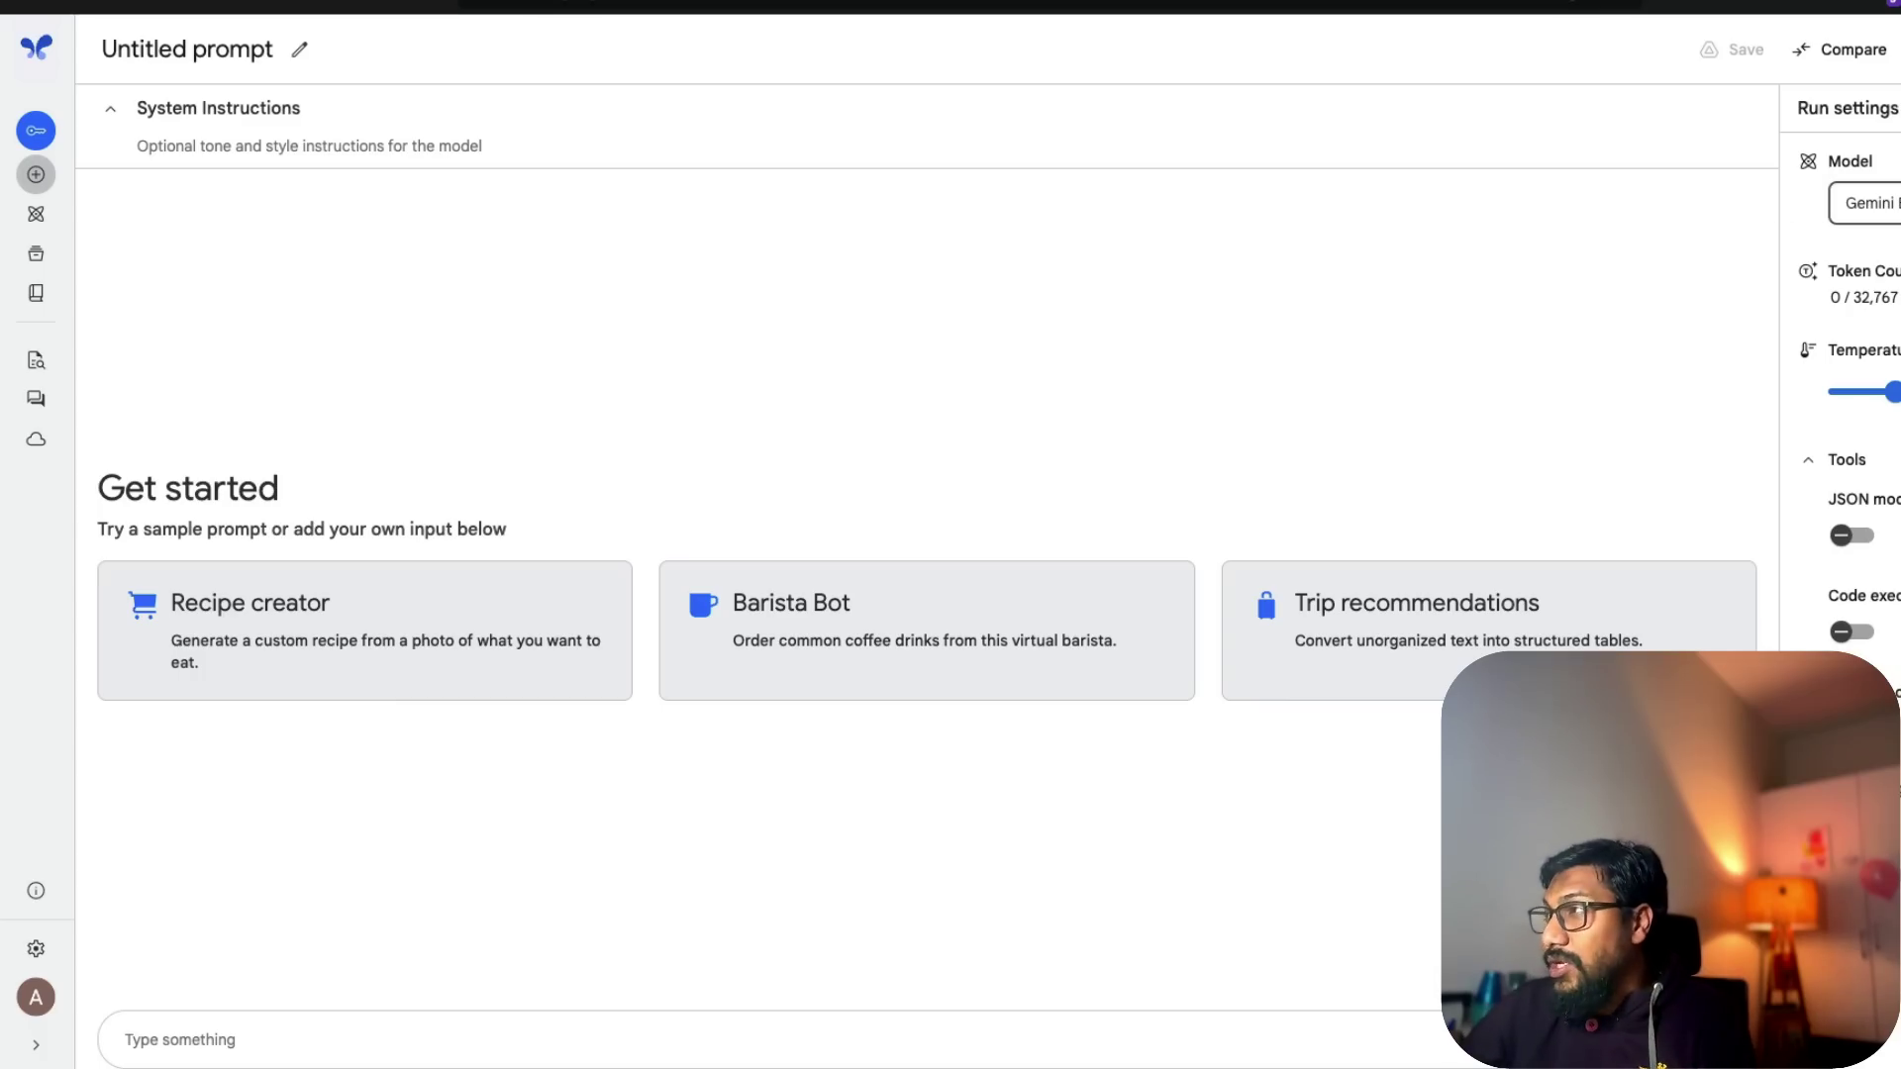
Step: Try Gemini 1.5 Flash-8B and Gemini 1.5 Pro as the model, then settle on Gemini Experimental 1114
click(1866, 203)
click(1871, 292)
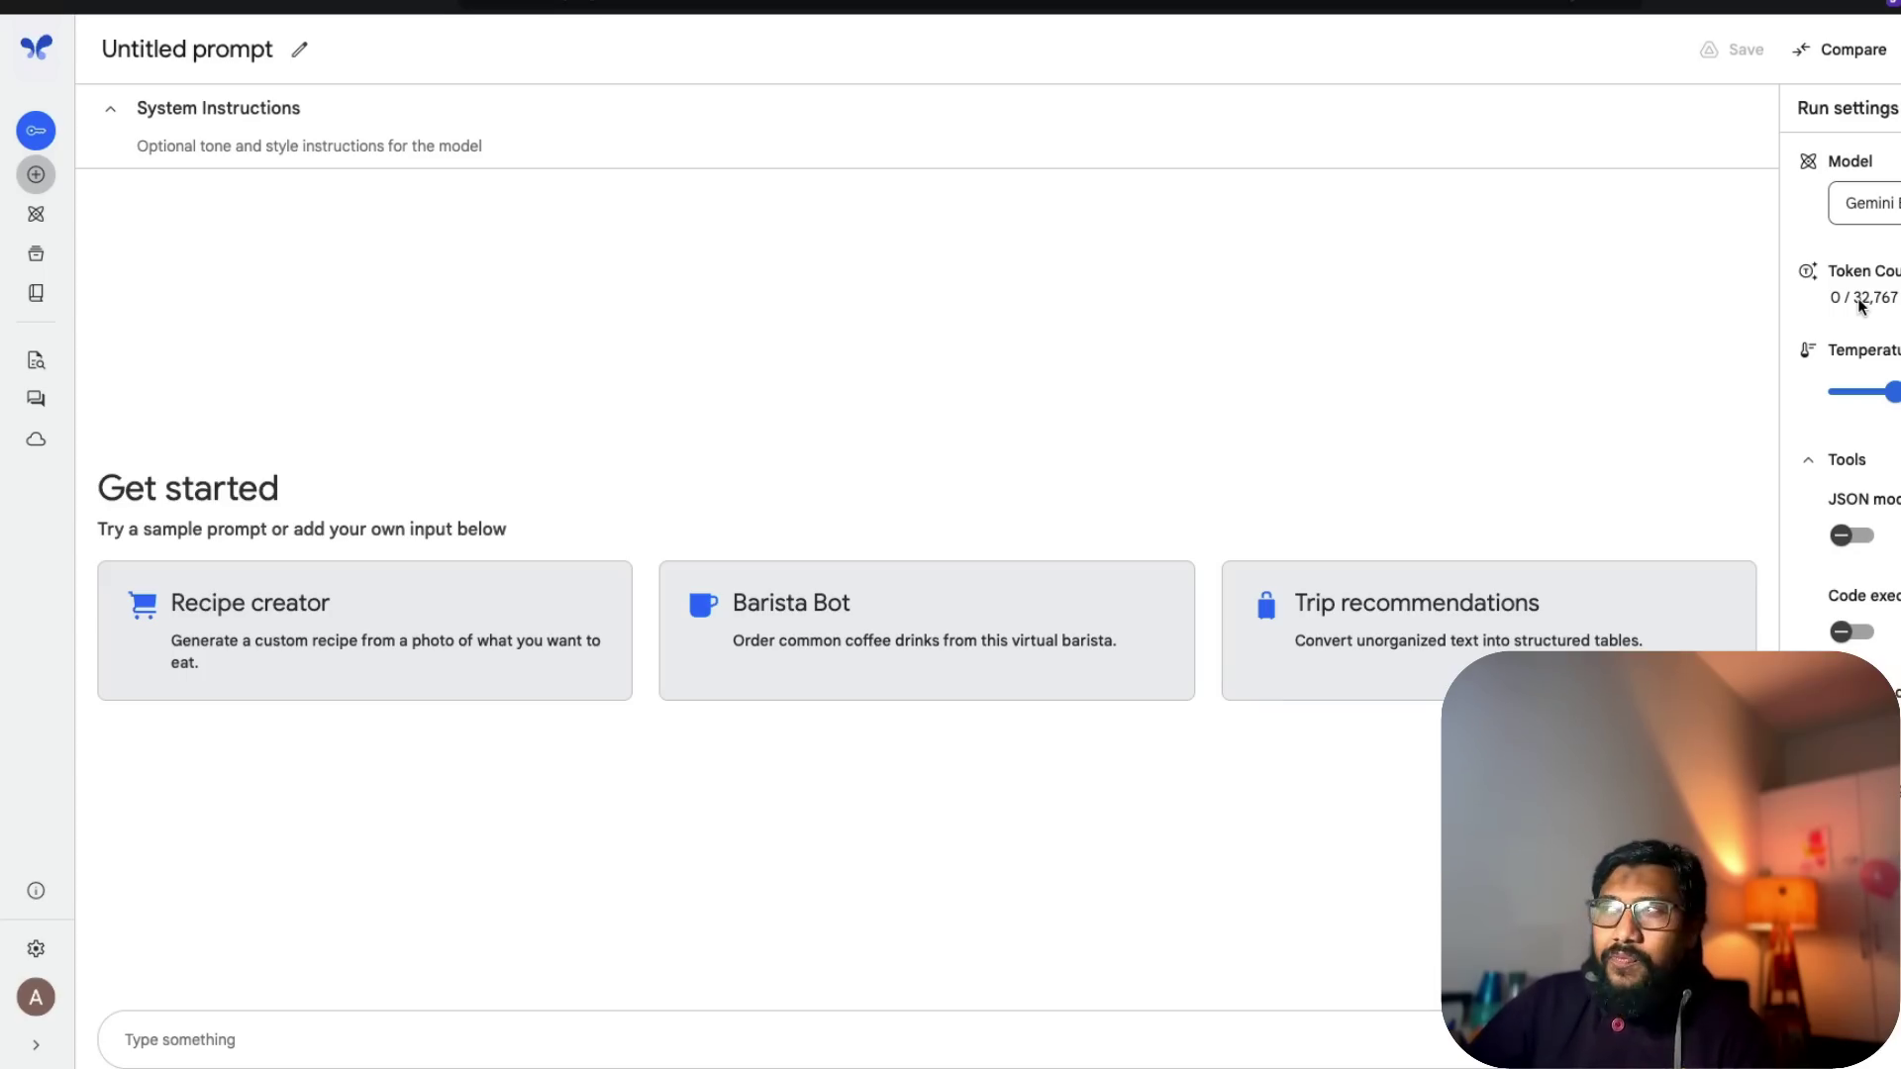
click(1869, 203)
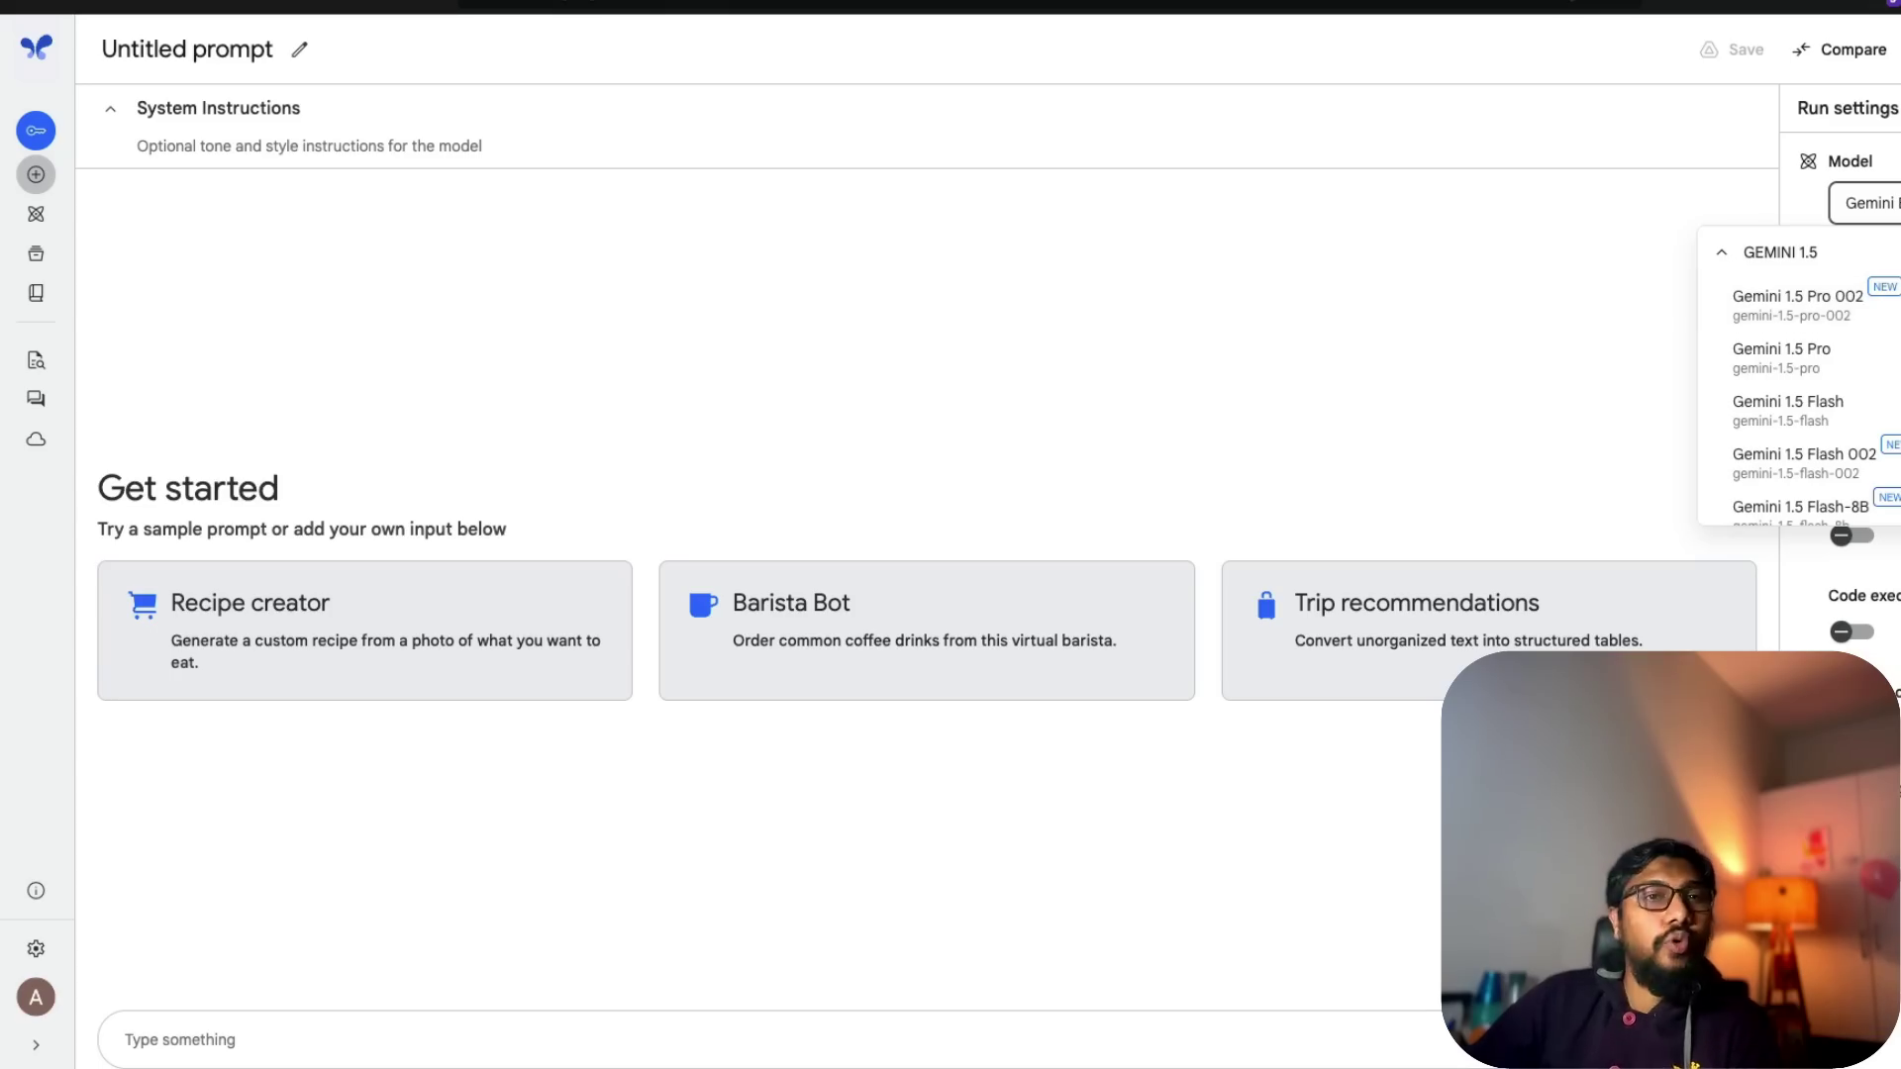
scroll(1797, 396, down, 5)
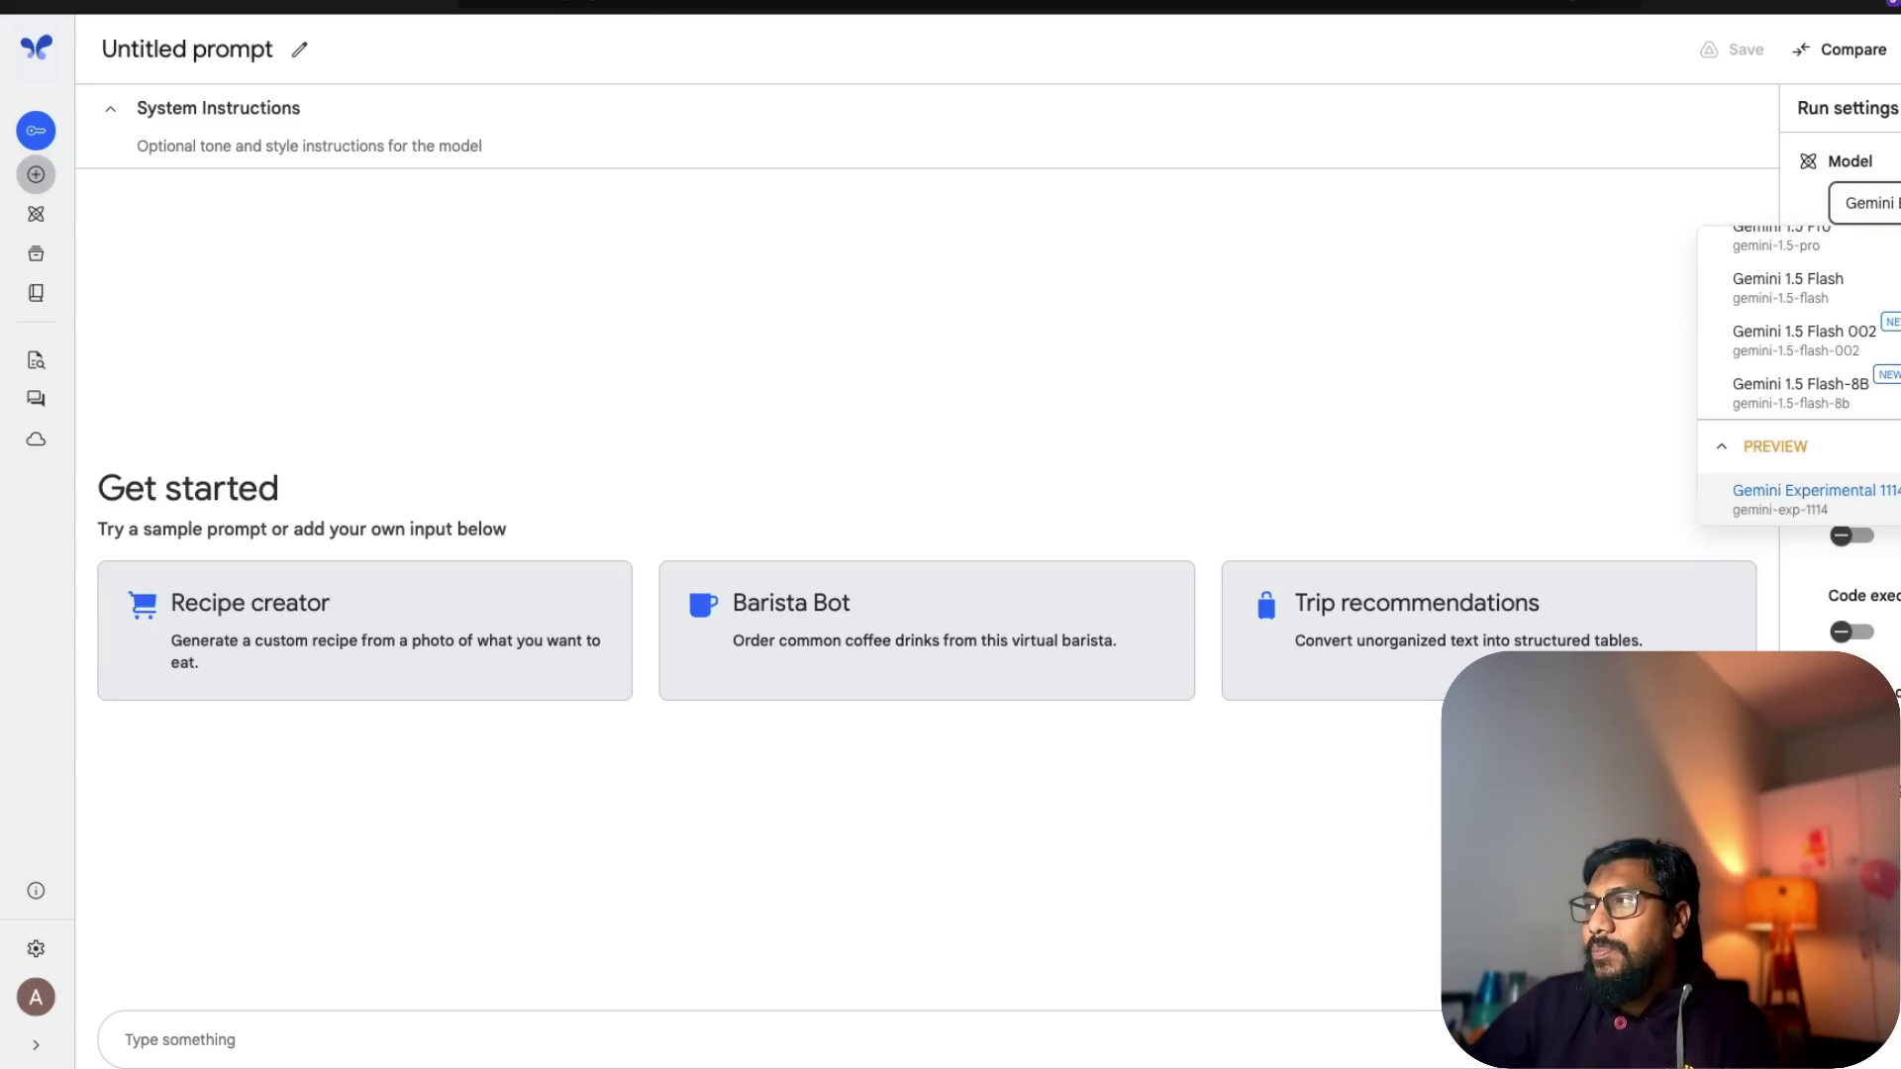
scroll(1797, 376, up, 1)
click(1812, 359)
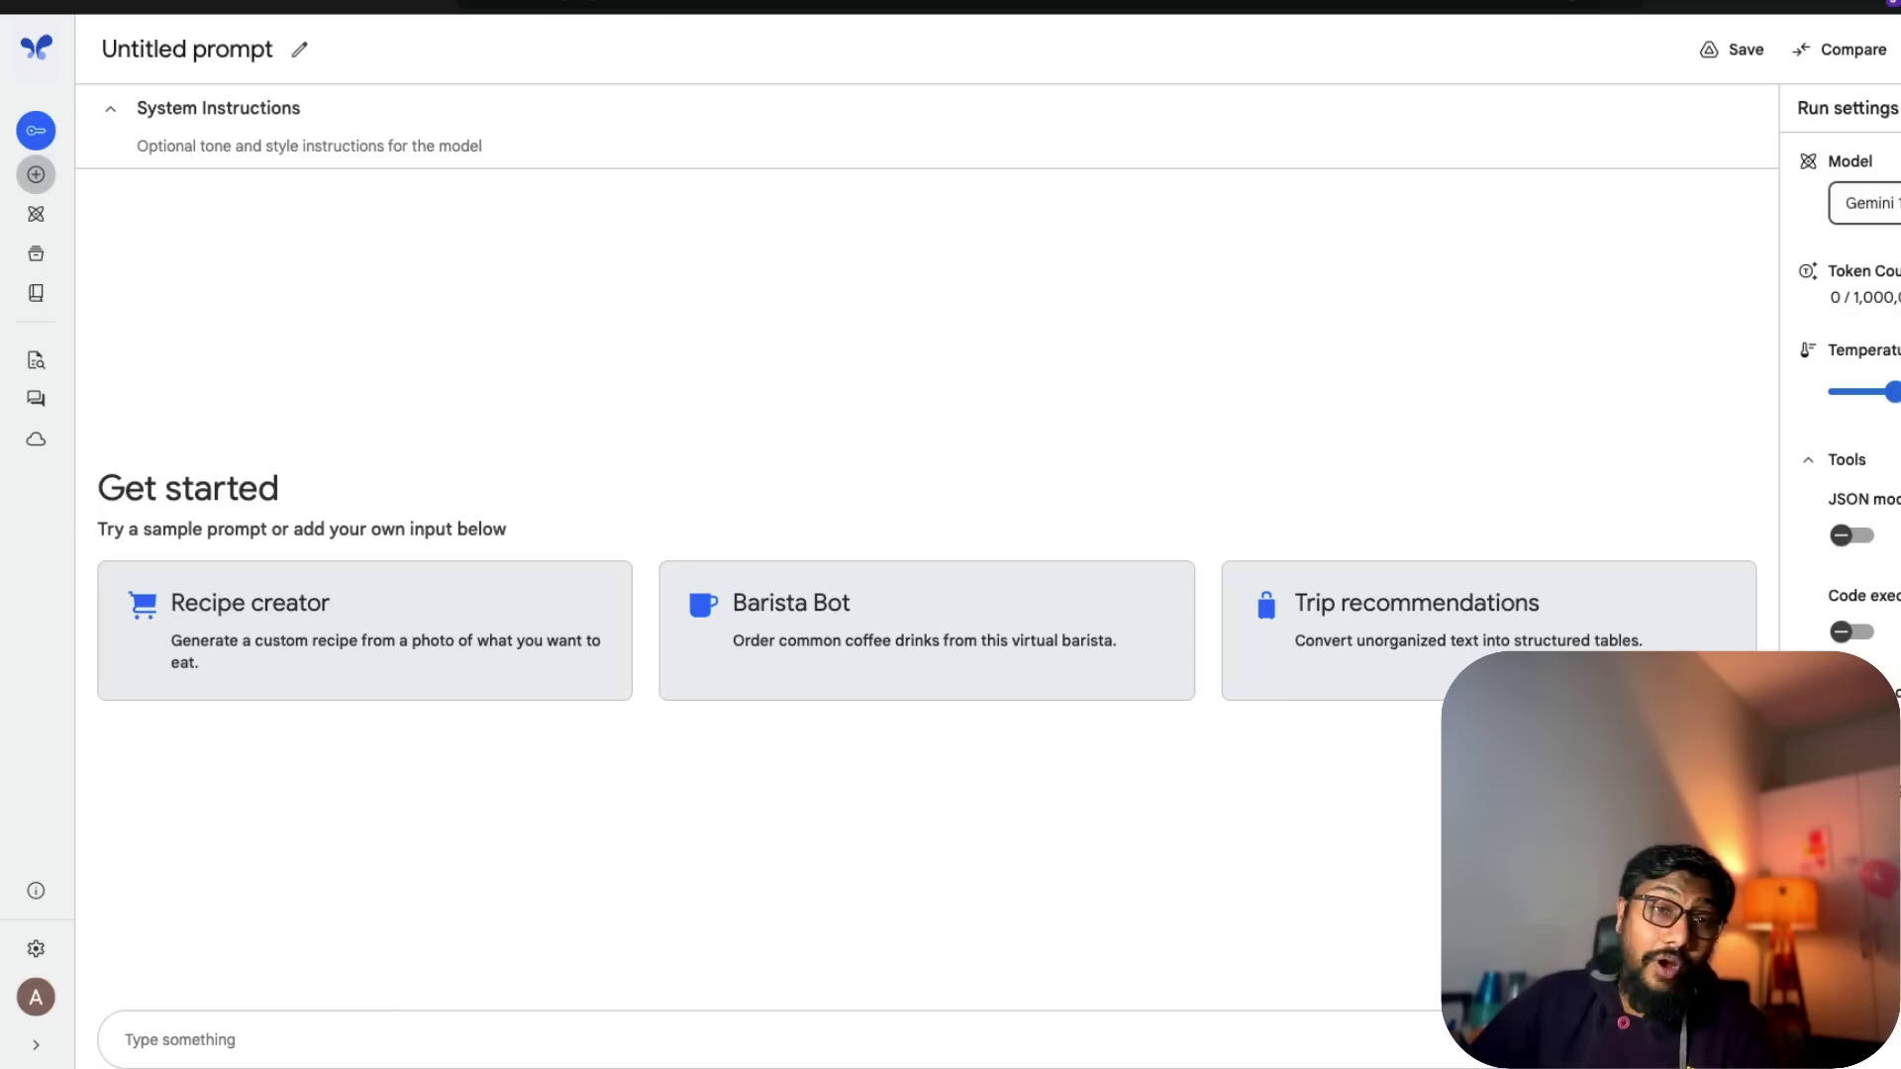
click(1866, 203)
scroll(1868, 384, down, 5)
scroll(1869, 384, up, 5)
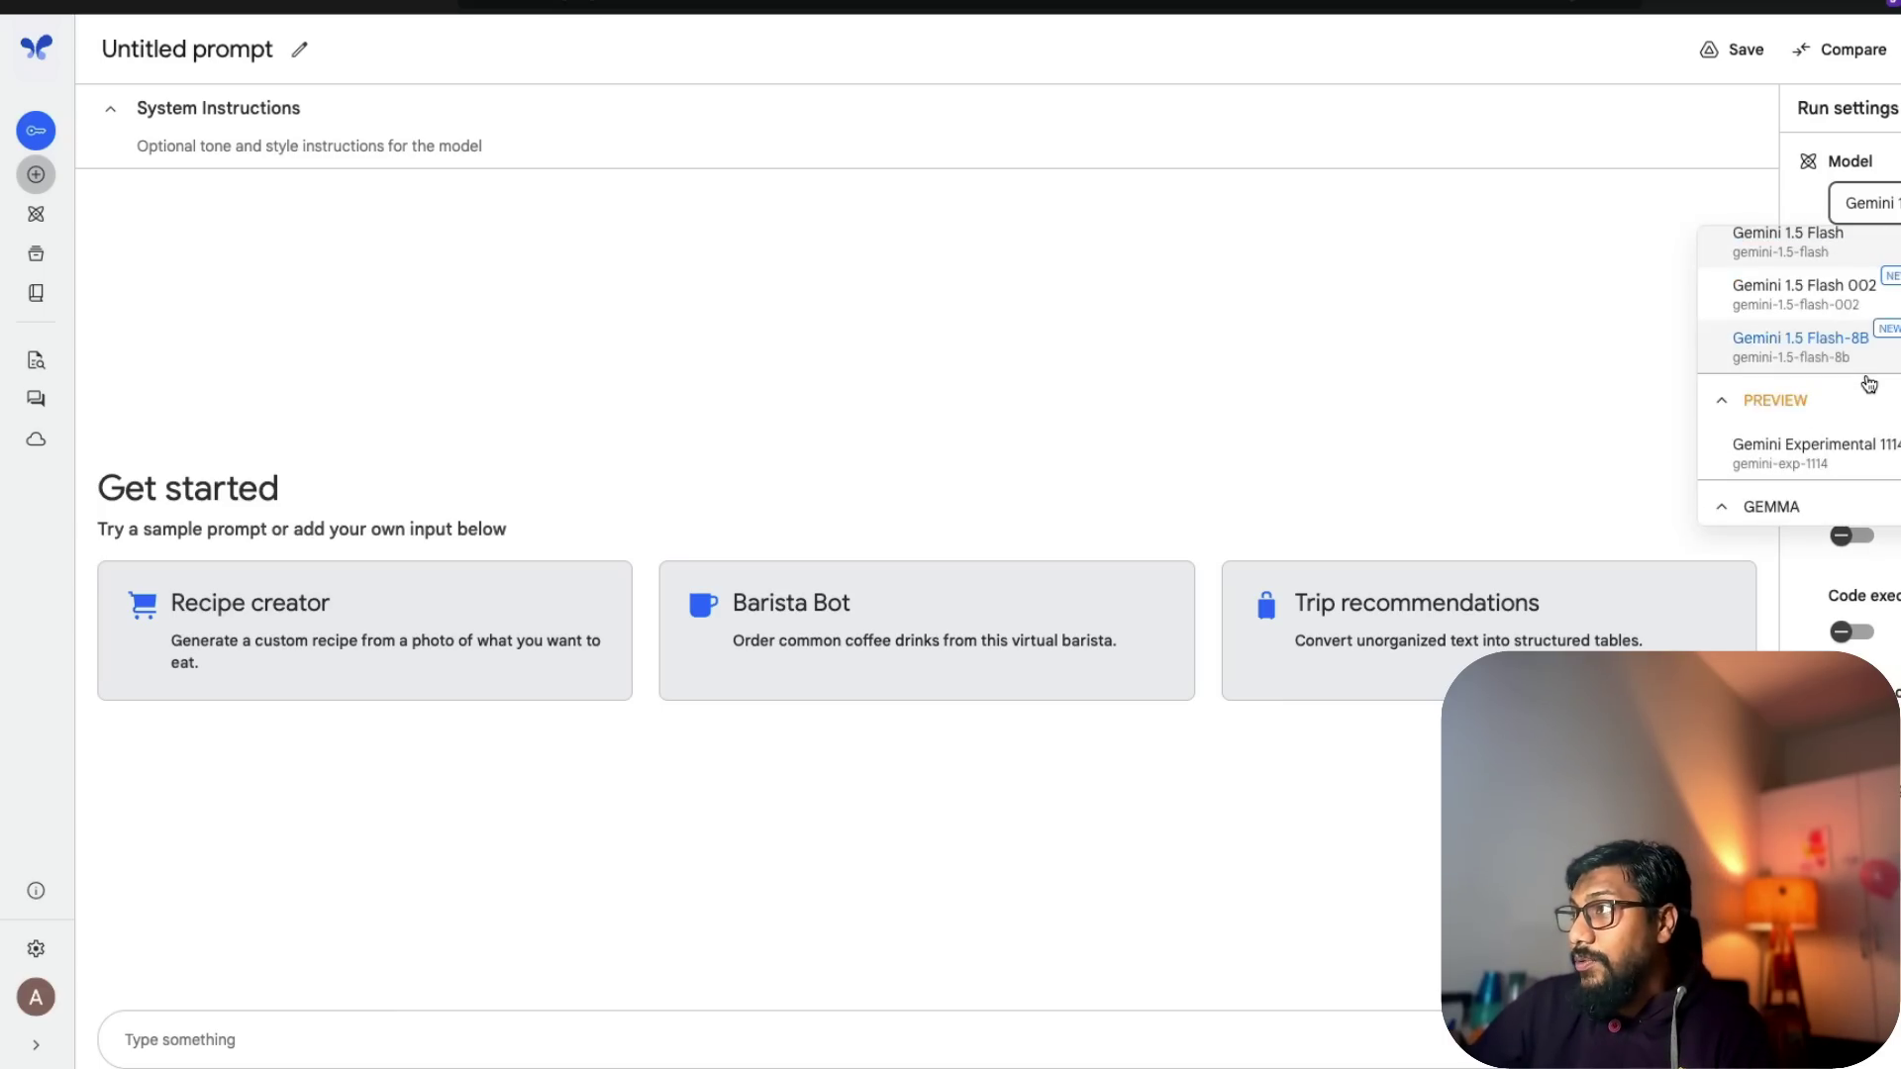
click(1837, 322)
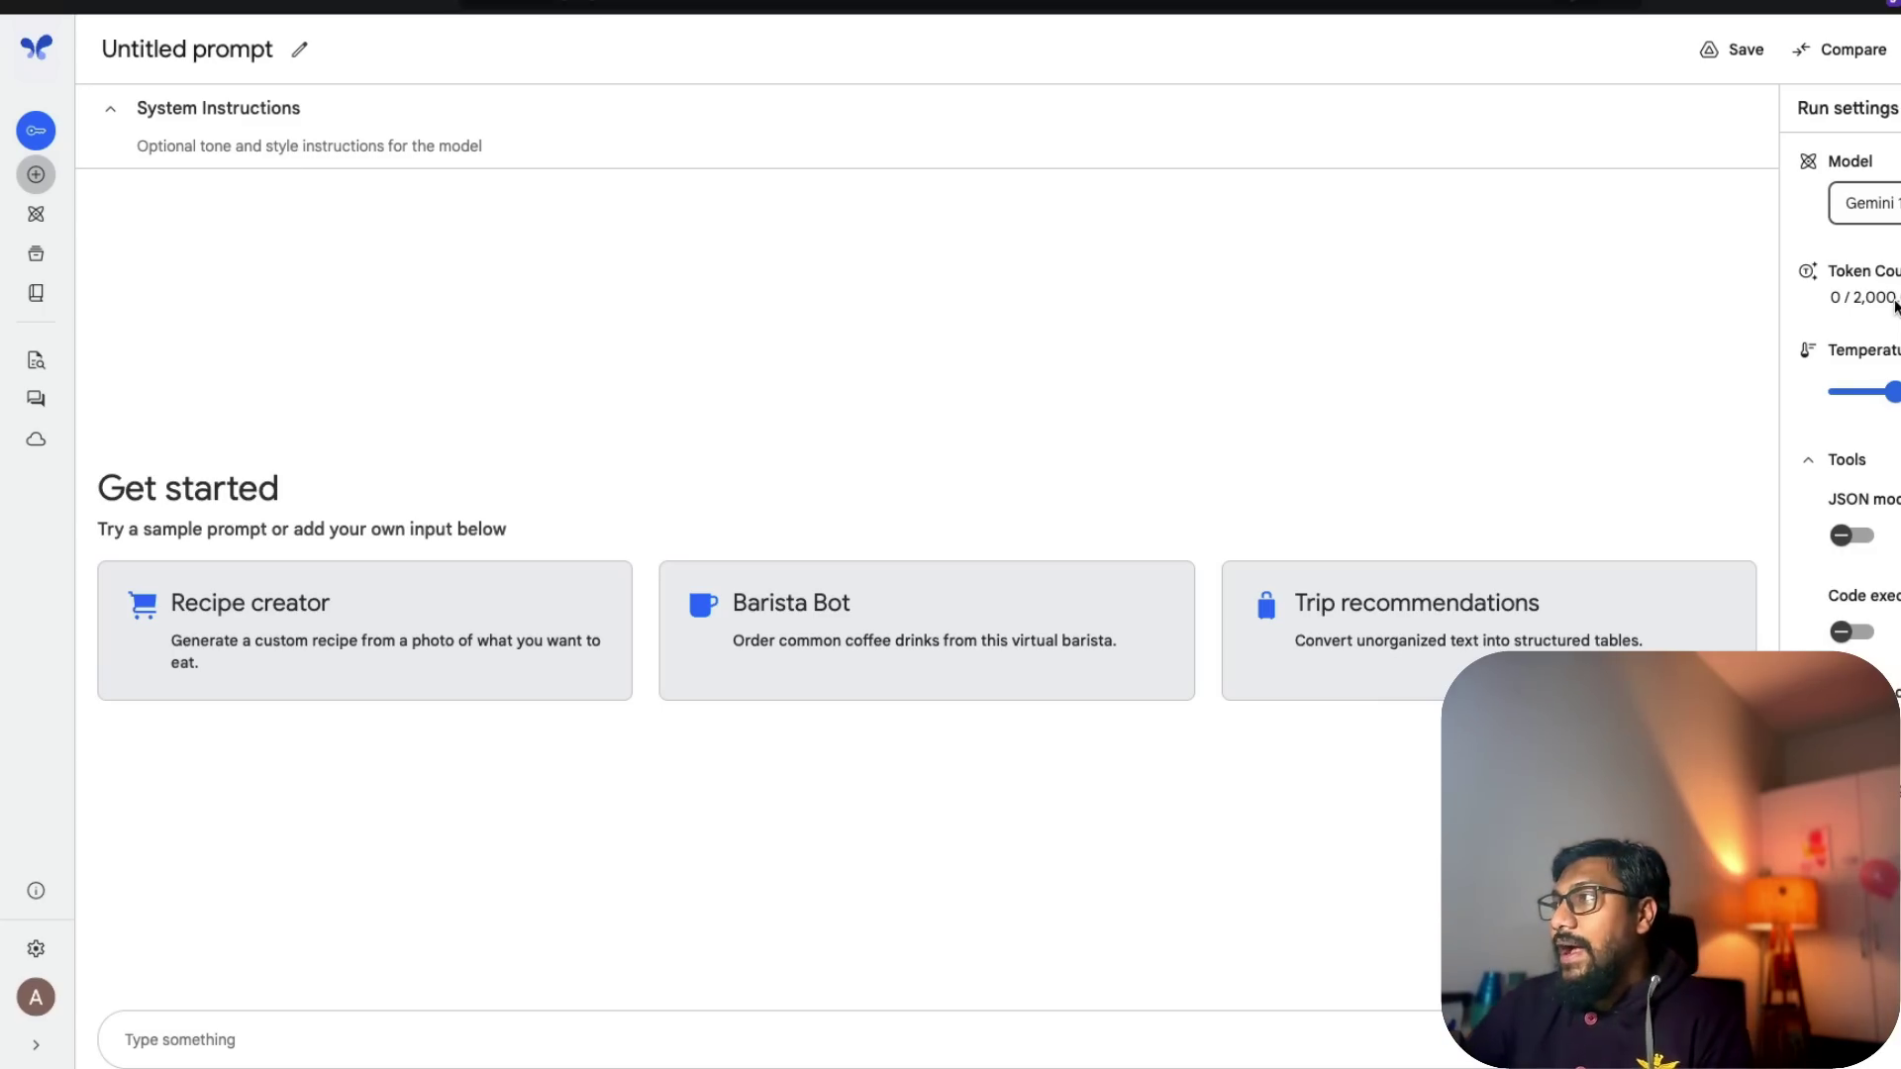
click(1866, 203)
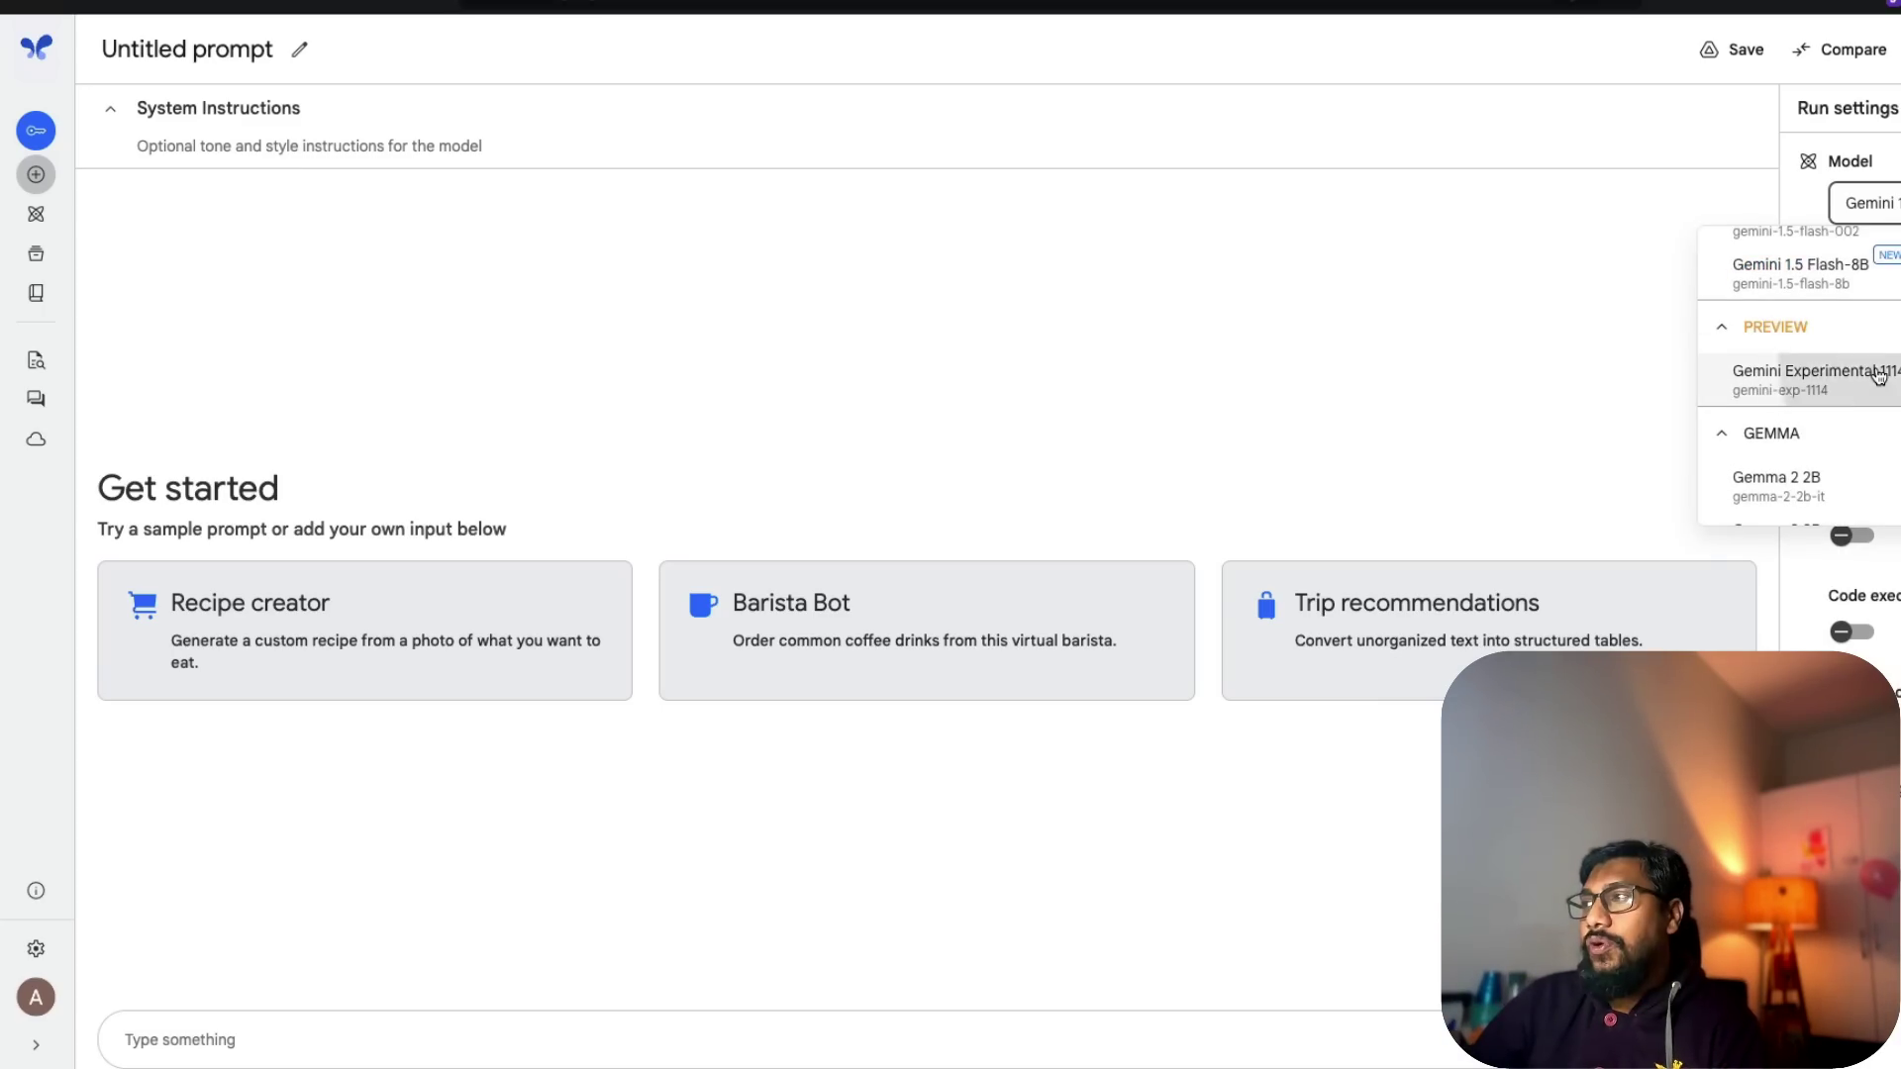
click(1878, 374)
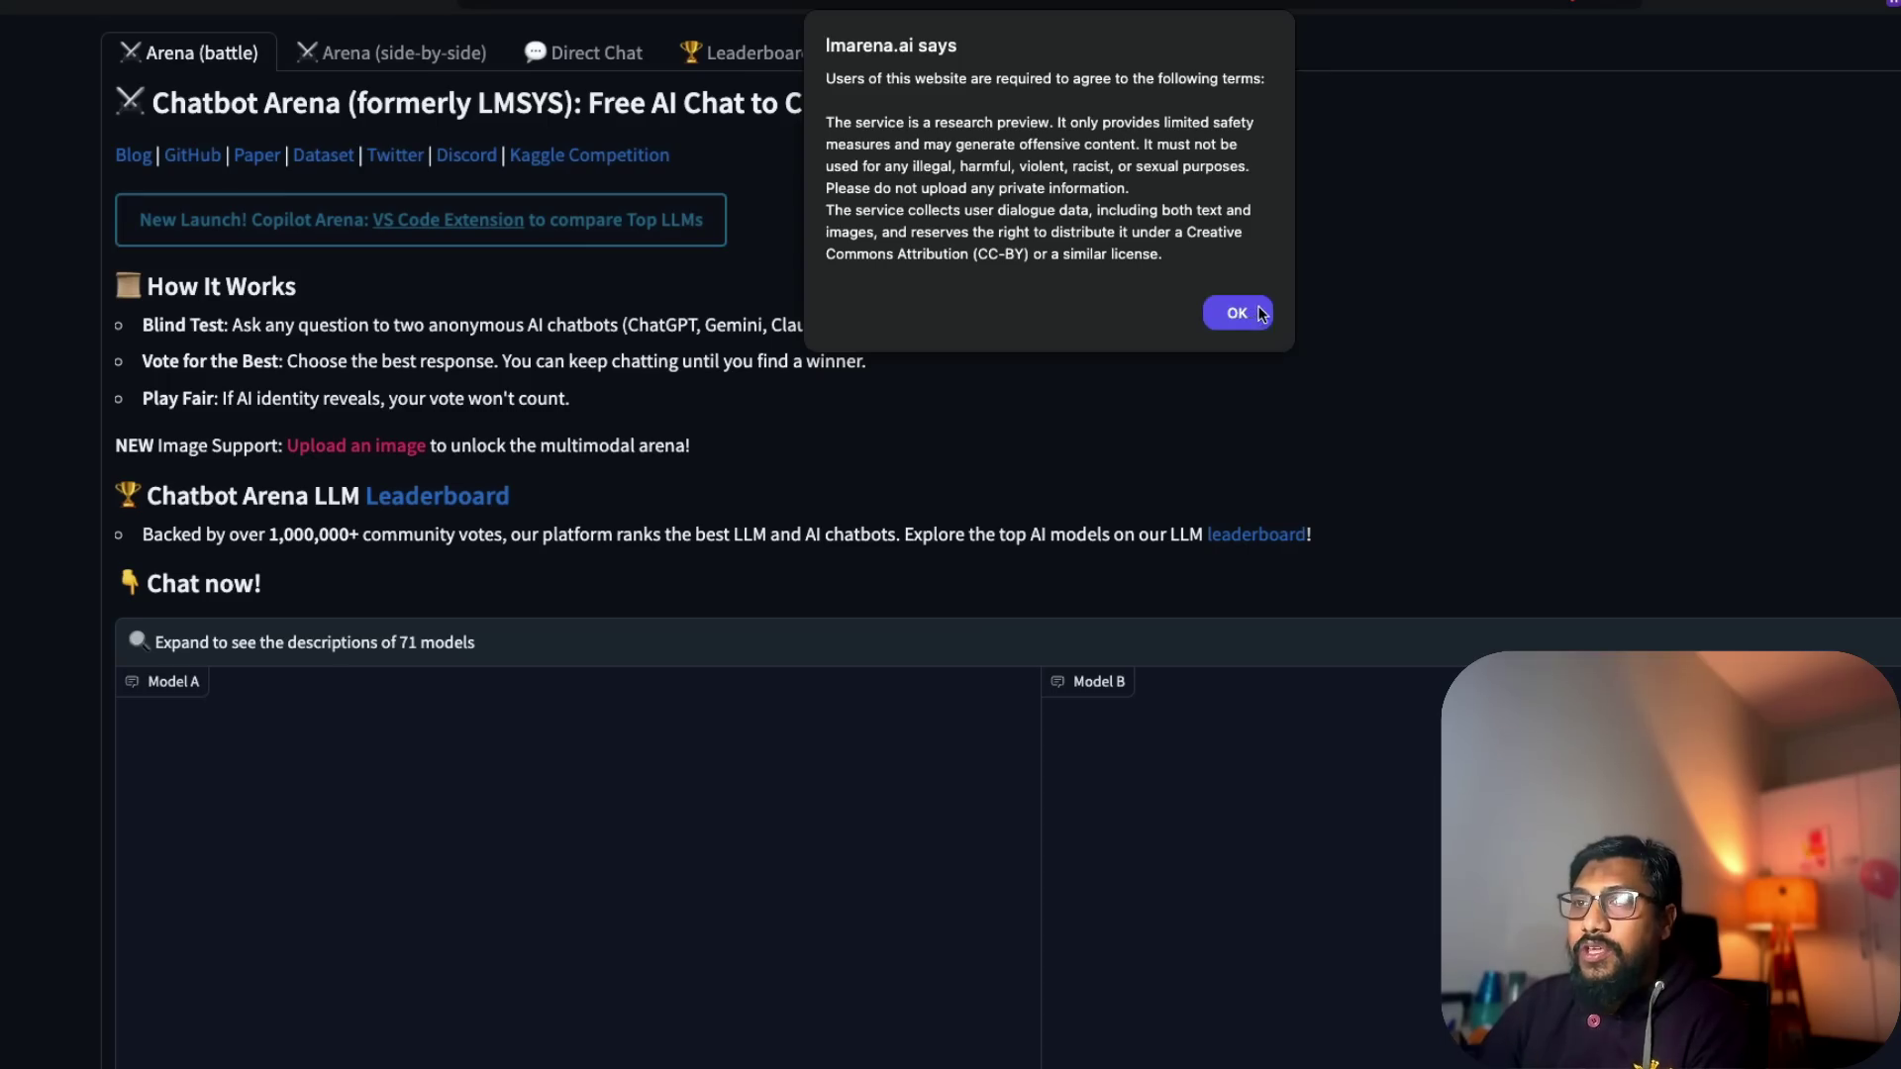
Step: Dismiss the Chatbot Arena site notice
click(1249, 308)
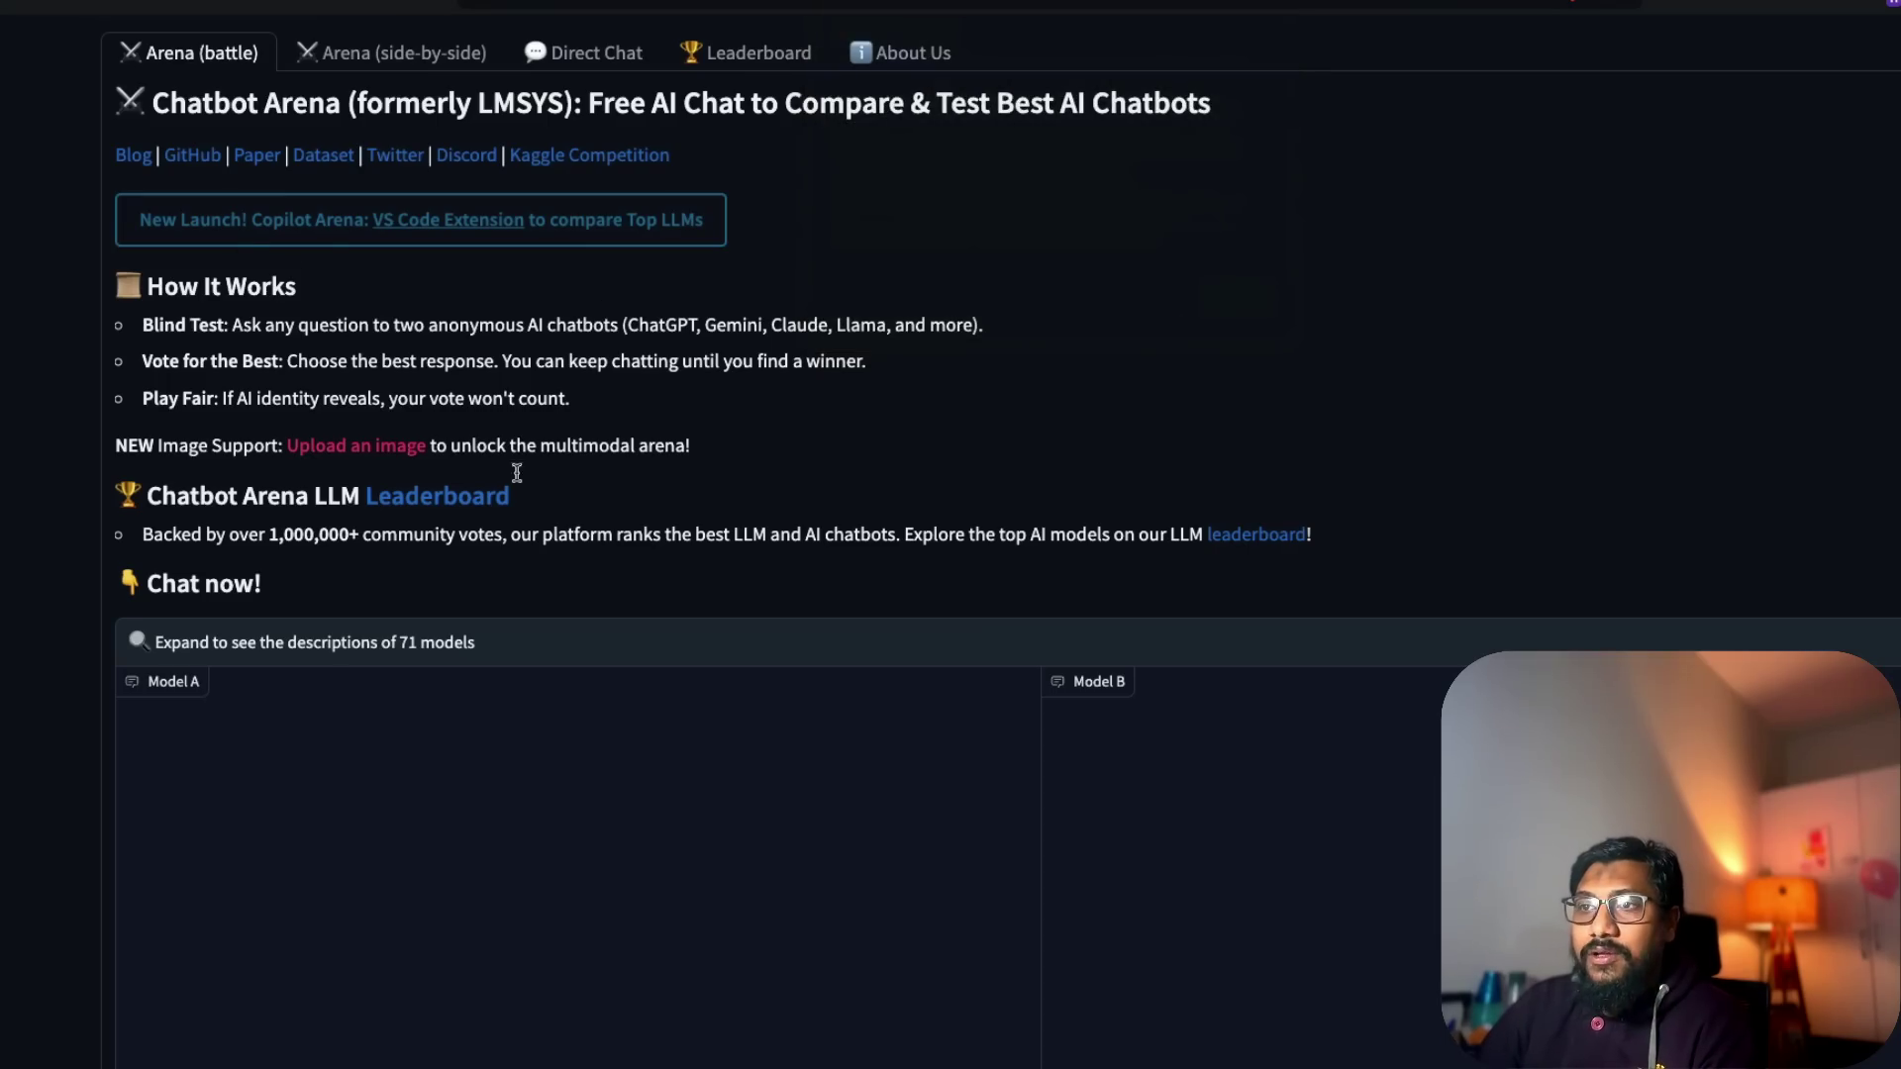
scroll(760, 543, down, 9)
scroll(550, 561, up, 3)
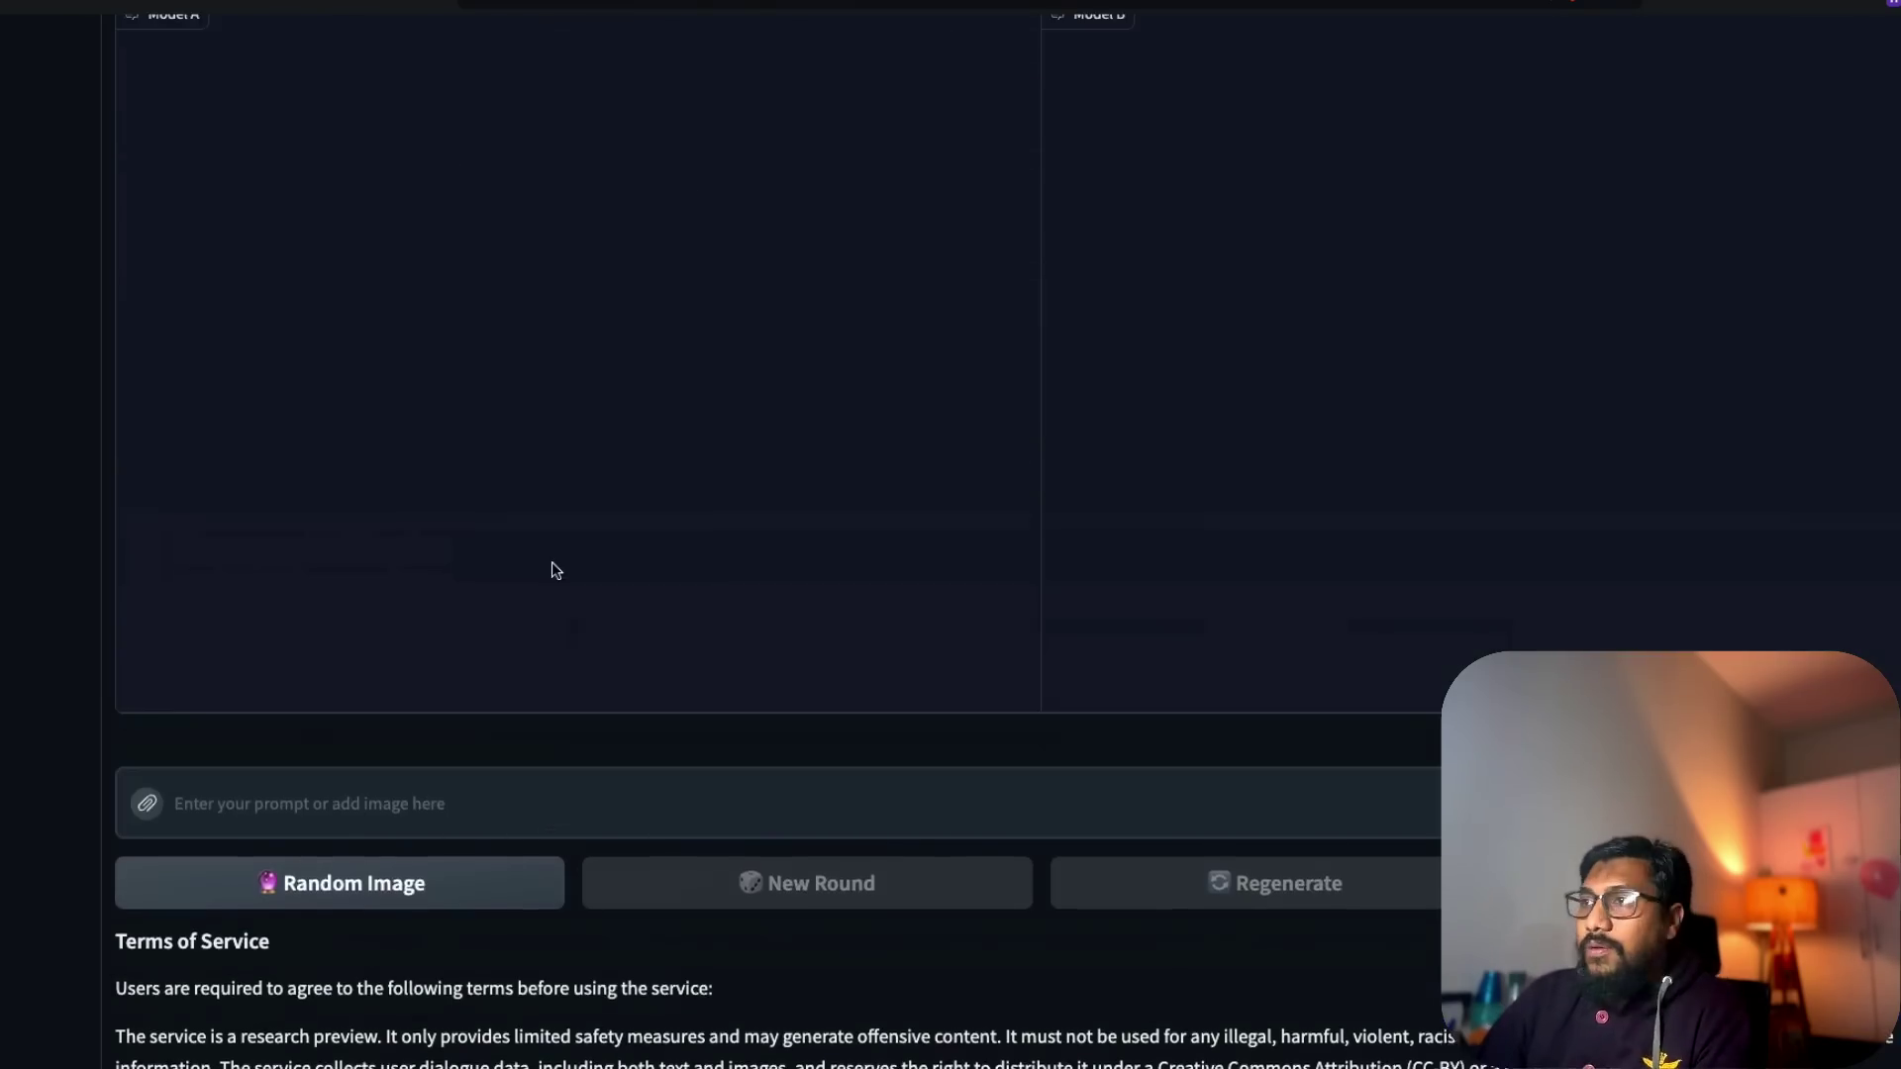
scroll(554, 571, up, 5)
scroll(554, 571, down, 1)
scroll(554, 570, up, 3)
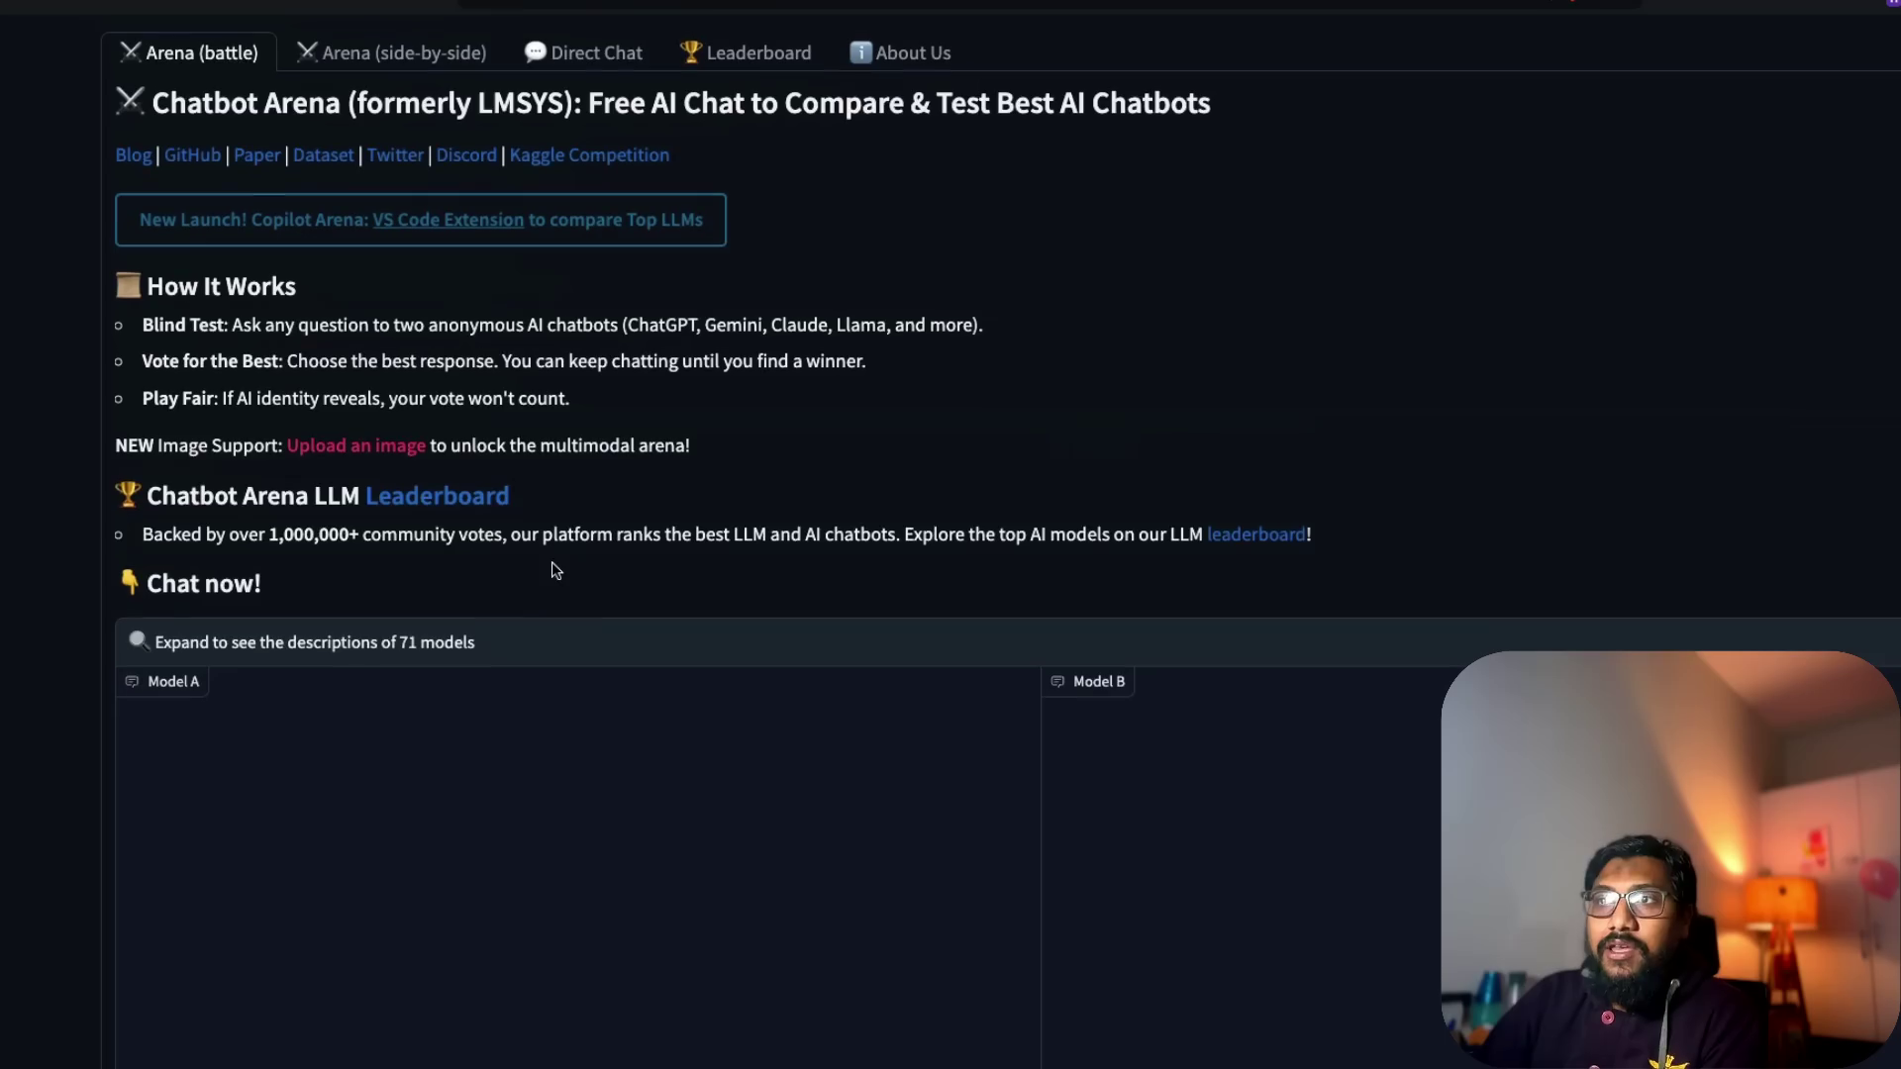
Step: Switch to the side-by-side arena and open the Model B model list
click(352, 57)
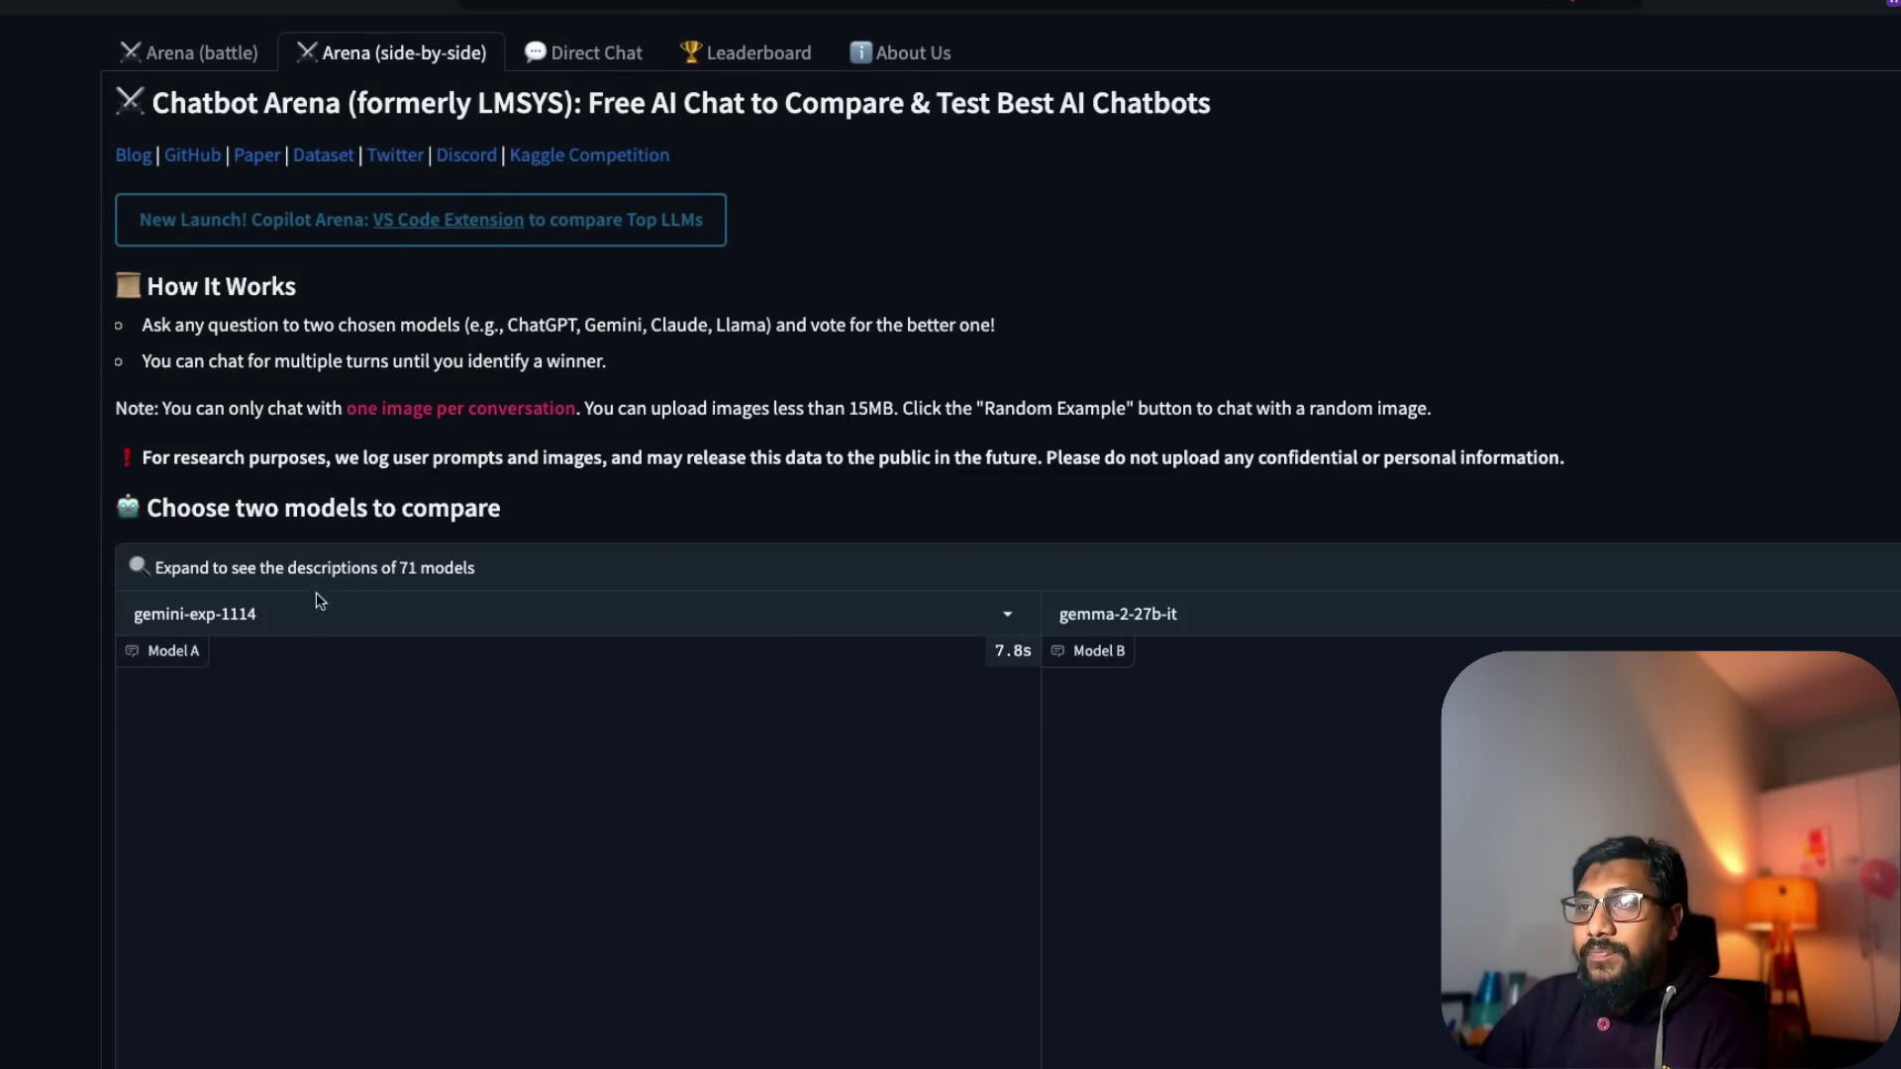
scroll(780, 605, down, 1)
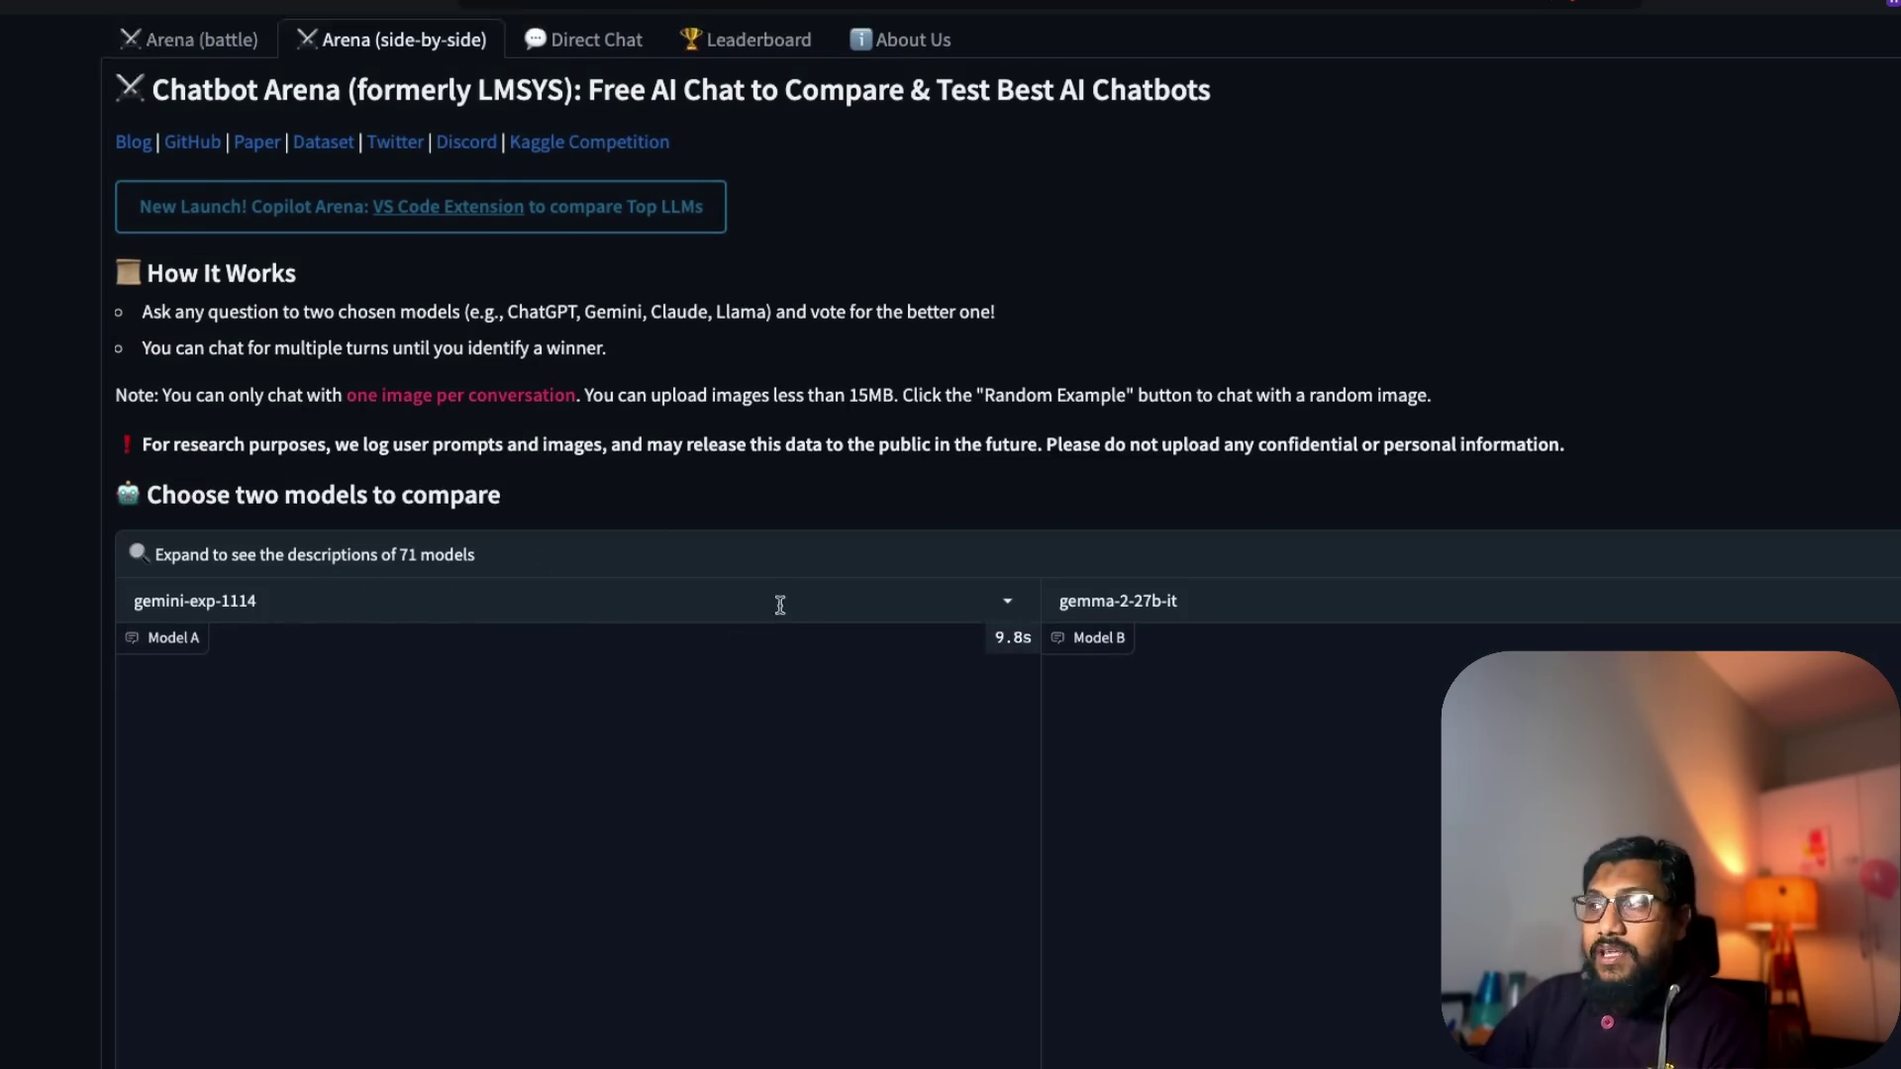
scroll(776, 607, down, 5)
scroll(776, 607, up, 5)
click(1230, 616)
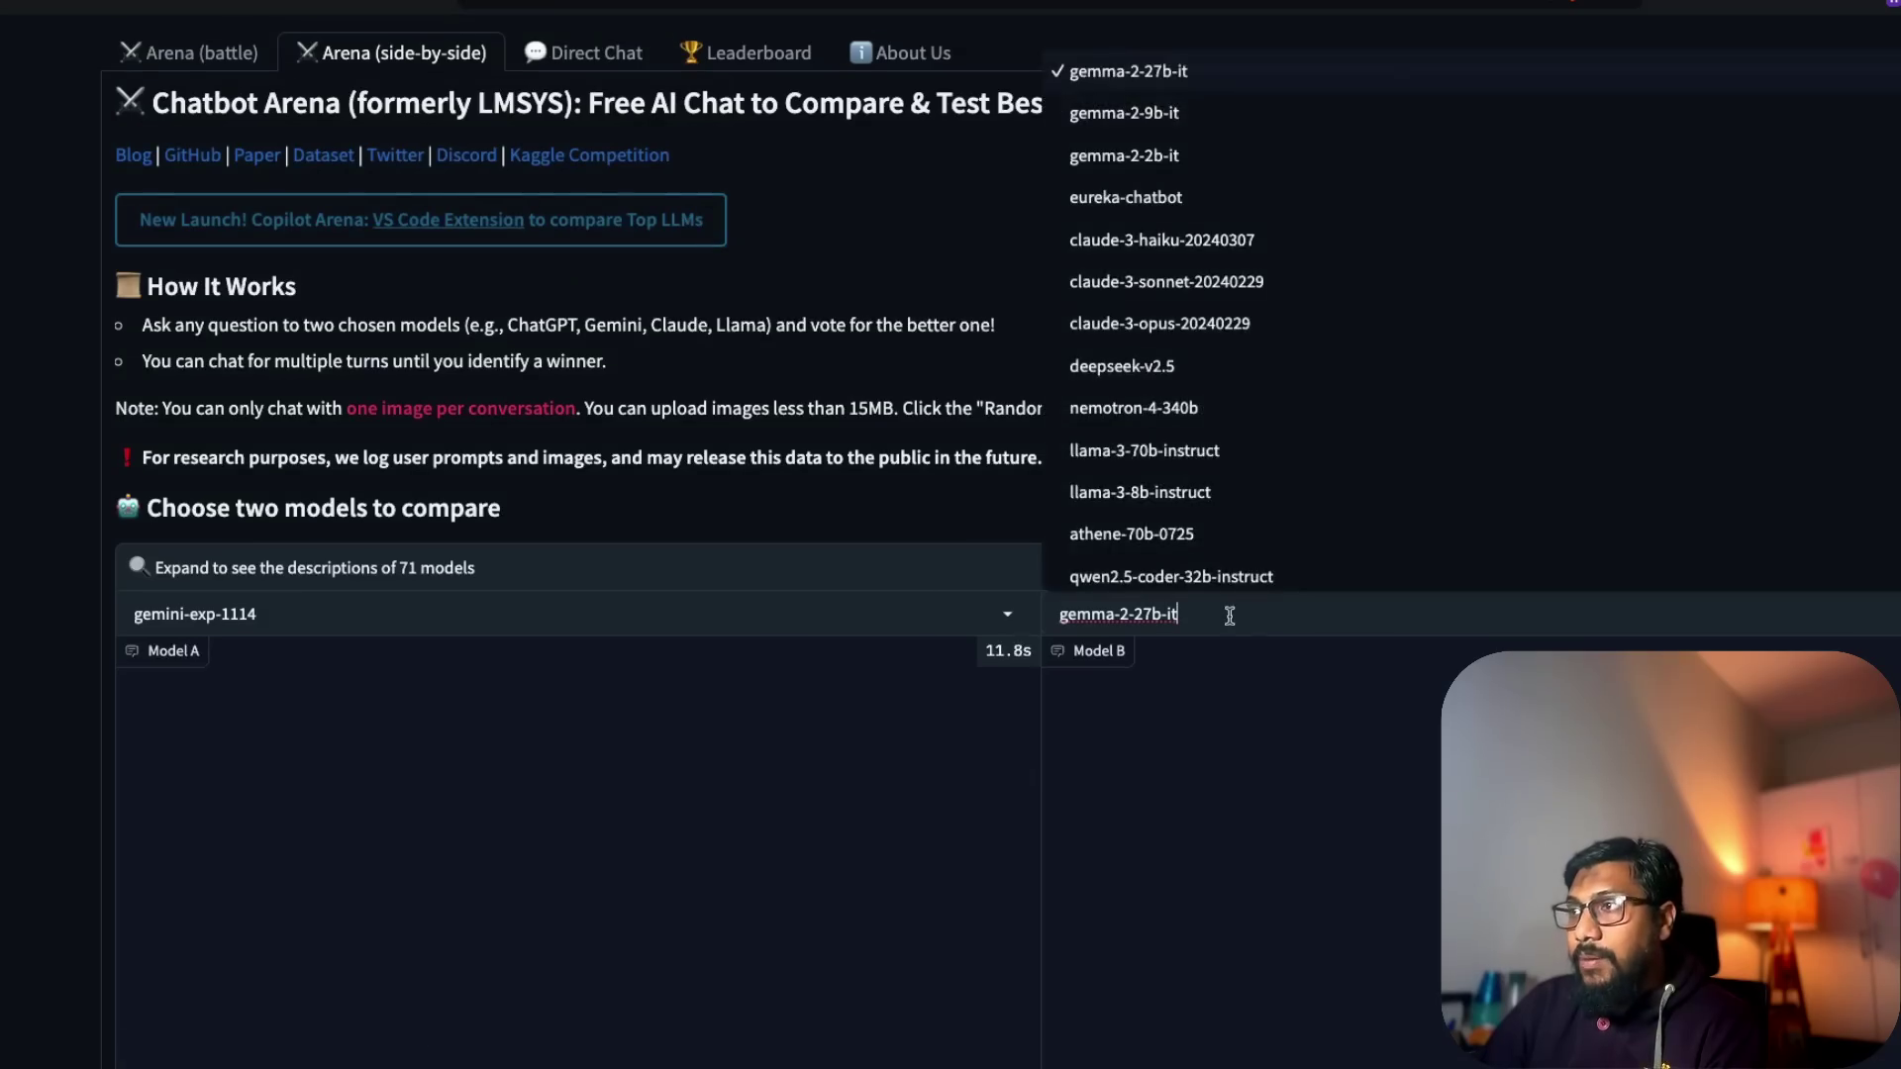
scroll(1235, 462, up, 15)
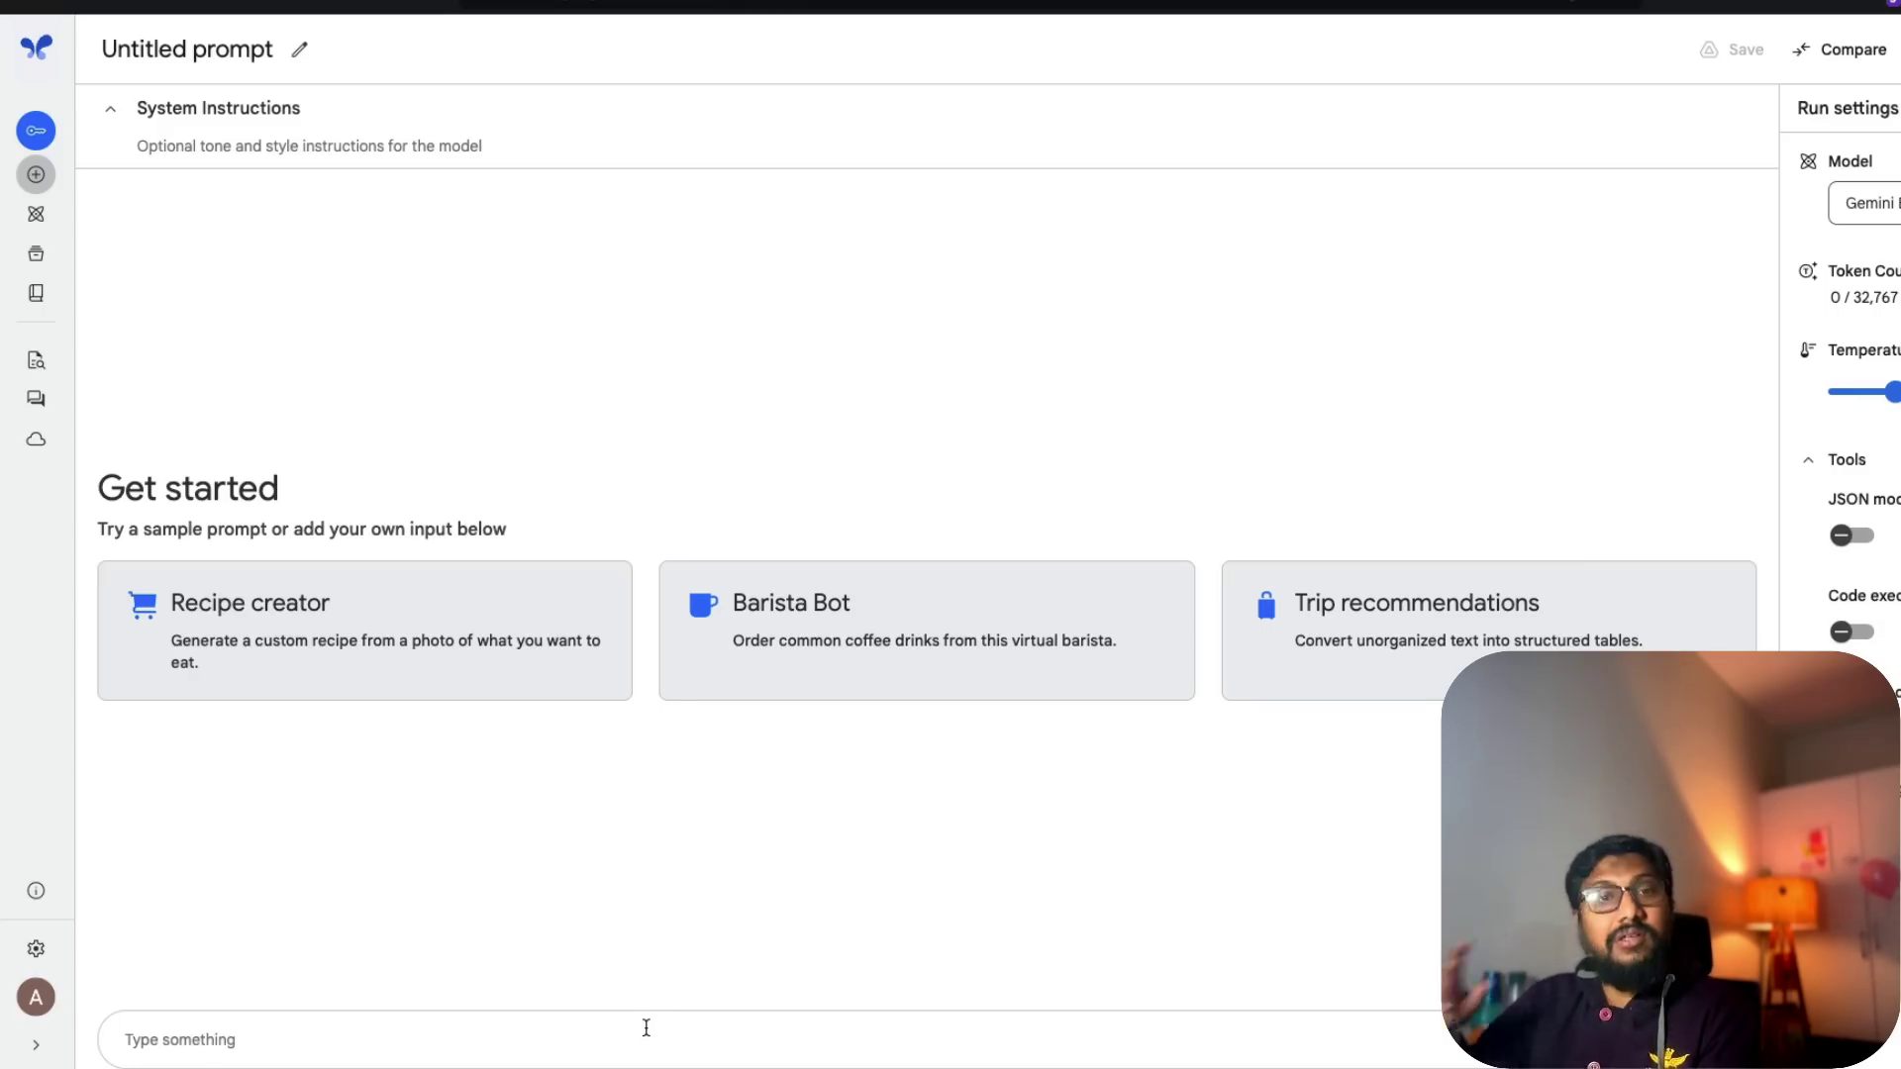
Step: Ask the model to 'write a joke about elon musk' and run the prompt
text(wr)
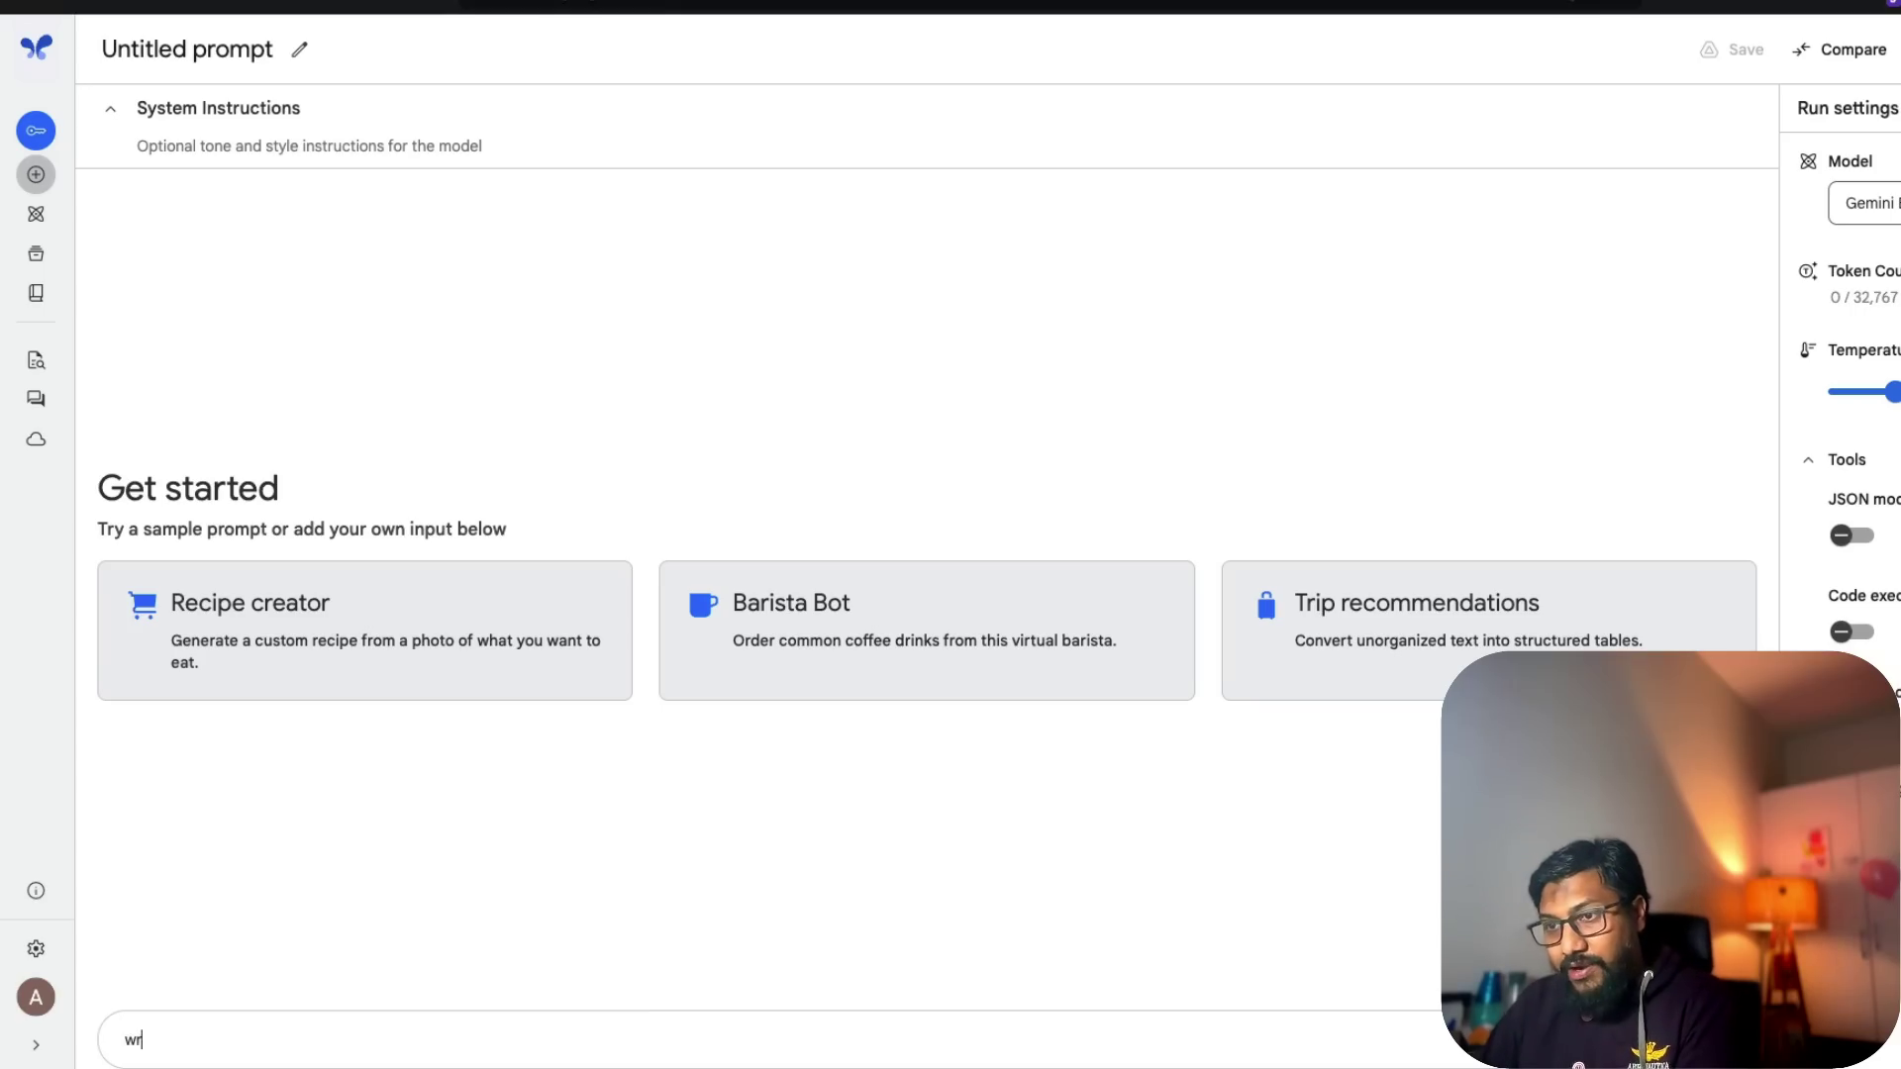
text(ite a joke a)
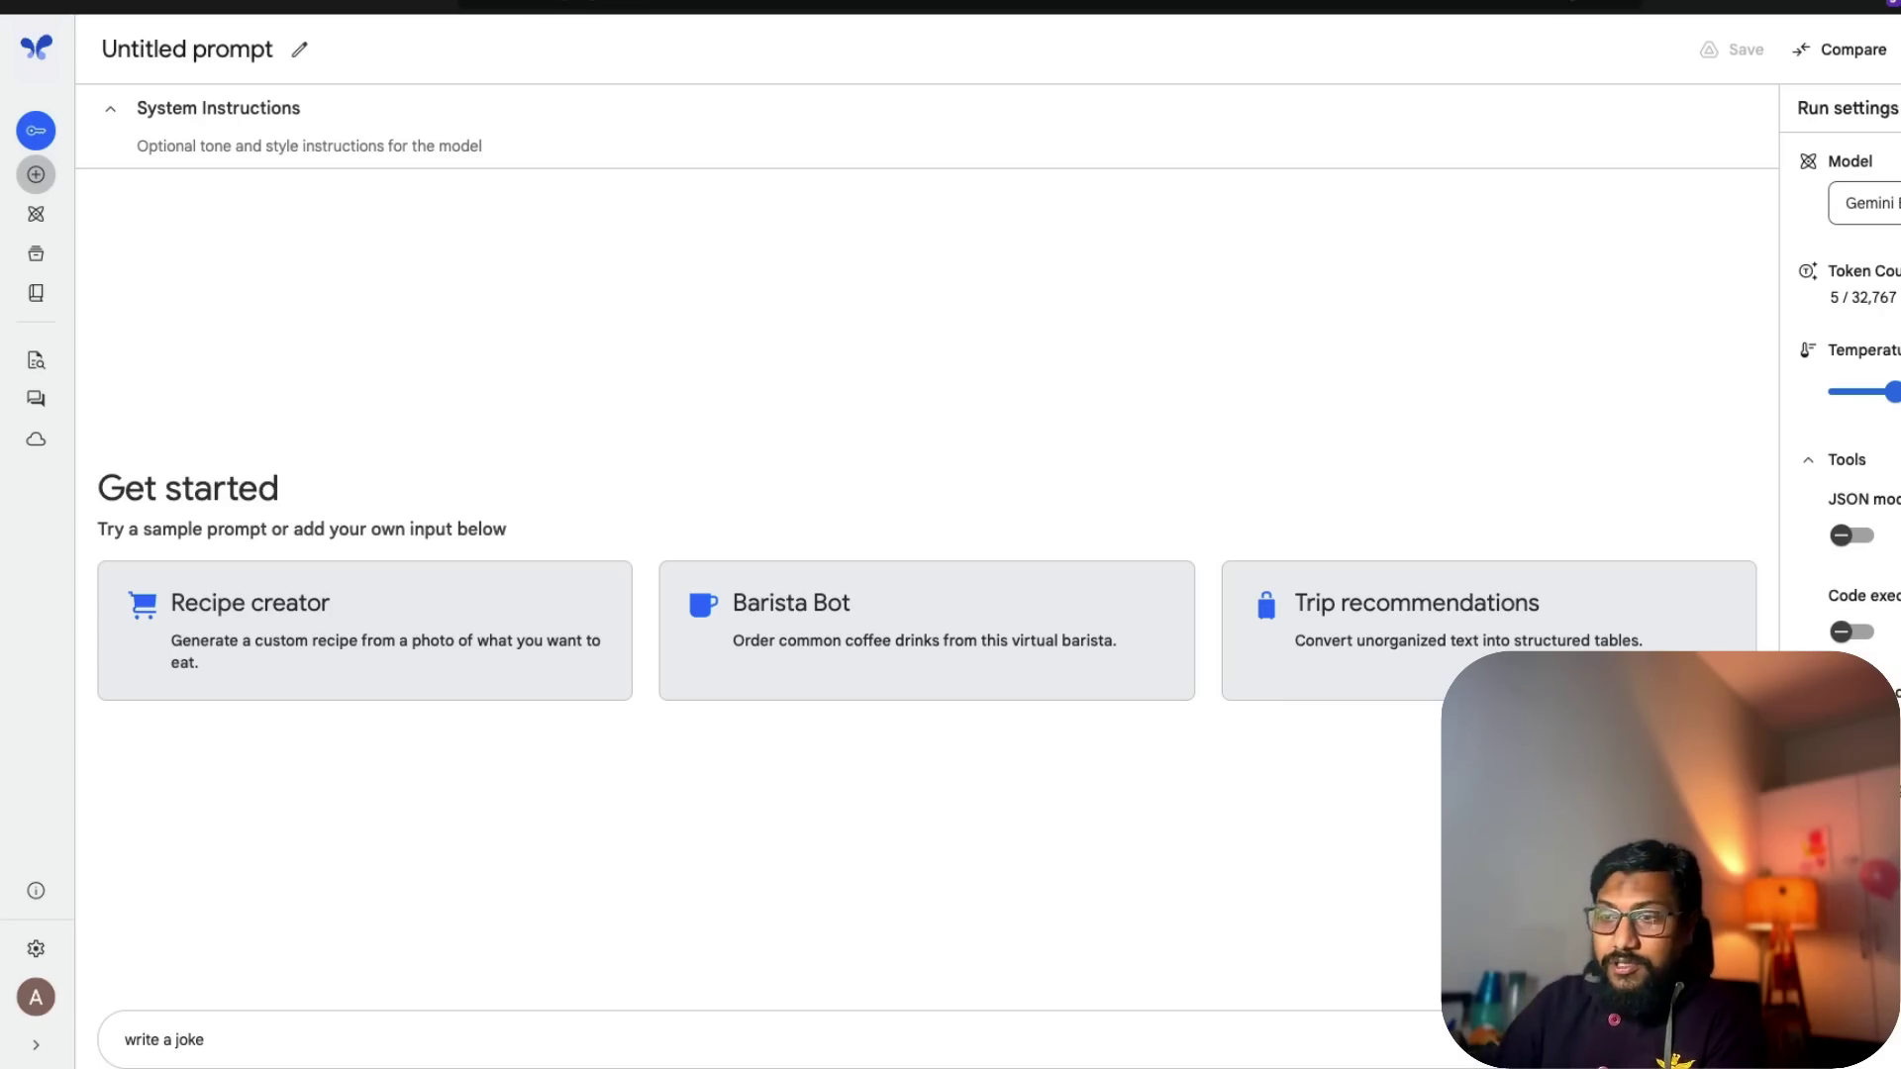
text(about elon m)
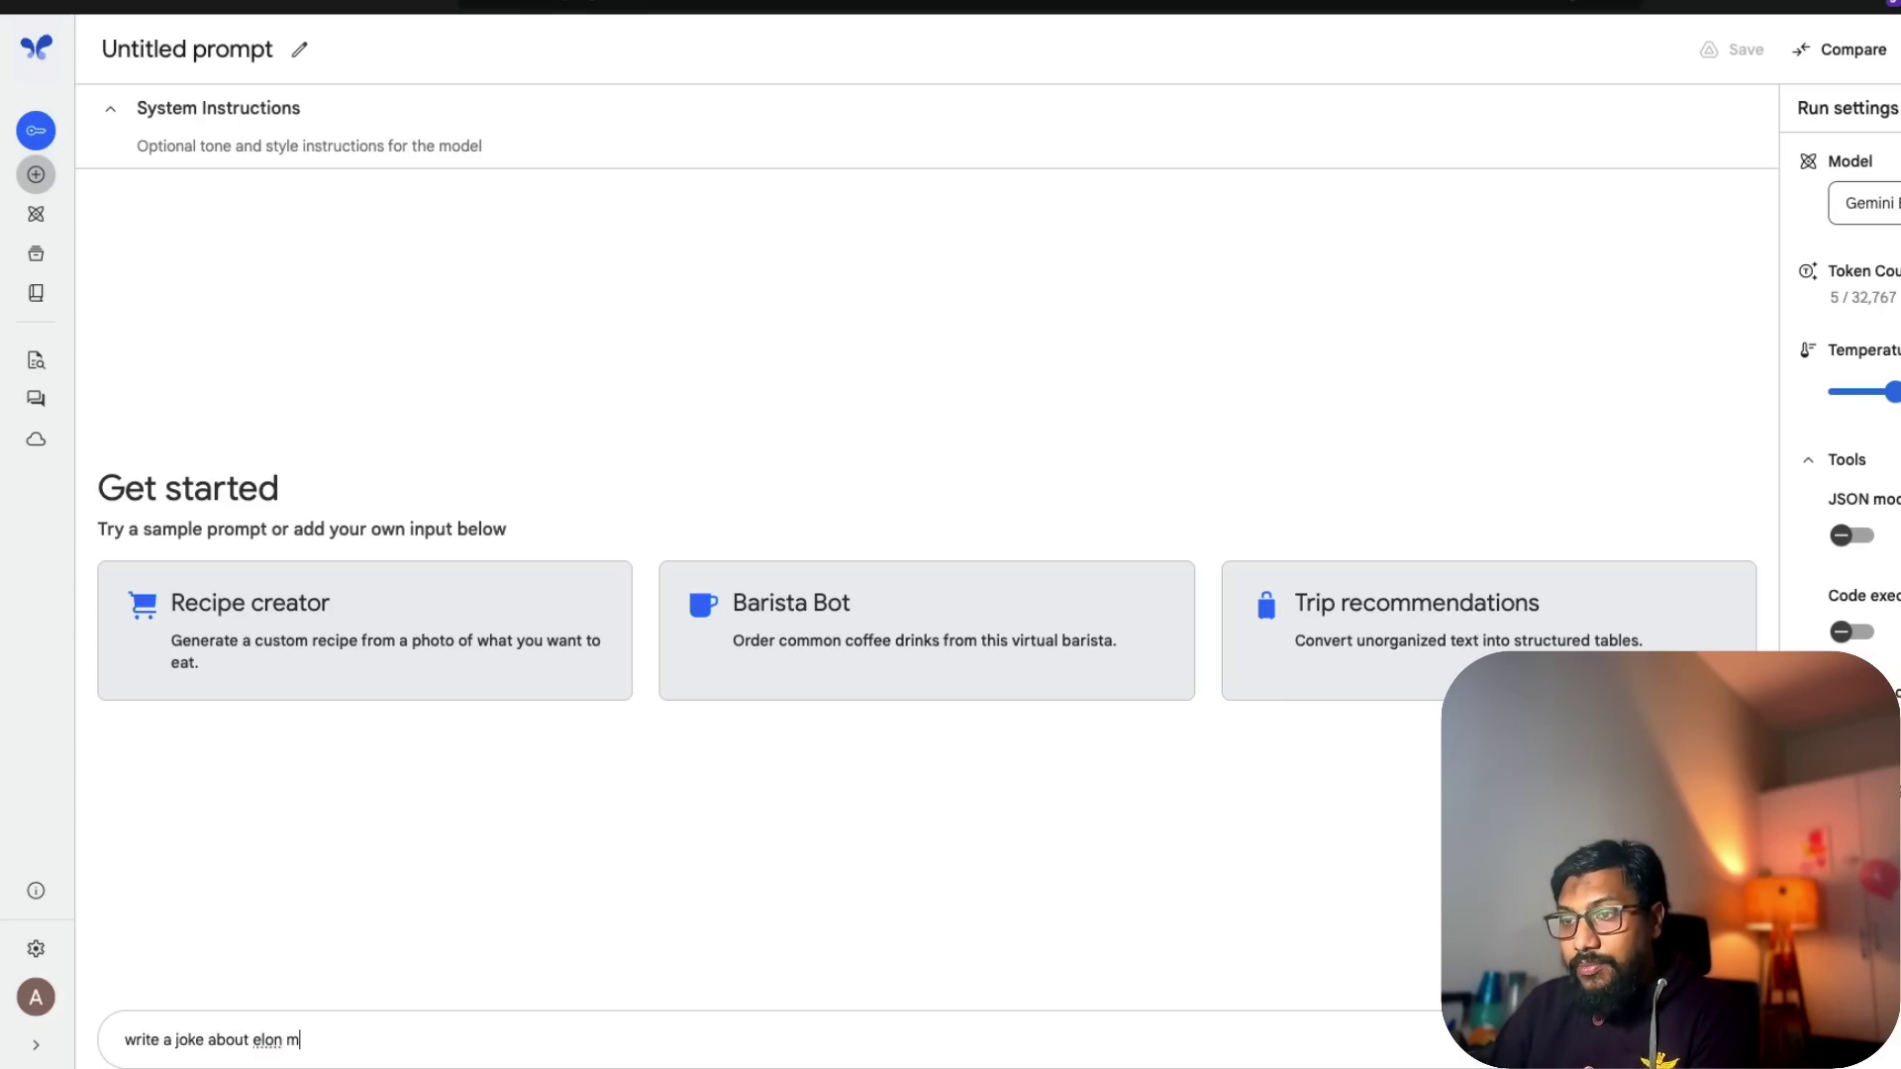
text(usk)
key(Return)
key(ctrl+Return)
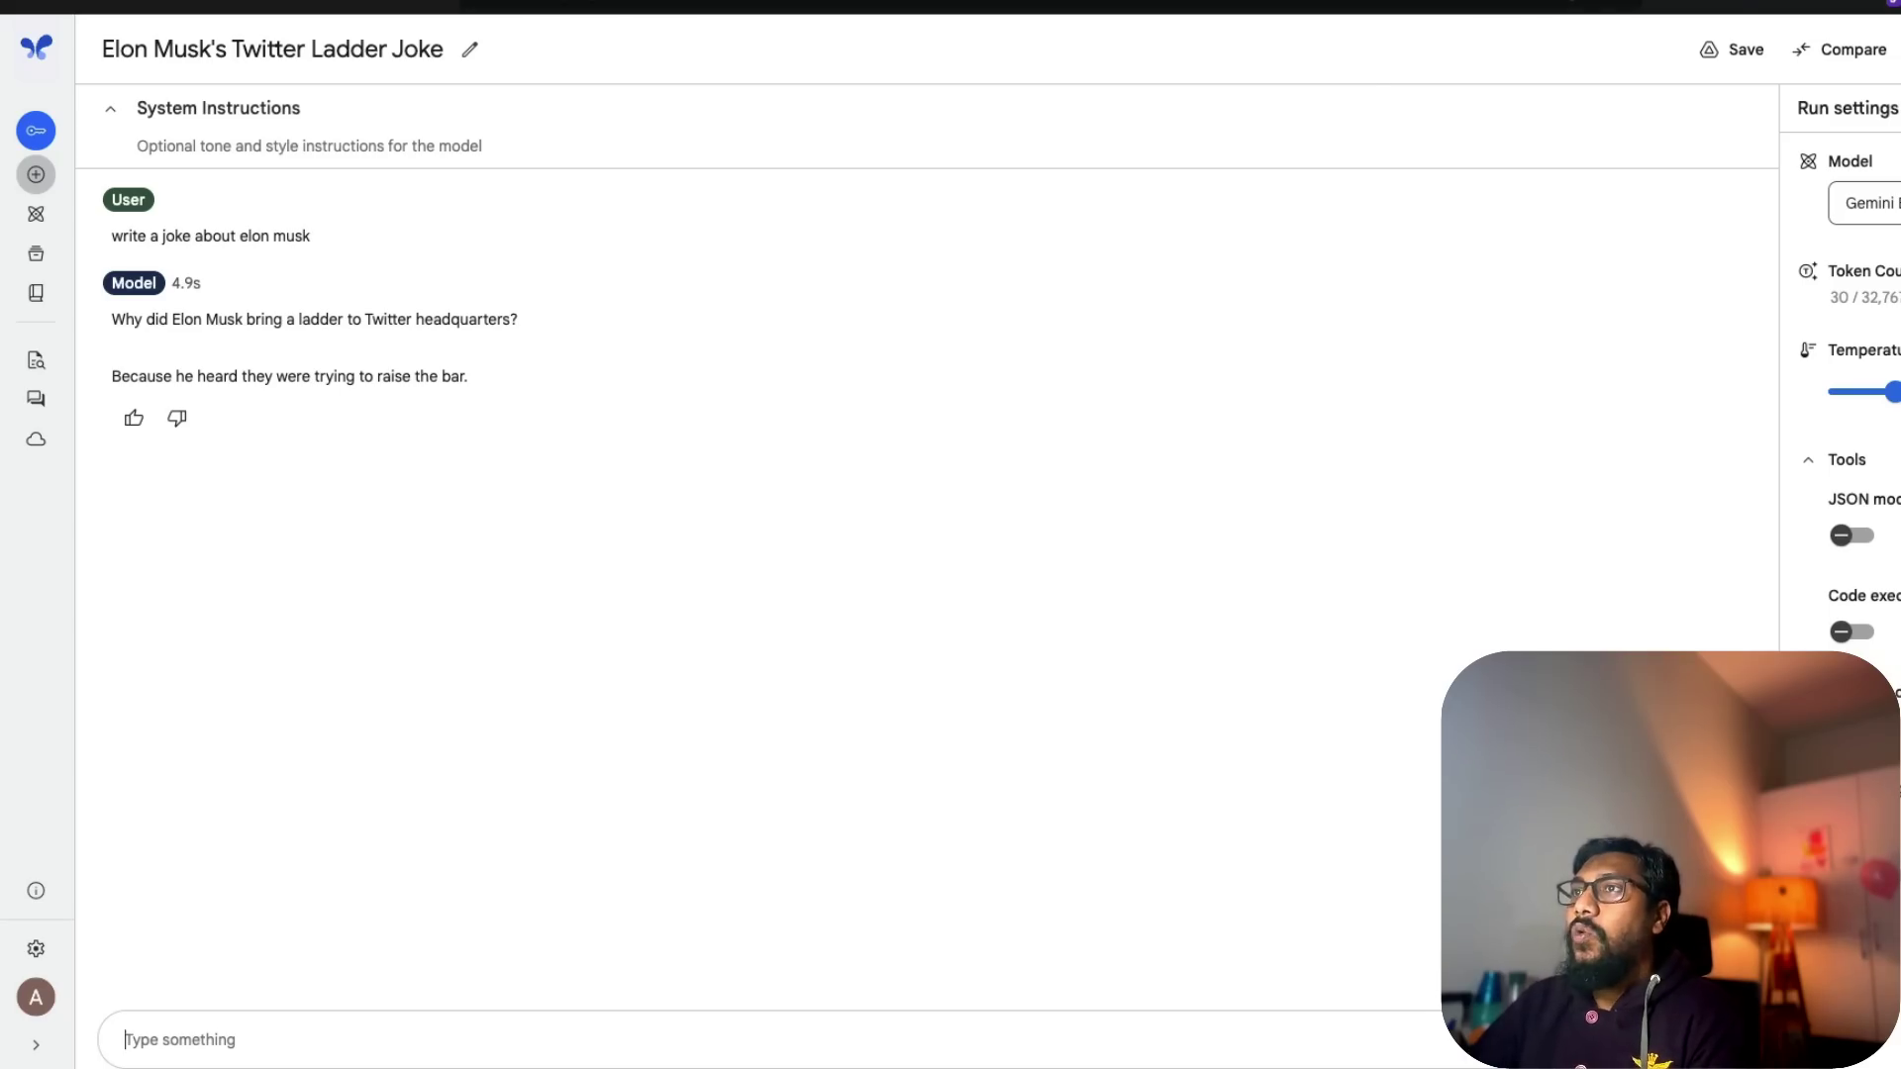
Step: Open the AI Studio chat address in a new browser window
click(495, 2)
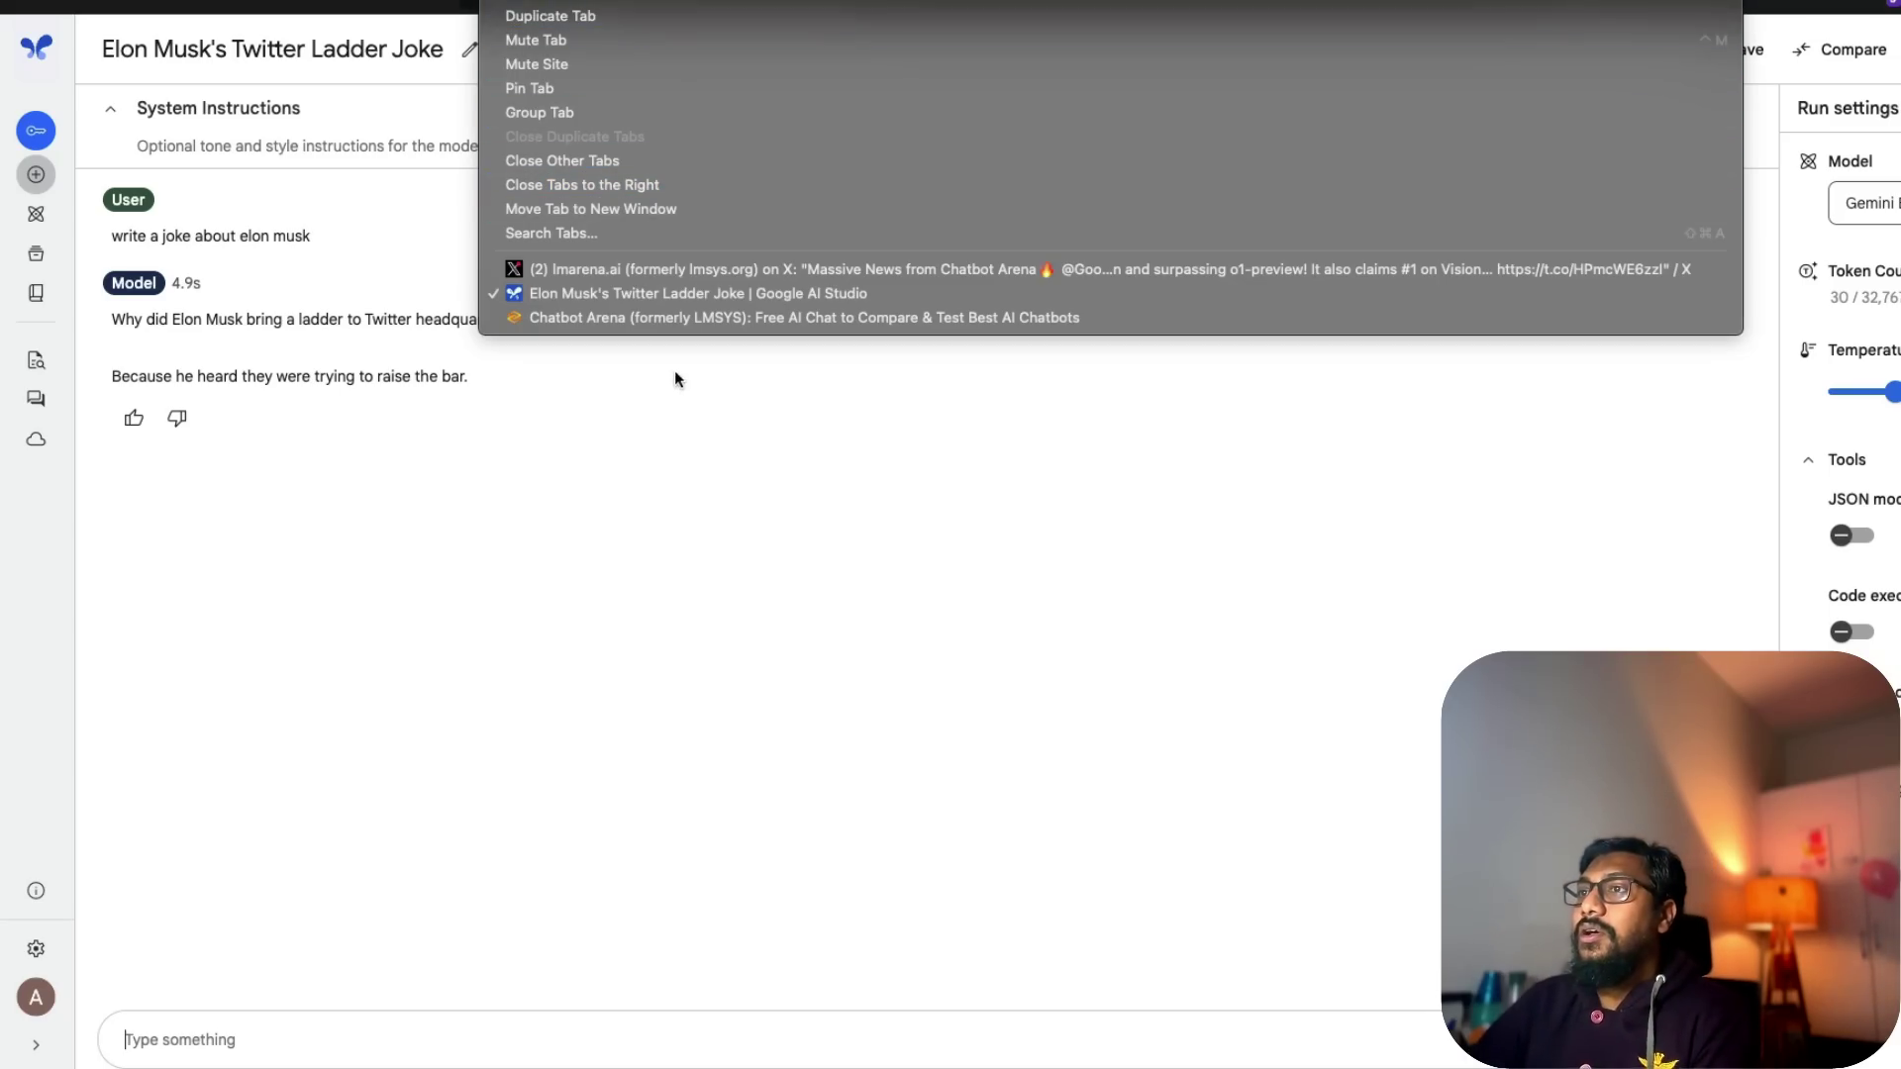
click(591, 208)
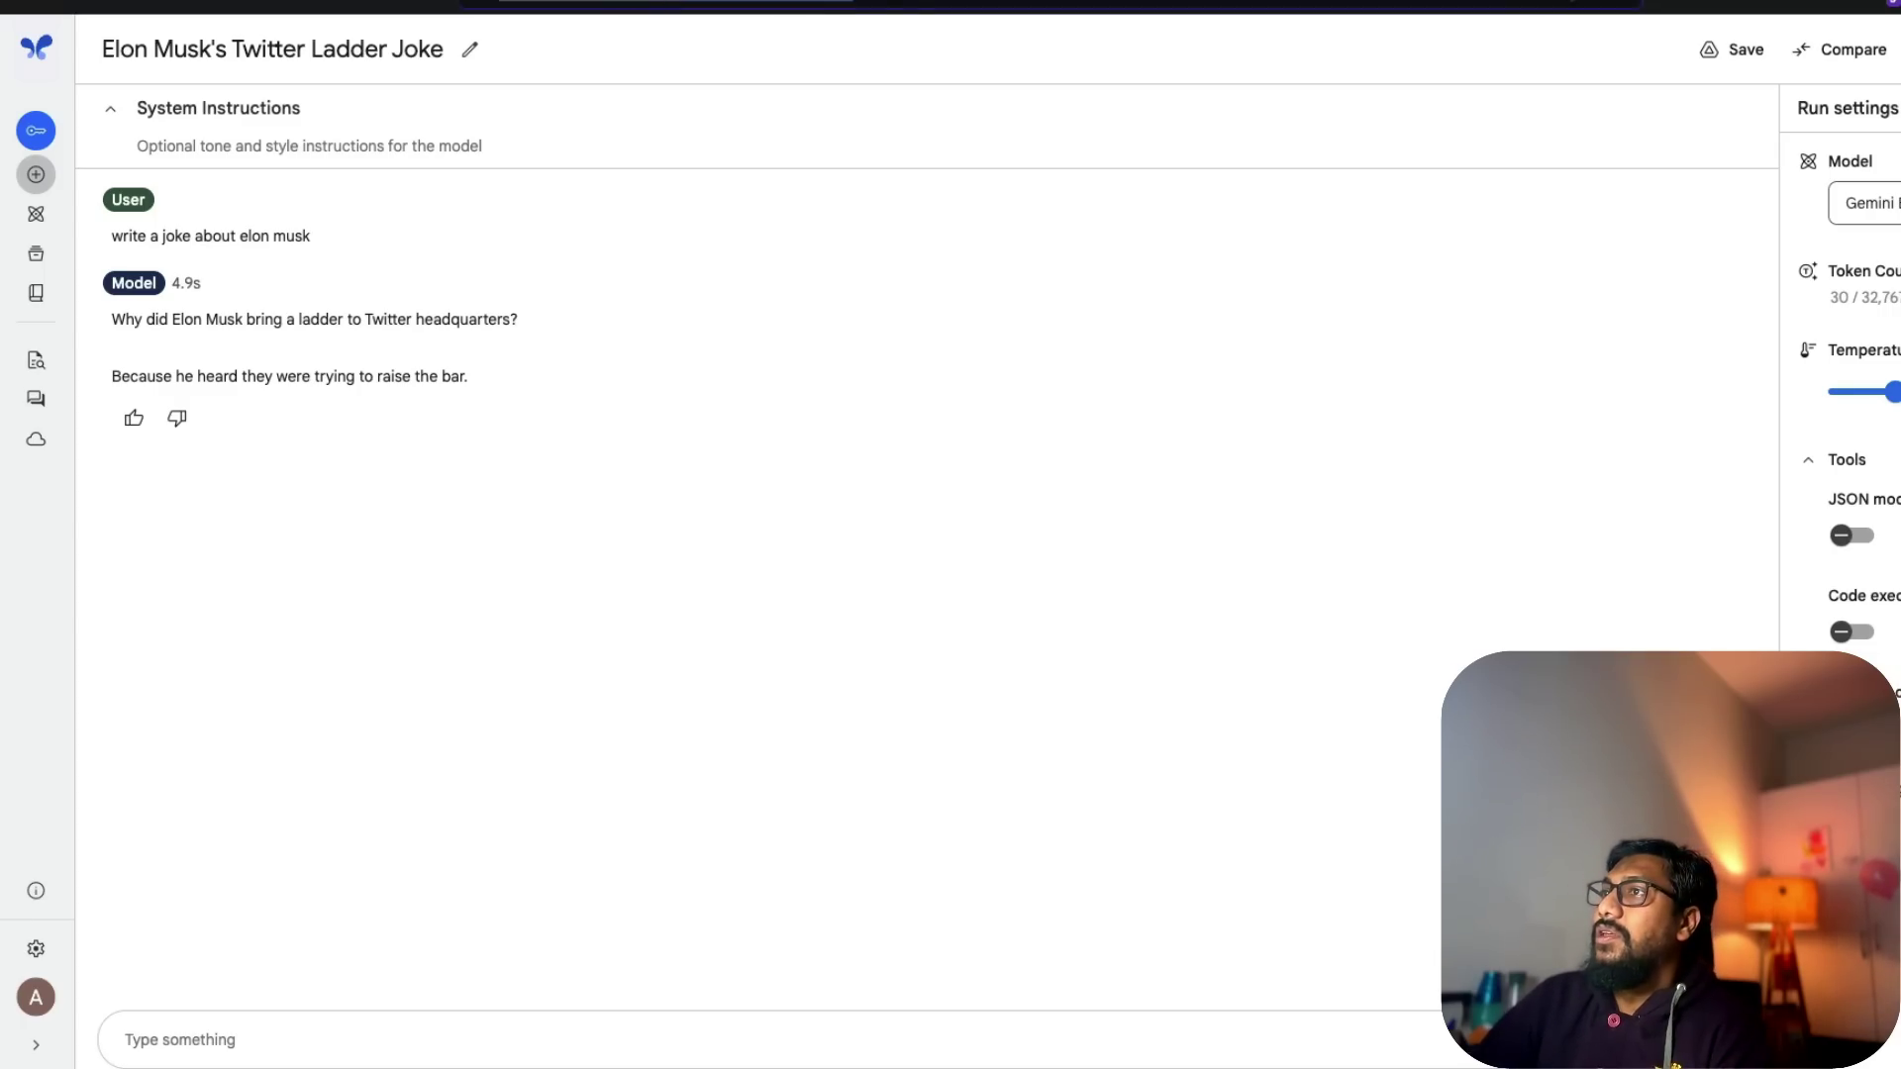
key(super+n)
text(https://aistudio.google.com/u/1/prompts/new_chat?pli=1)
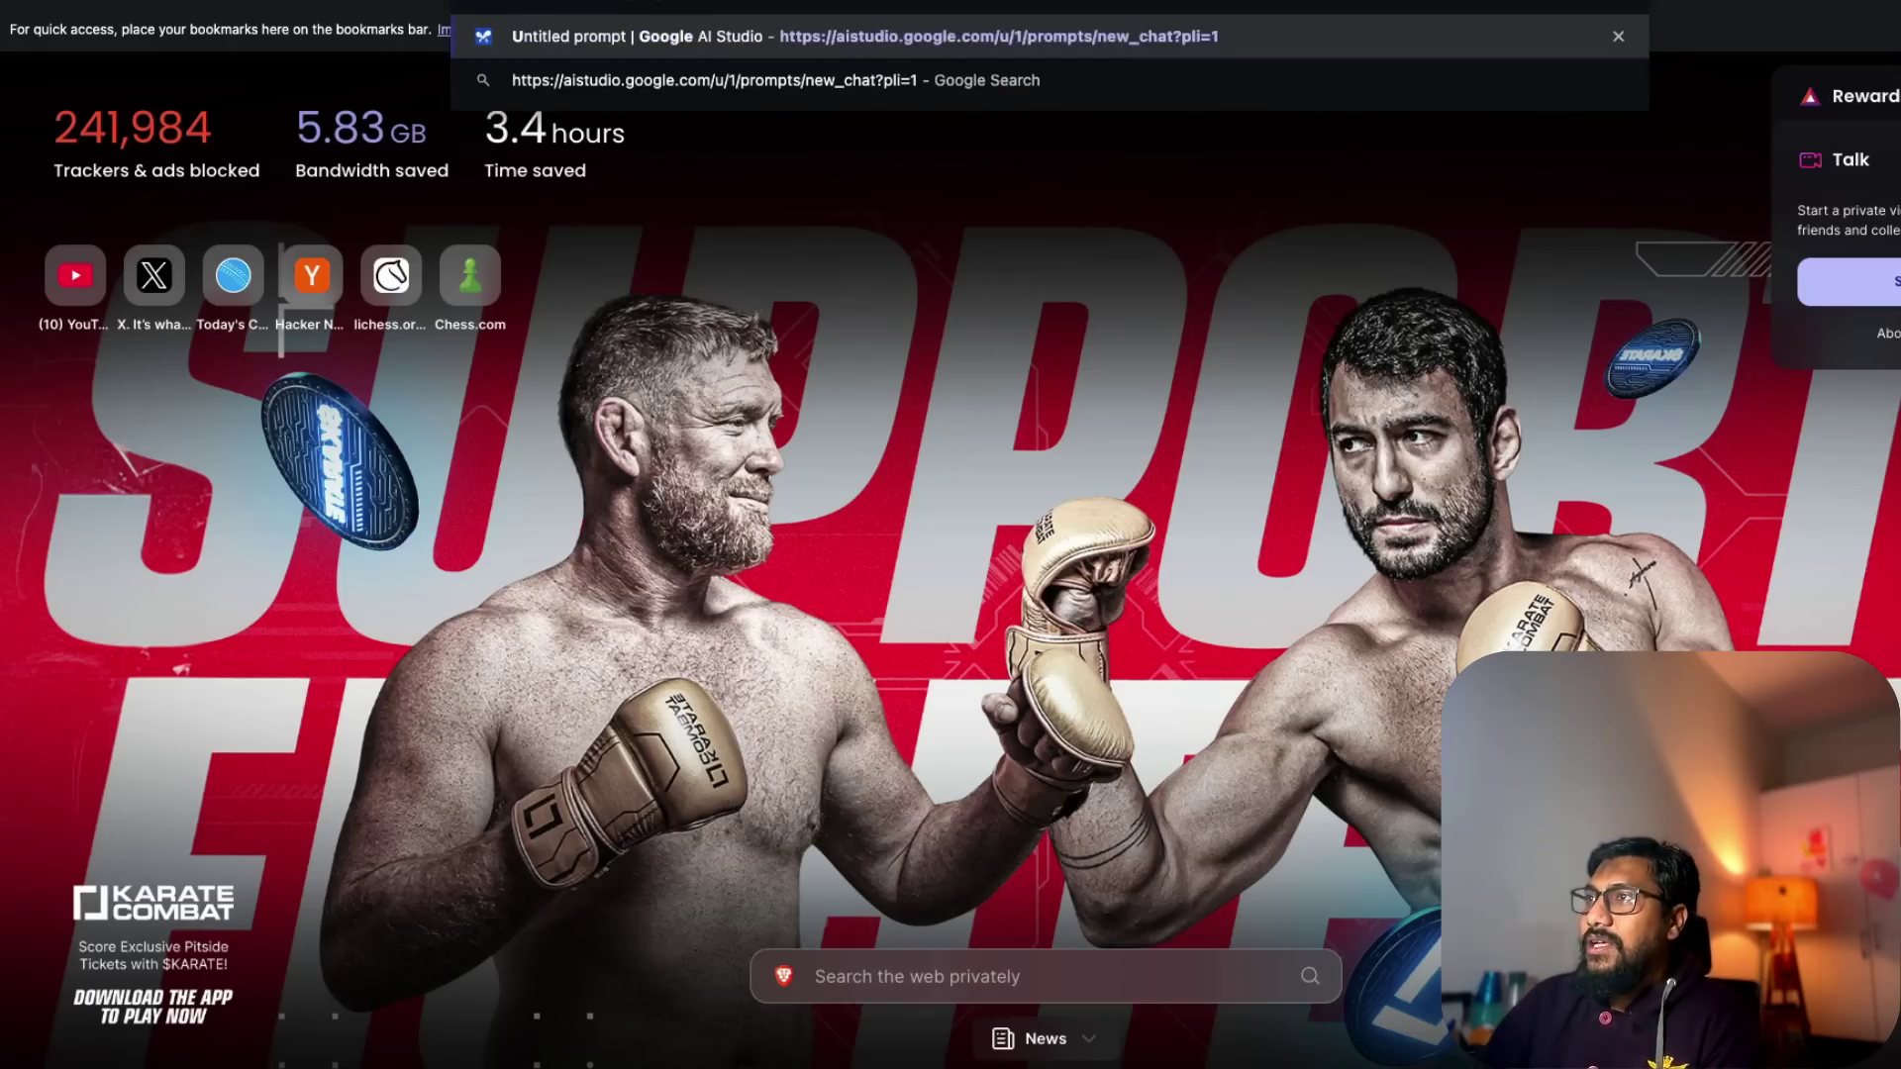
key(Return)
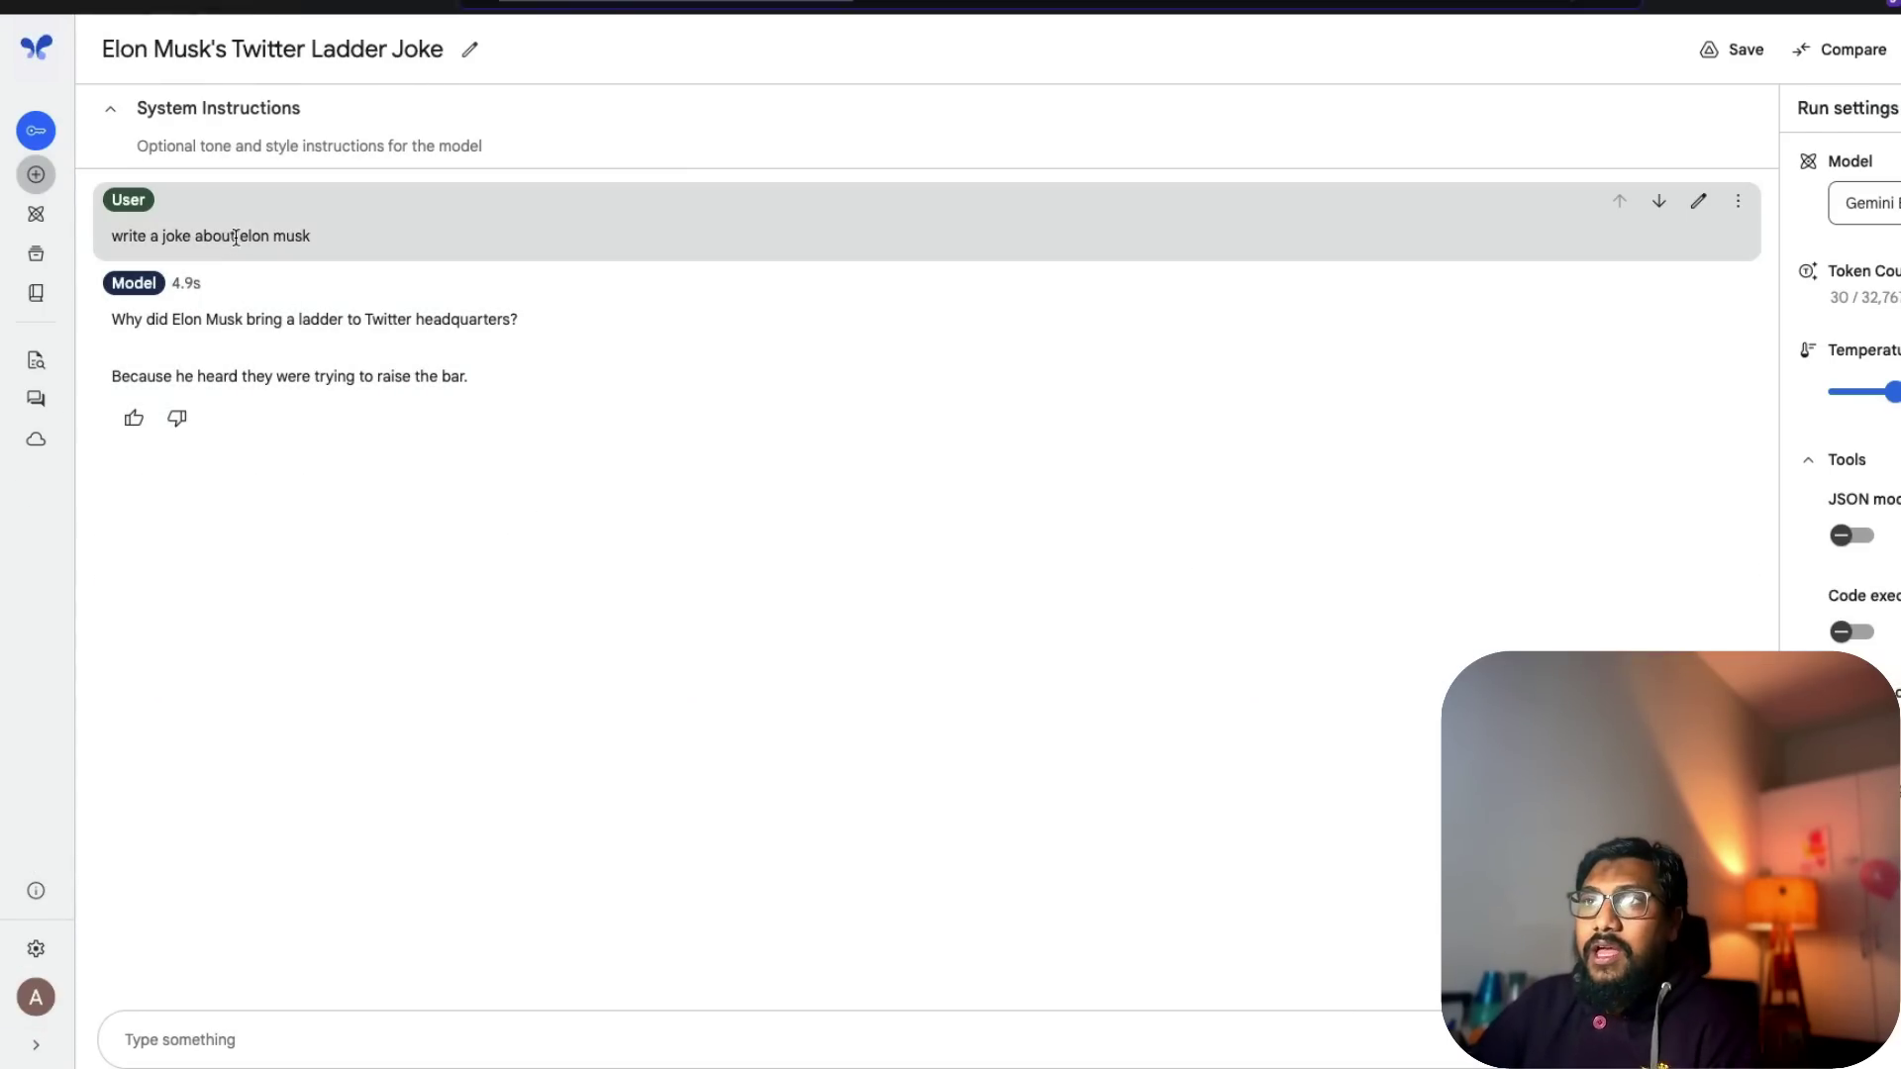
Step: Set the new chat to Gemini 1.5 Pro and run the copied 'write a joke about elon musk' prompt
triple_click(237, 238)
key(ctrl+c)
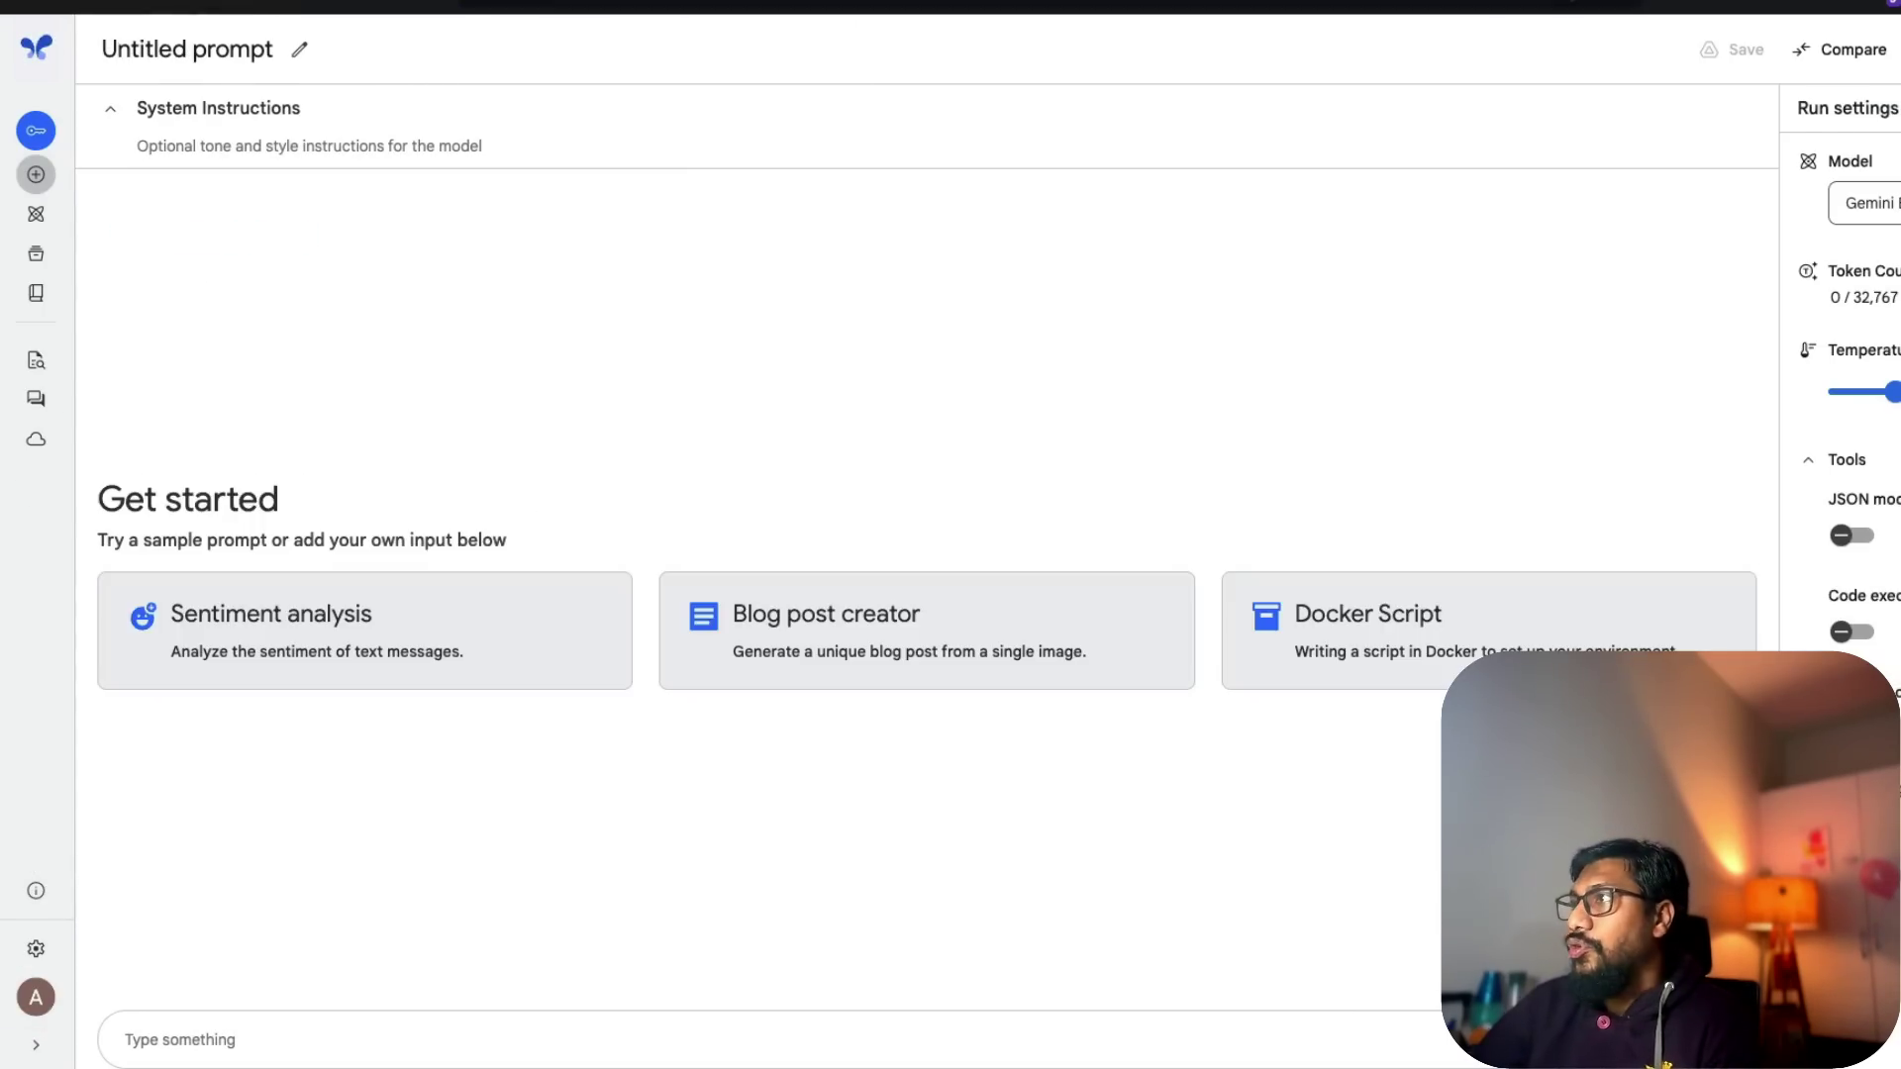
click(1866, 203)
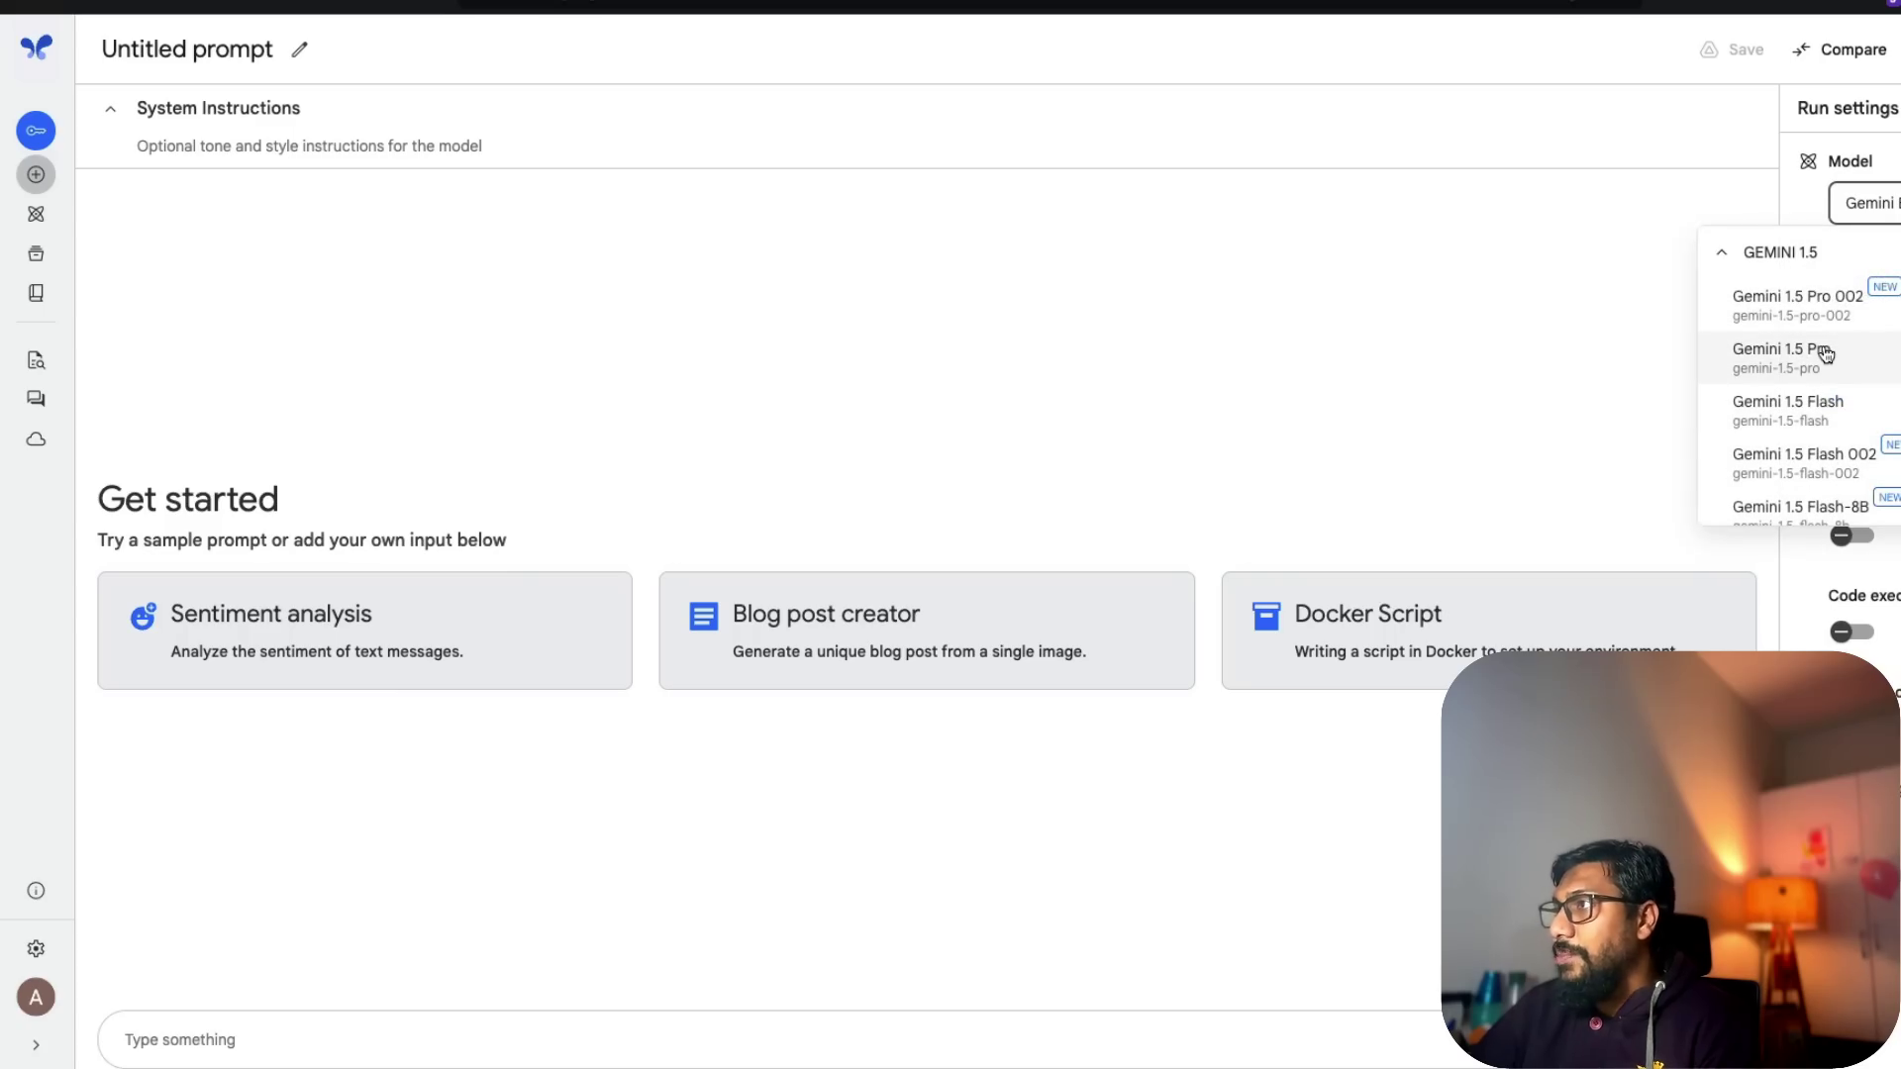
click(1837, 299)
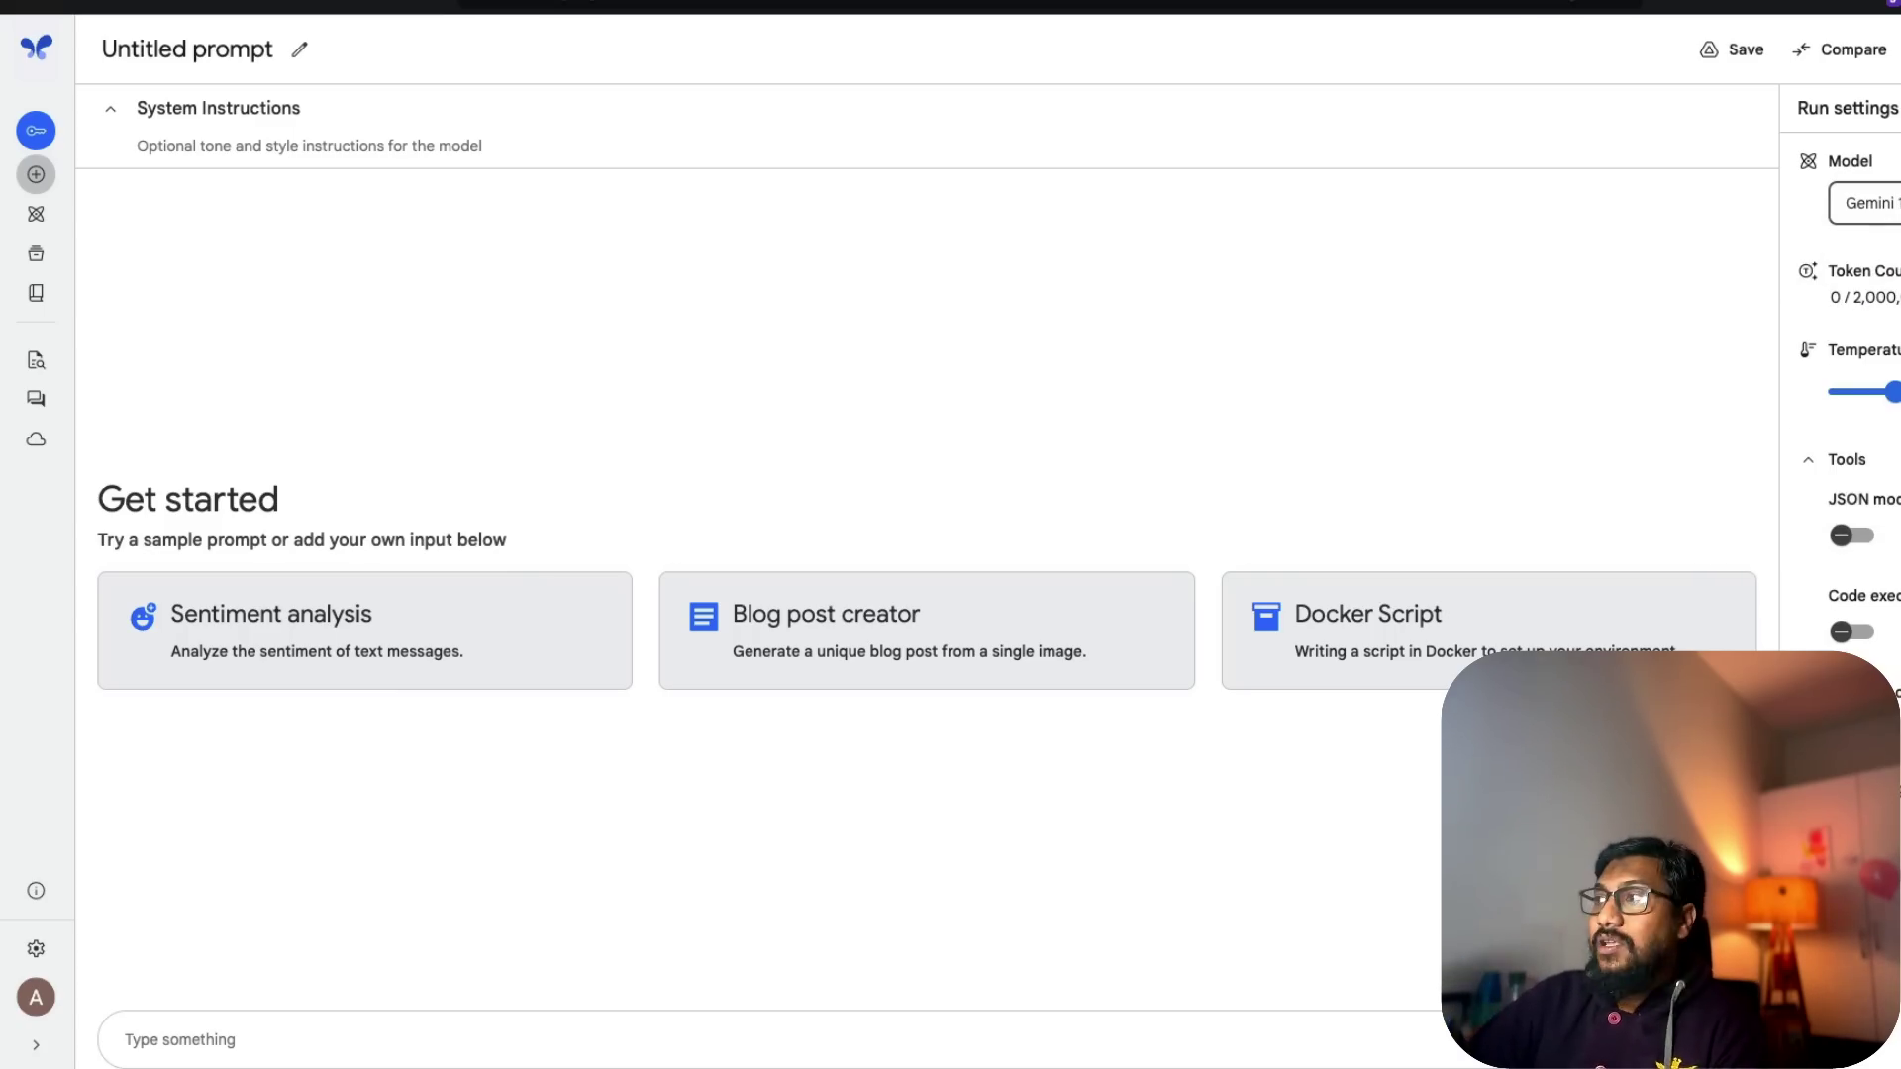
click(444, 1035)
key(ctrl+v)
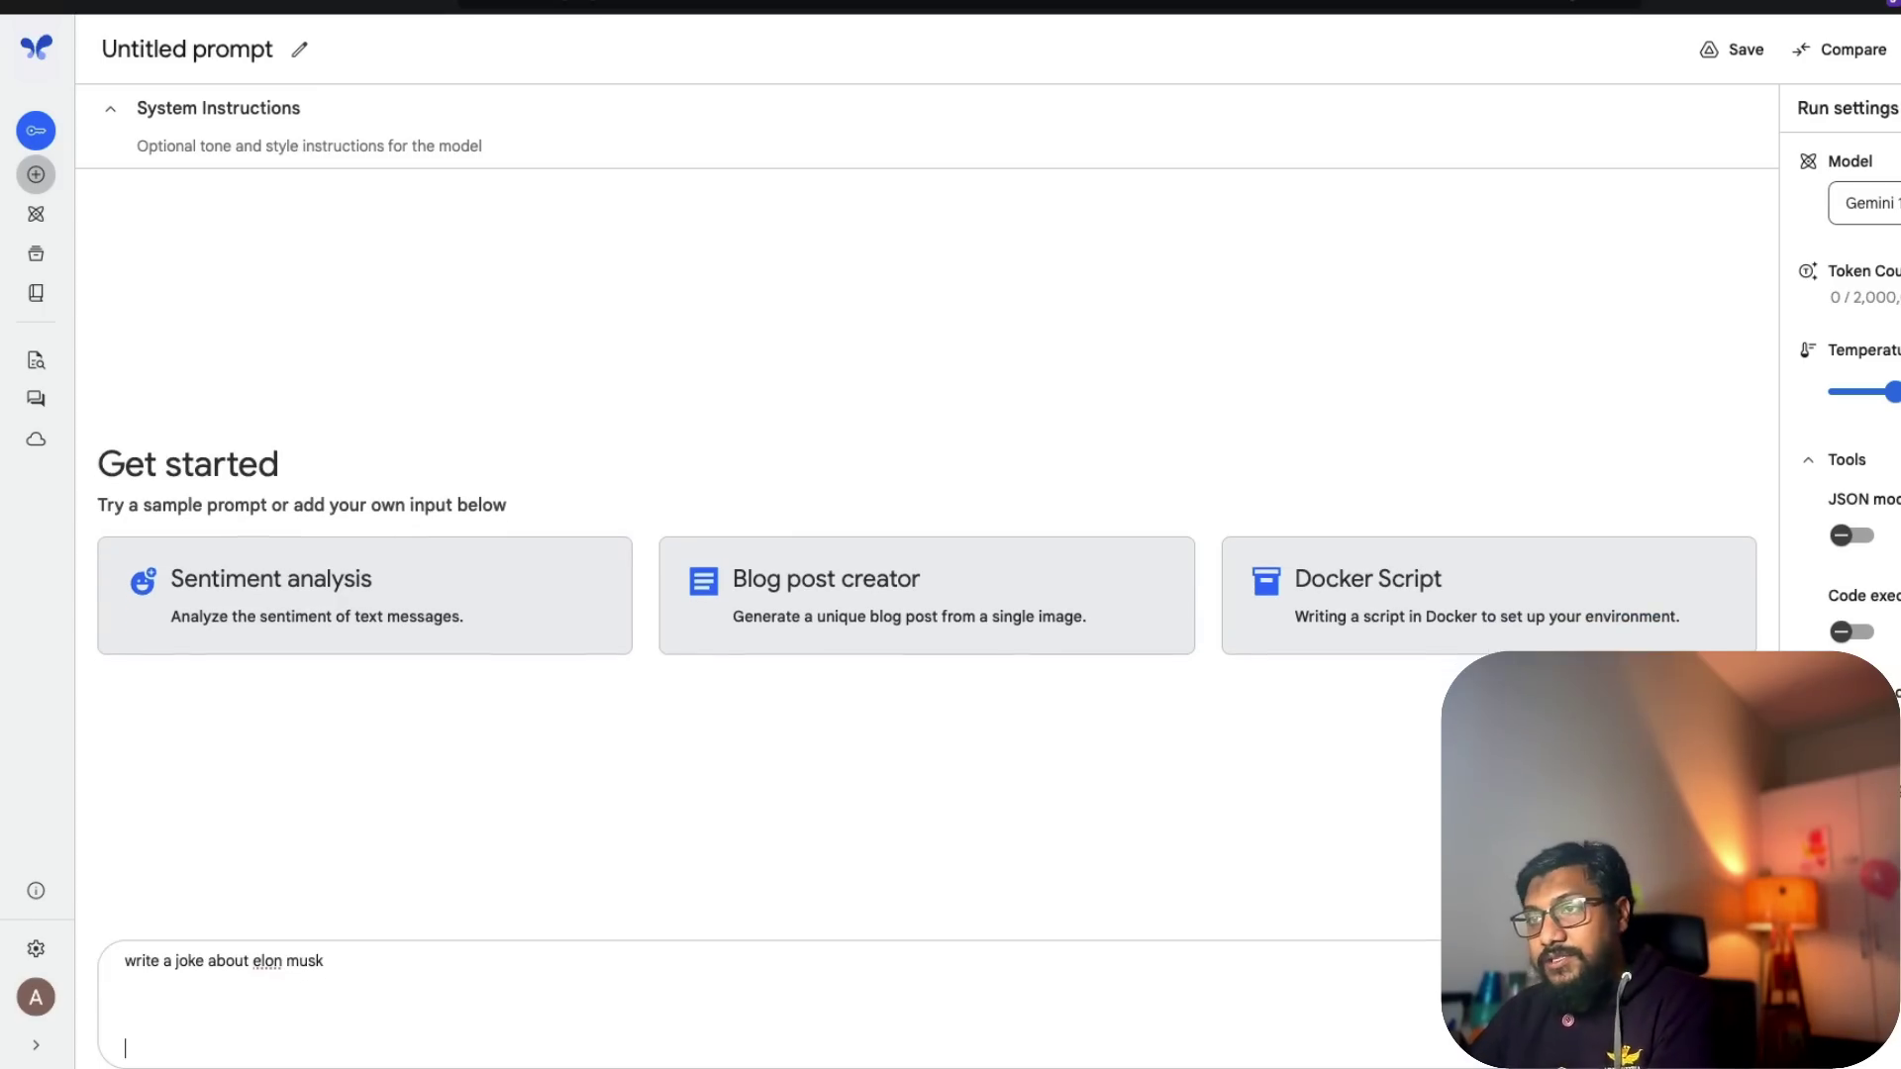
key(ctrl+Return)
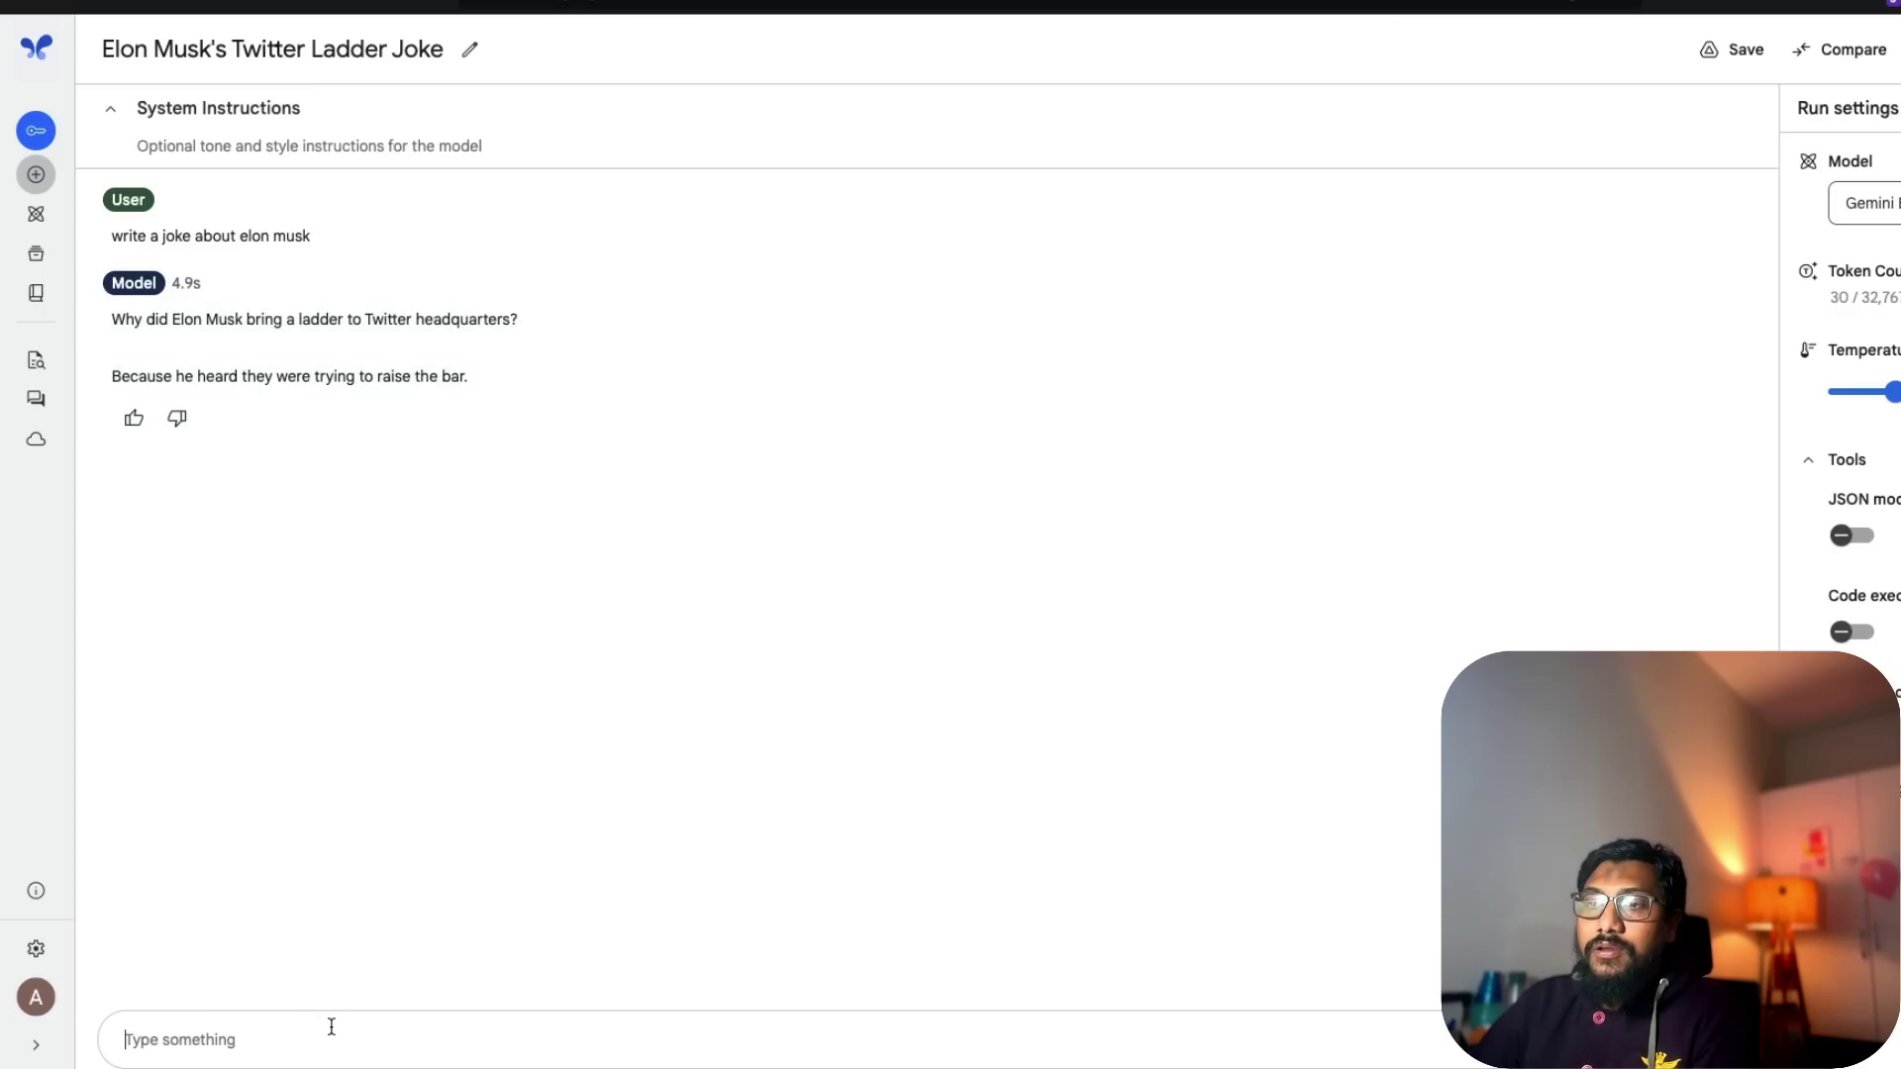
Step: Send 'write a joke about Elon Musk' again in the first chat and highlight the reply
click(330, 1026)
text(wr)
text(ite a joke about)
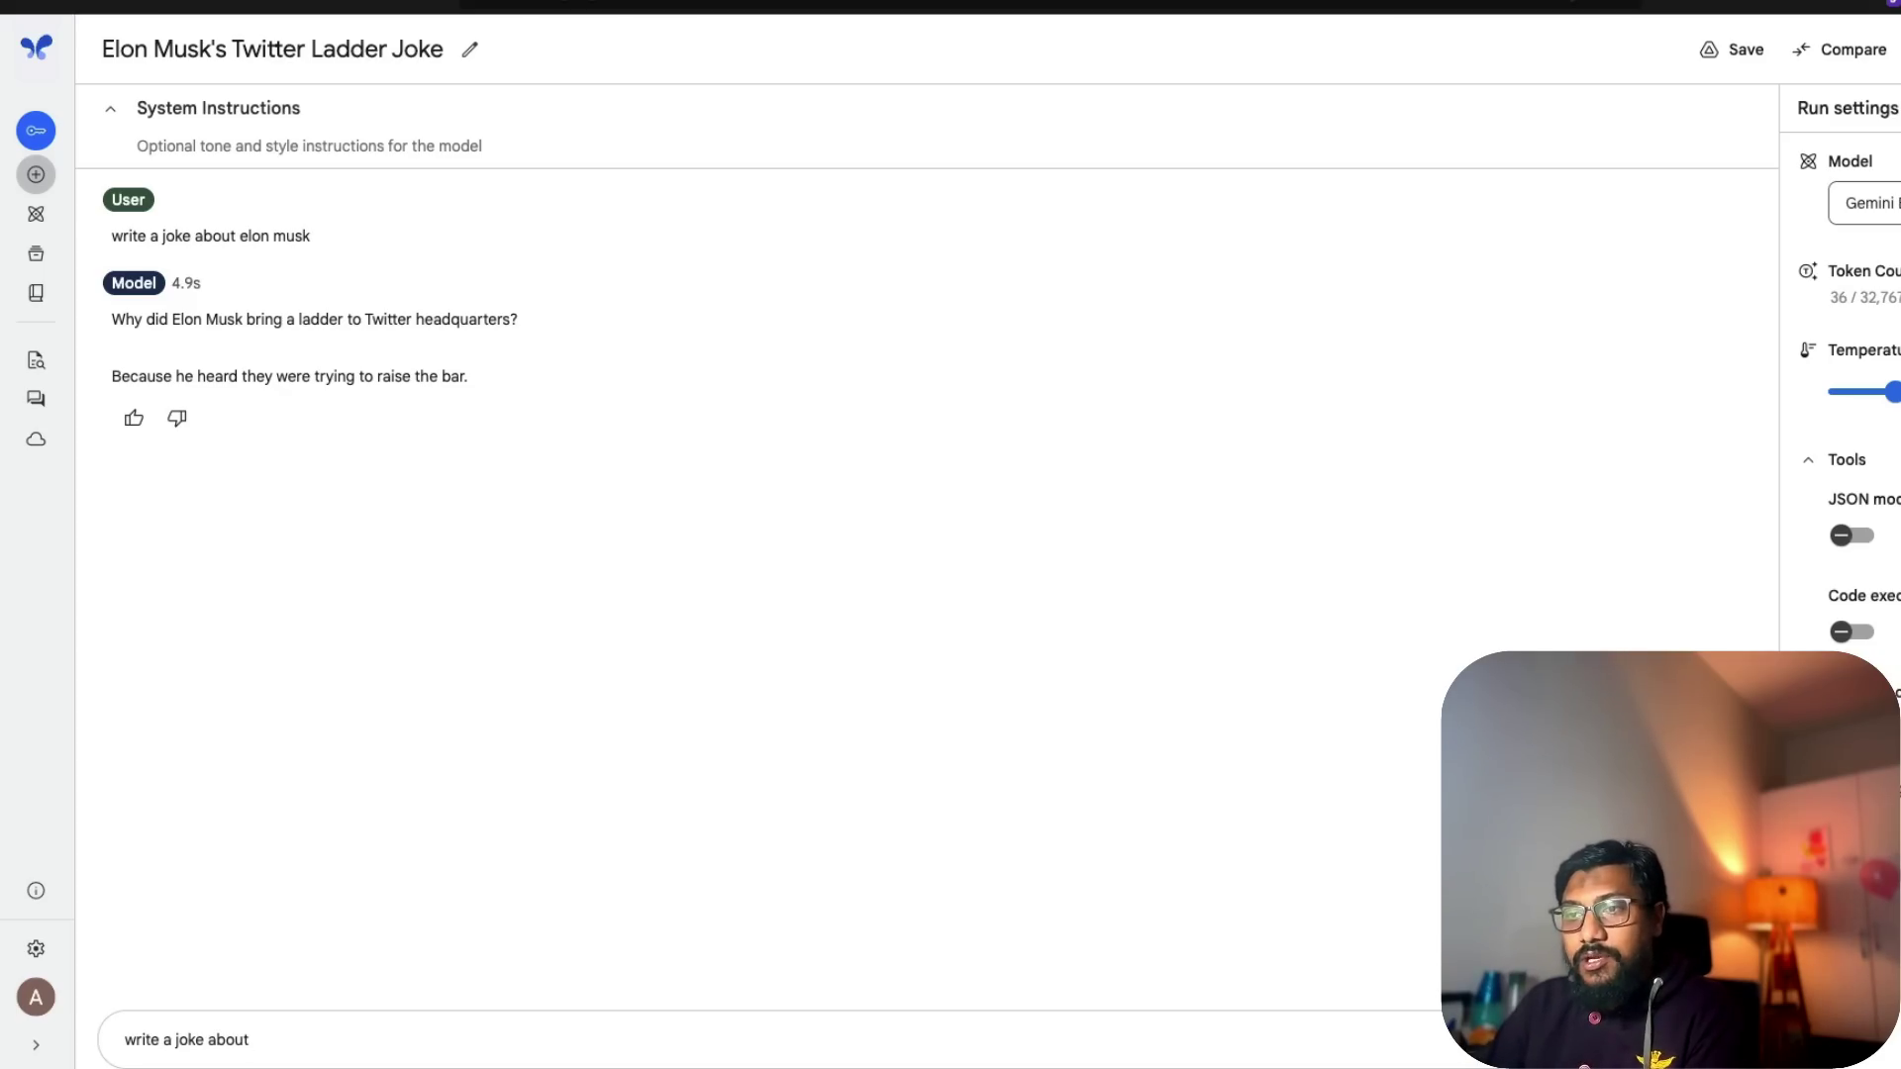
text(Elon Musk)
key(Return)
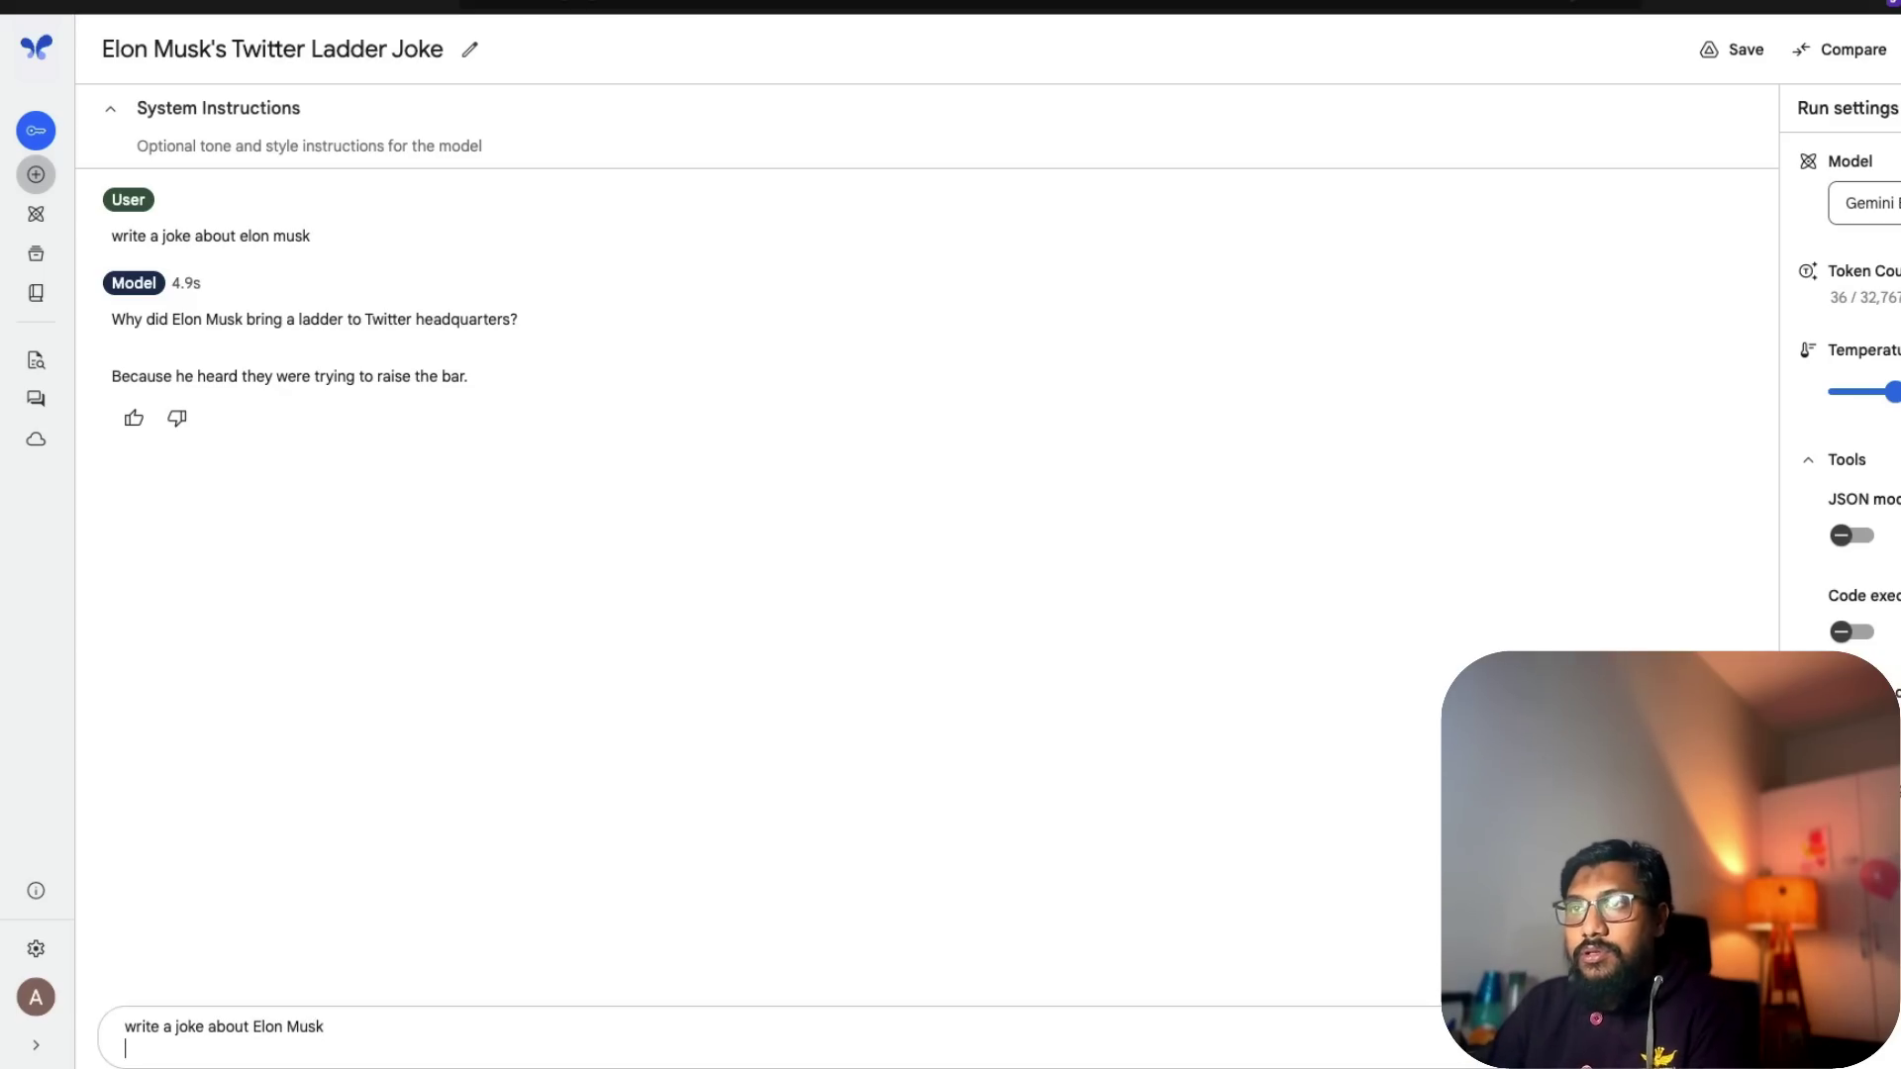
key(ctrl+Return)
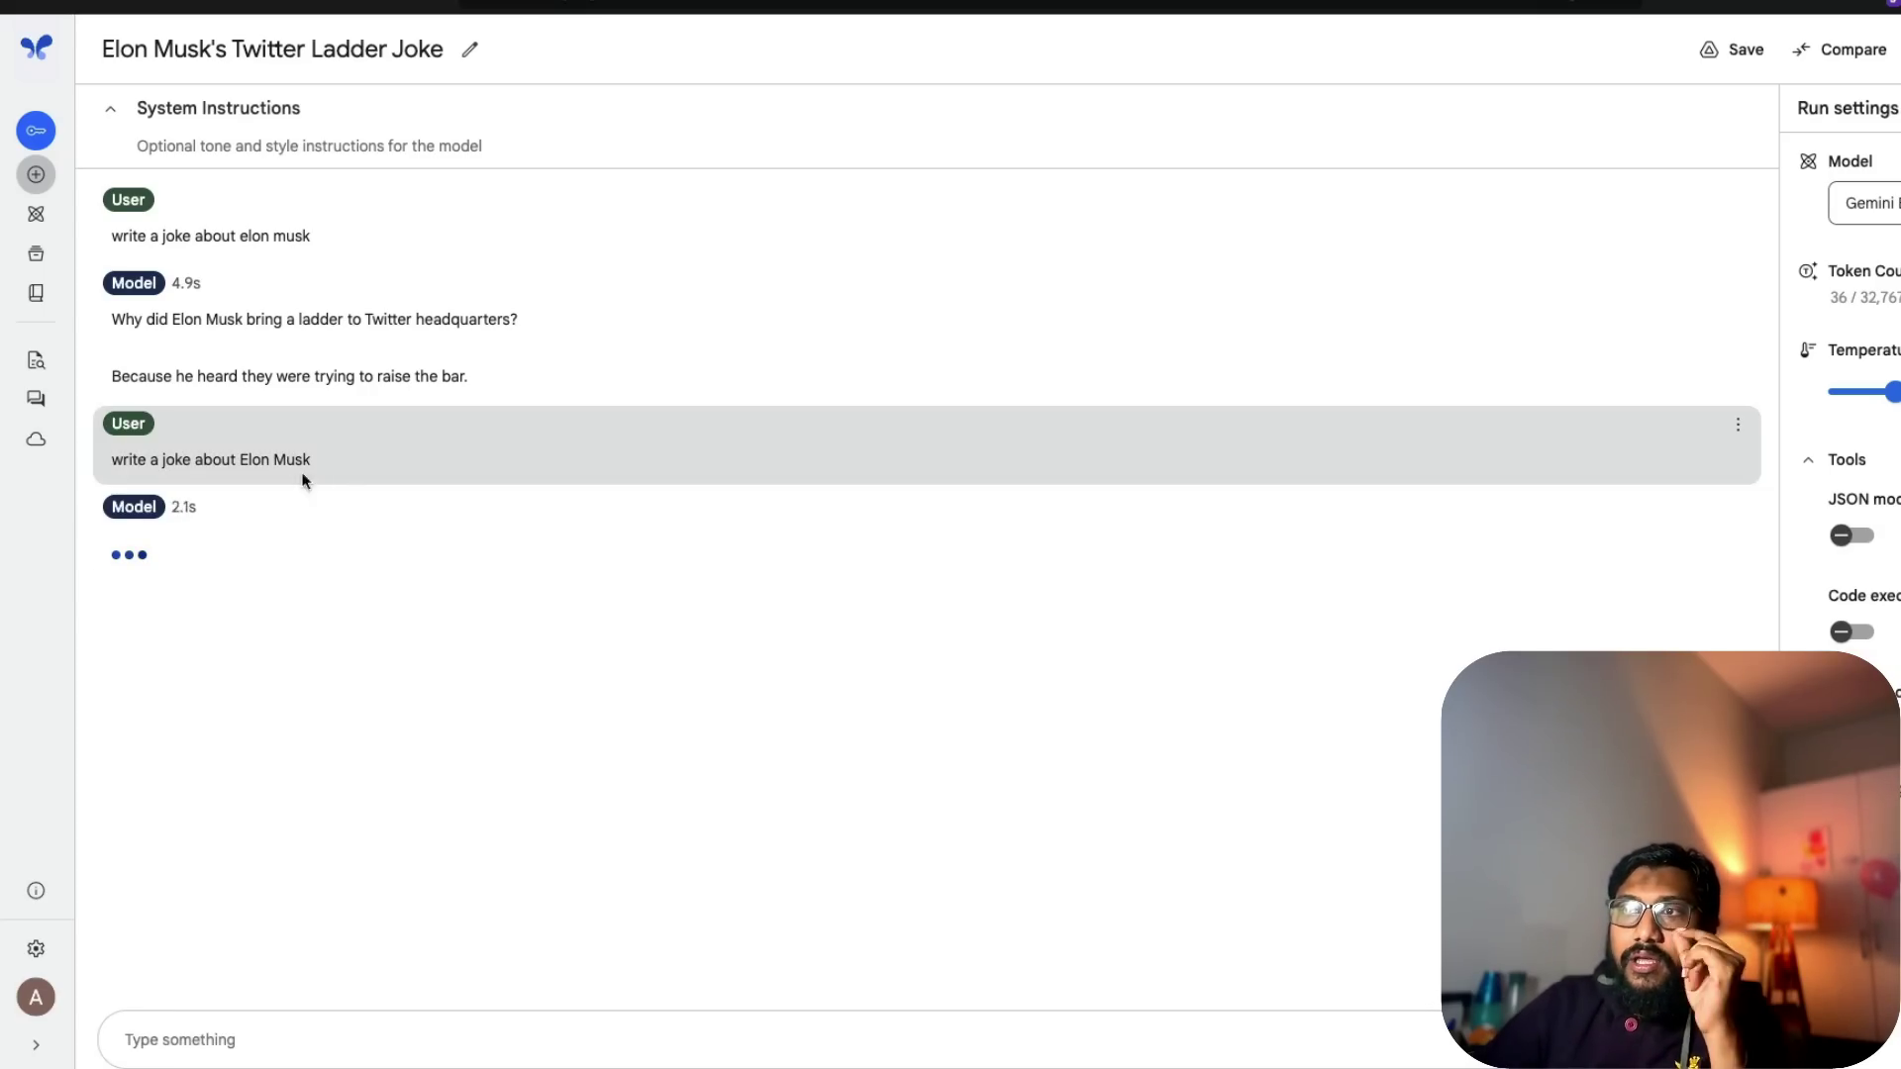
drag(241, 461, 353, 462)
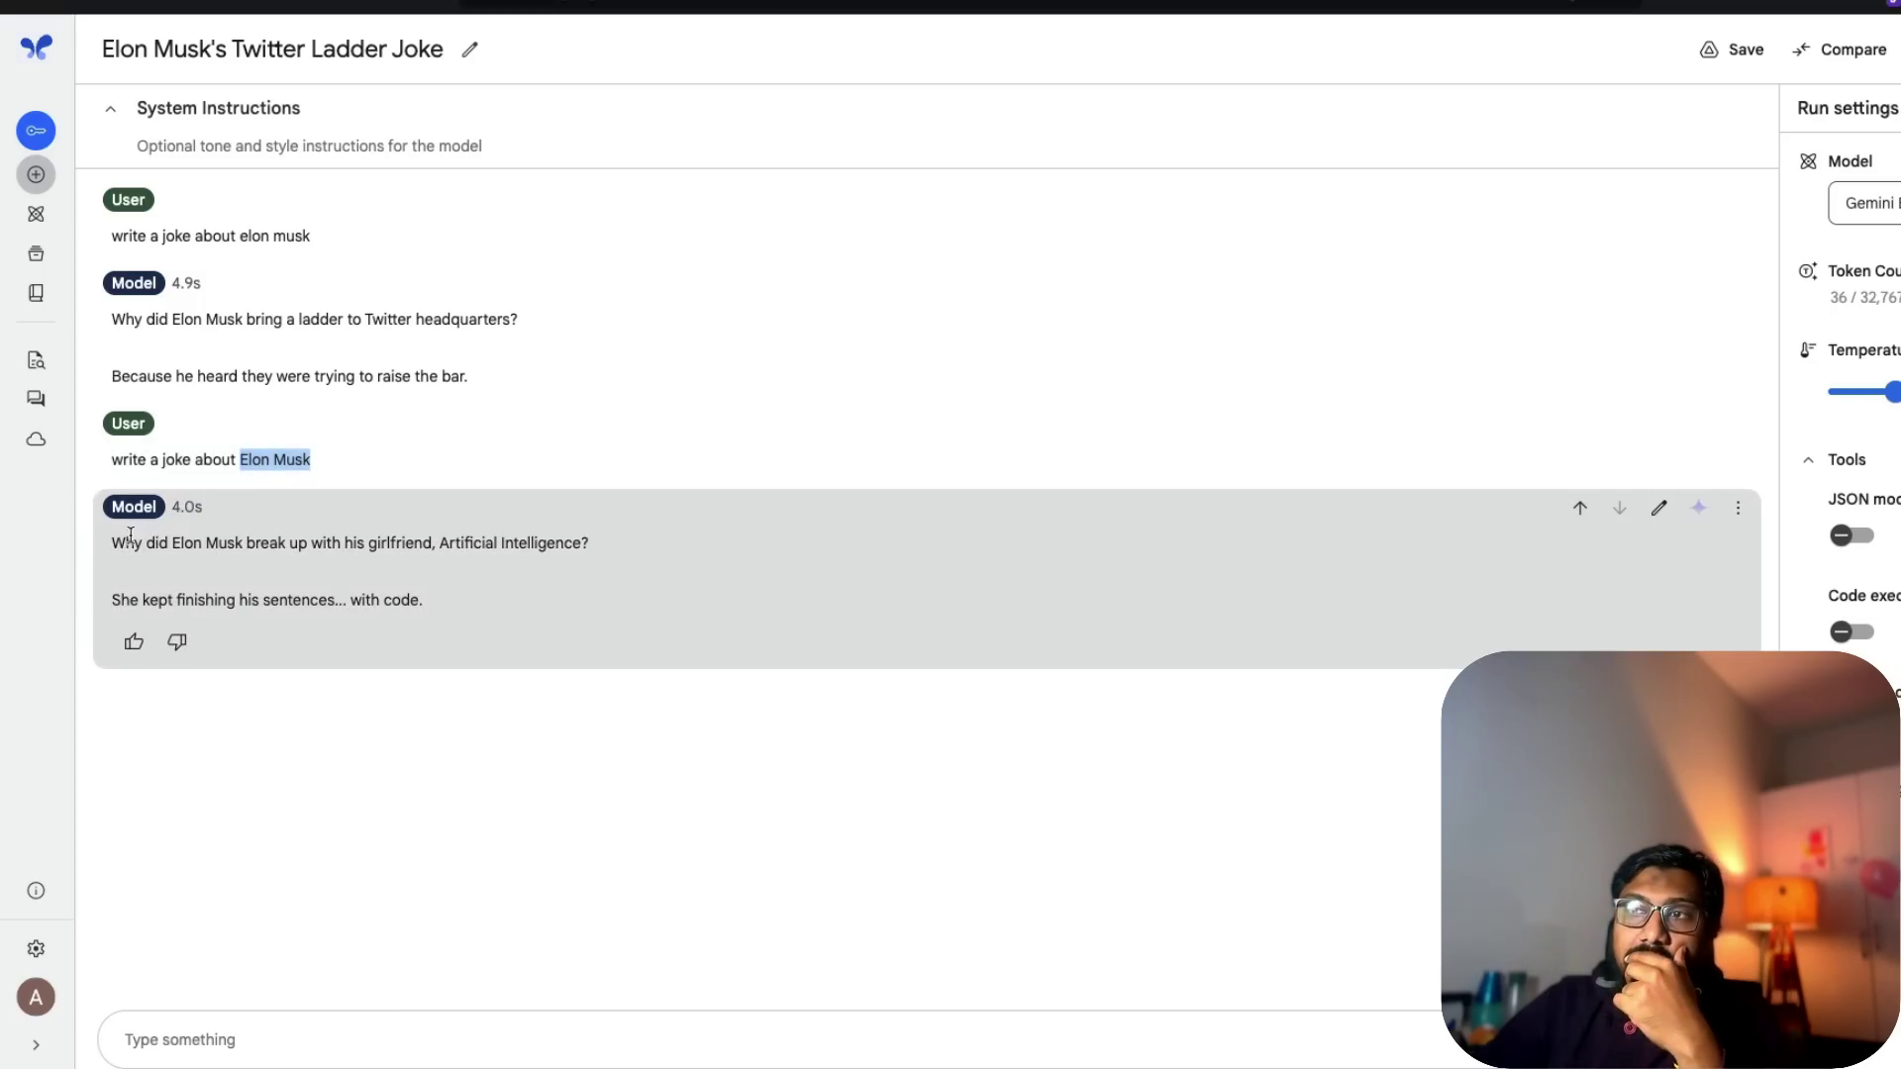
drag(111, 542, 471, 606)
click(471, 606)
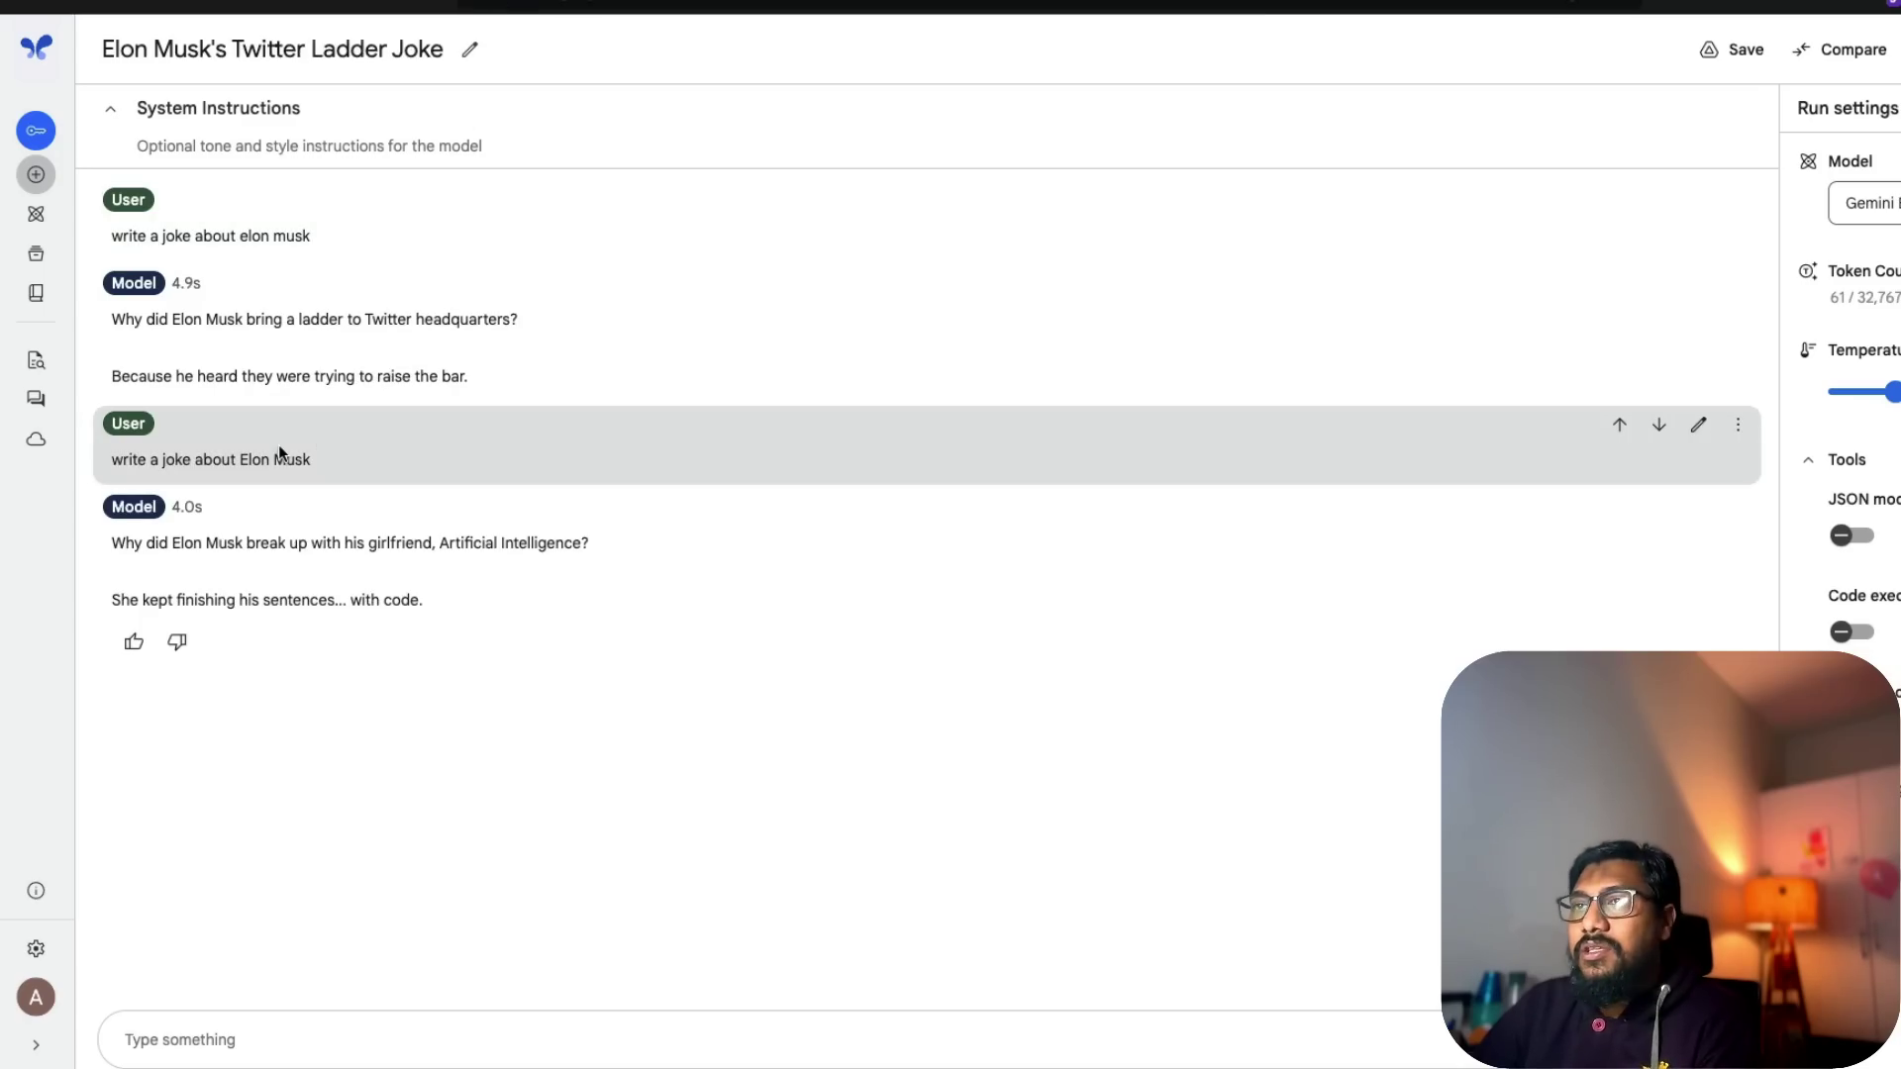
Step: Copy that prompt into the Road Joke chat and run it there
triple_click(278, 451)
key(ctrl+c)
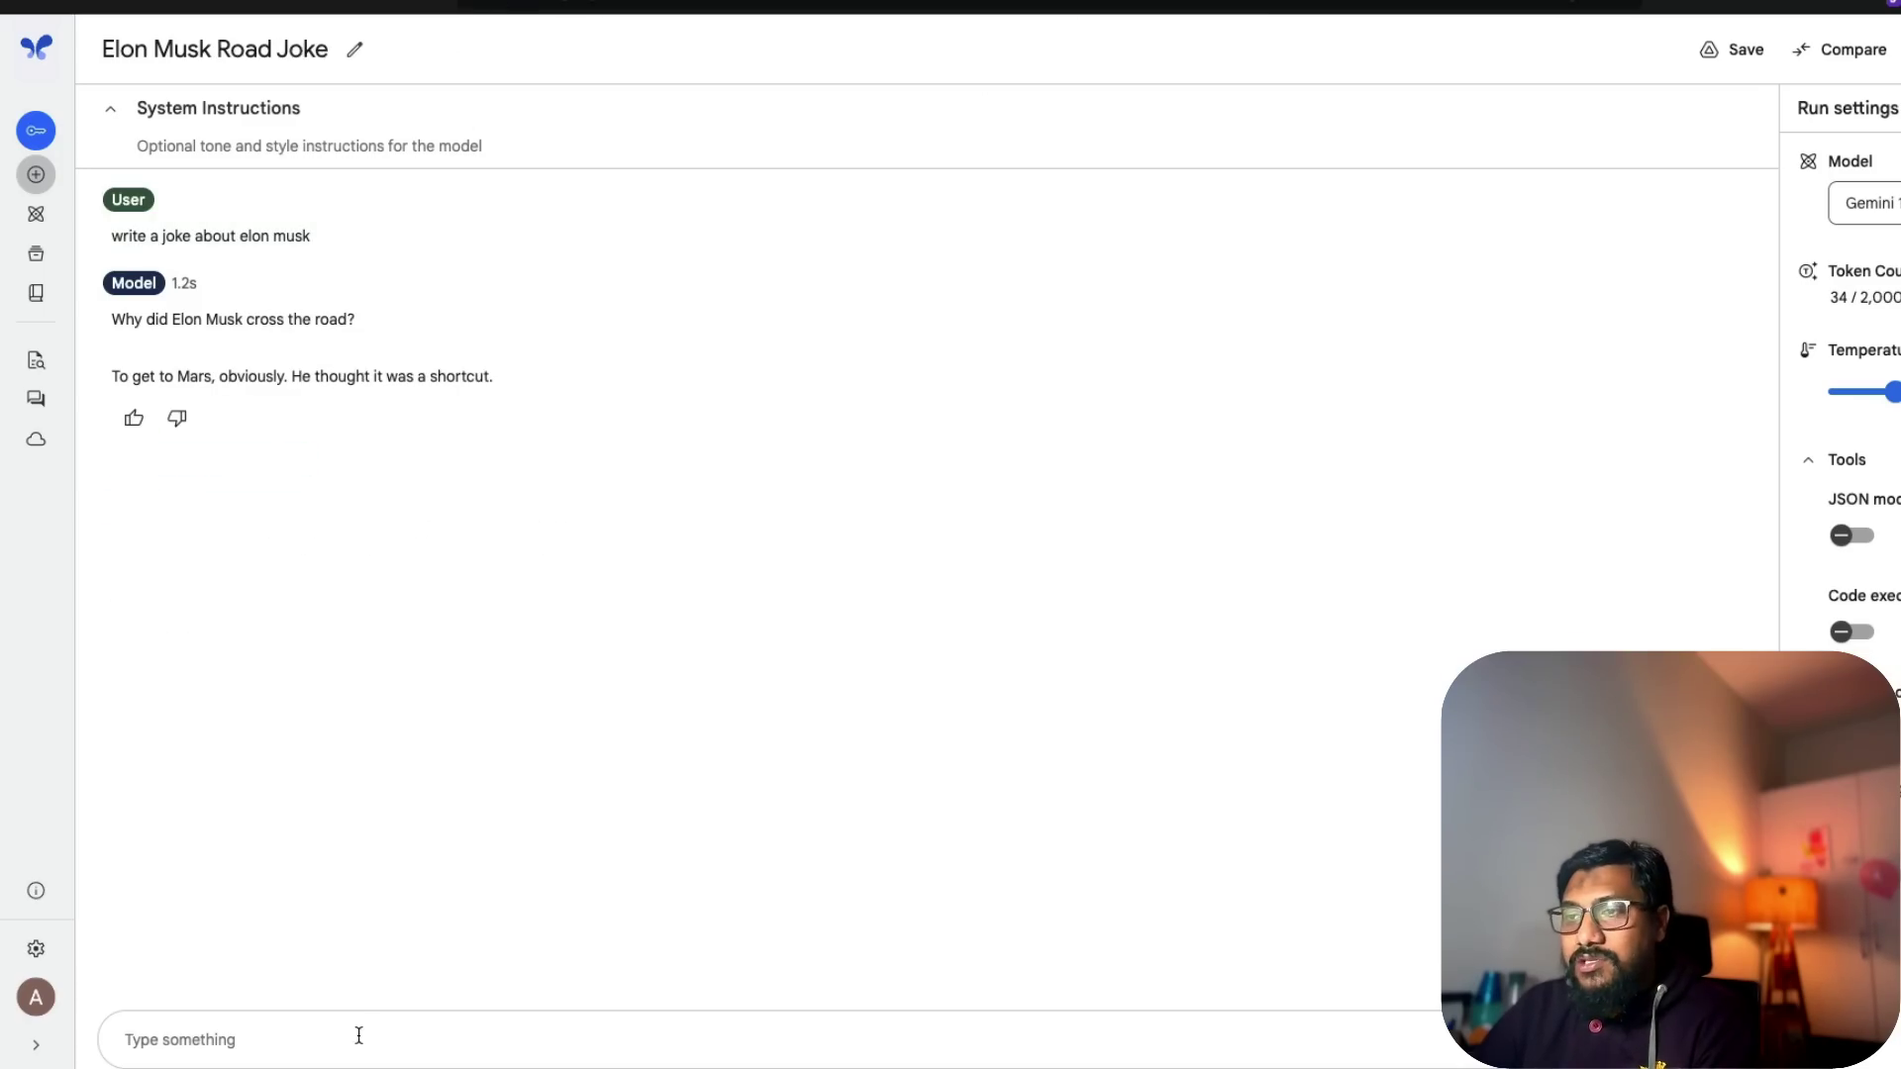
click(358, 1034)
key(ctrl+v)
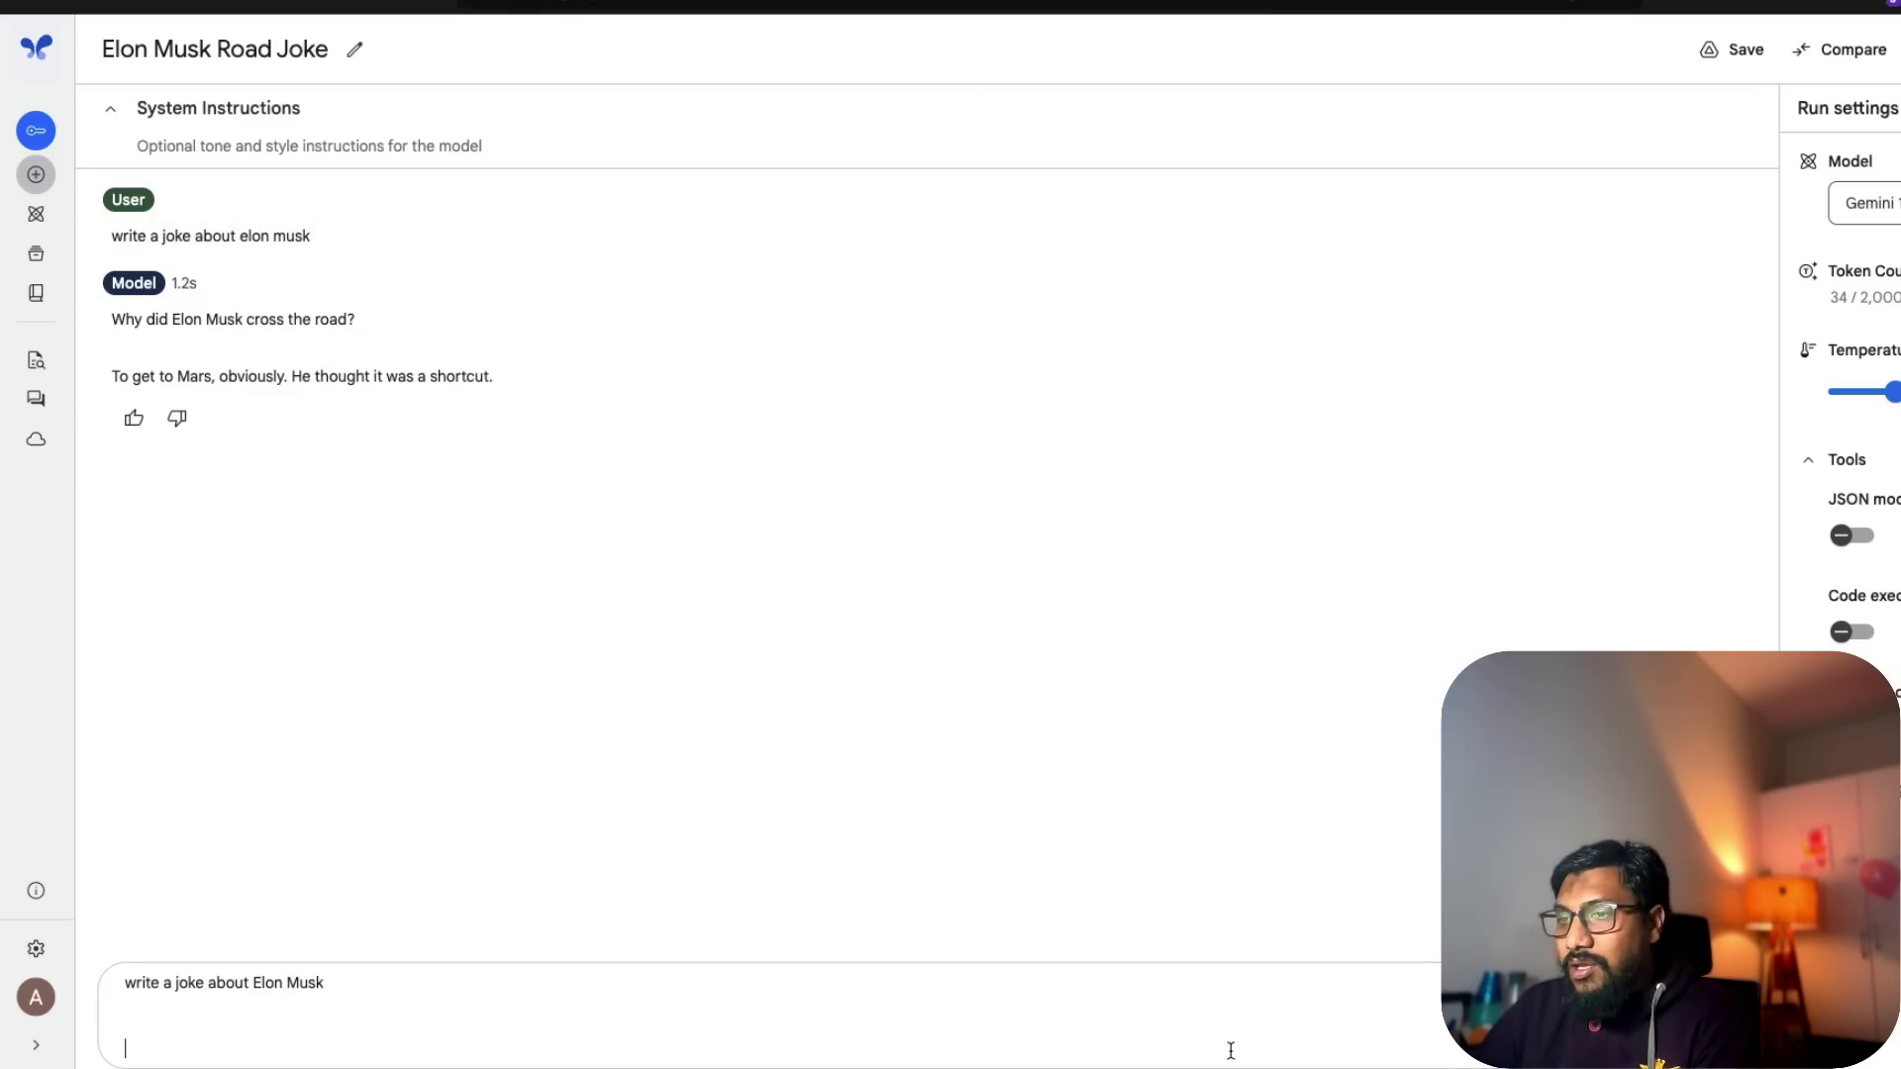
key(ctrl+Return)
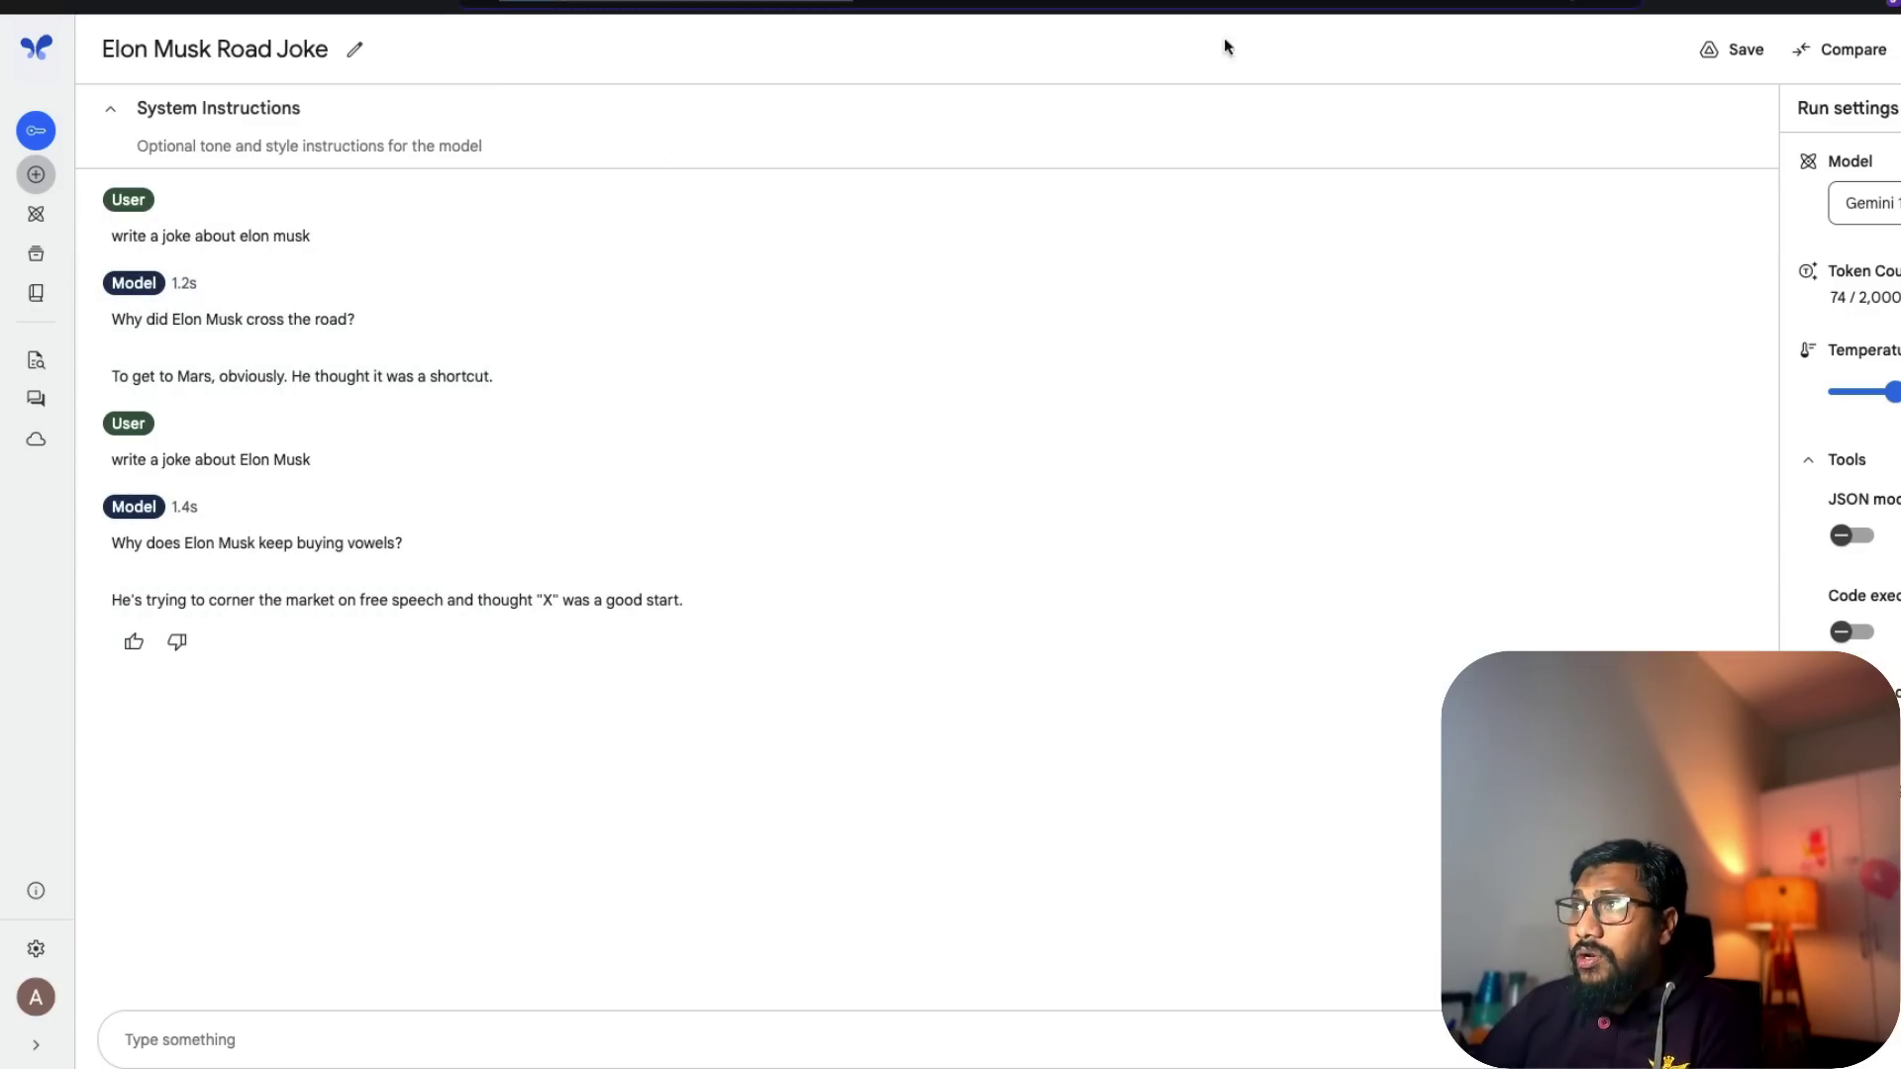
Step: Search Google Images for 'apple count' in a new tab
key(ctrl+t)
text(im)
key(Return)
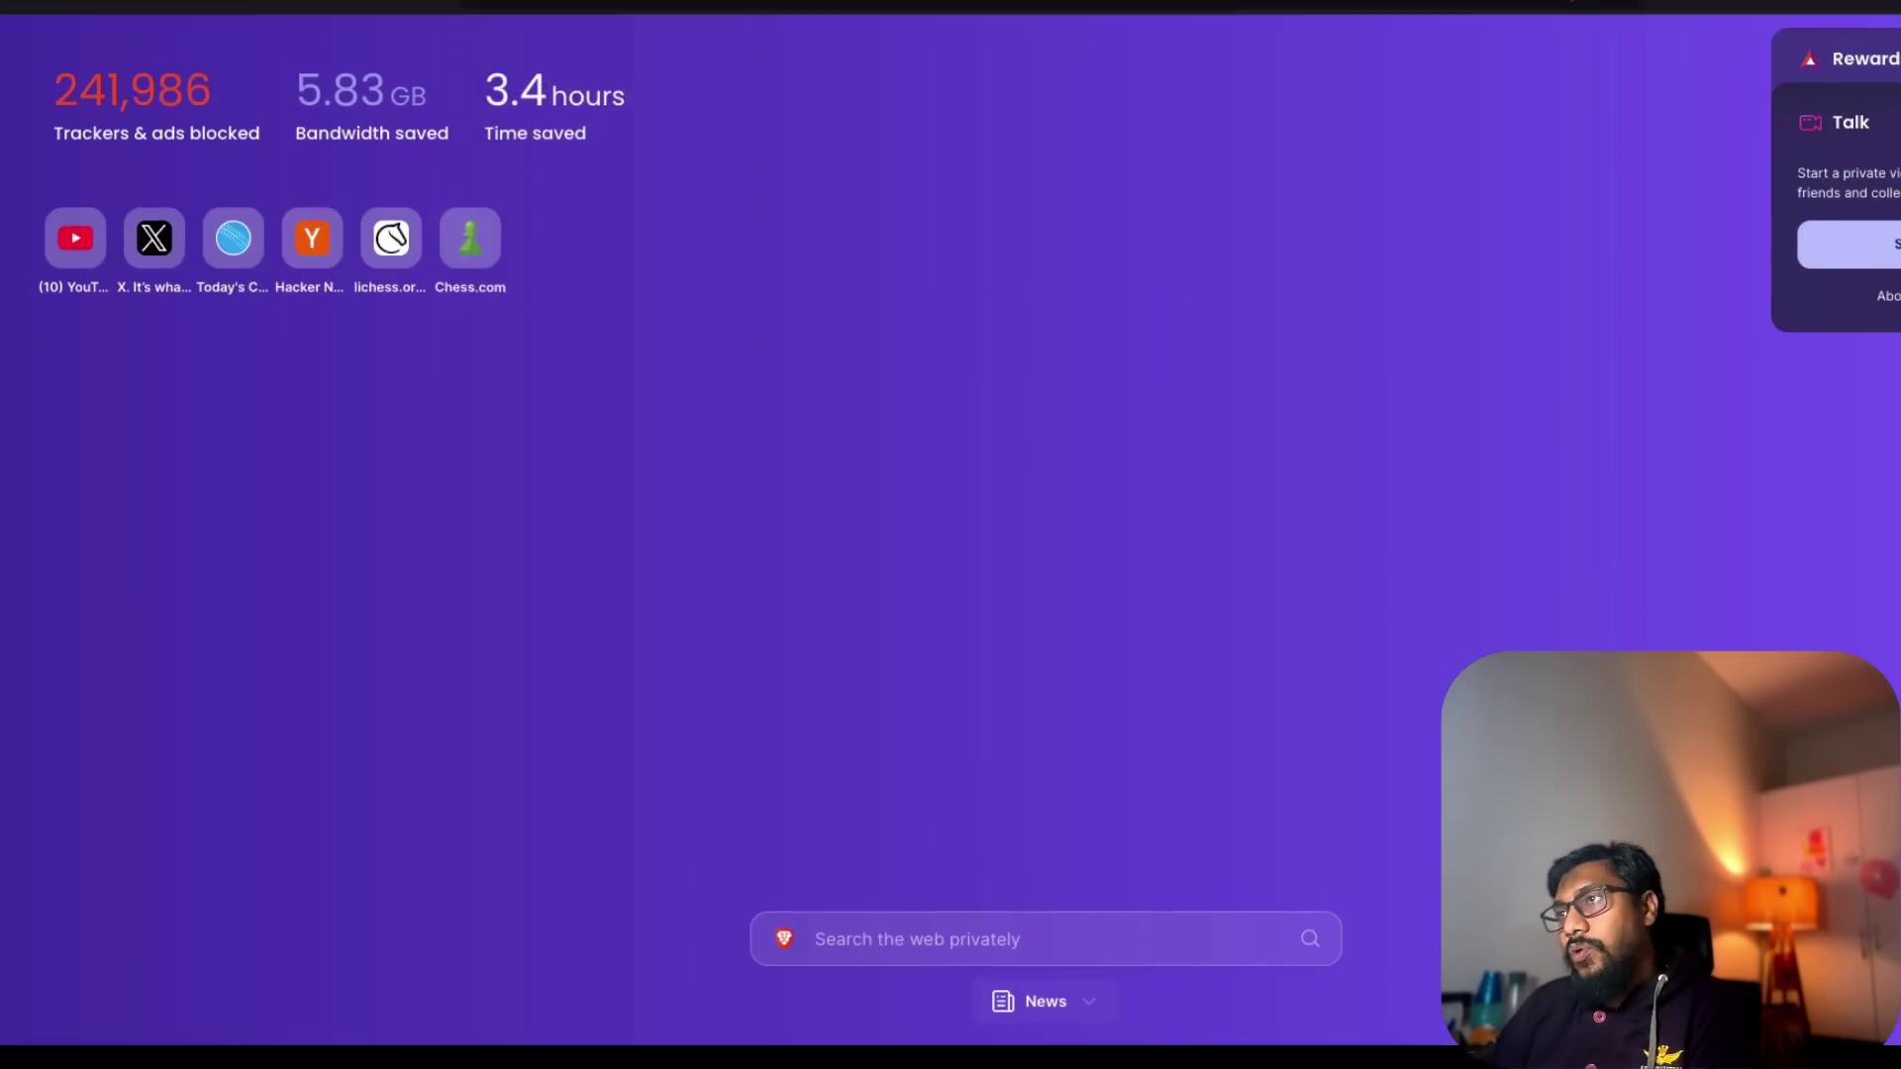
text(apple count)
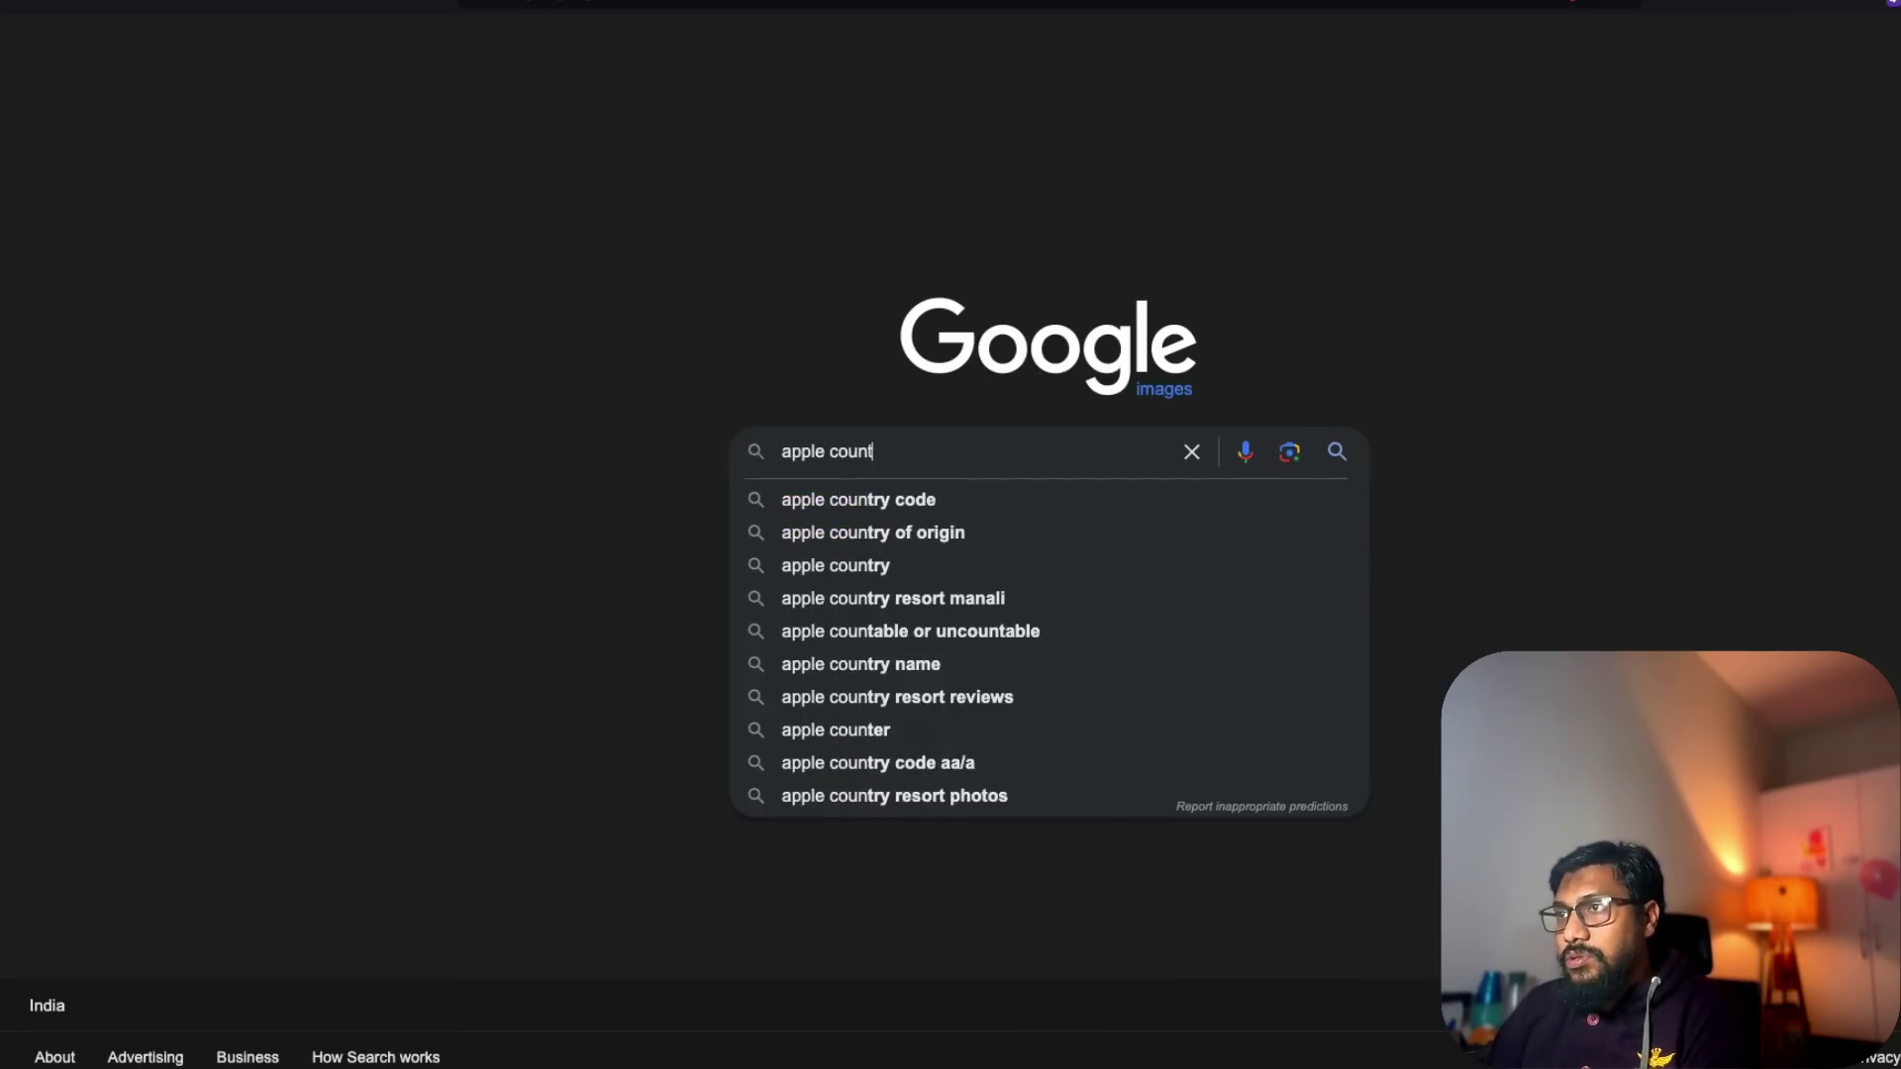
key(Return)
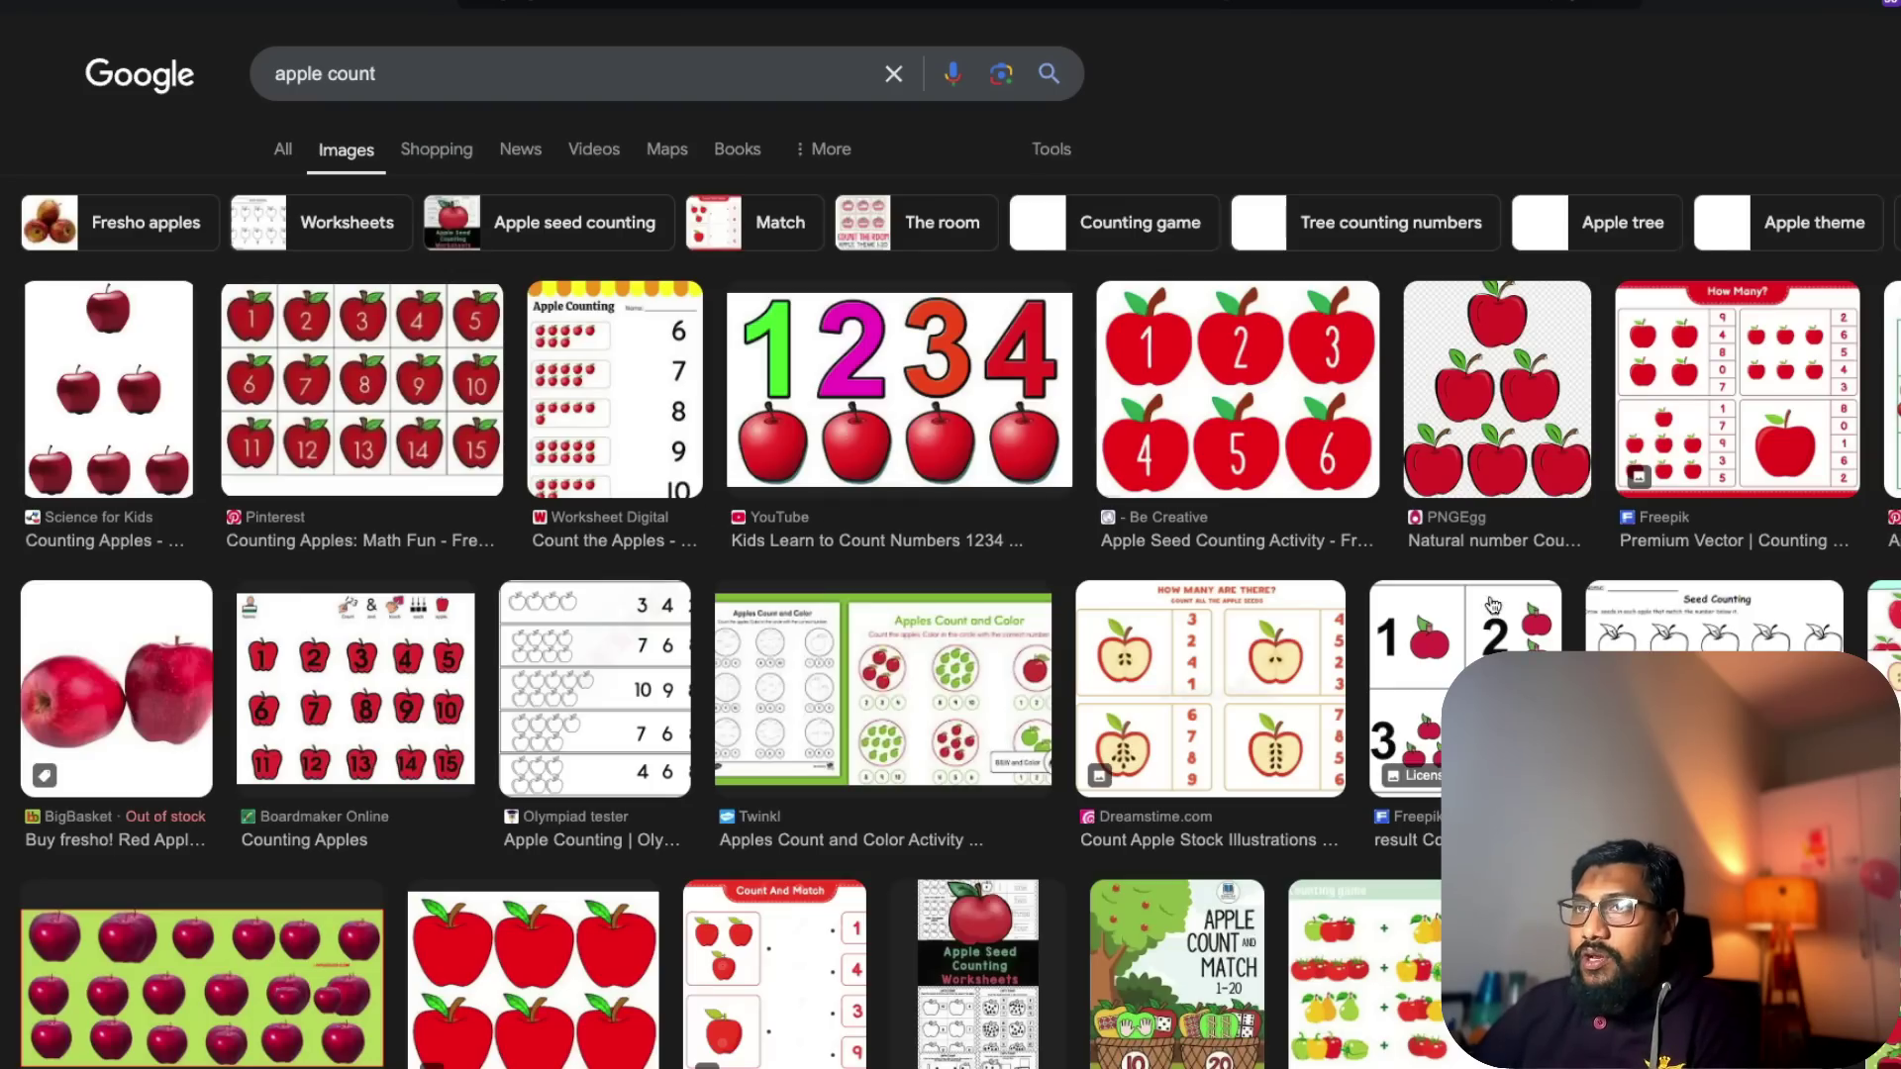
Step: Change the search to 'apples' and preview the photo of green and red apples
scroll(1369, 707, down, 3)
scroll(1426, 706, up, 3)
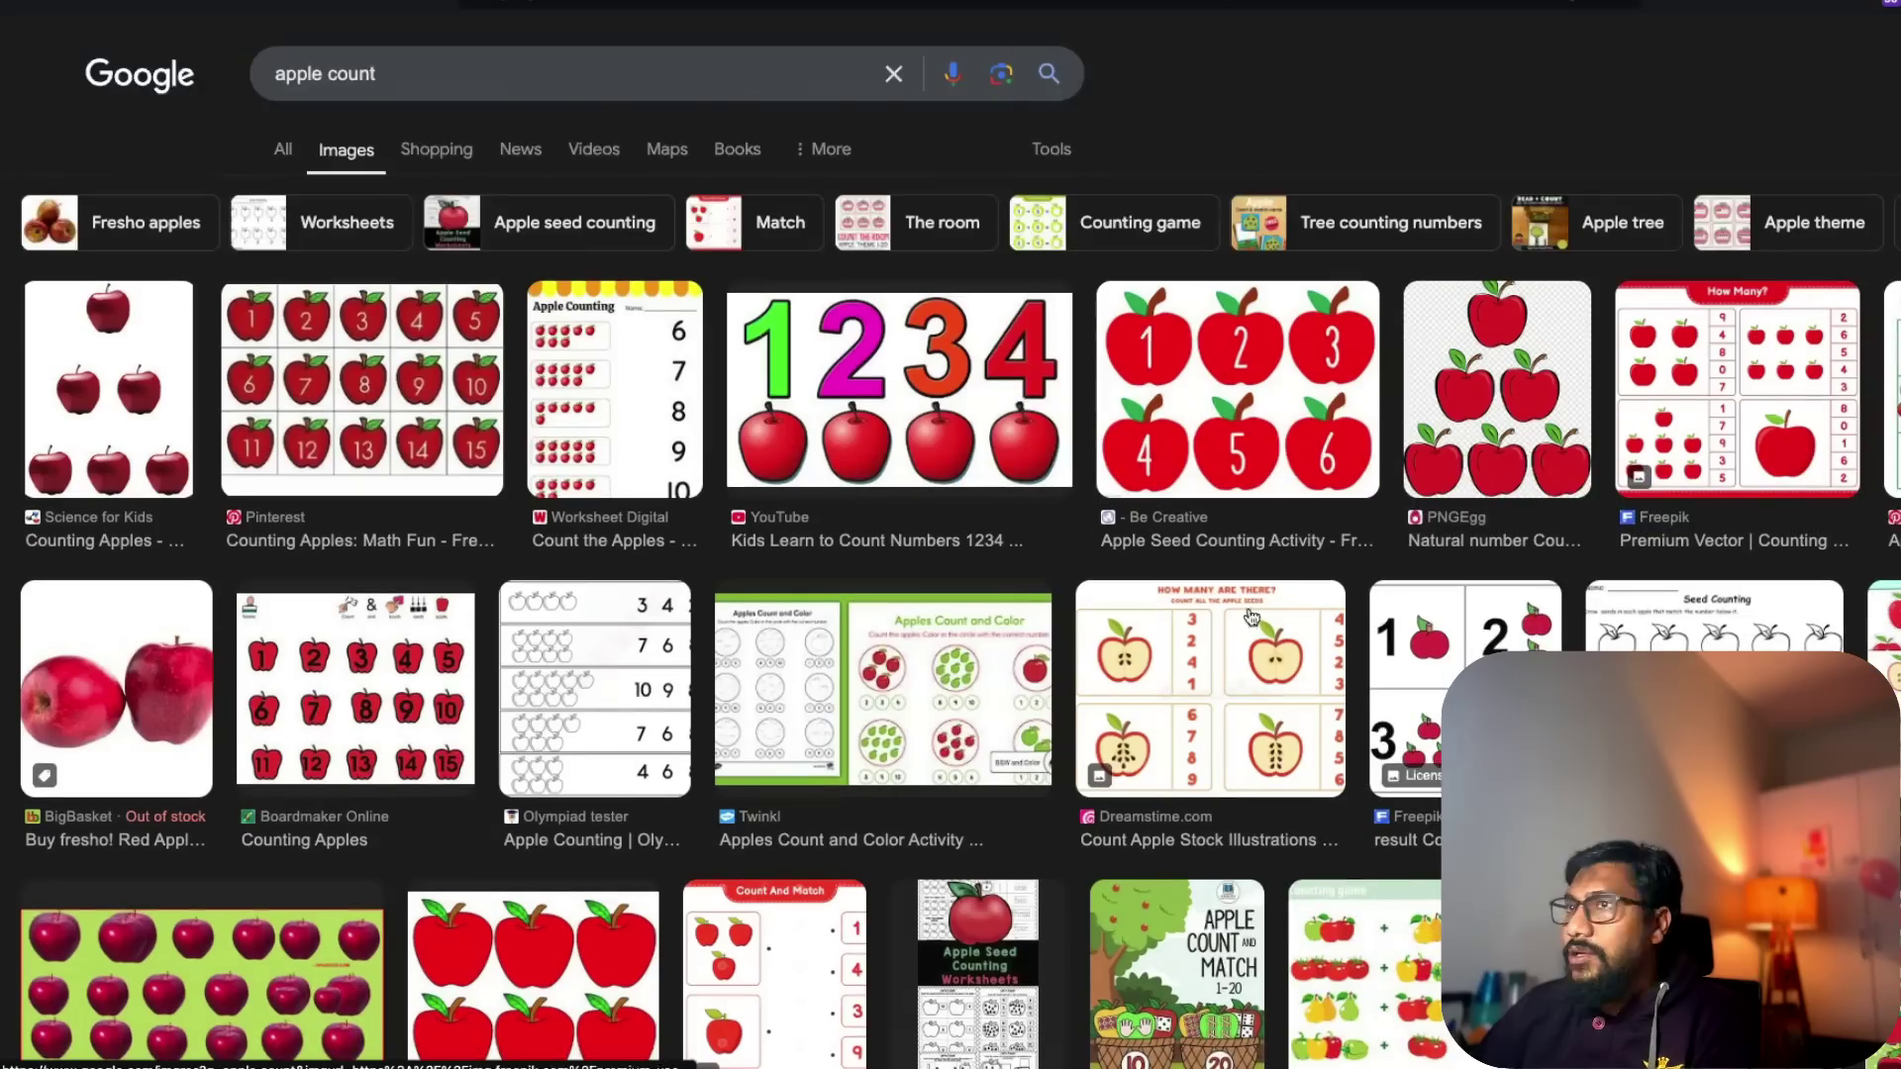
double_click(345, 72)
key(BackSpace)
key(BackSpace)
text(s)
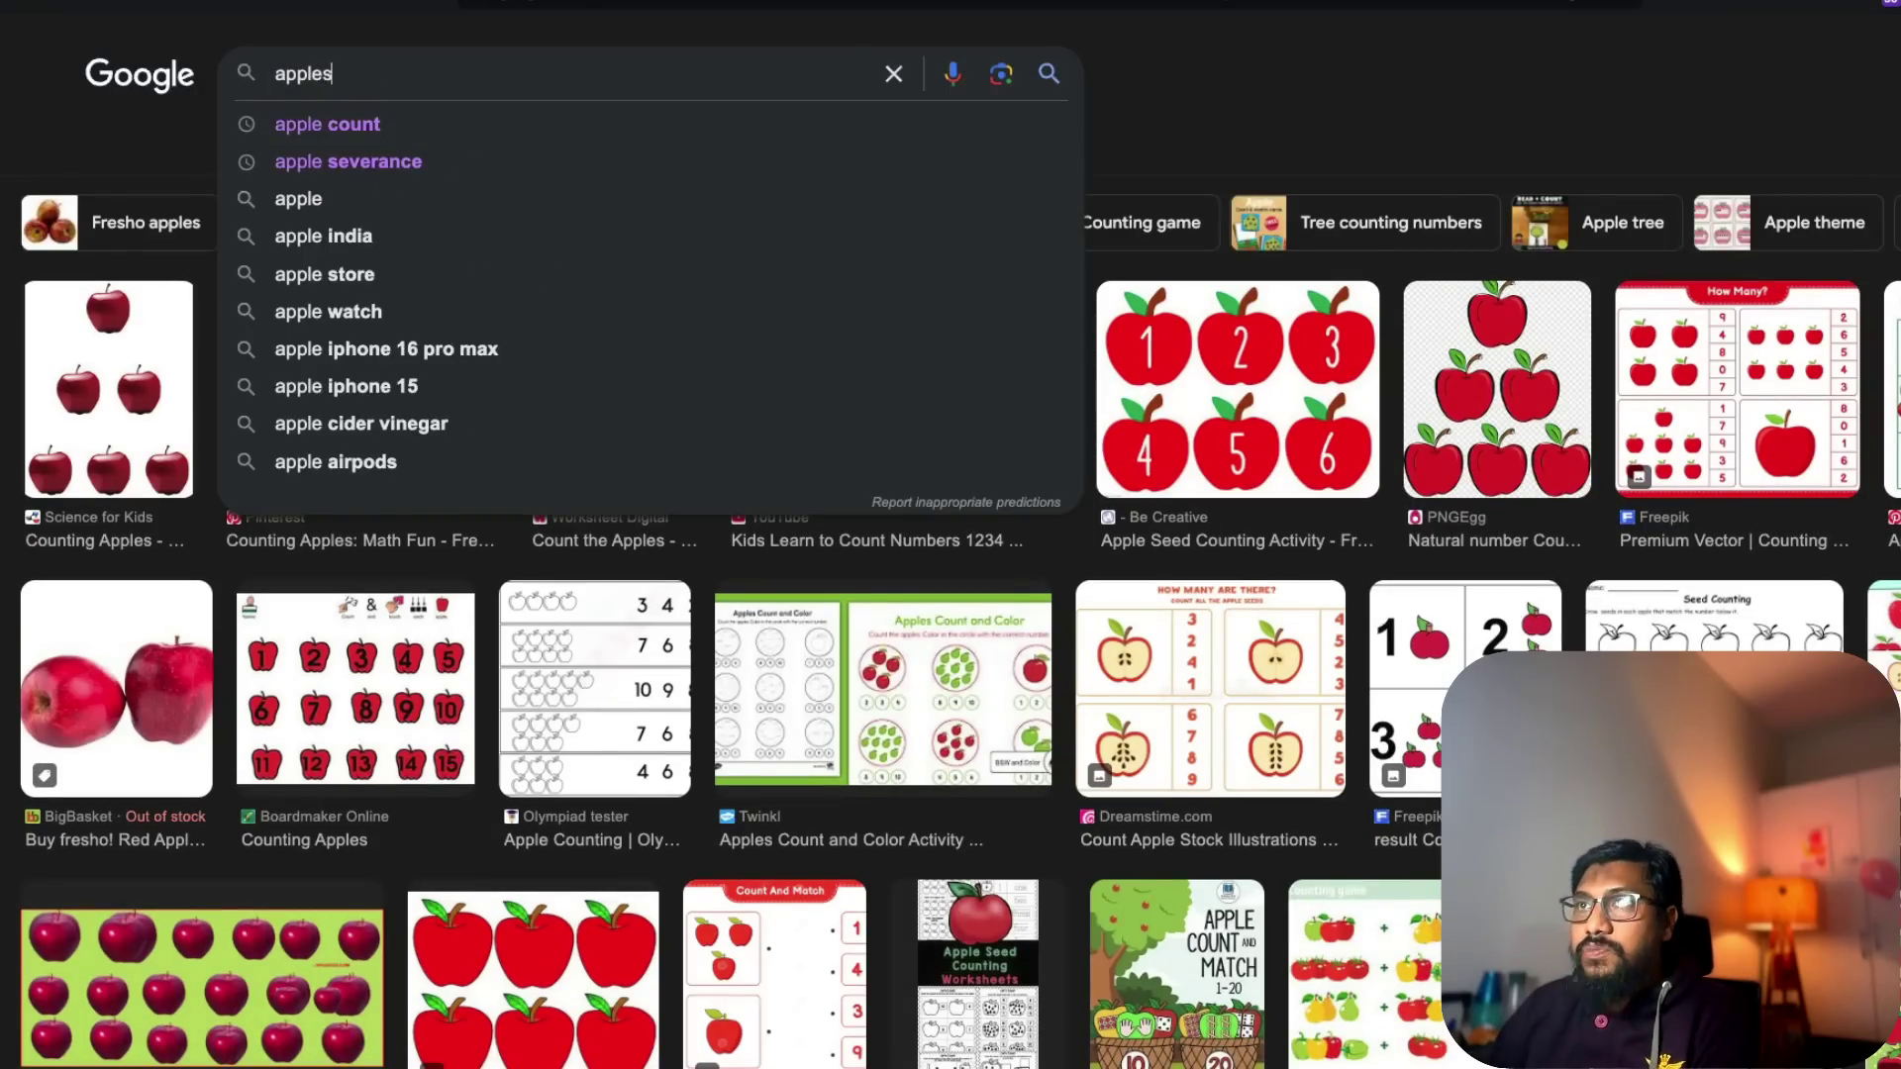
key(Return)
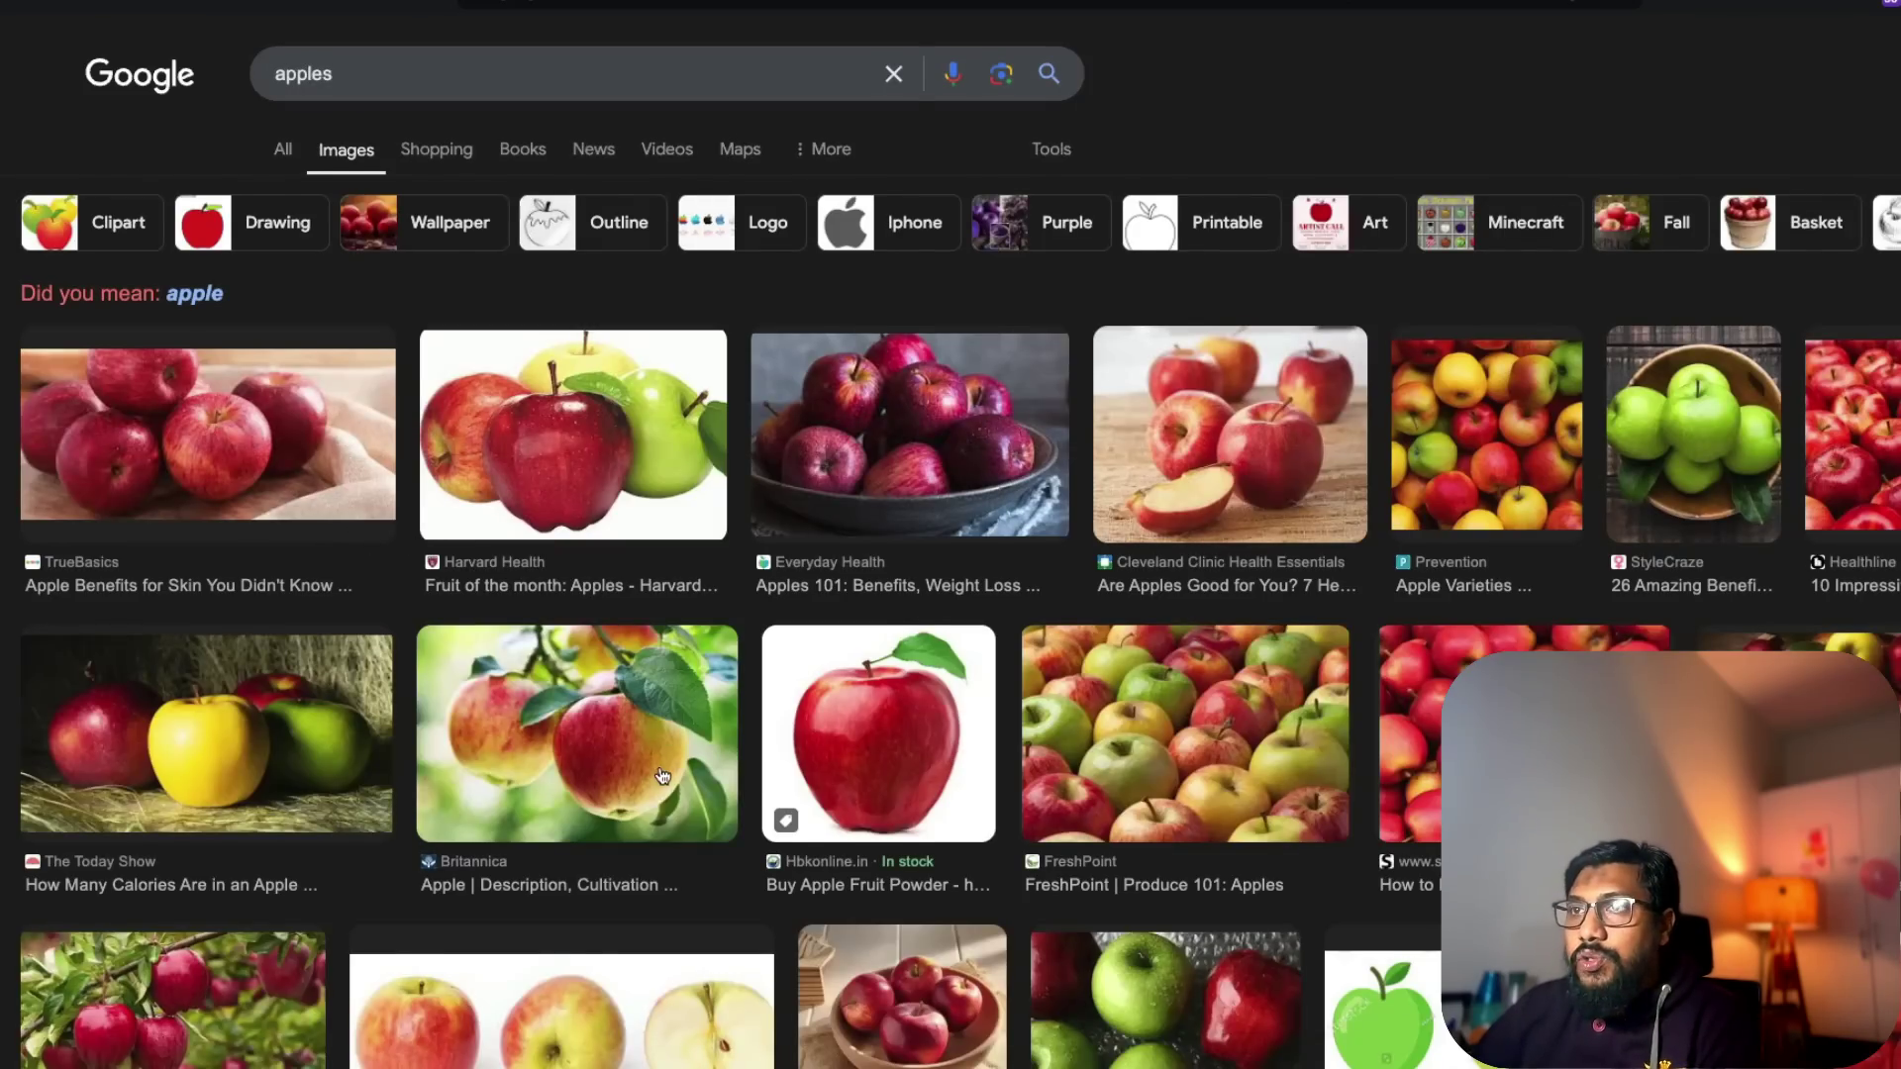
scroll(661, 763, down, 1)
scroll(406, 705, down, 2)
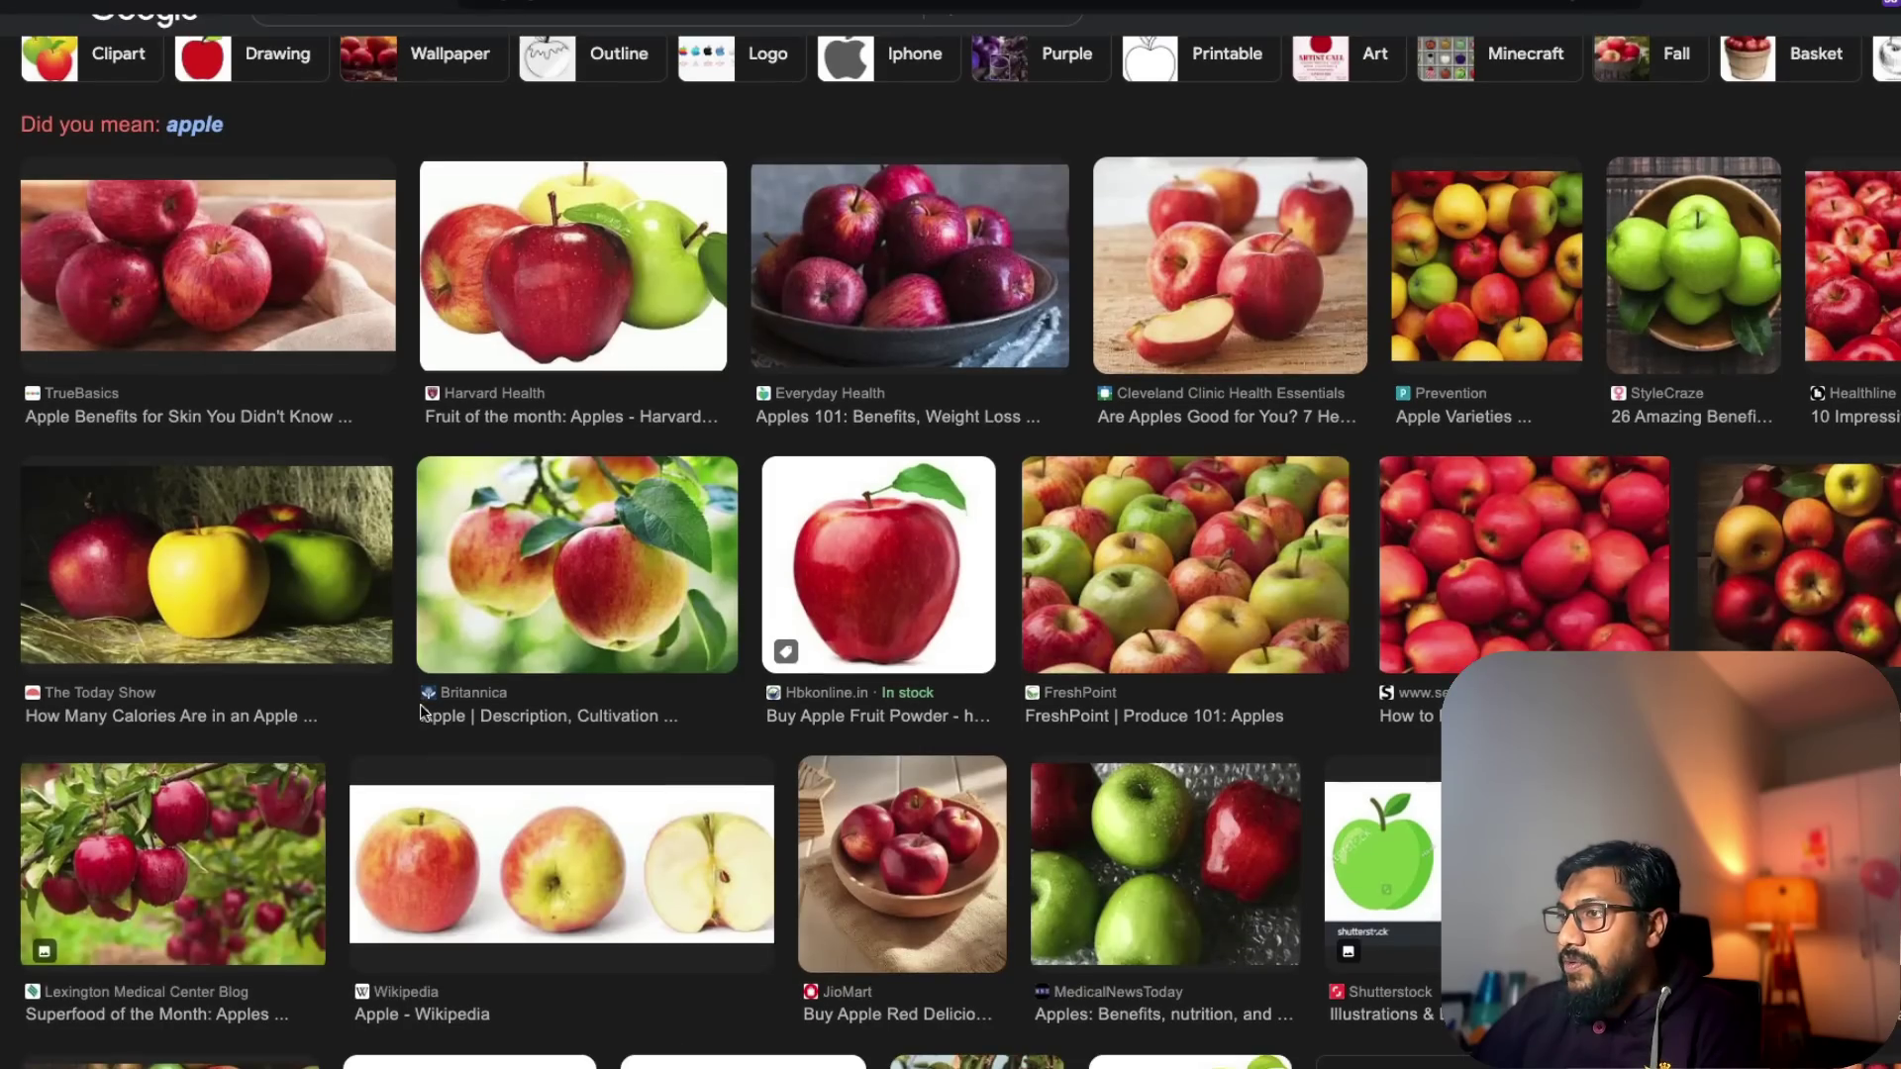
click(1209, 897)
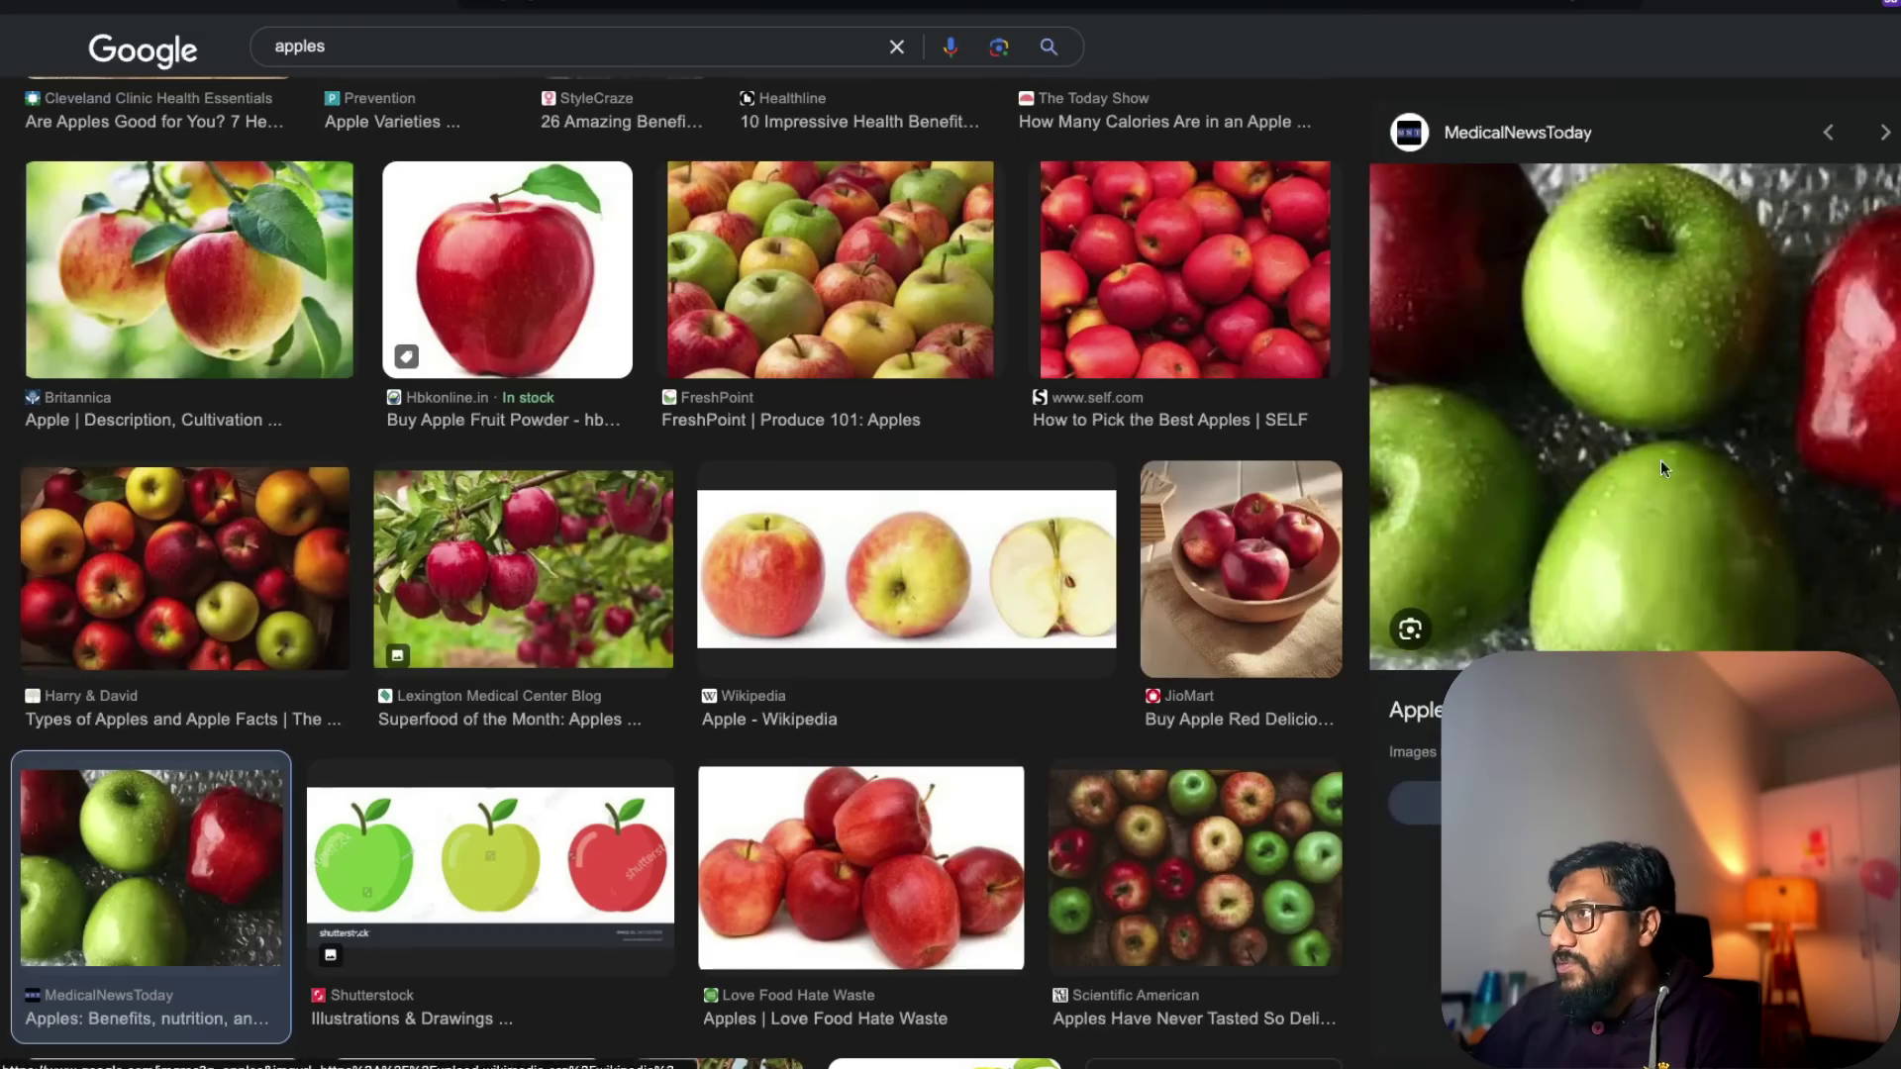
Step: Send the pasted apples photo with 'how many are there?' in the Road Joke chat
right_click(1782, 500)
key(Escape)
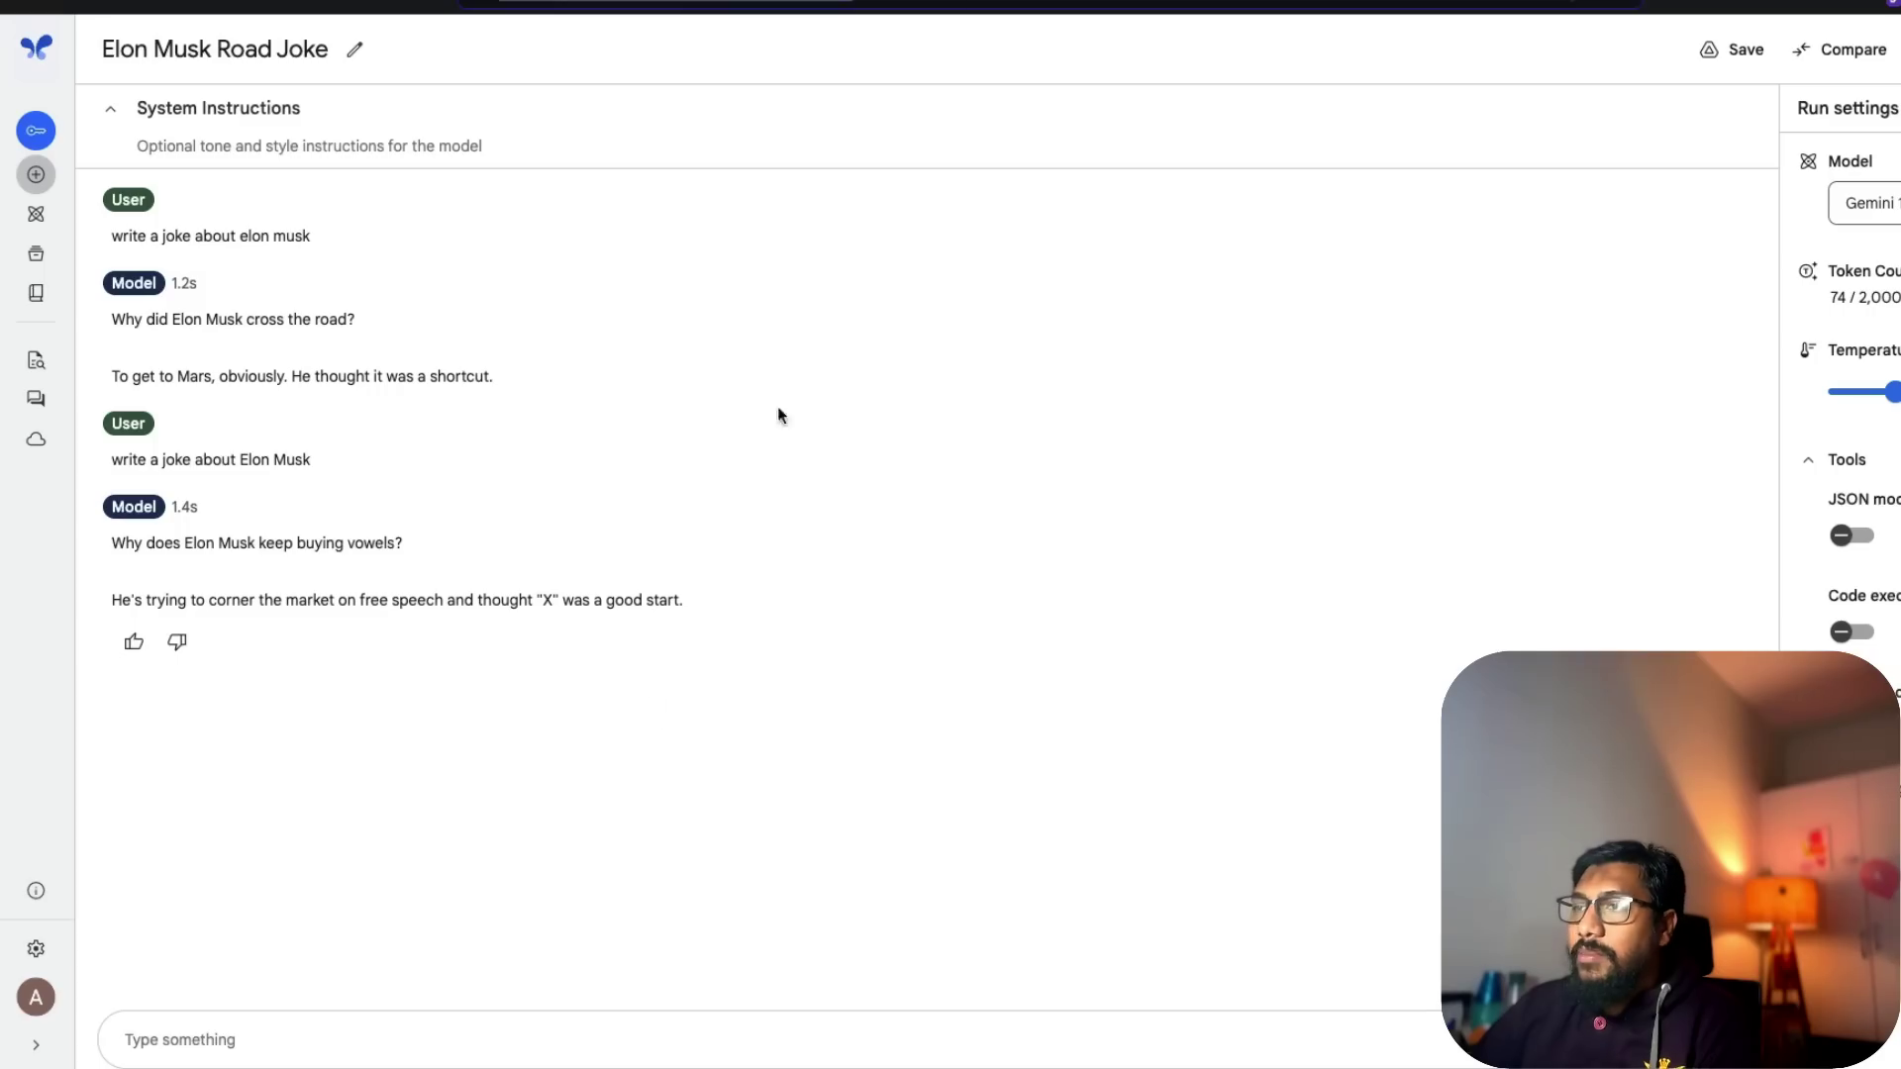
key(ctrl+v)
text(how)
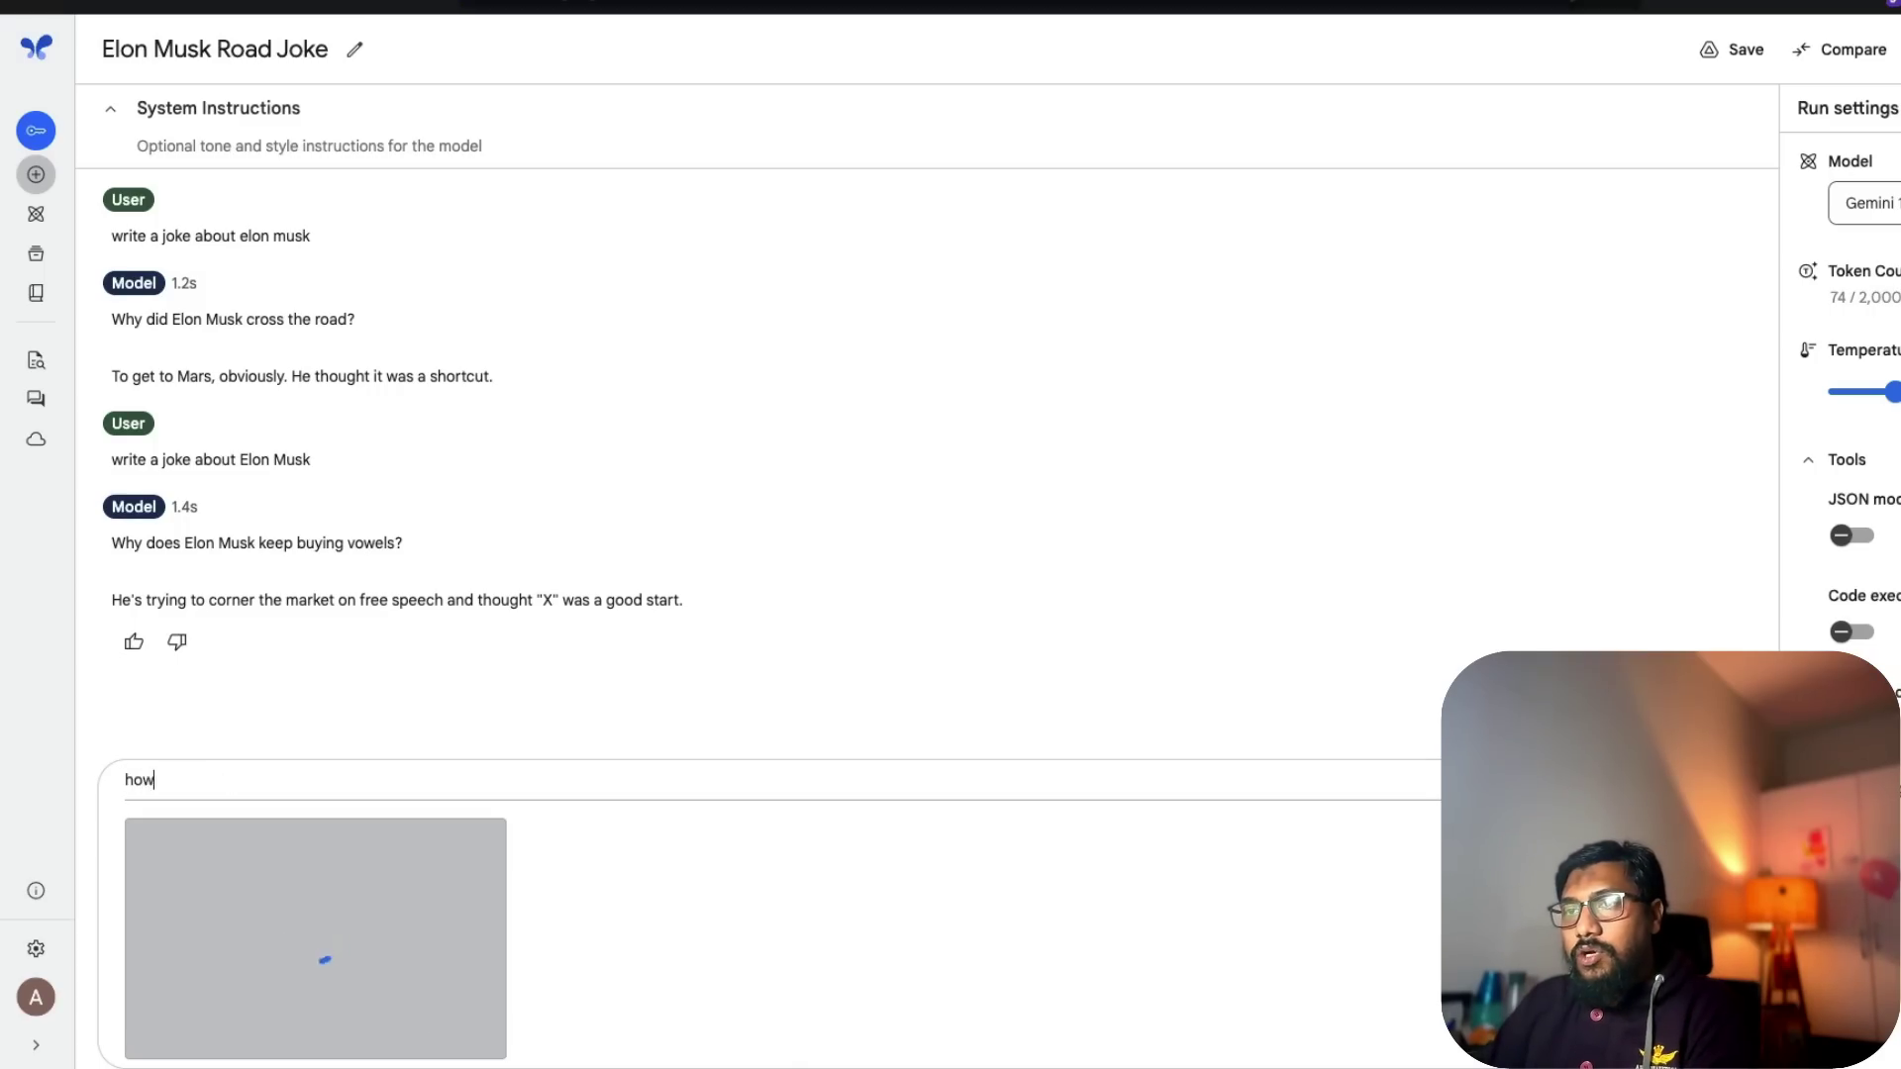
text( many are there?)
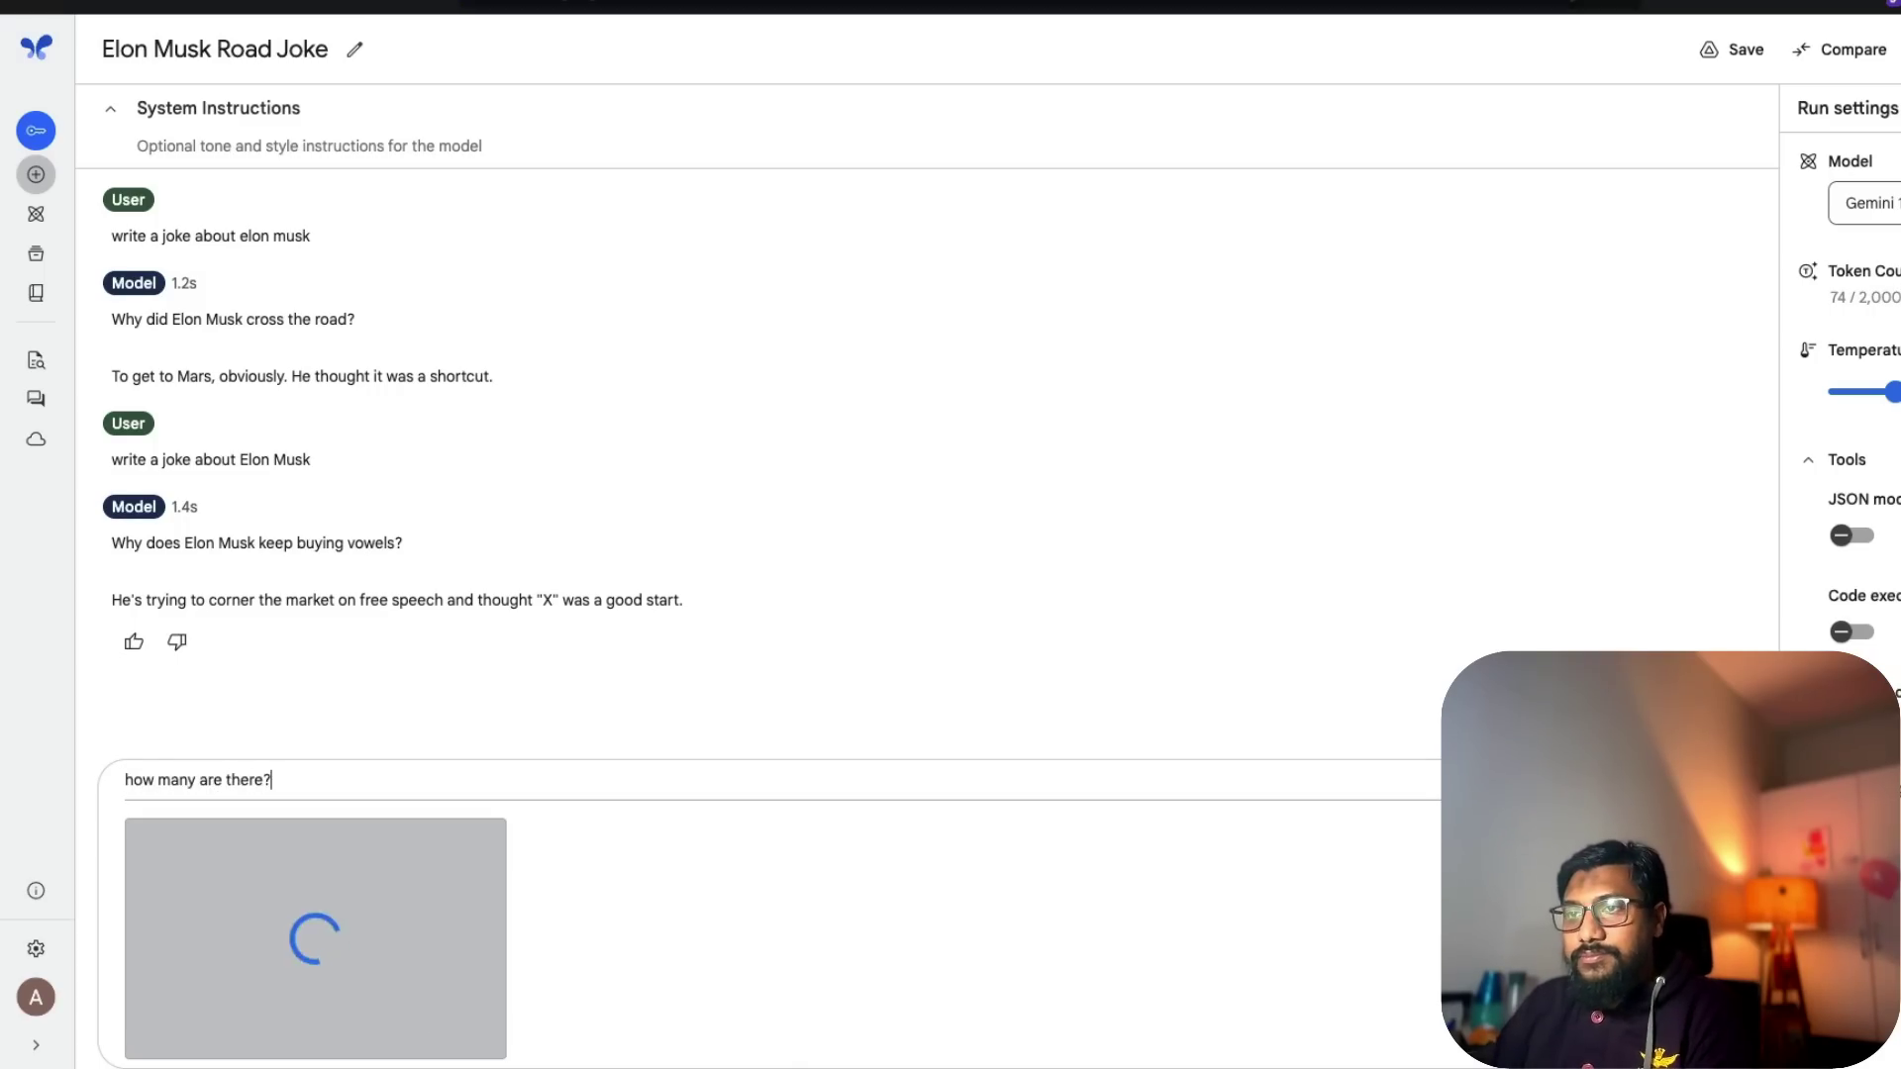
key(Return)
key(ctrl+Return)
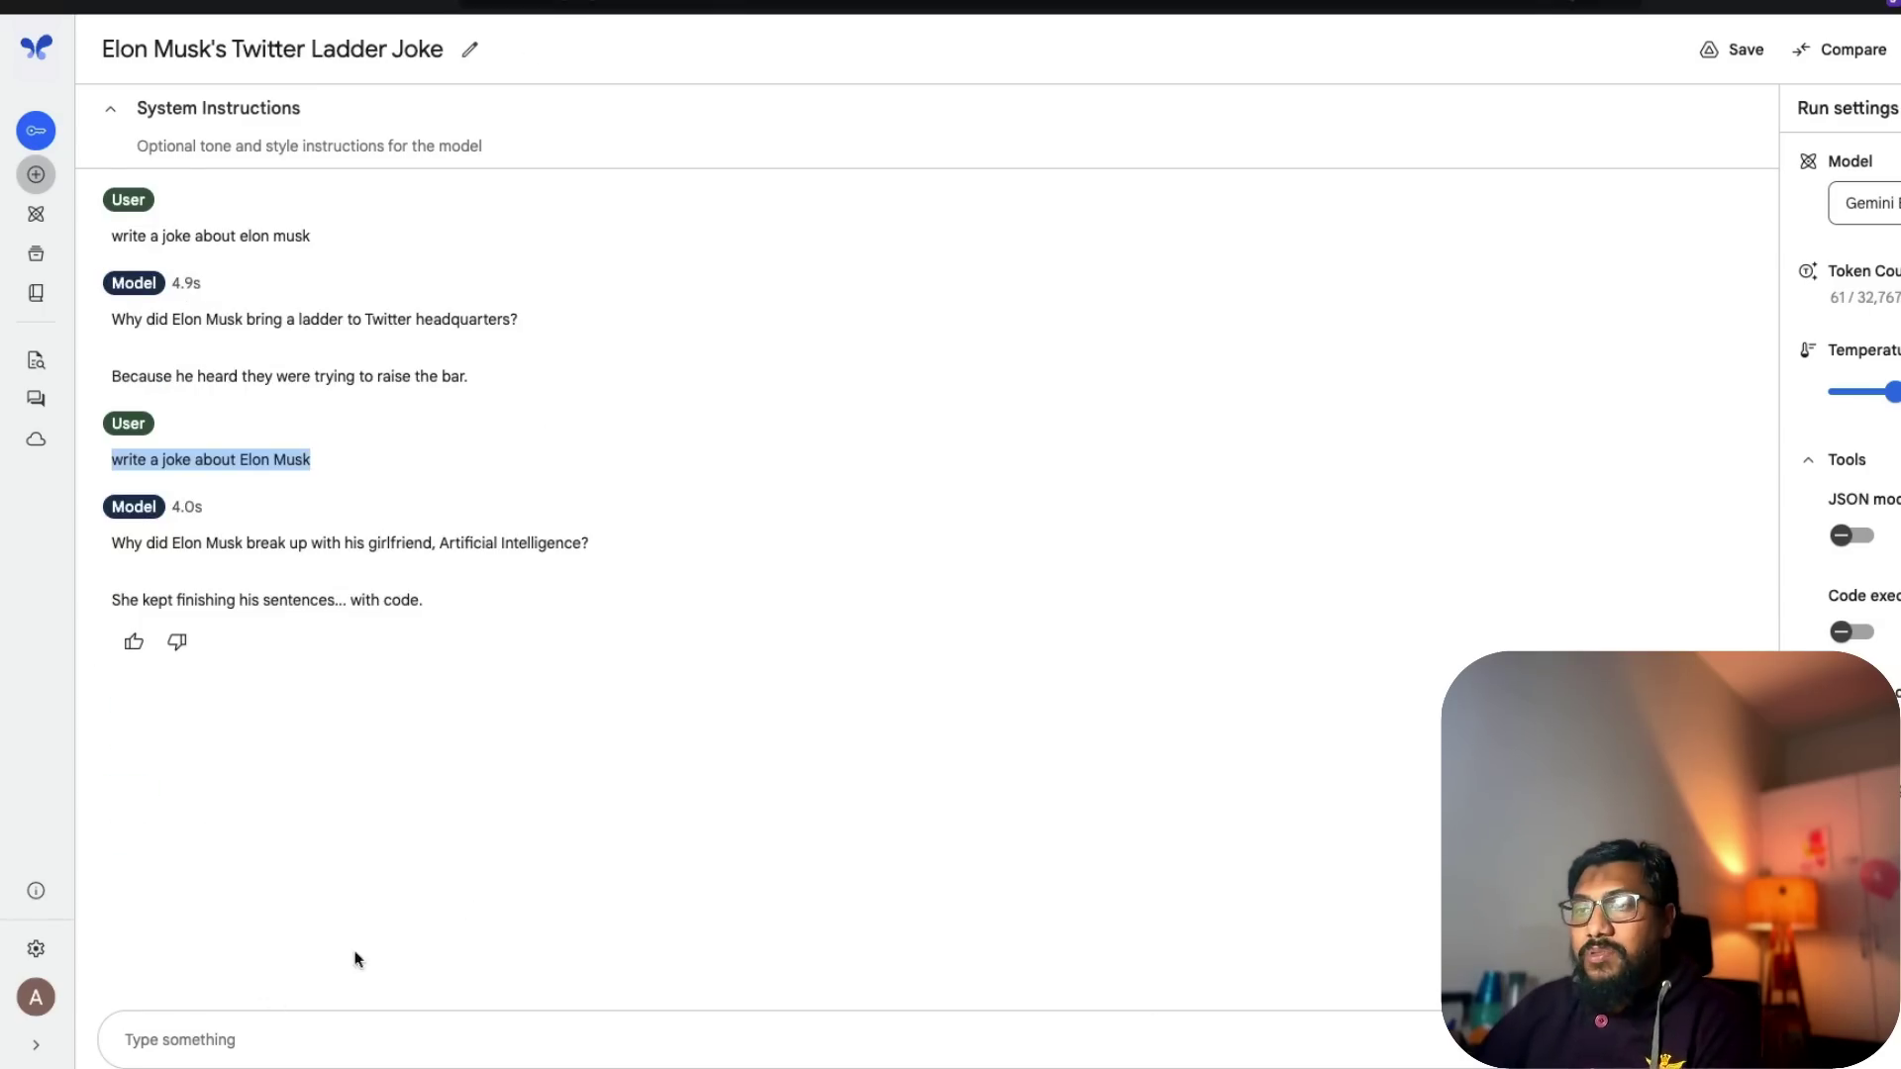
Step: Send the same apples photo and counting question in the Twitter Ladder chat
click(306, 1027)
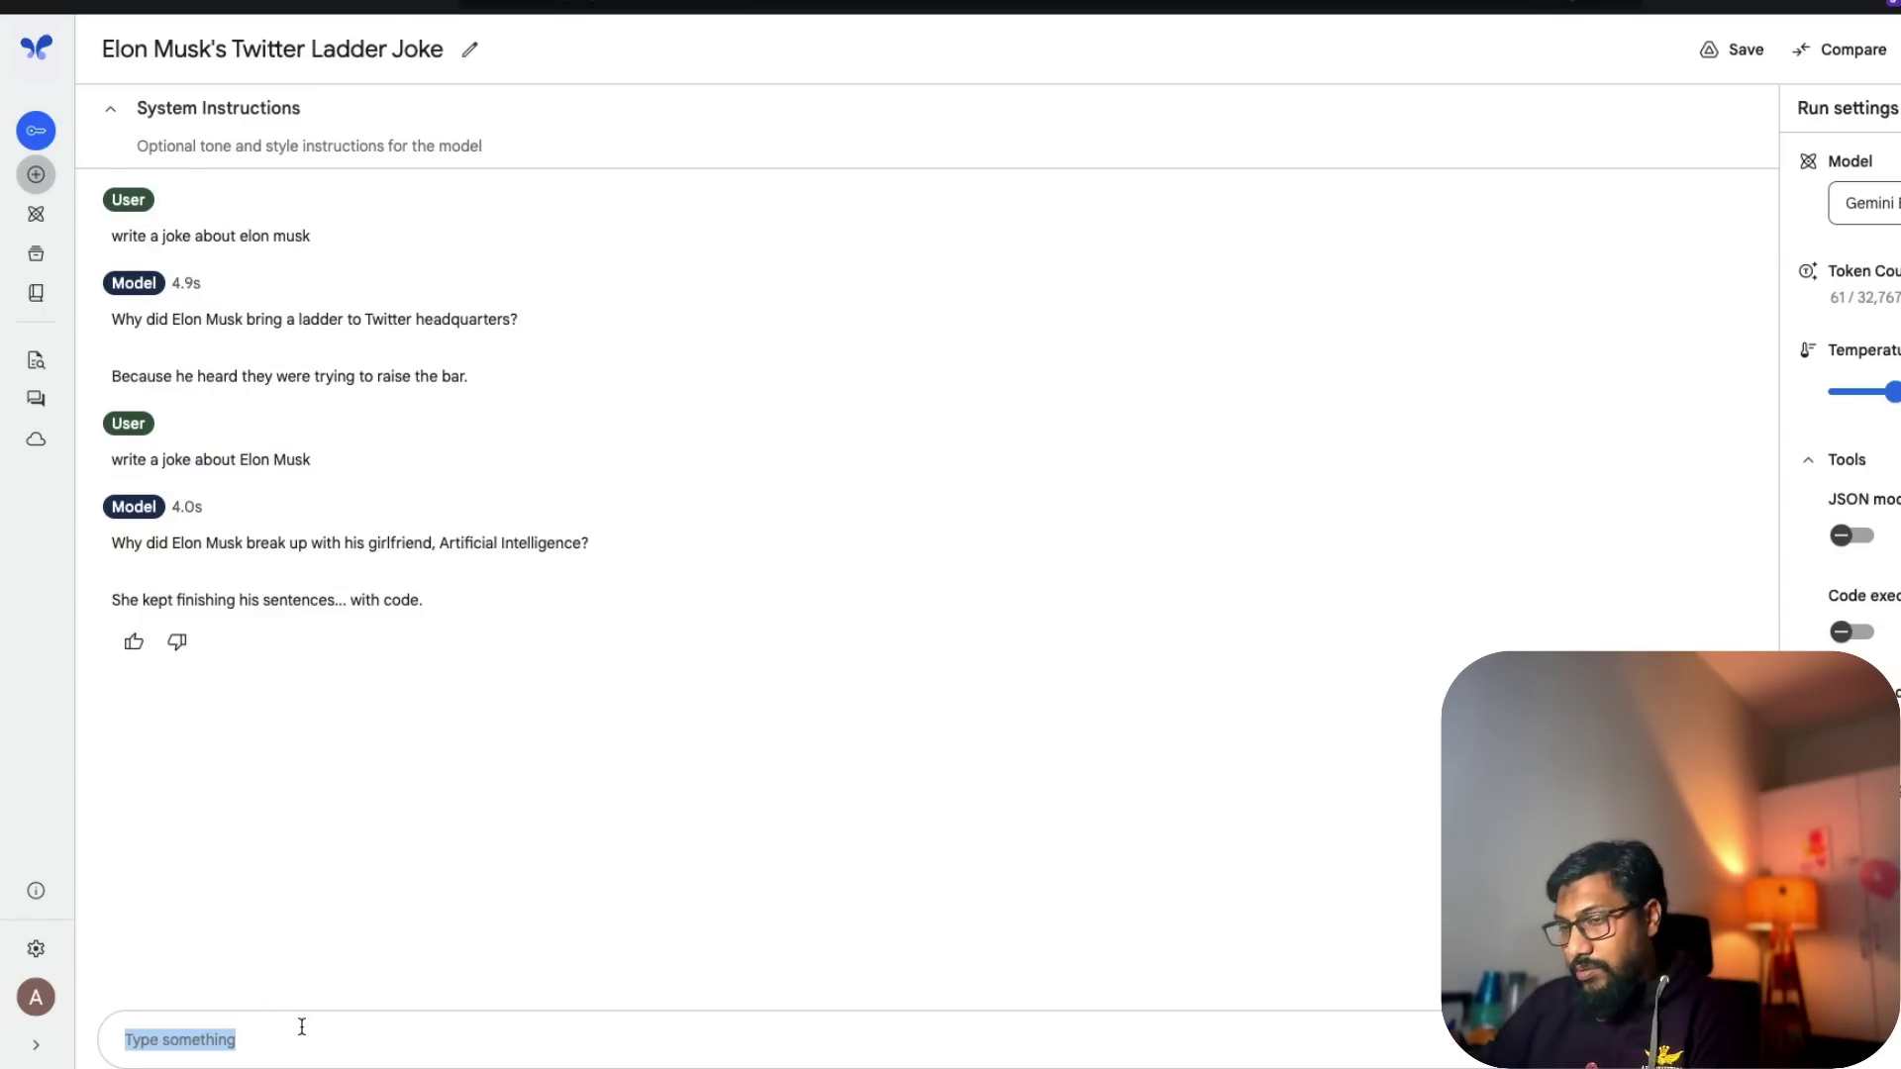
key(ctrl+v)
text(how )
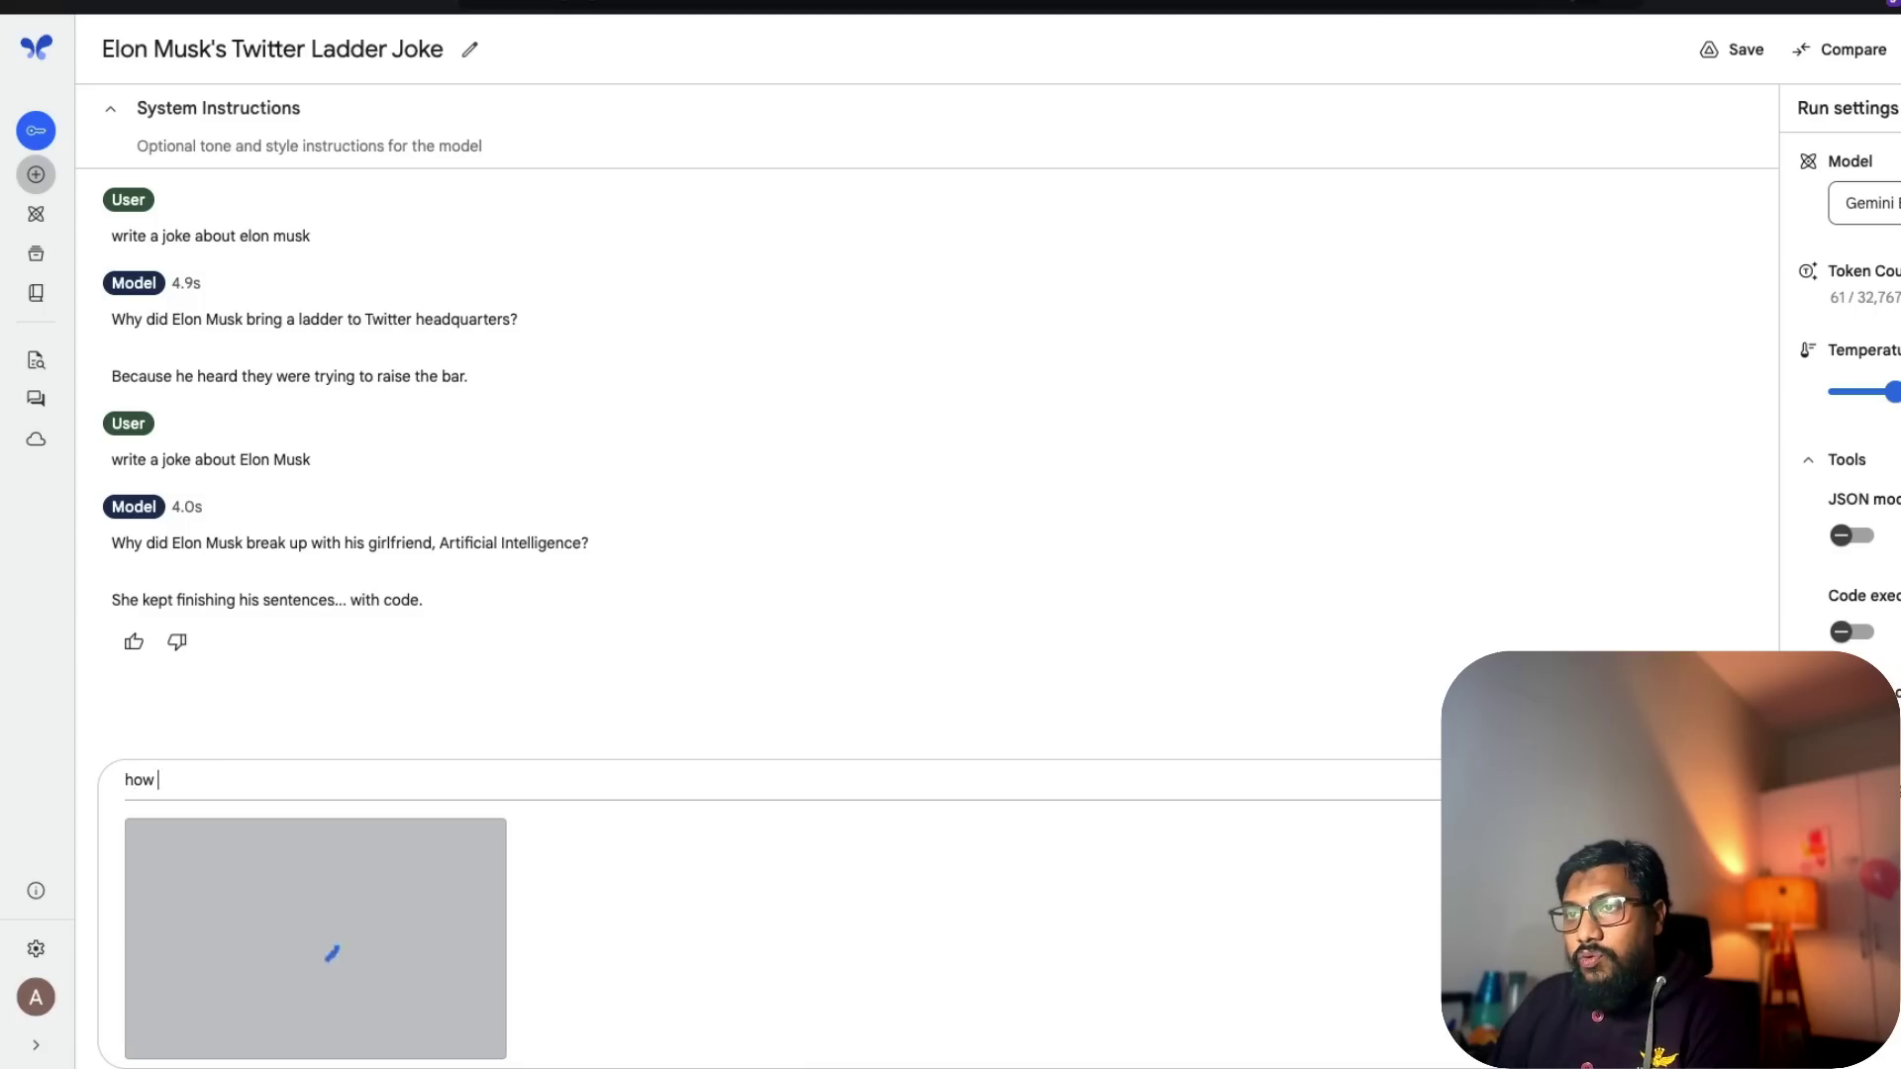
text(many are there>)
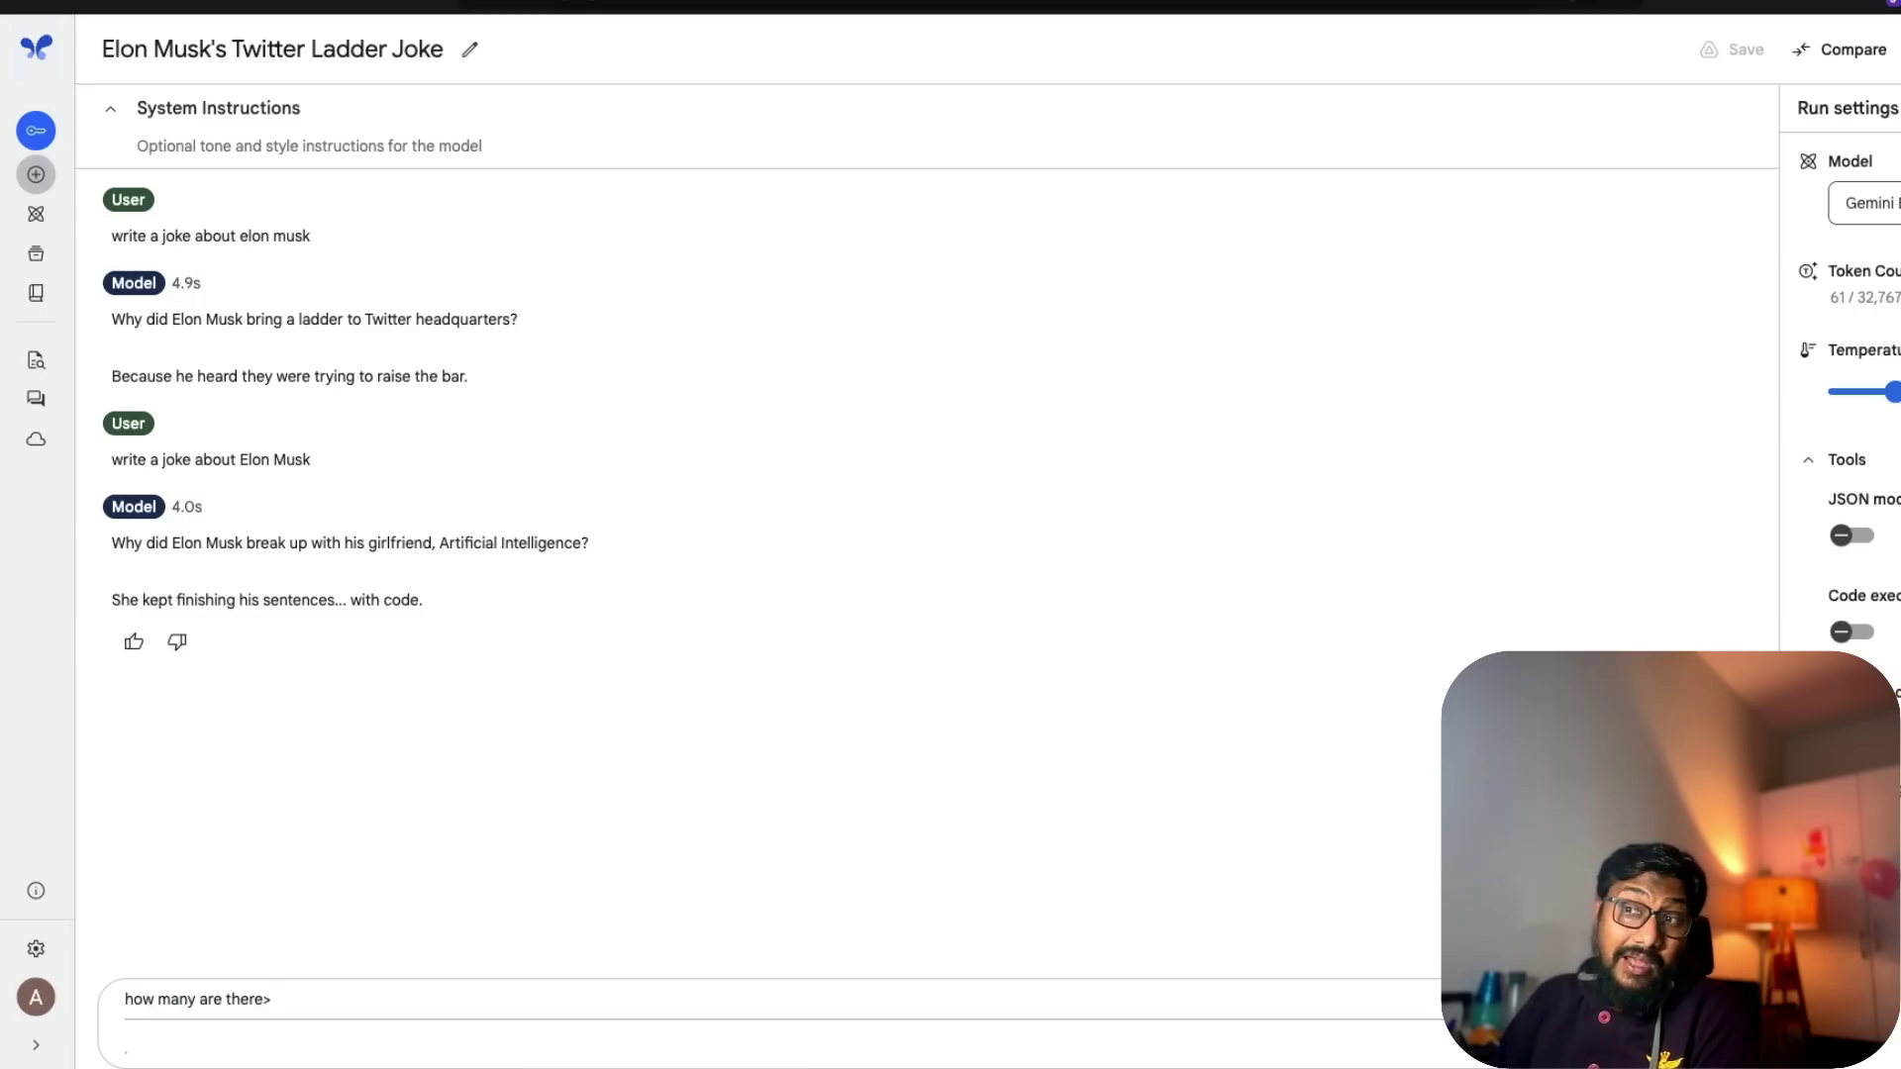
key(ctrl+Return)
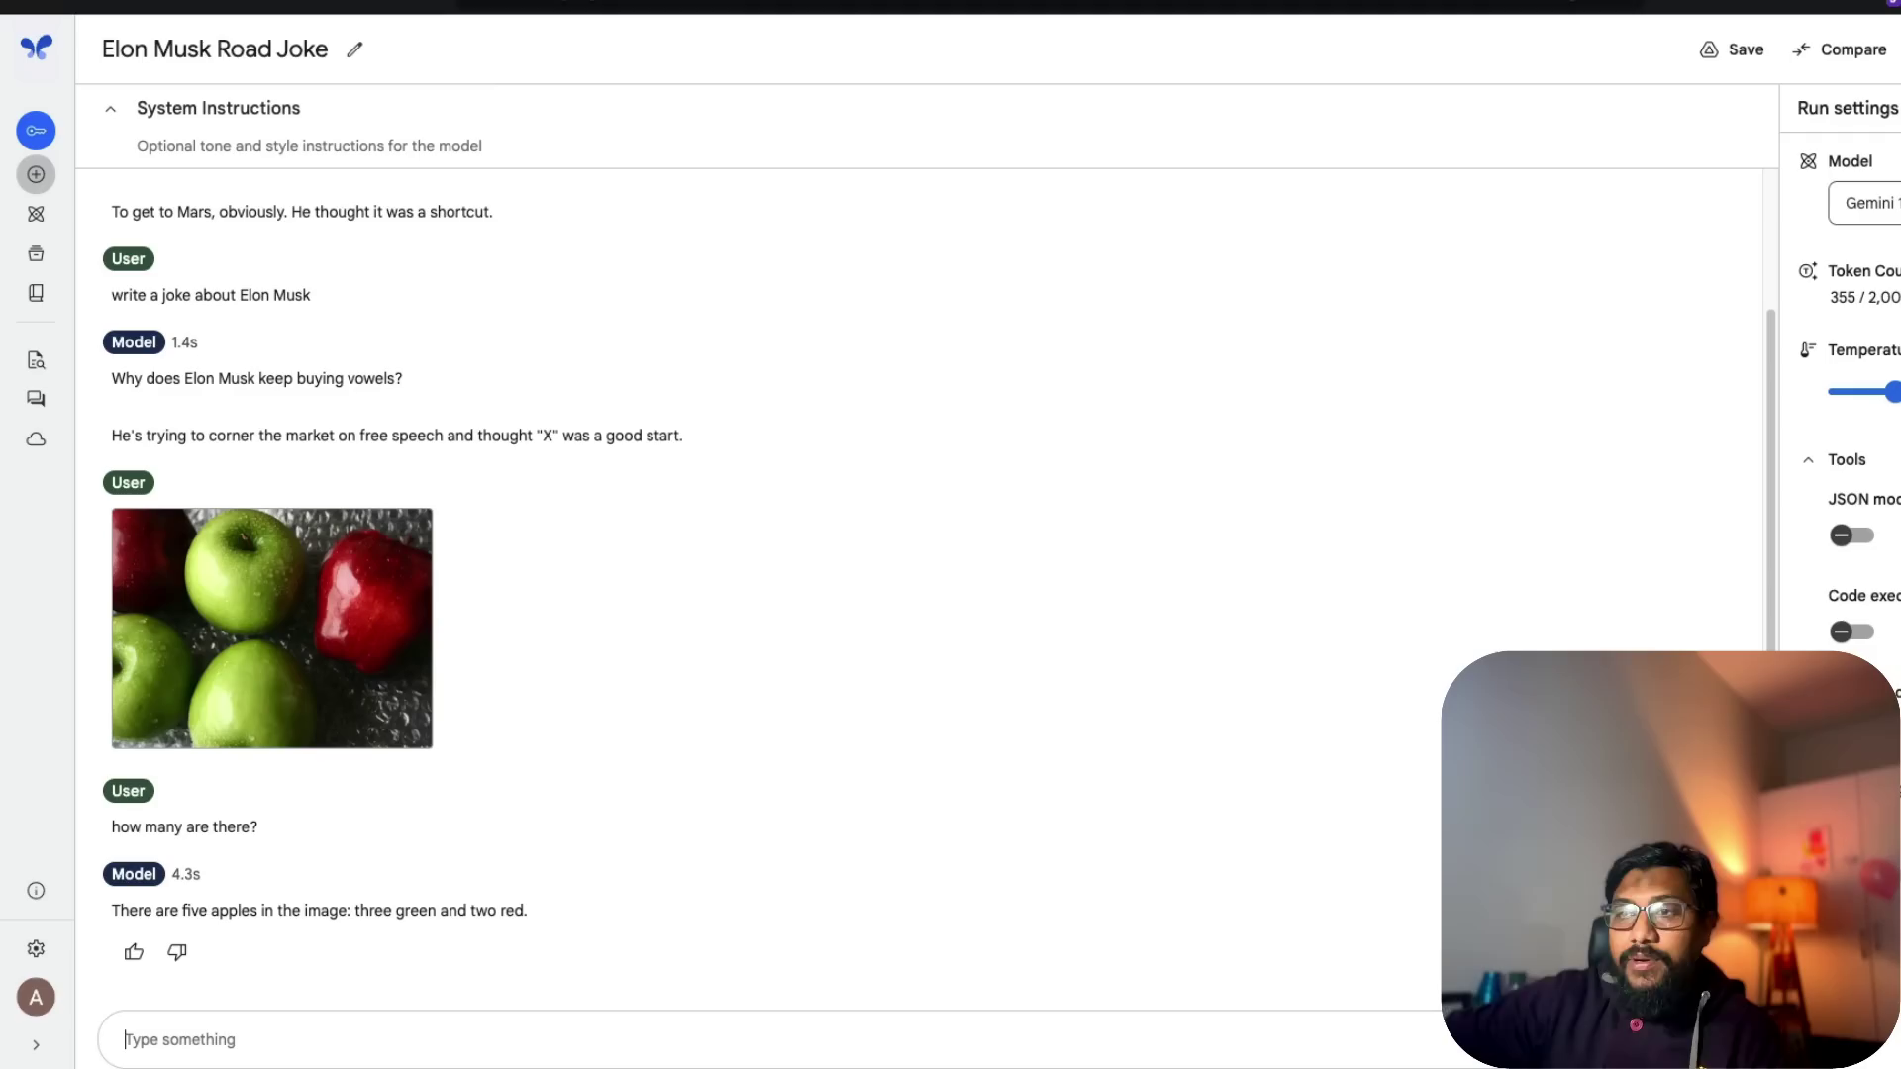
Step: Read the Road Joke chat's reply counting five apples, three green and two red
mouse_move(1006, 186)
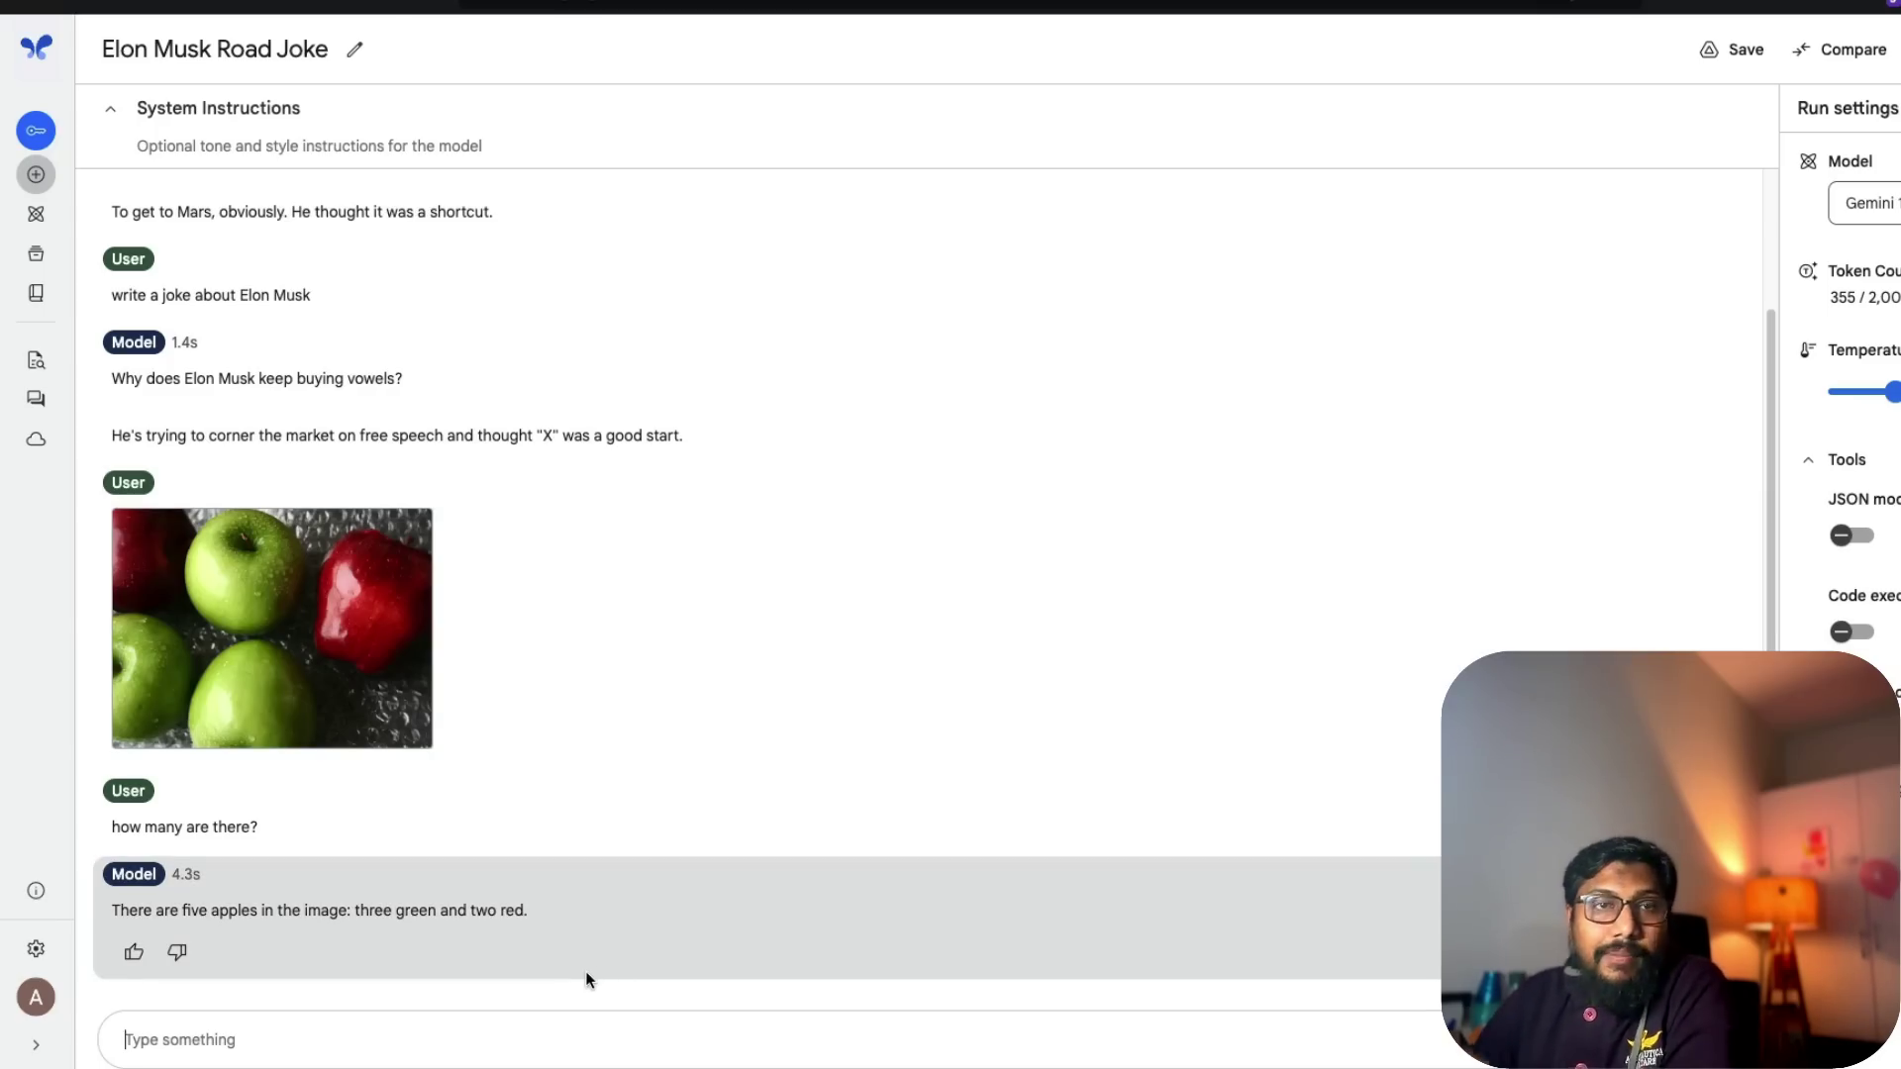
Step: Ask the Road Joke chat 'the number of bs in bananas'
click(455, 1031)
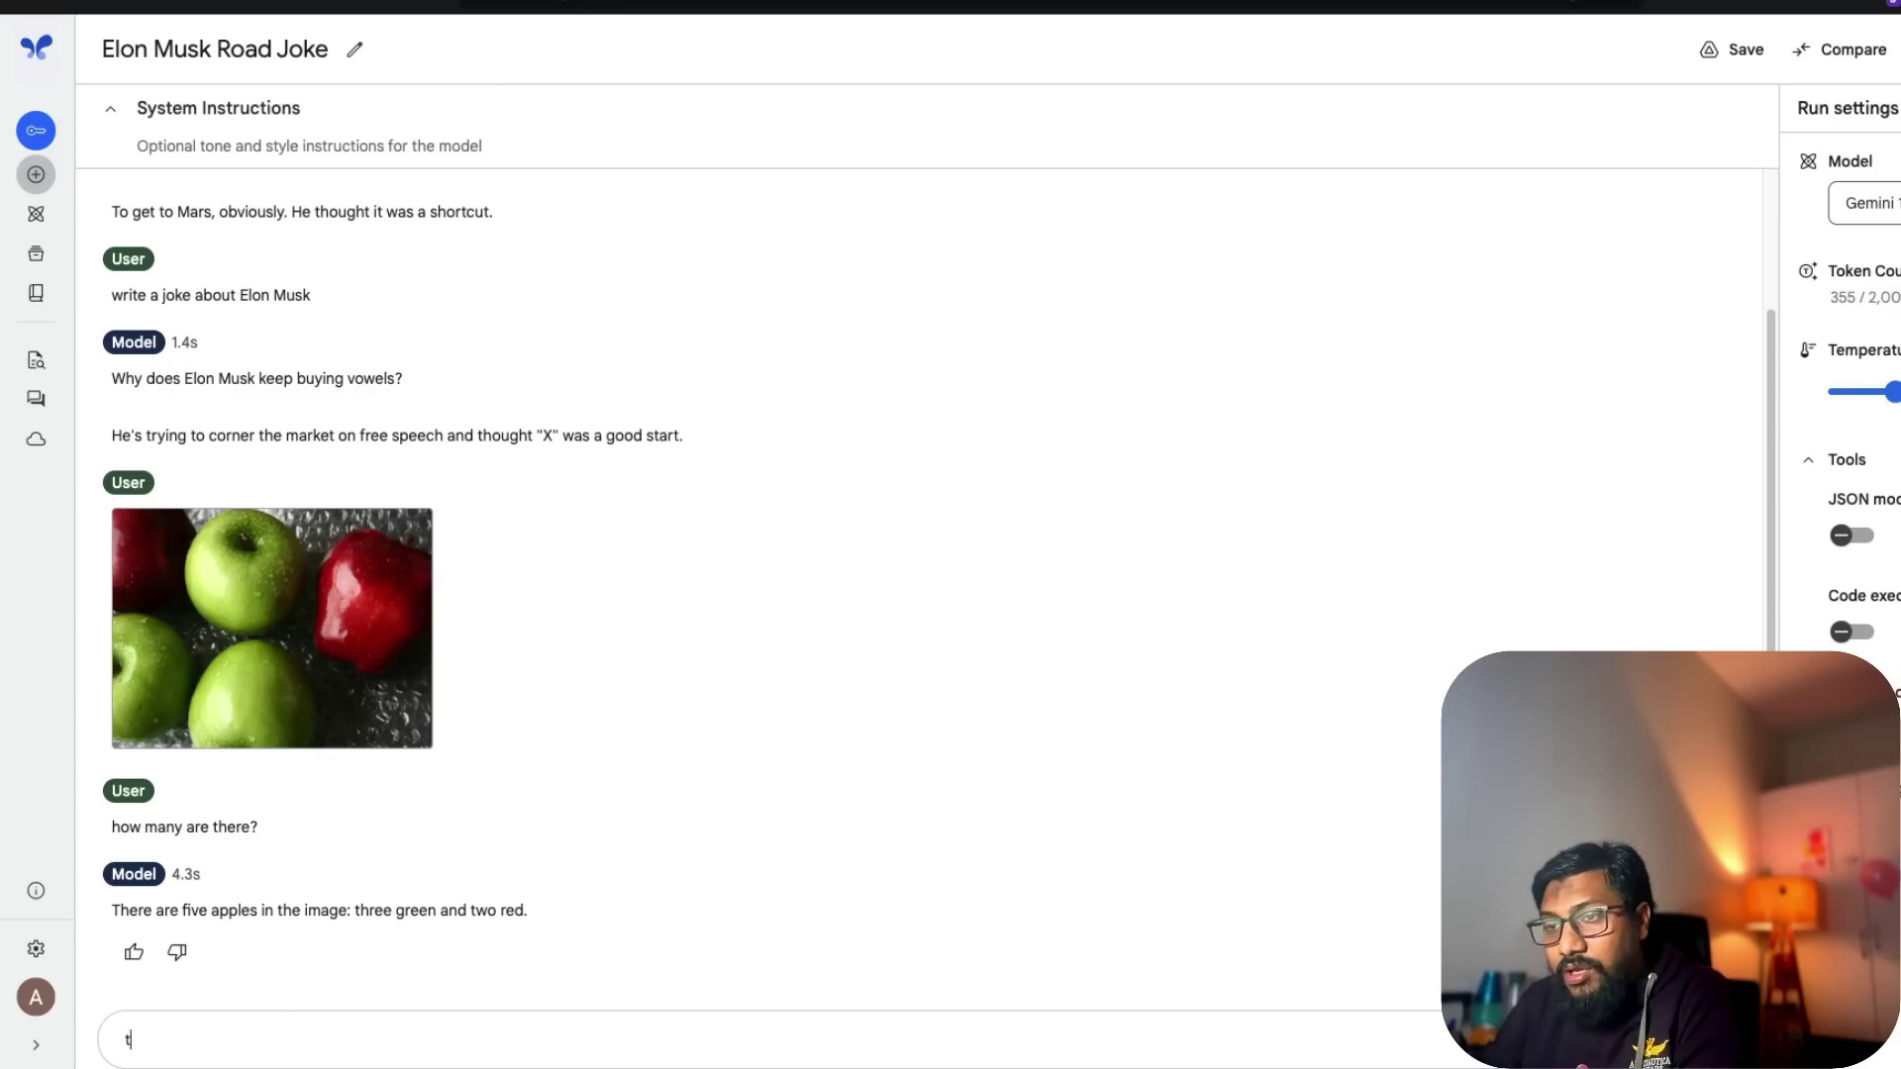
text(the number of b)
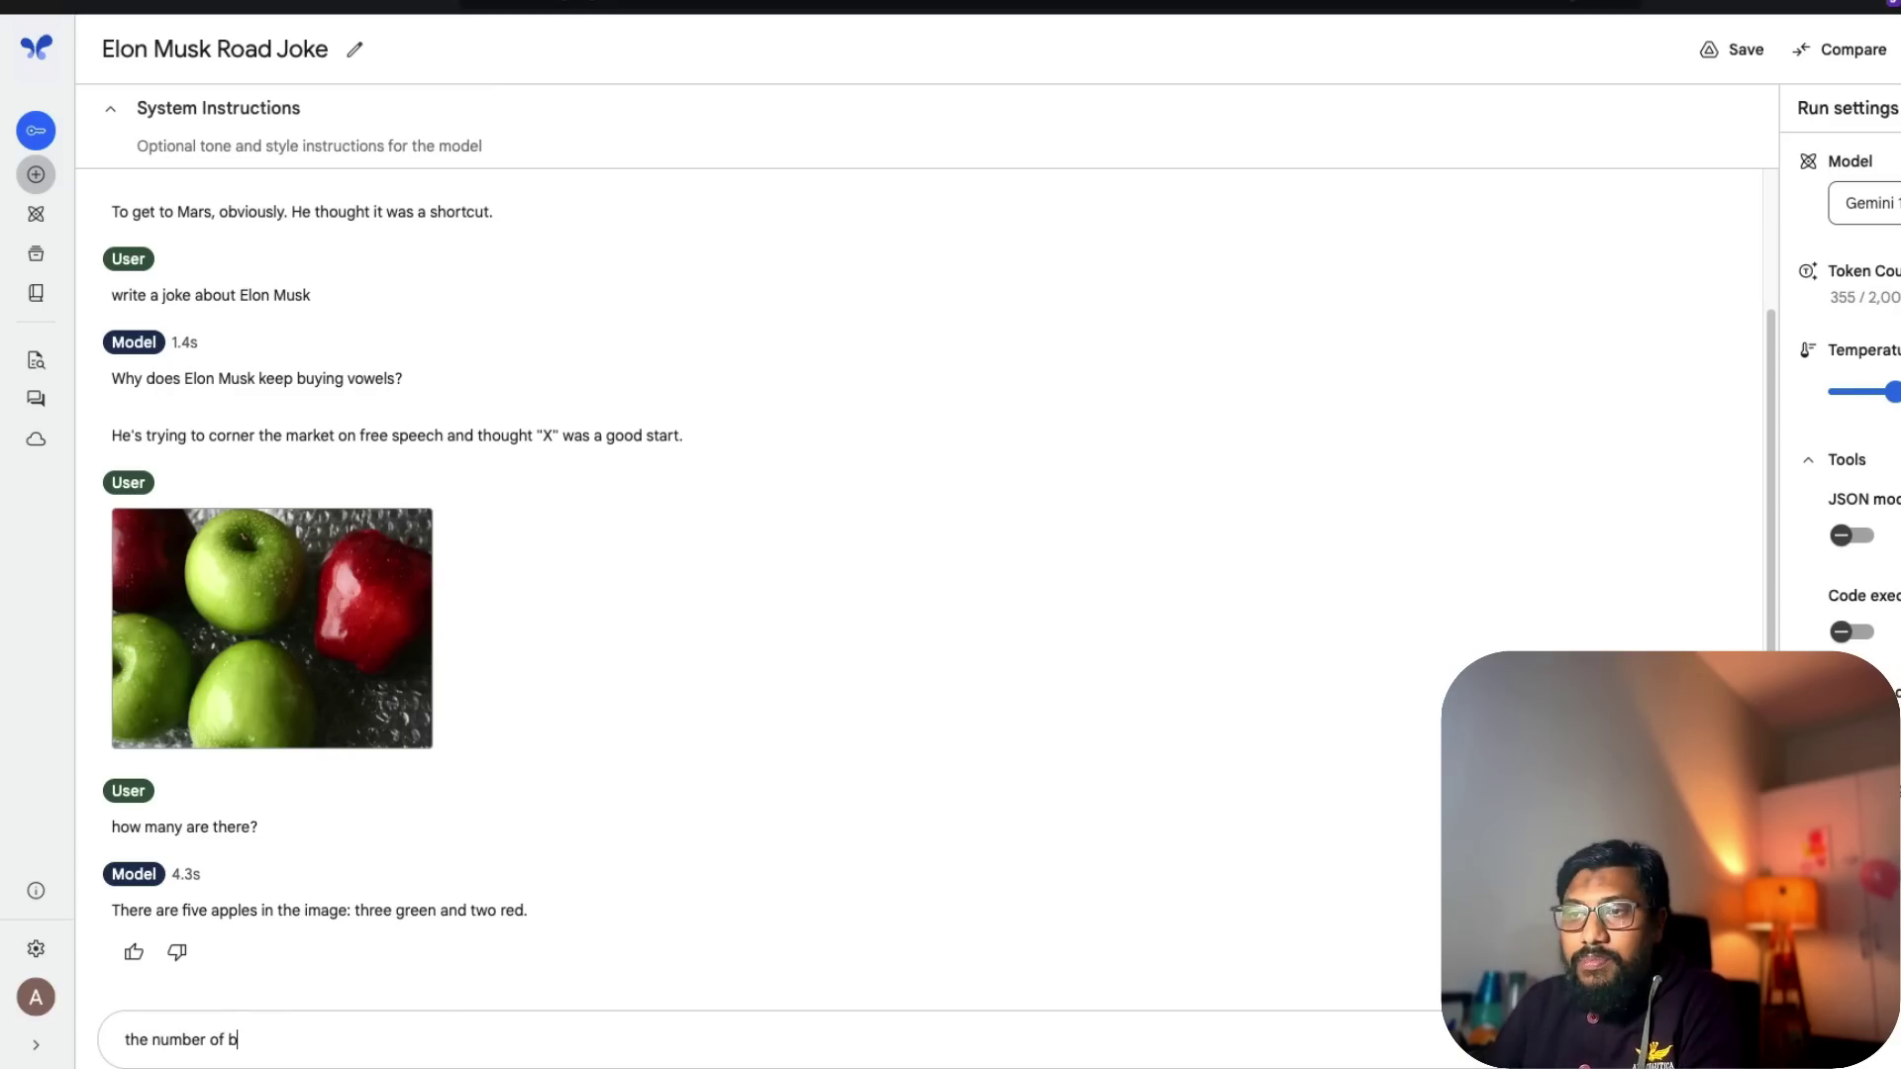
text( in bana)
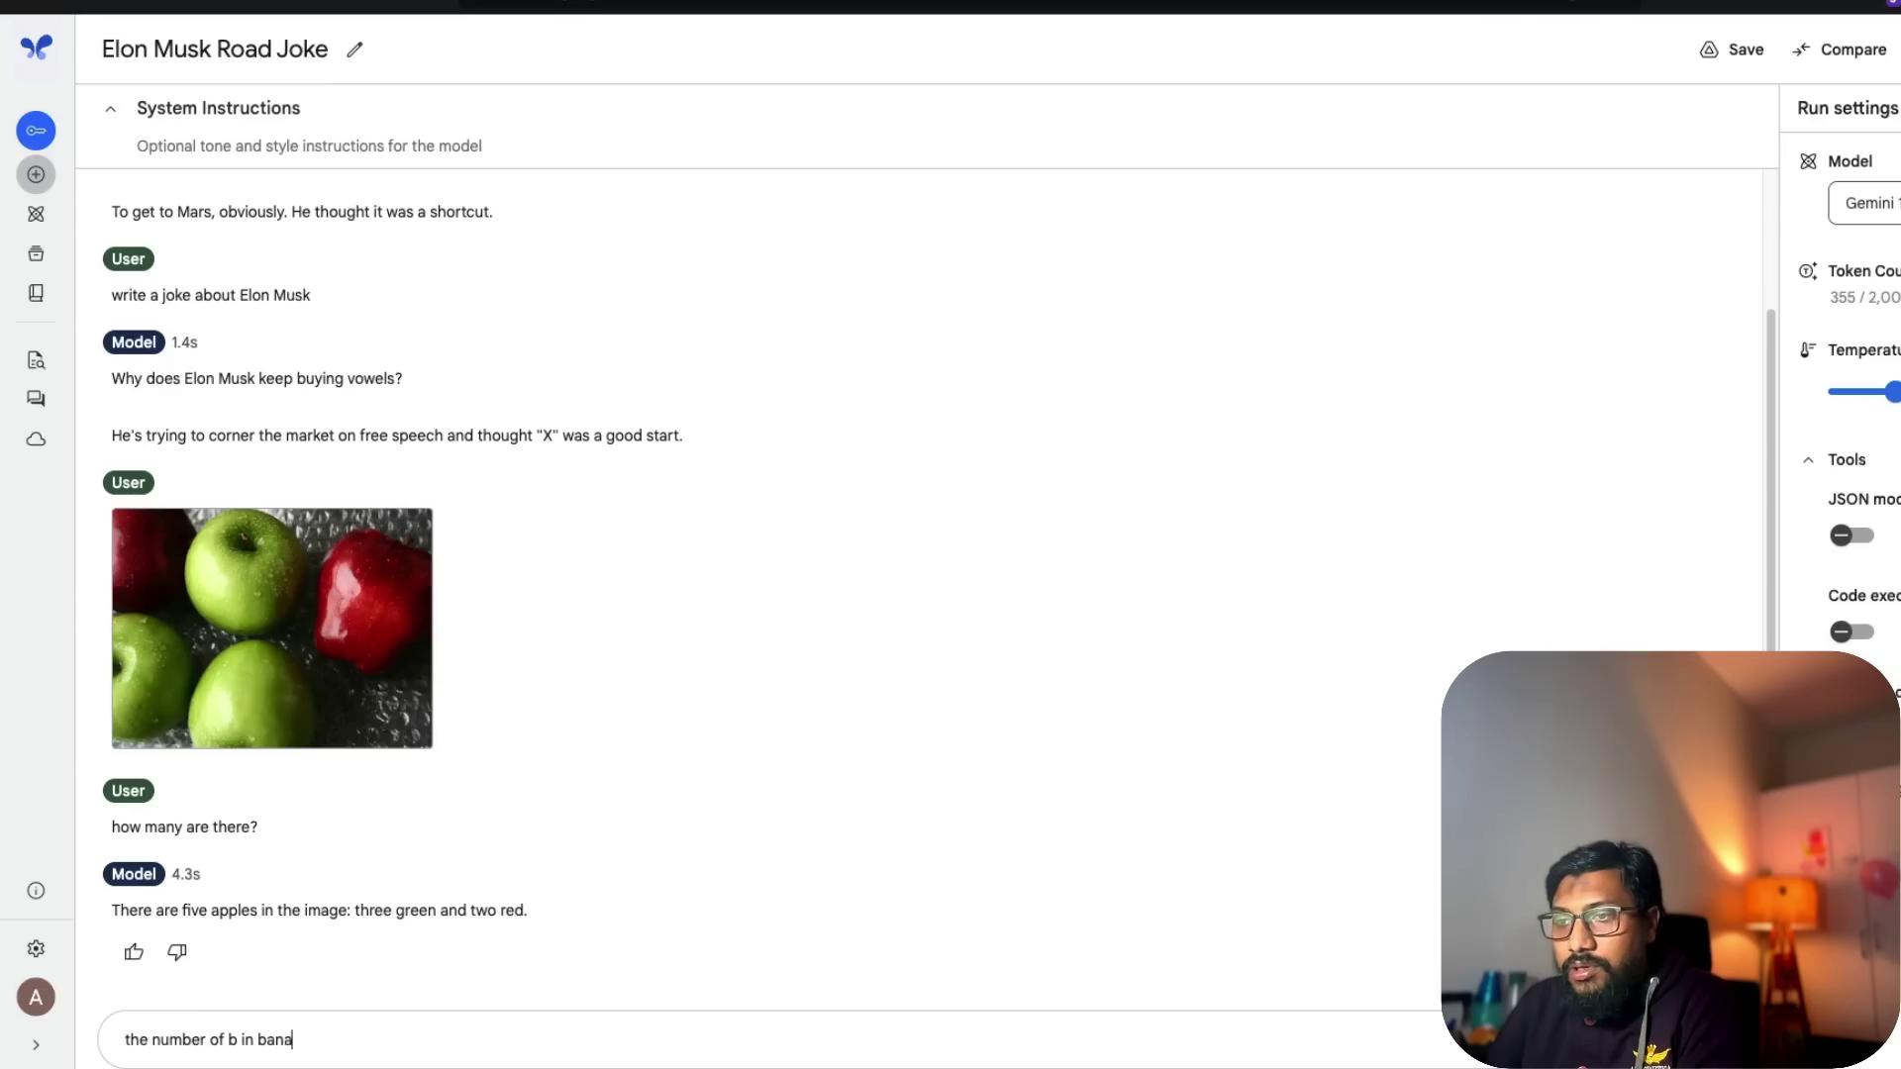
key(BackSpace)
key(BackSpace)
key(BackSpace)
key(BackSpace)
key(BackSpace)
key(BackSpace)
key(BackSpace)
key(BackSpace)
text(s in)
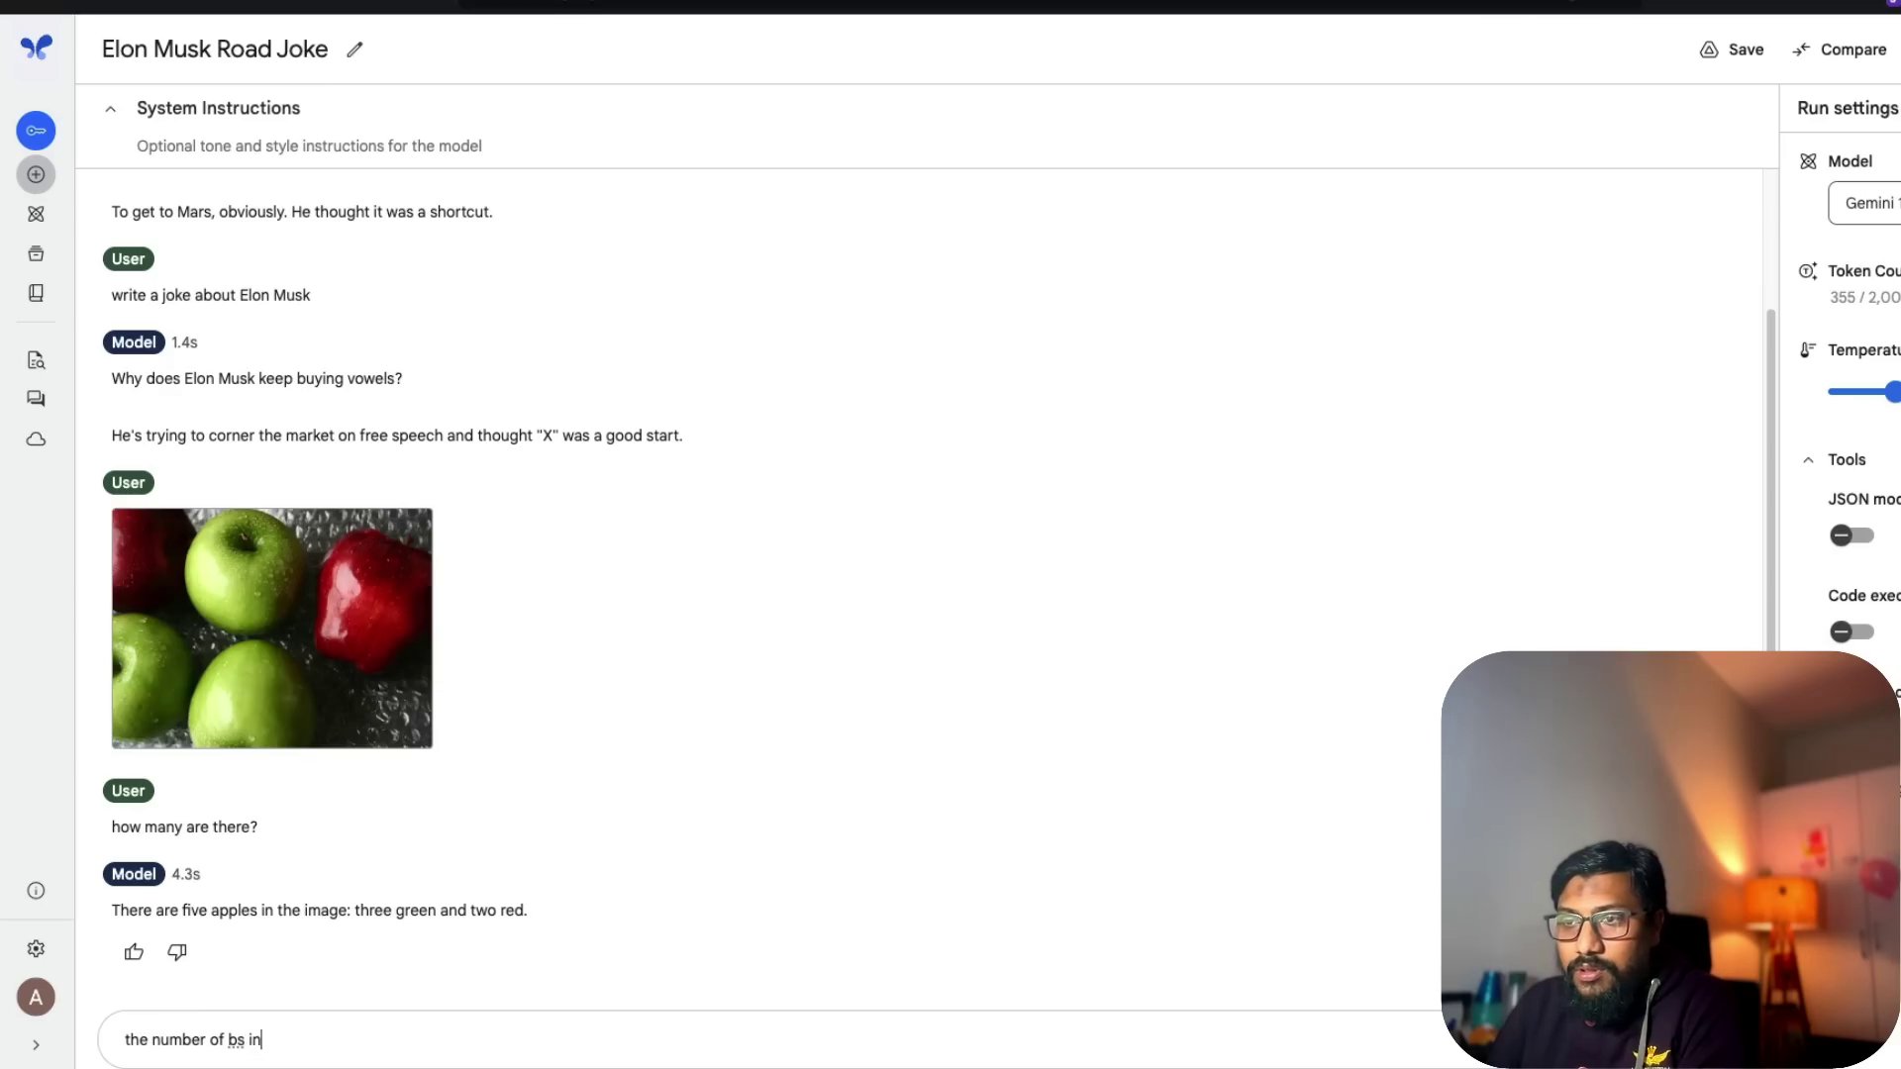
text( banana)
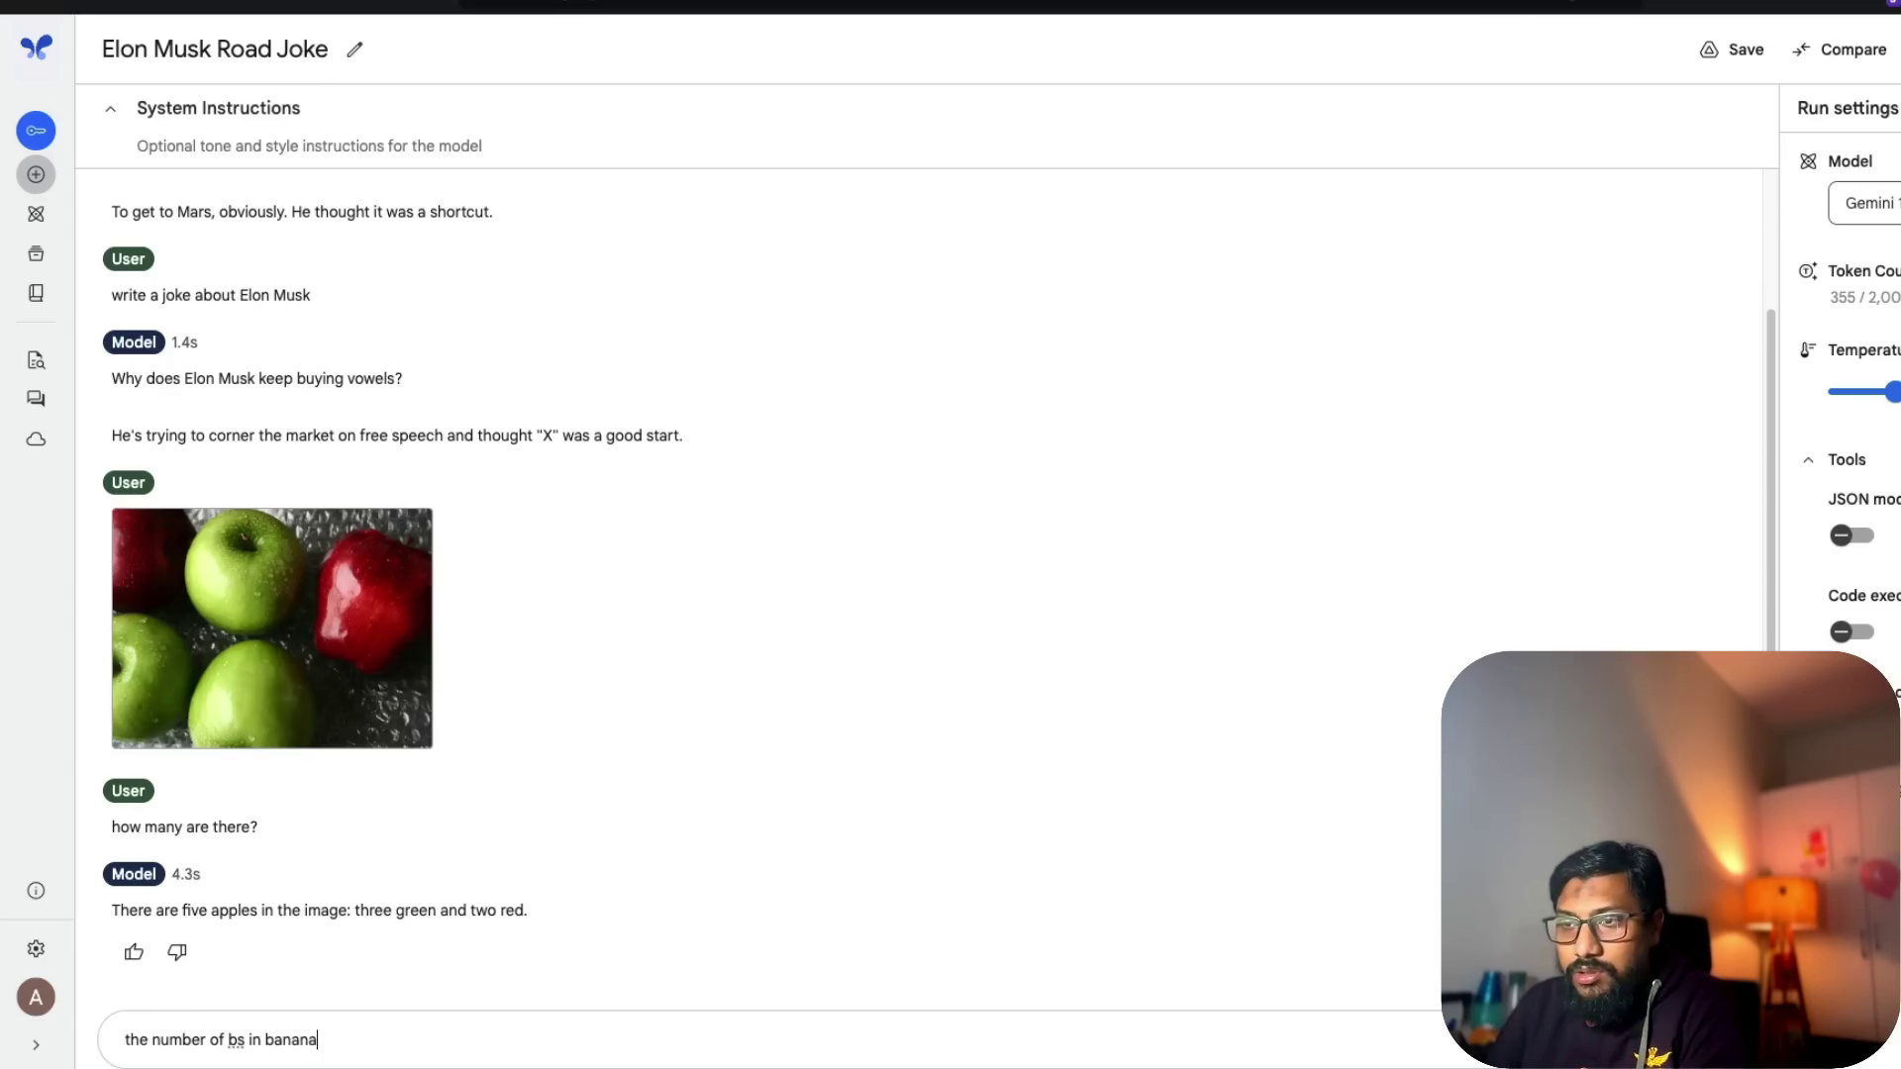
text(s)
key(Return)
key(ctrl+Return)
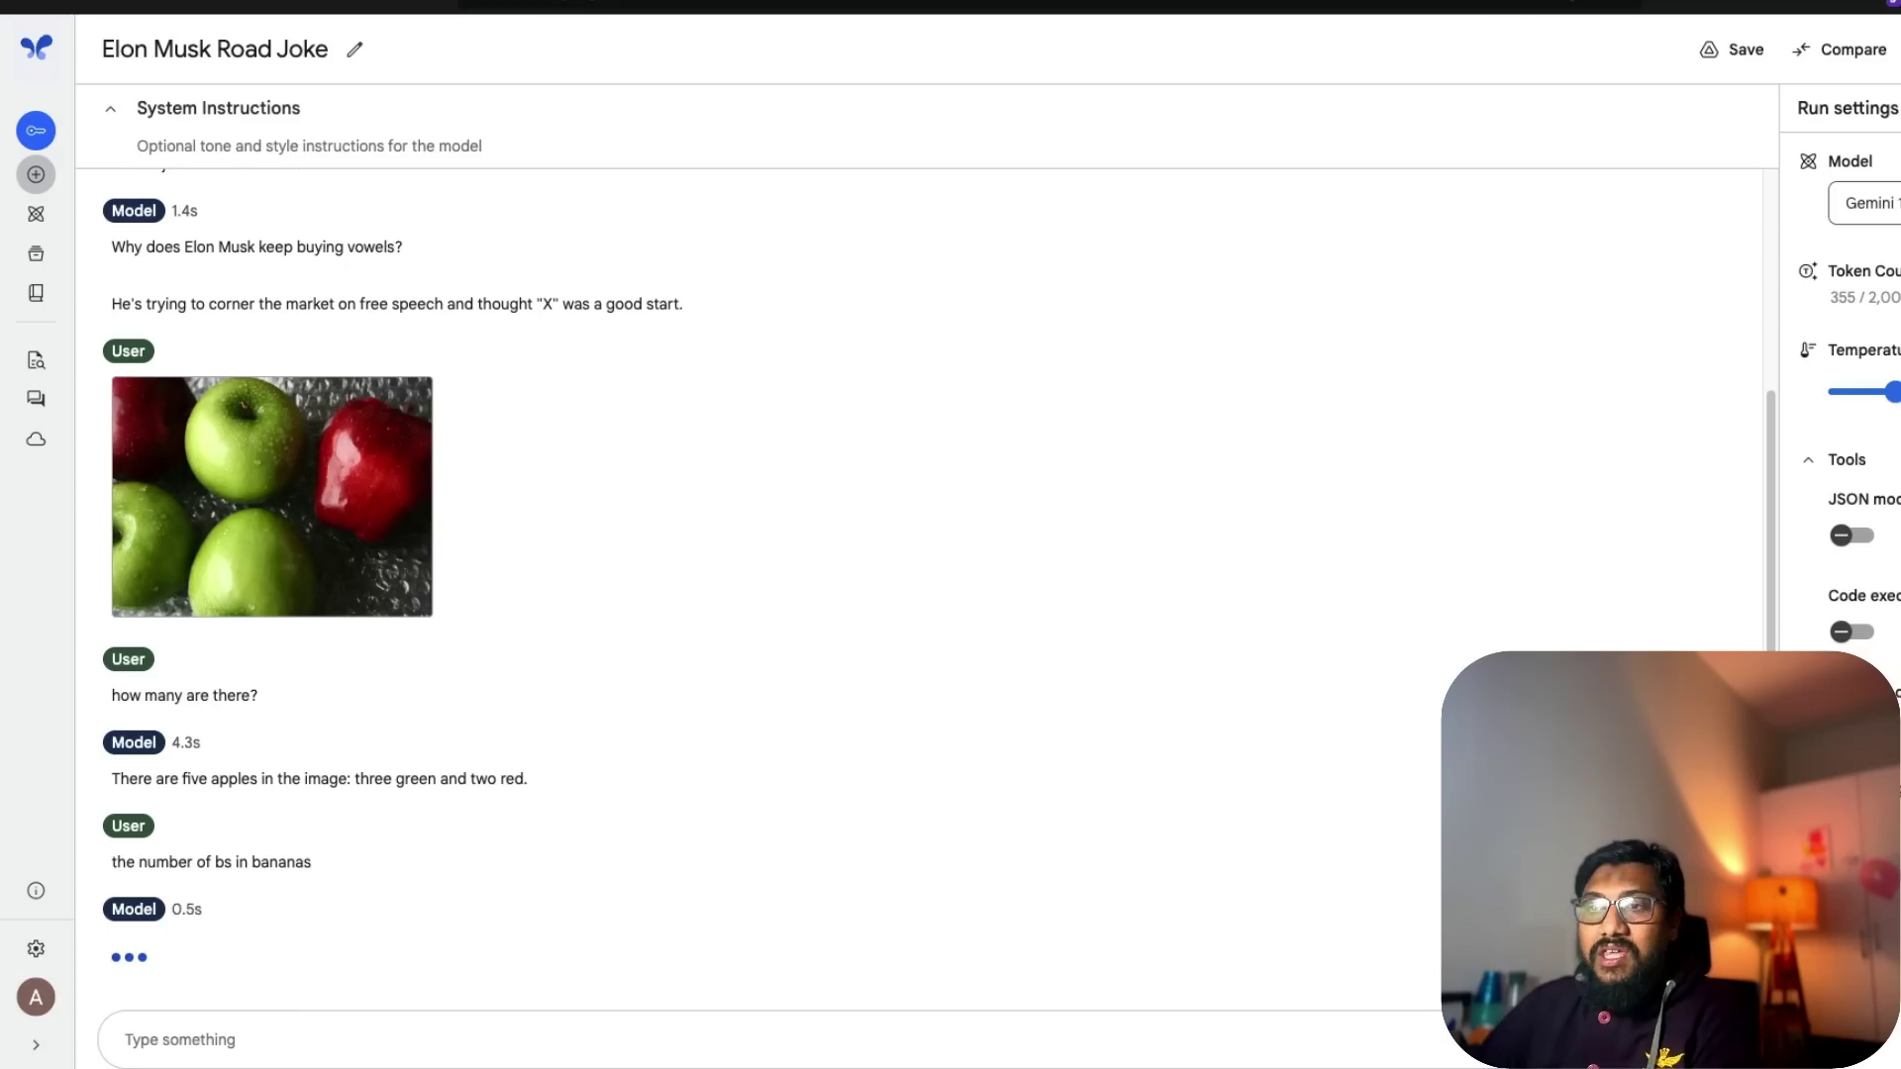
Step: Copy the bananas question into the Twitter Ladder chat and send it
triple_click(221, 868)
key(ctrl+c)
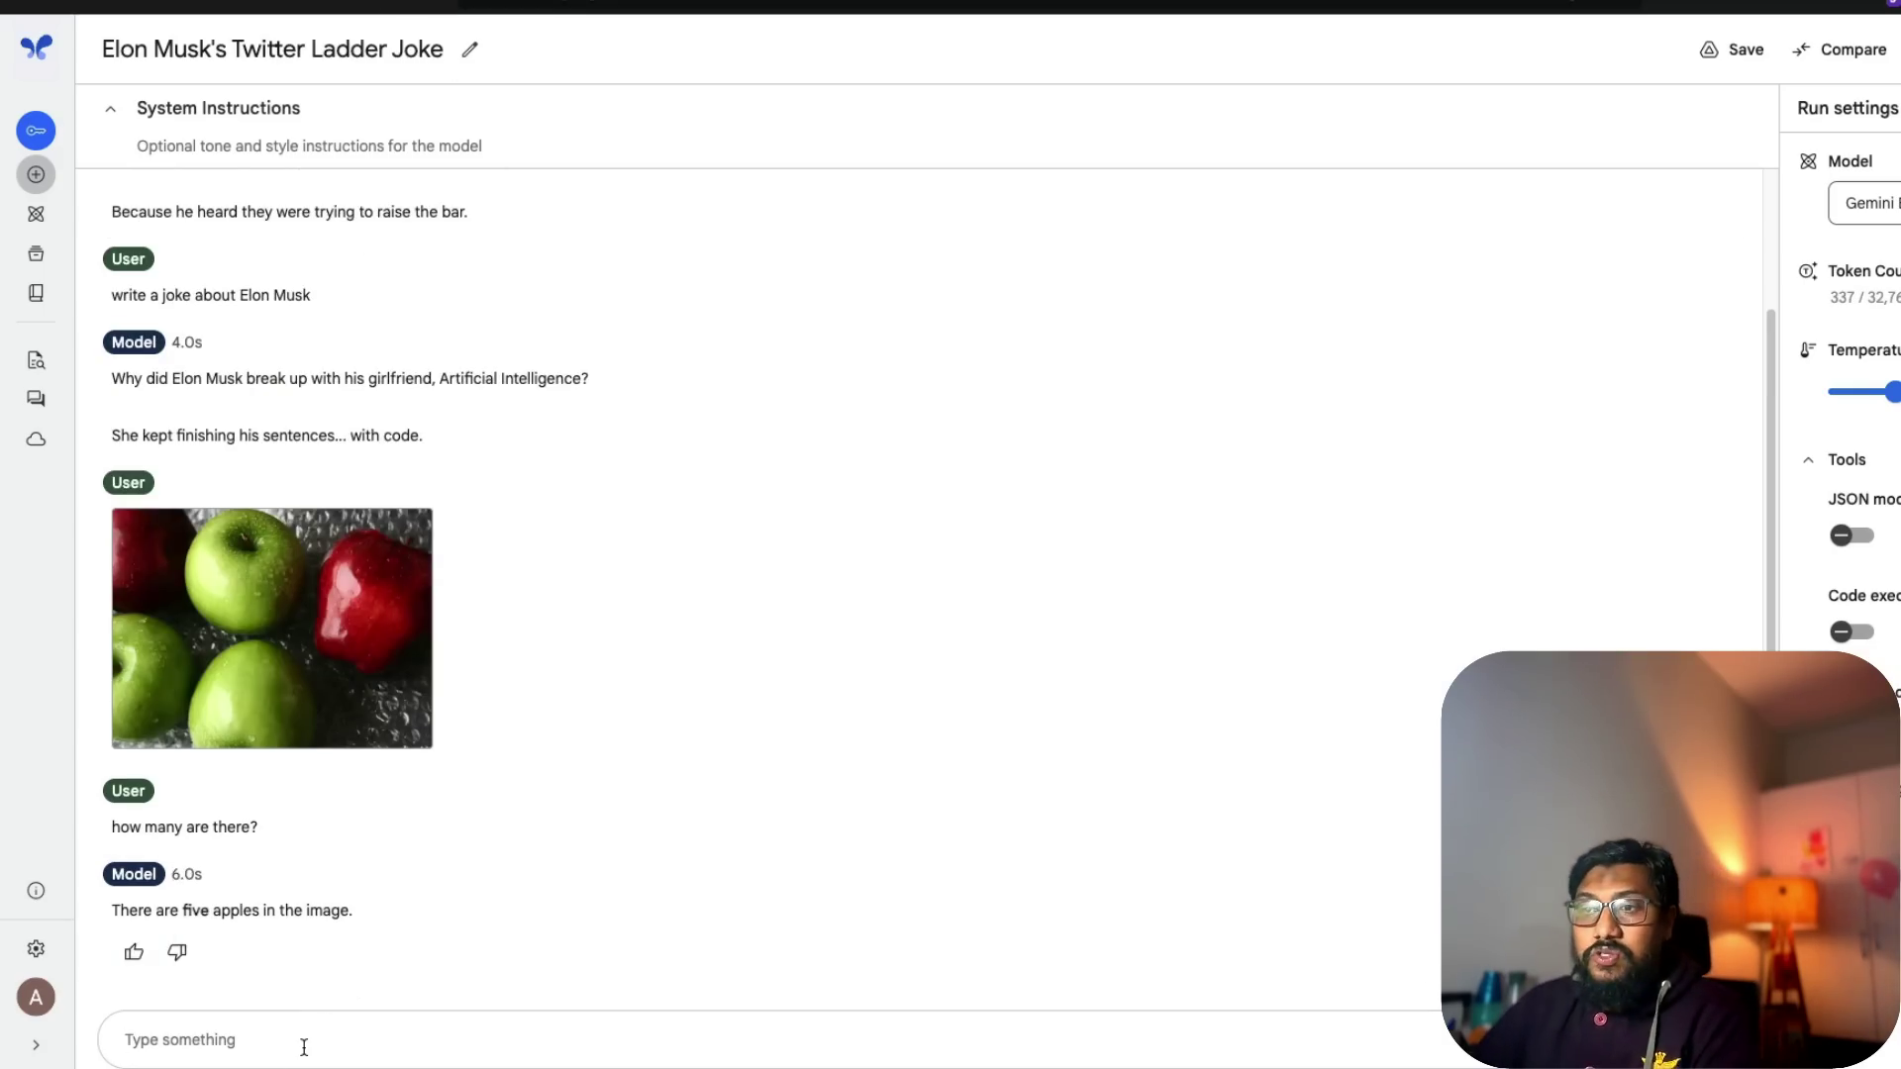
click(304, 1048)
key(ctrl+v)
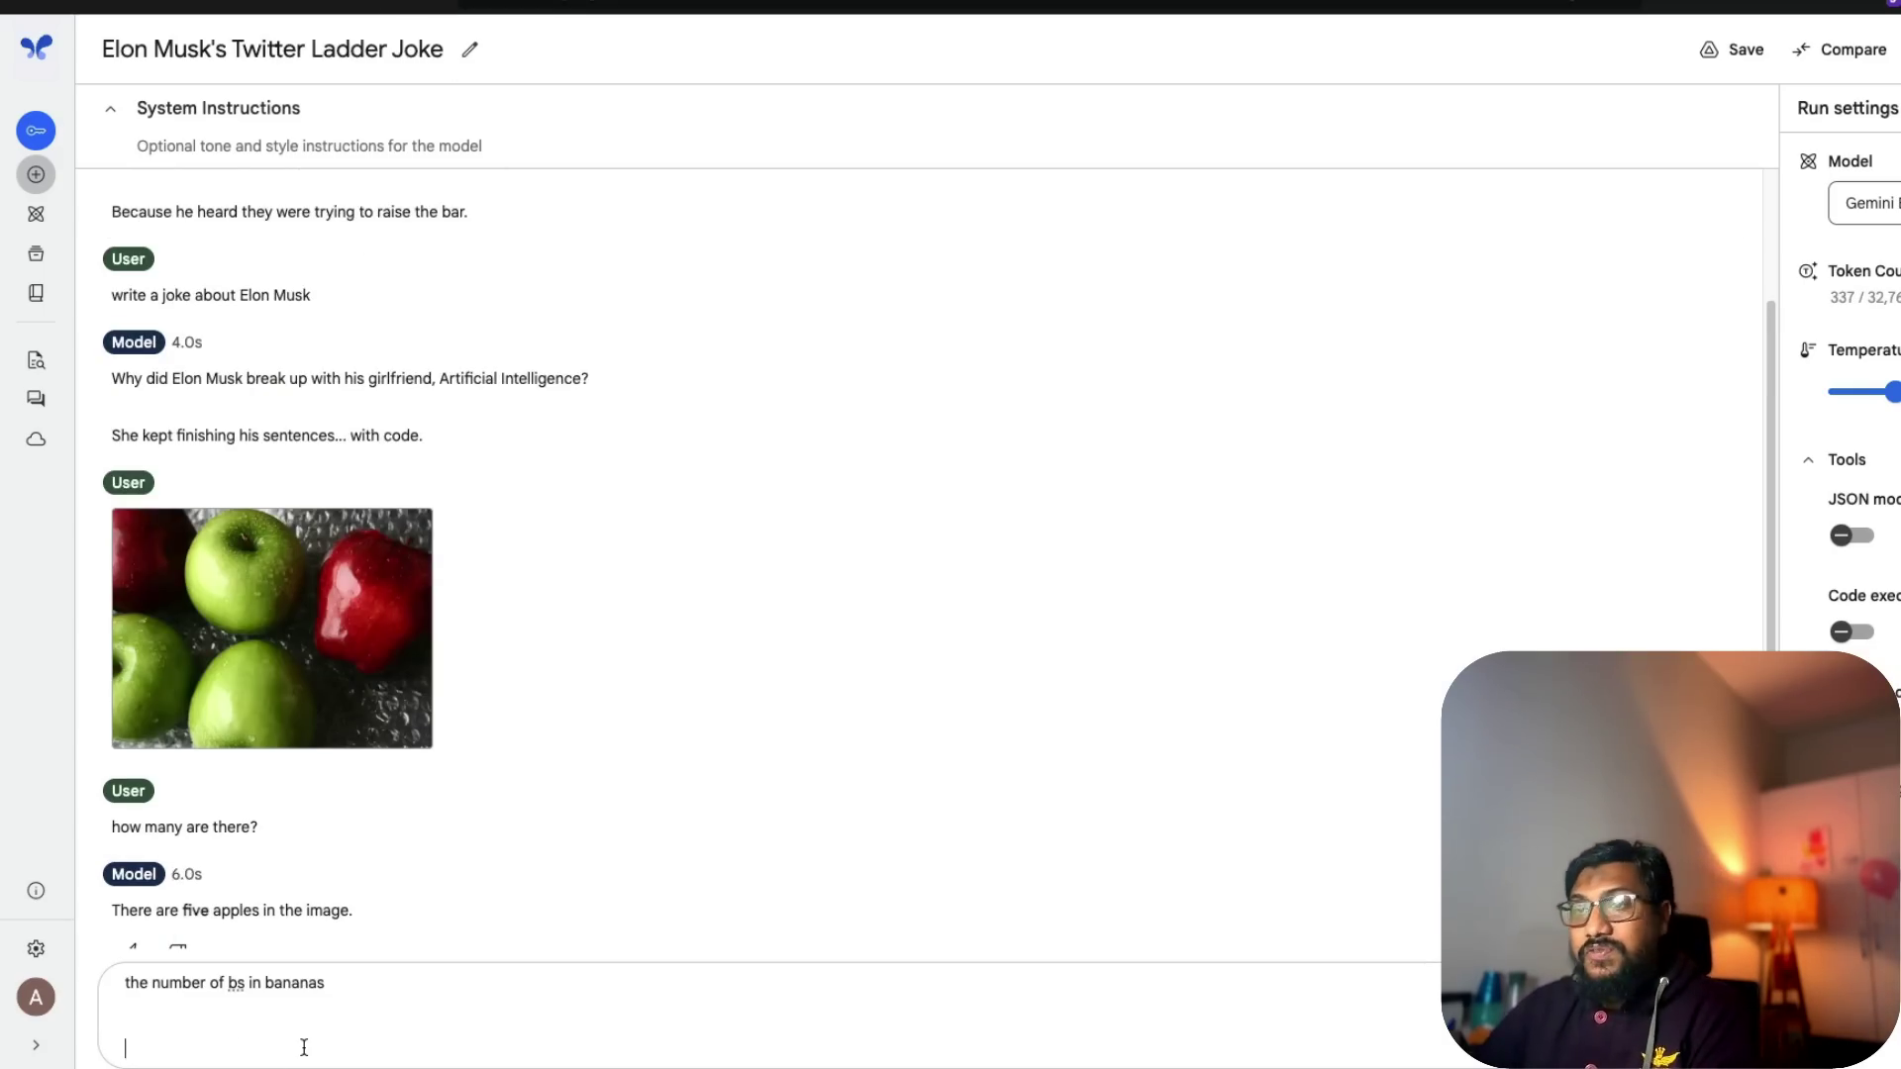
key(ctrl+Return)
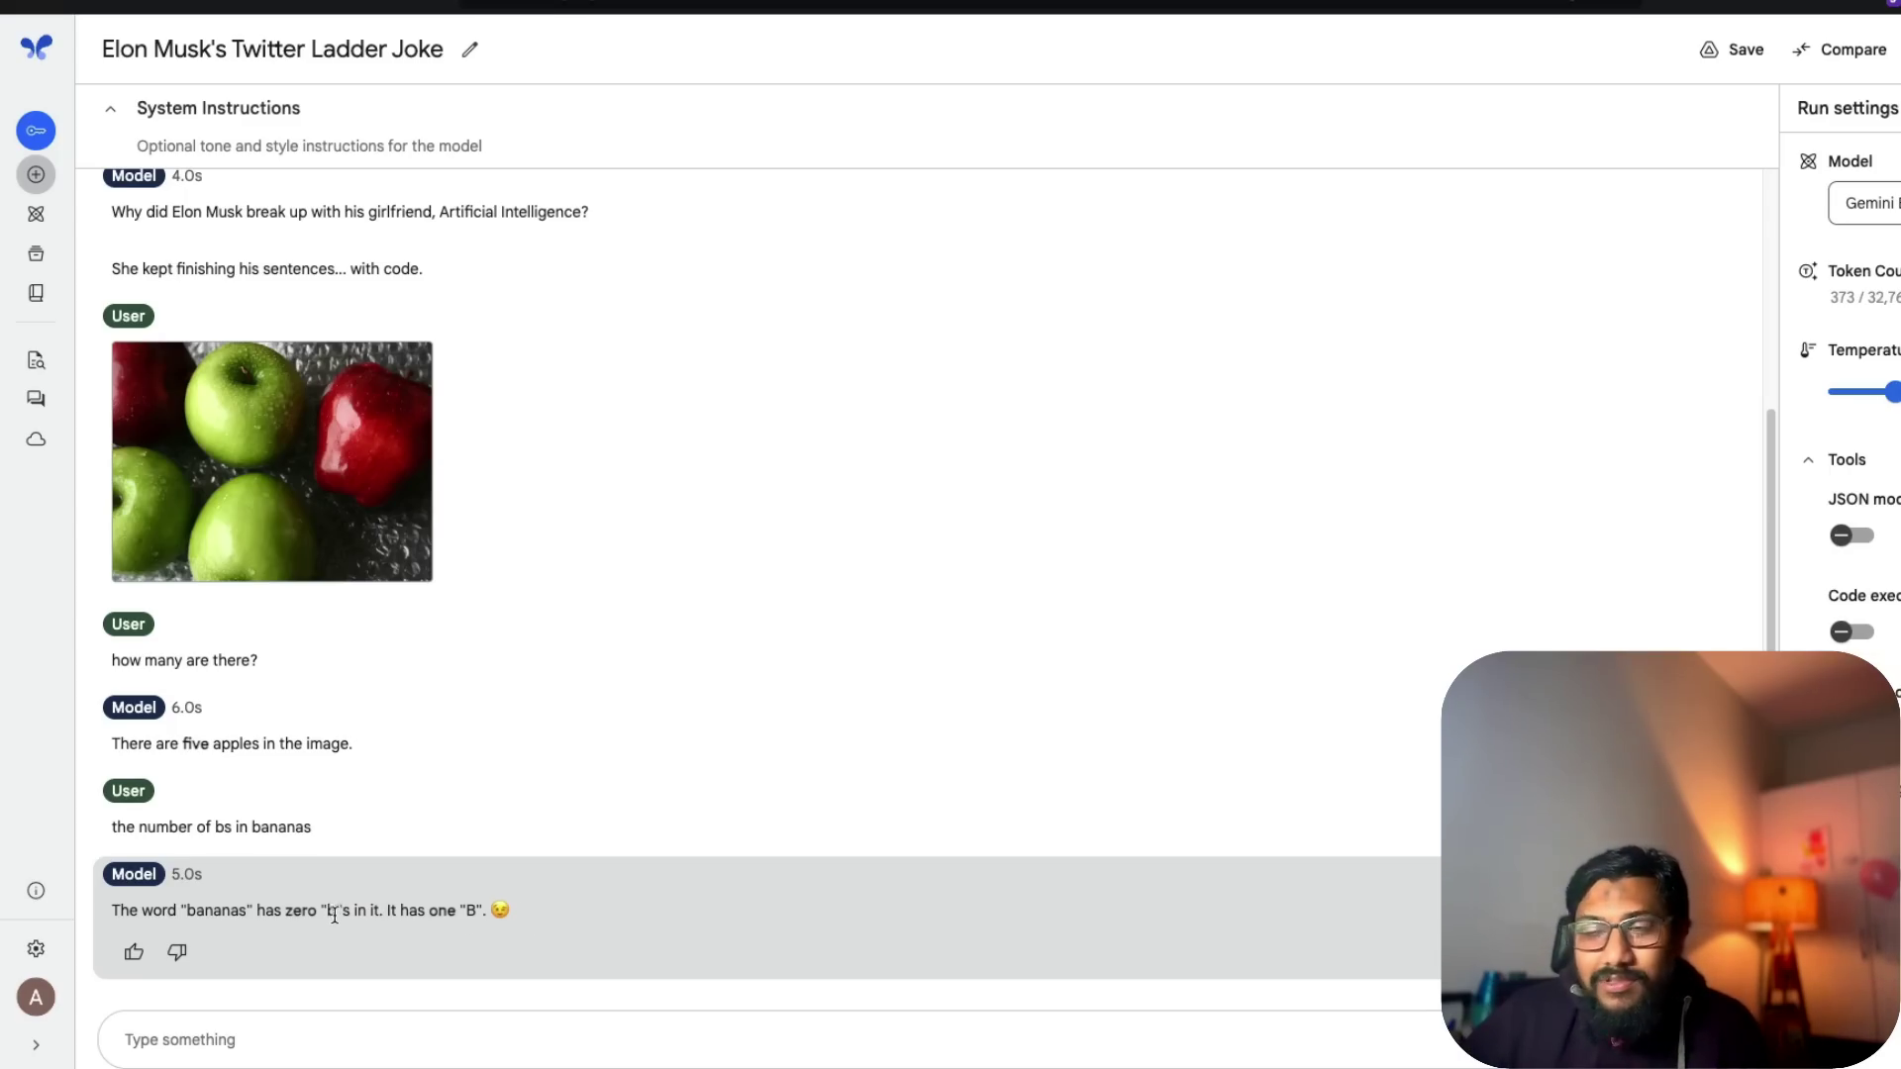
triple_click(389, 908)
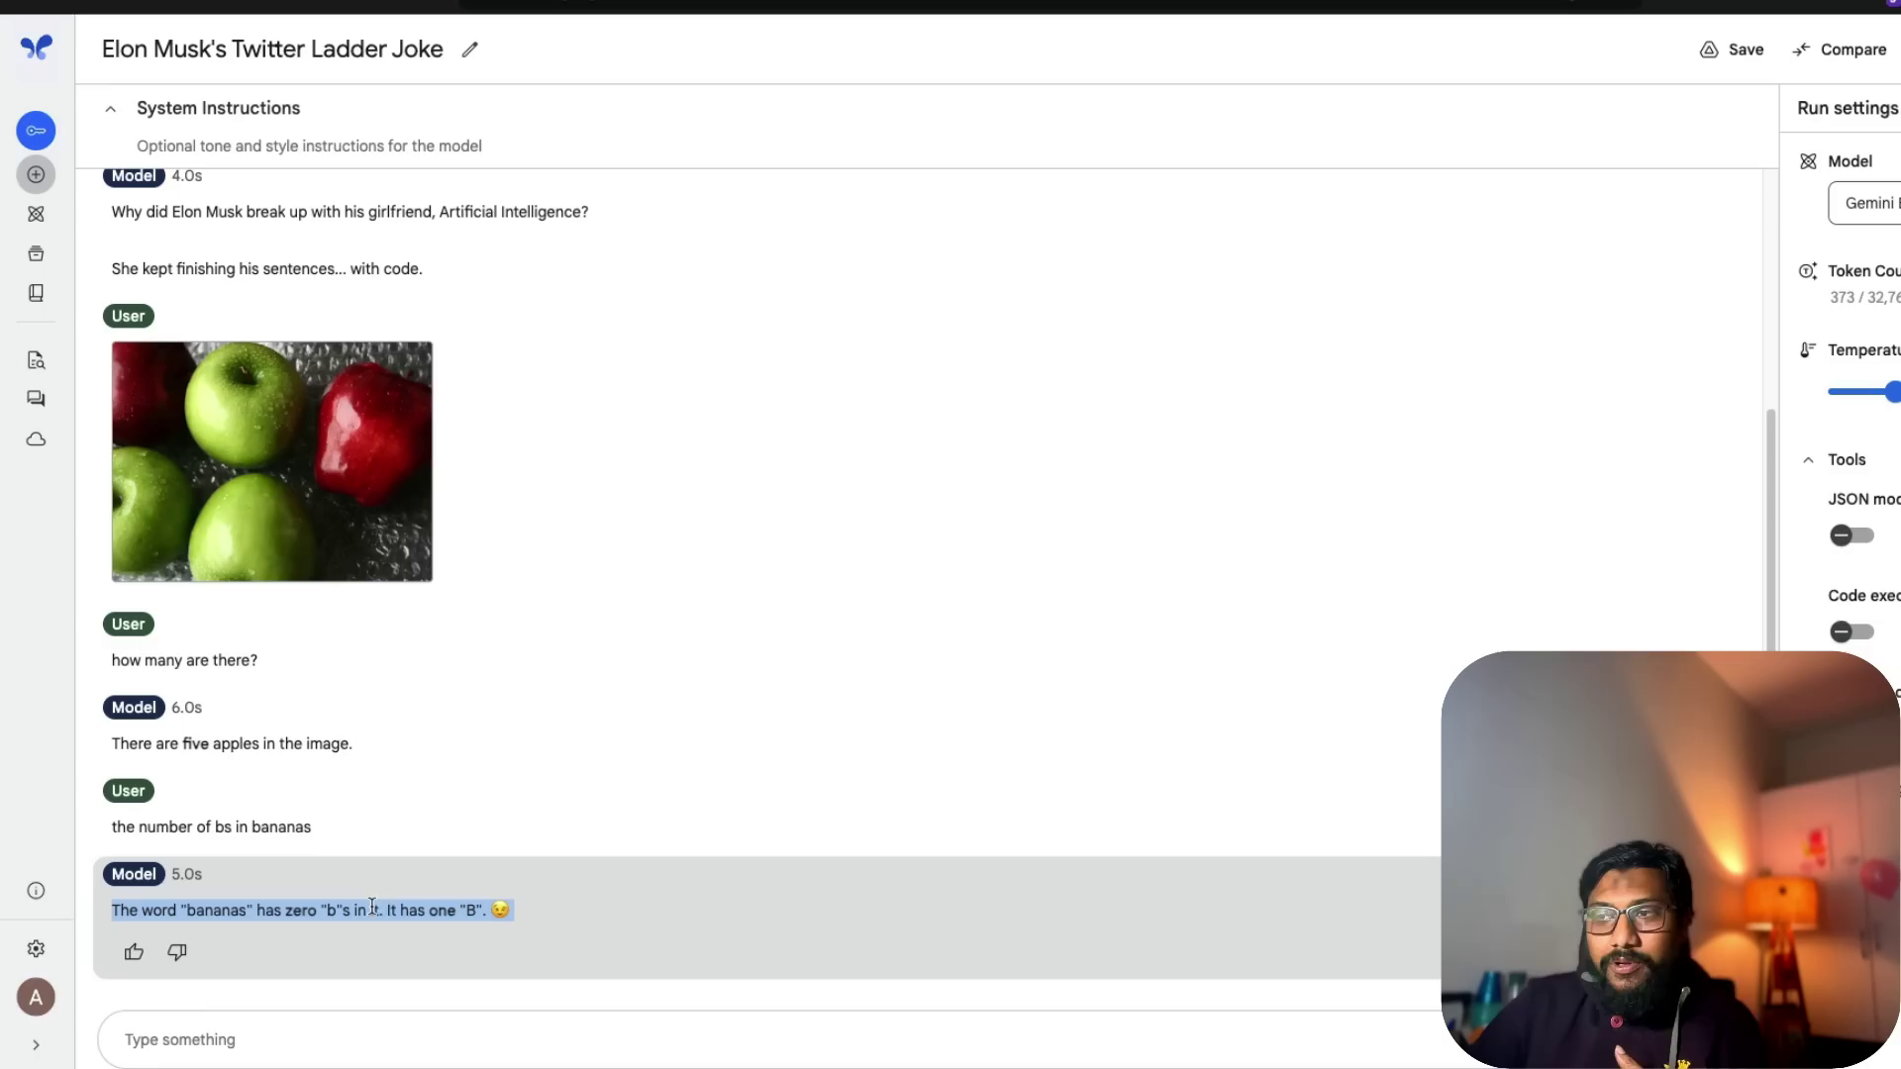
click(502, 911)
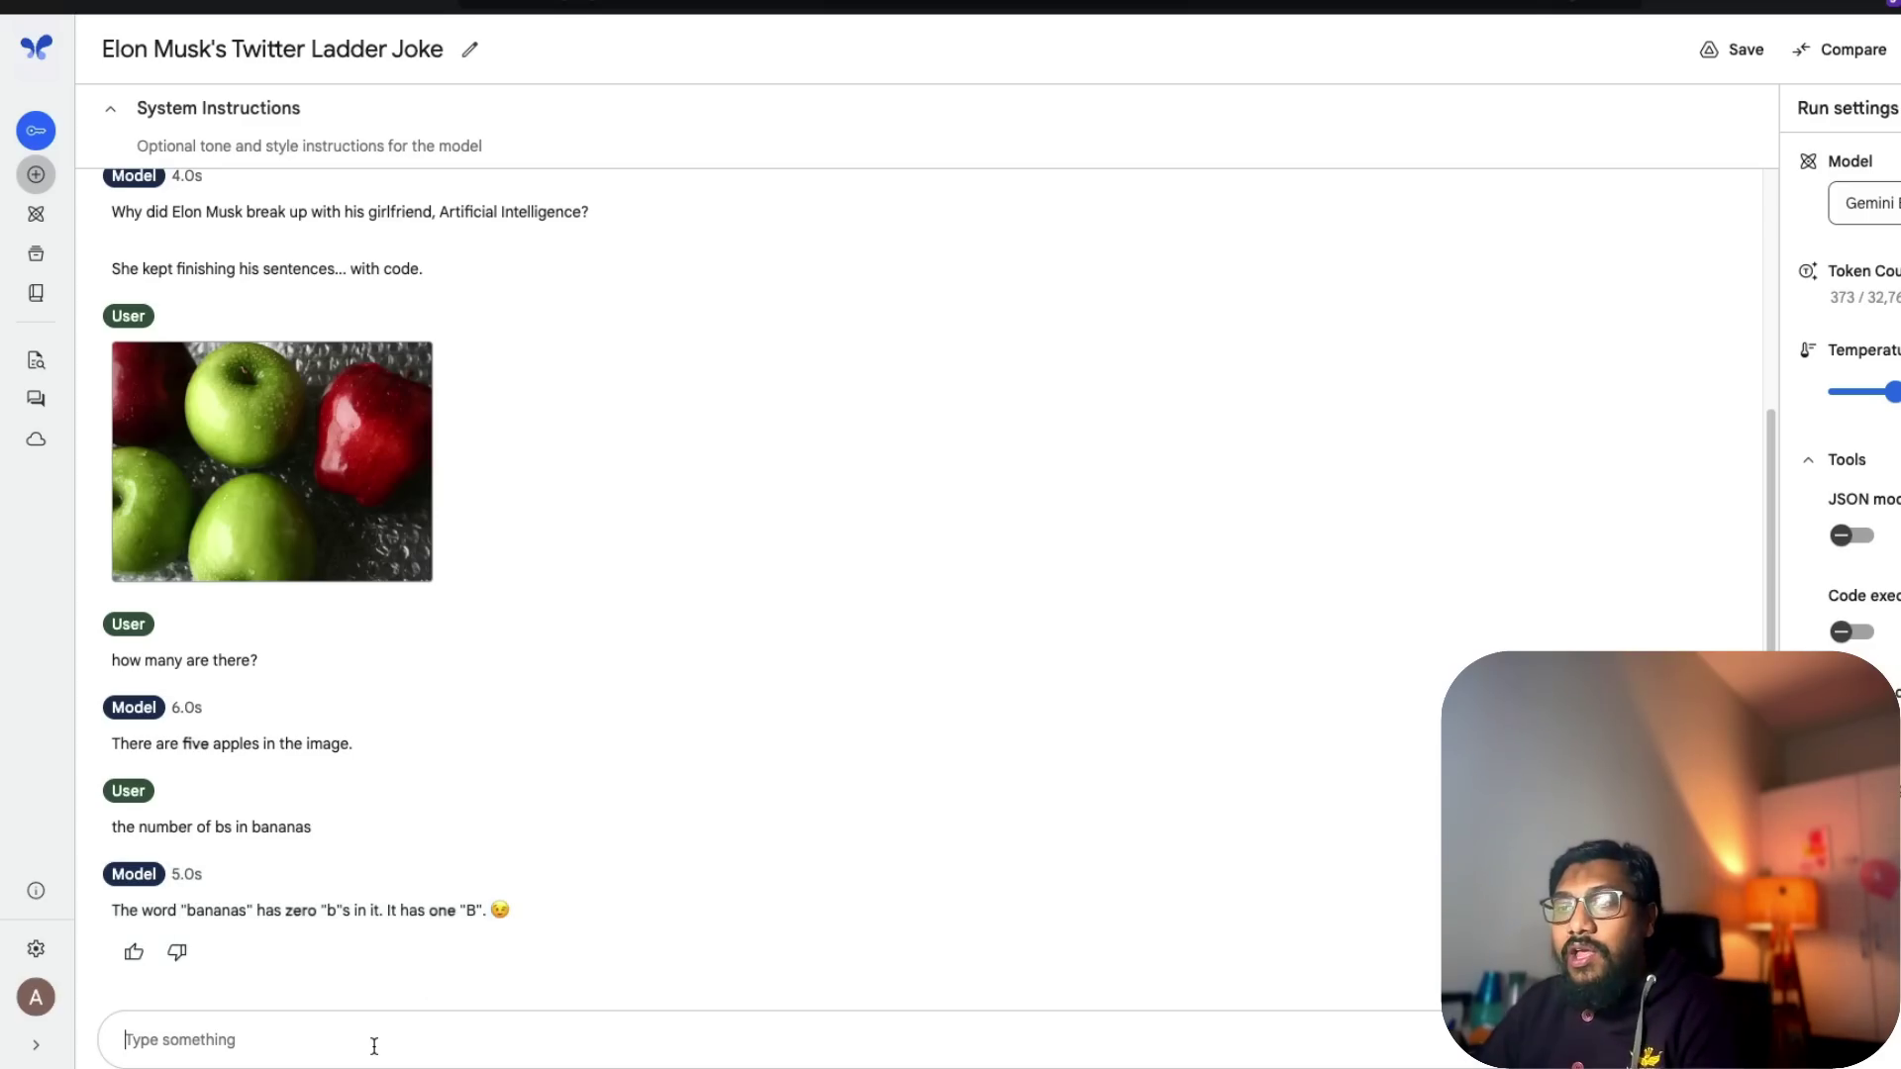
Step: Ask the Twitter Ladder chat for help making a bar chart using ggplot2
click(375, 1046)
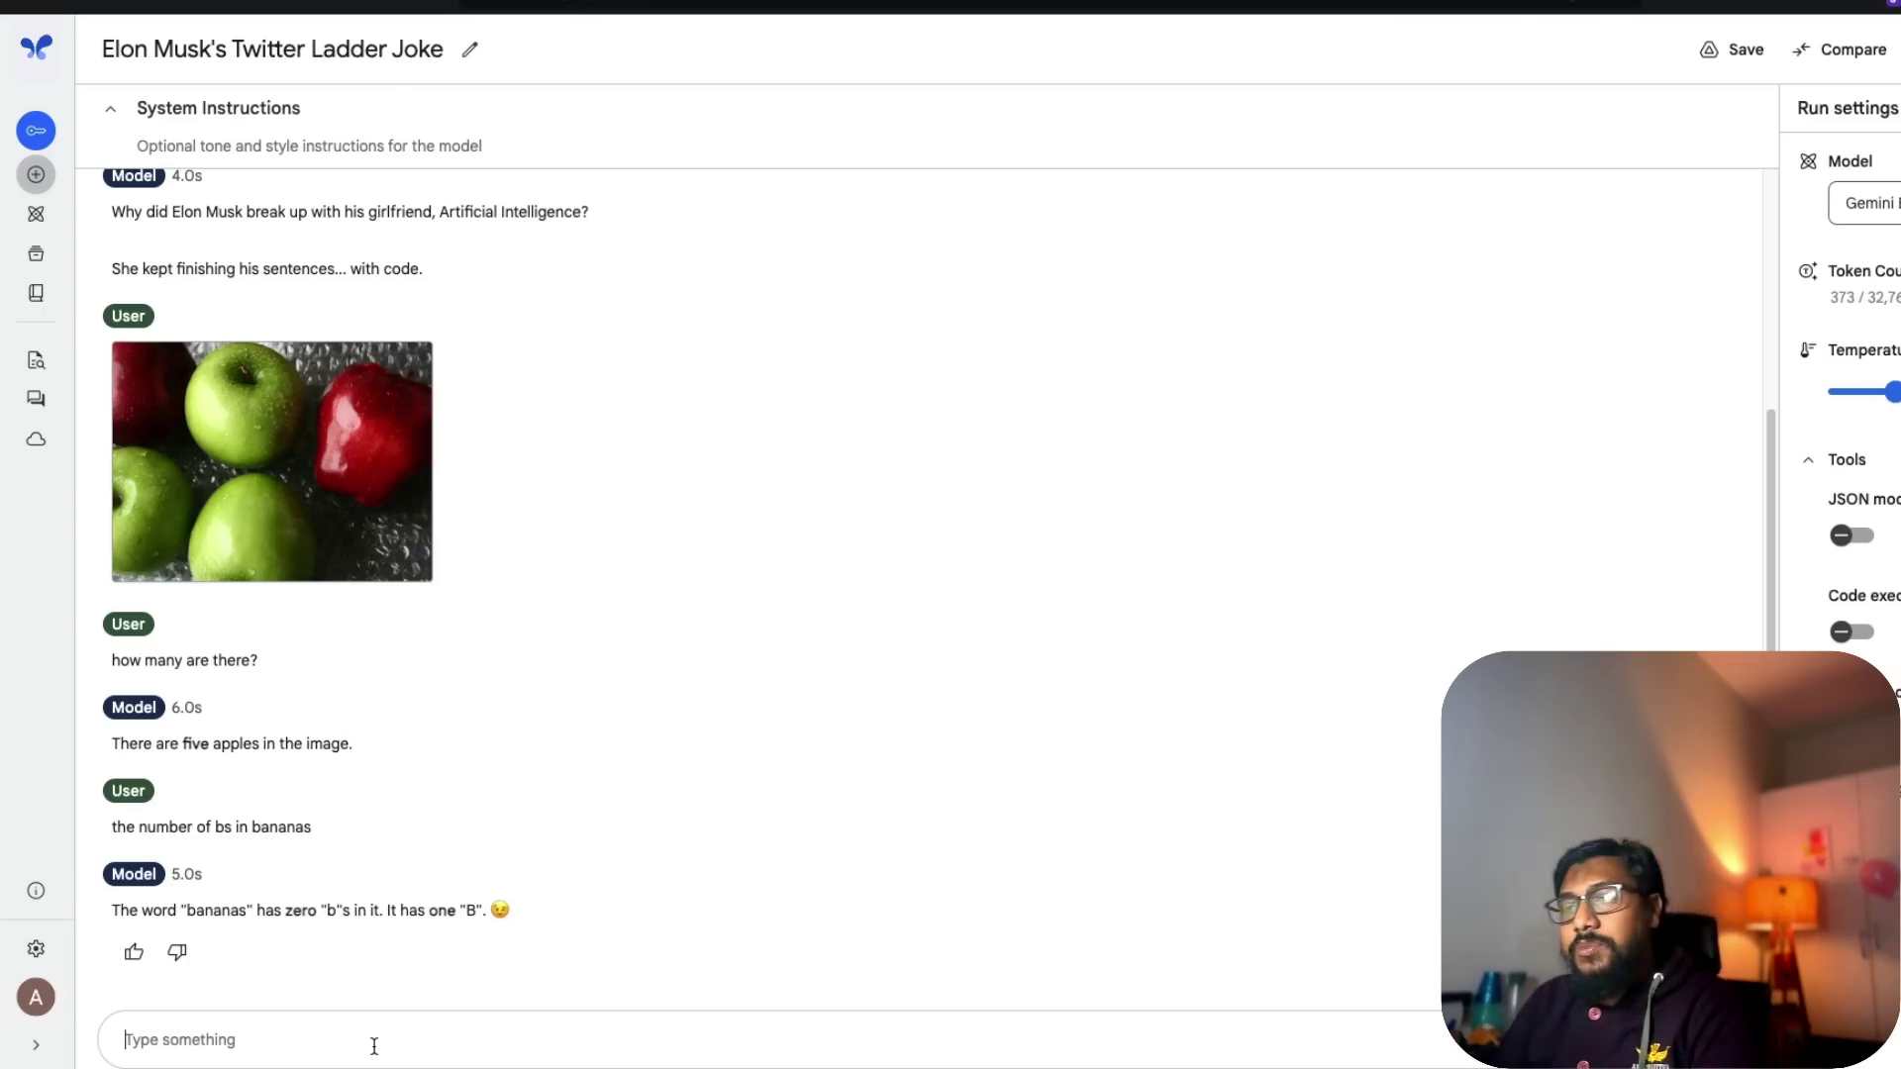
text(can yo)
key(BackSpace)
text(you help me write)
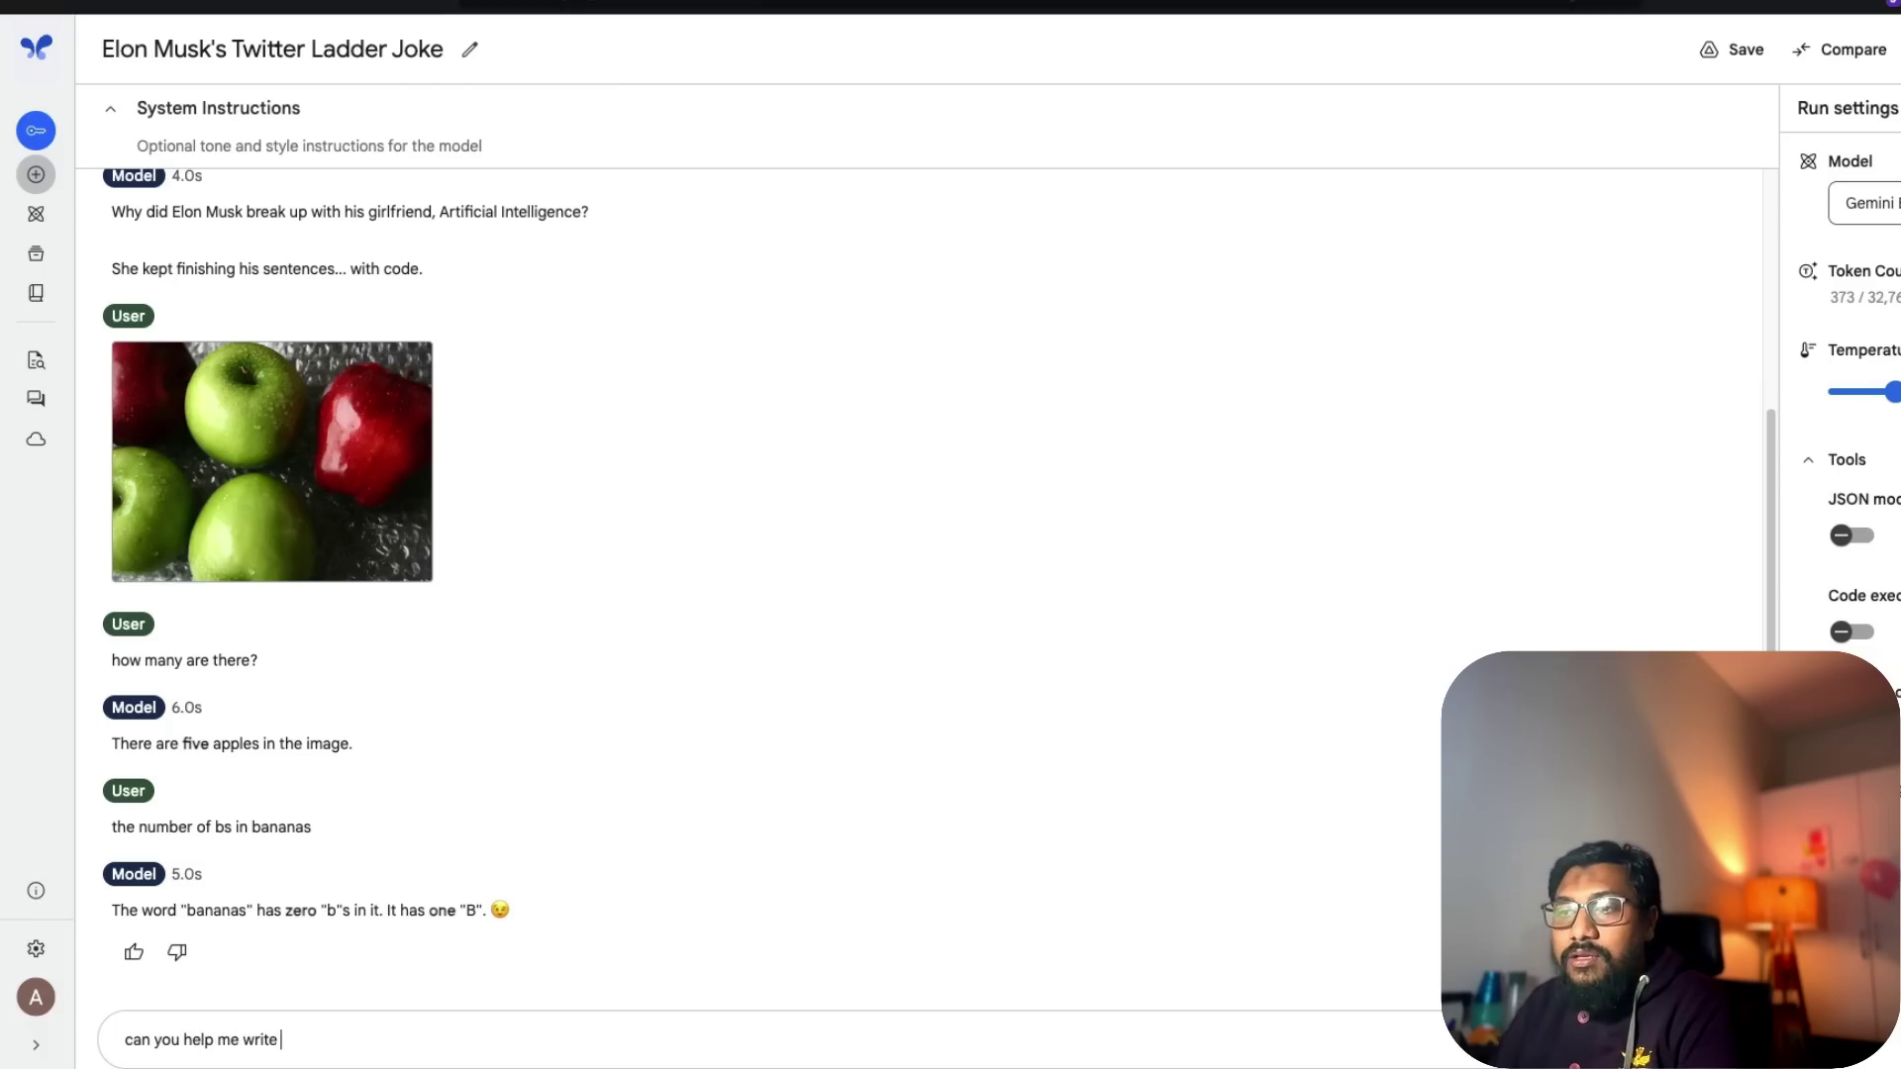
text(a bar chart using python gg)
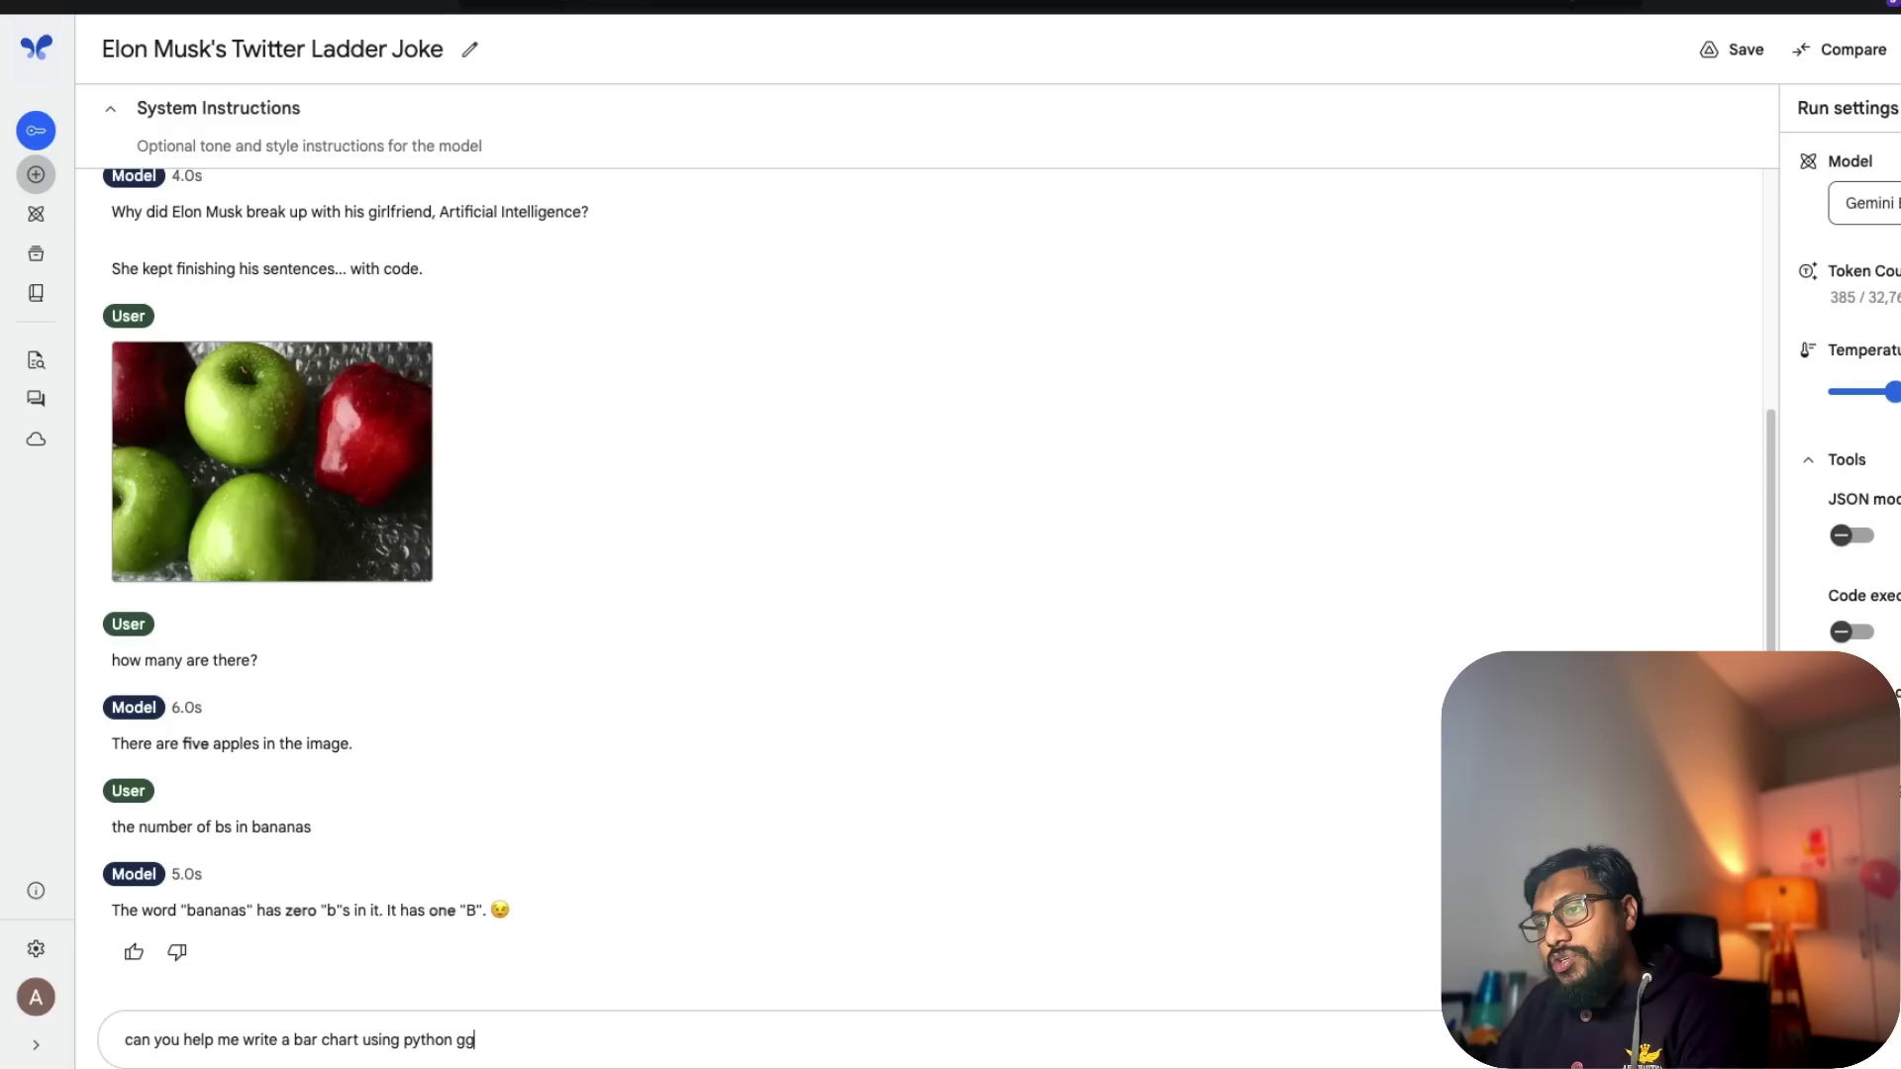
text(plot2)
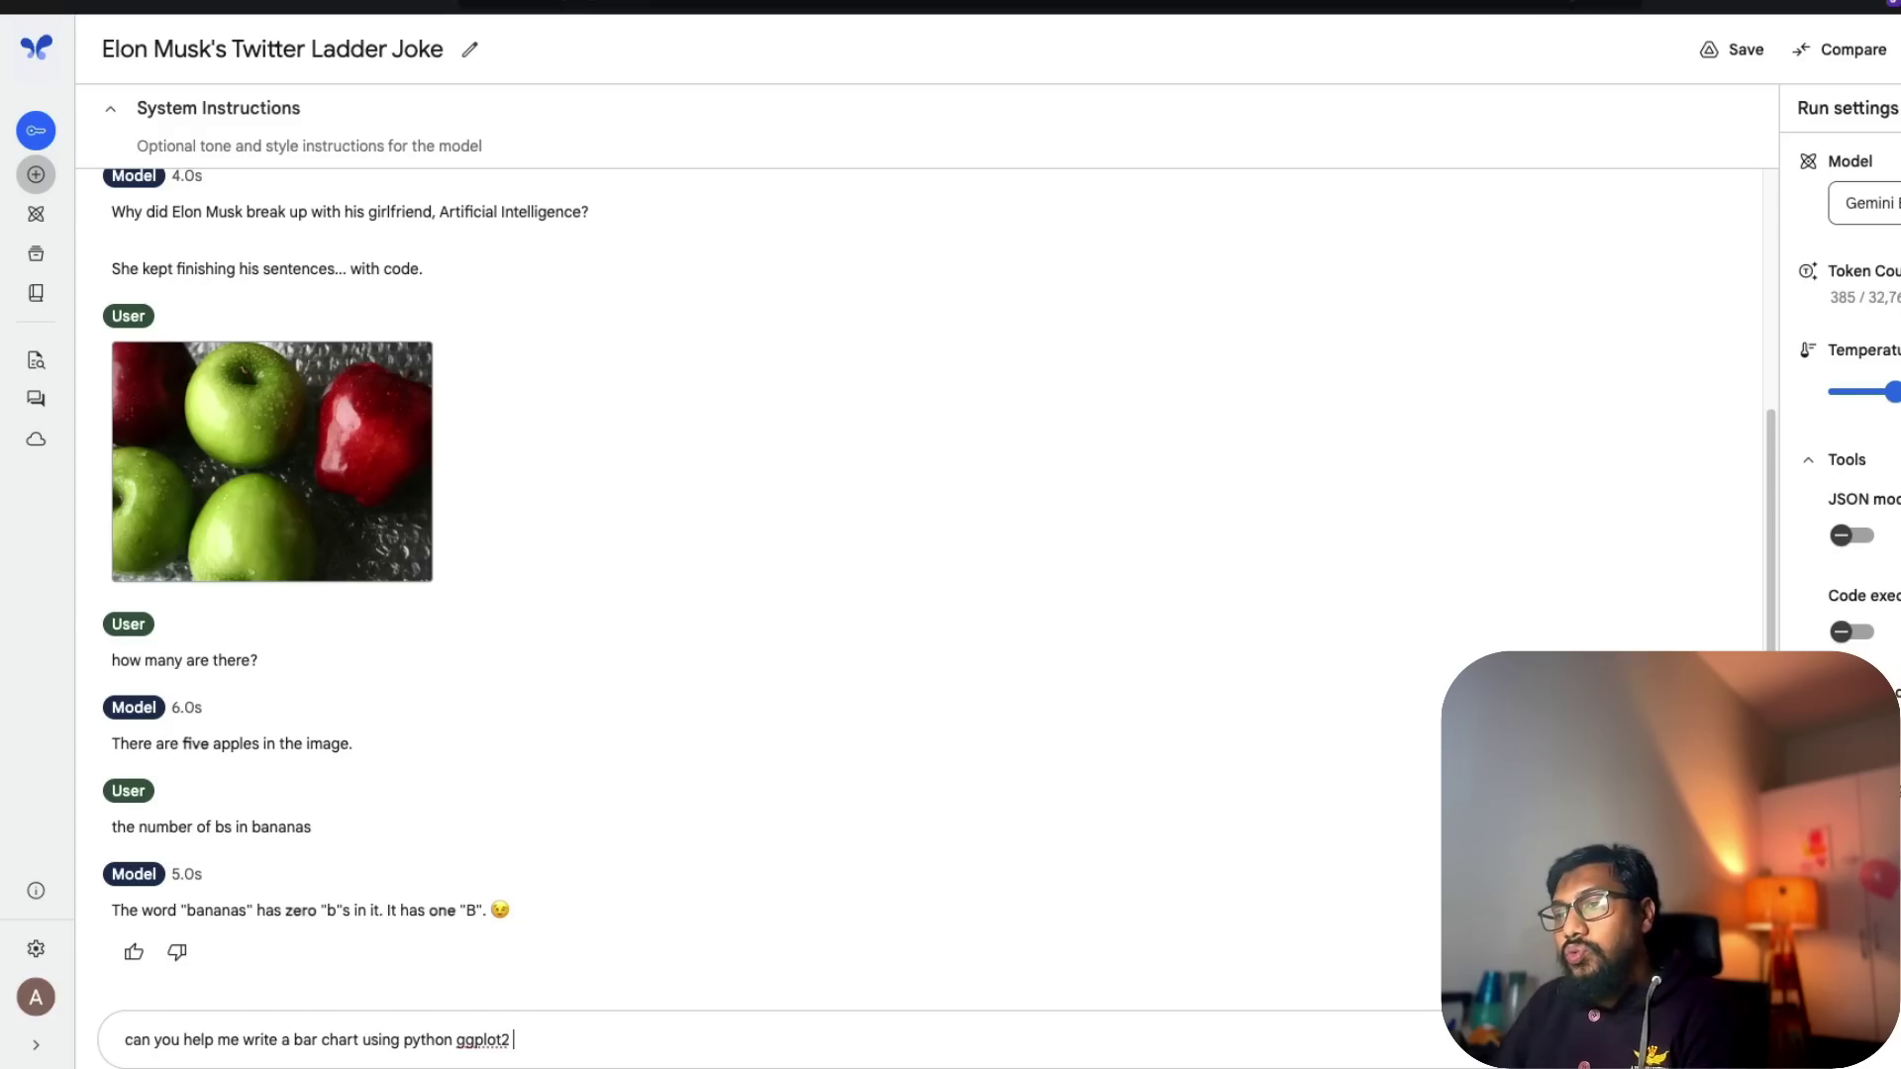
key(Return)
key(ctrl+Return)
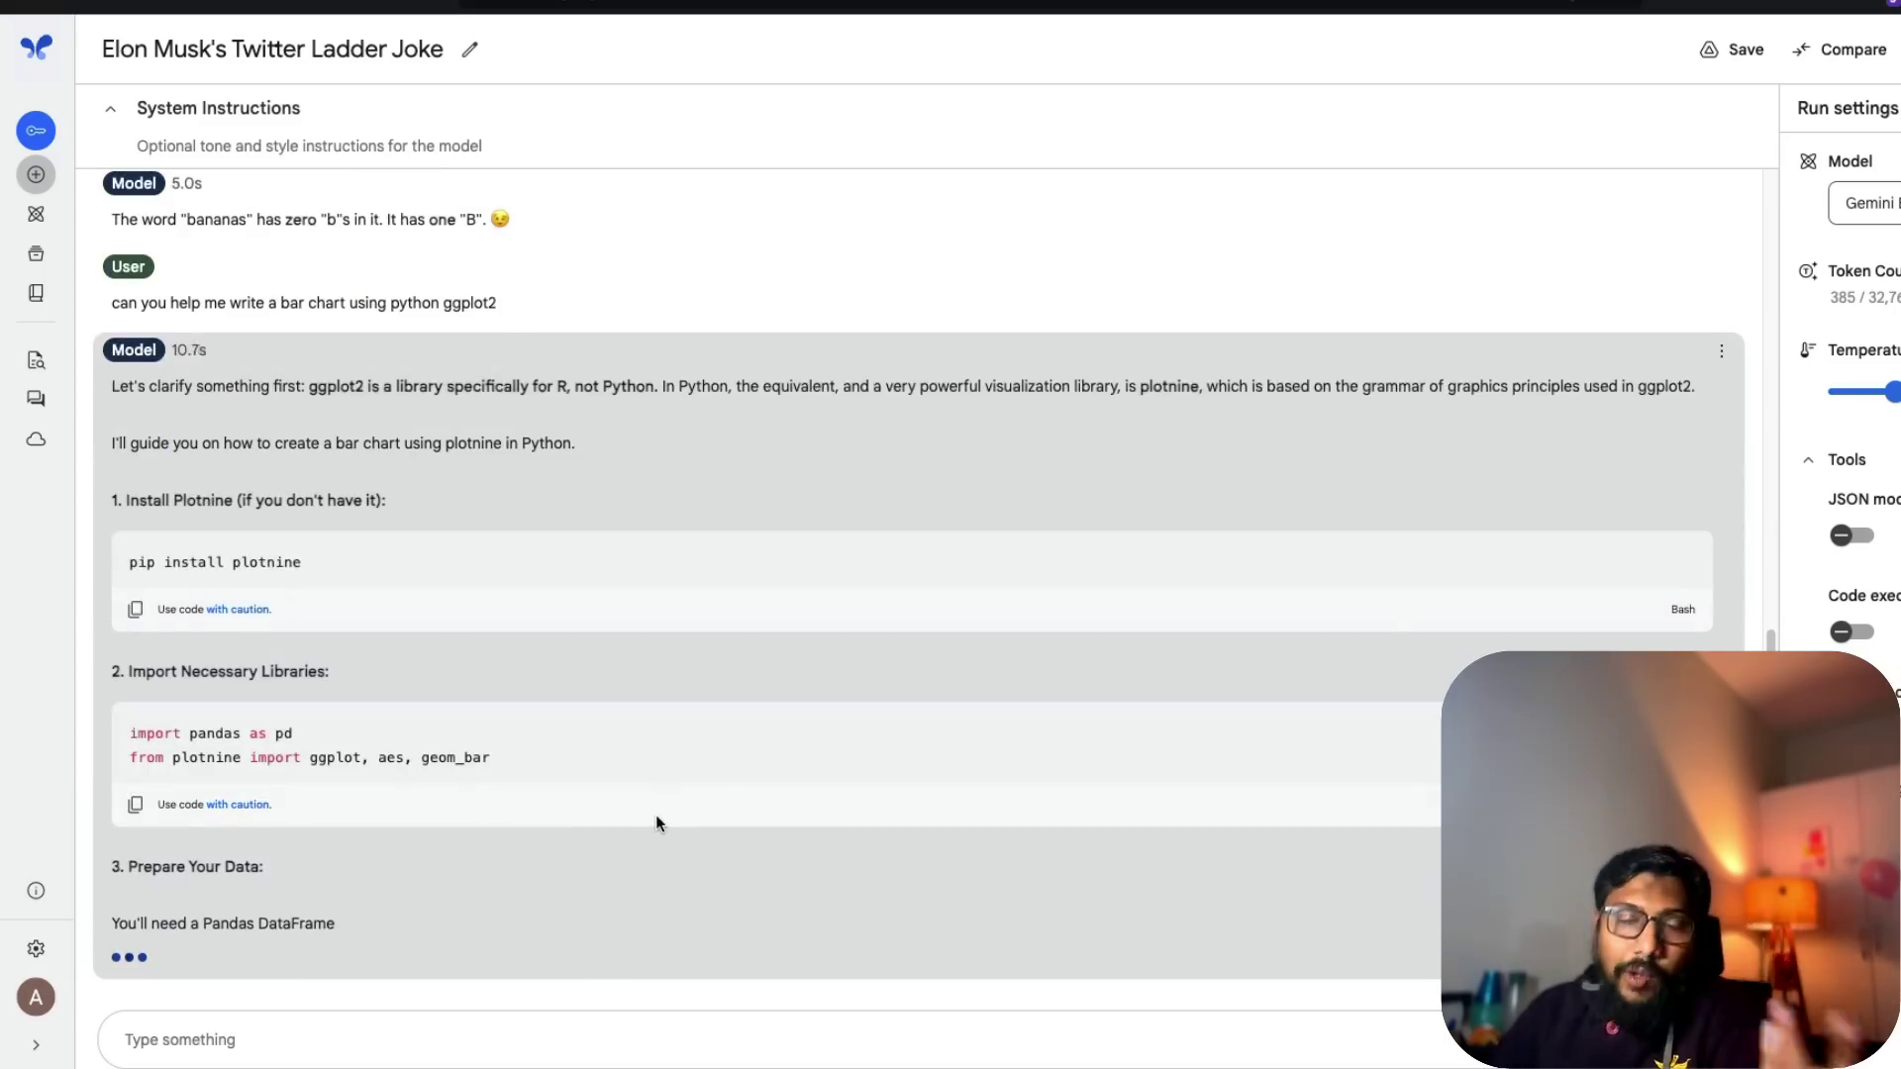
Step: Copy the ggplot2 bar chart request into the Road Joke chat and send it
scroll(657, 820, up, 3)
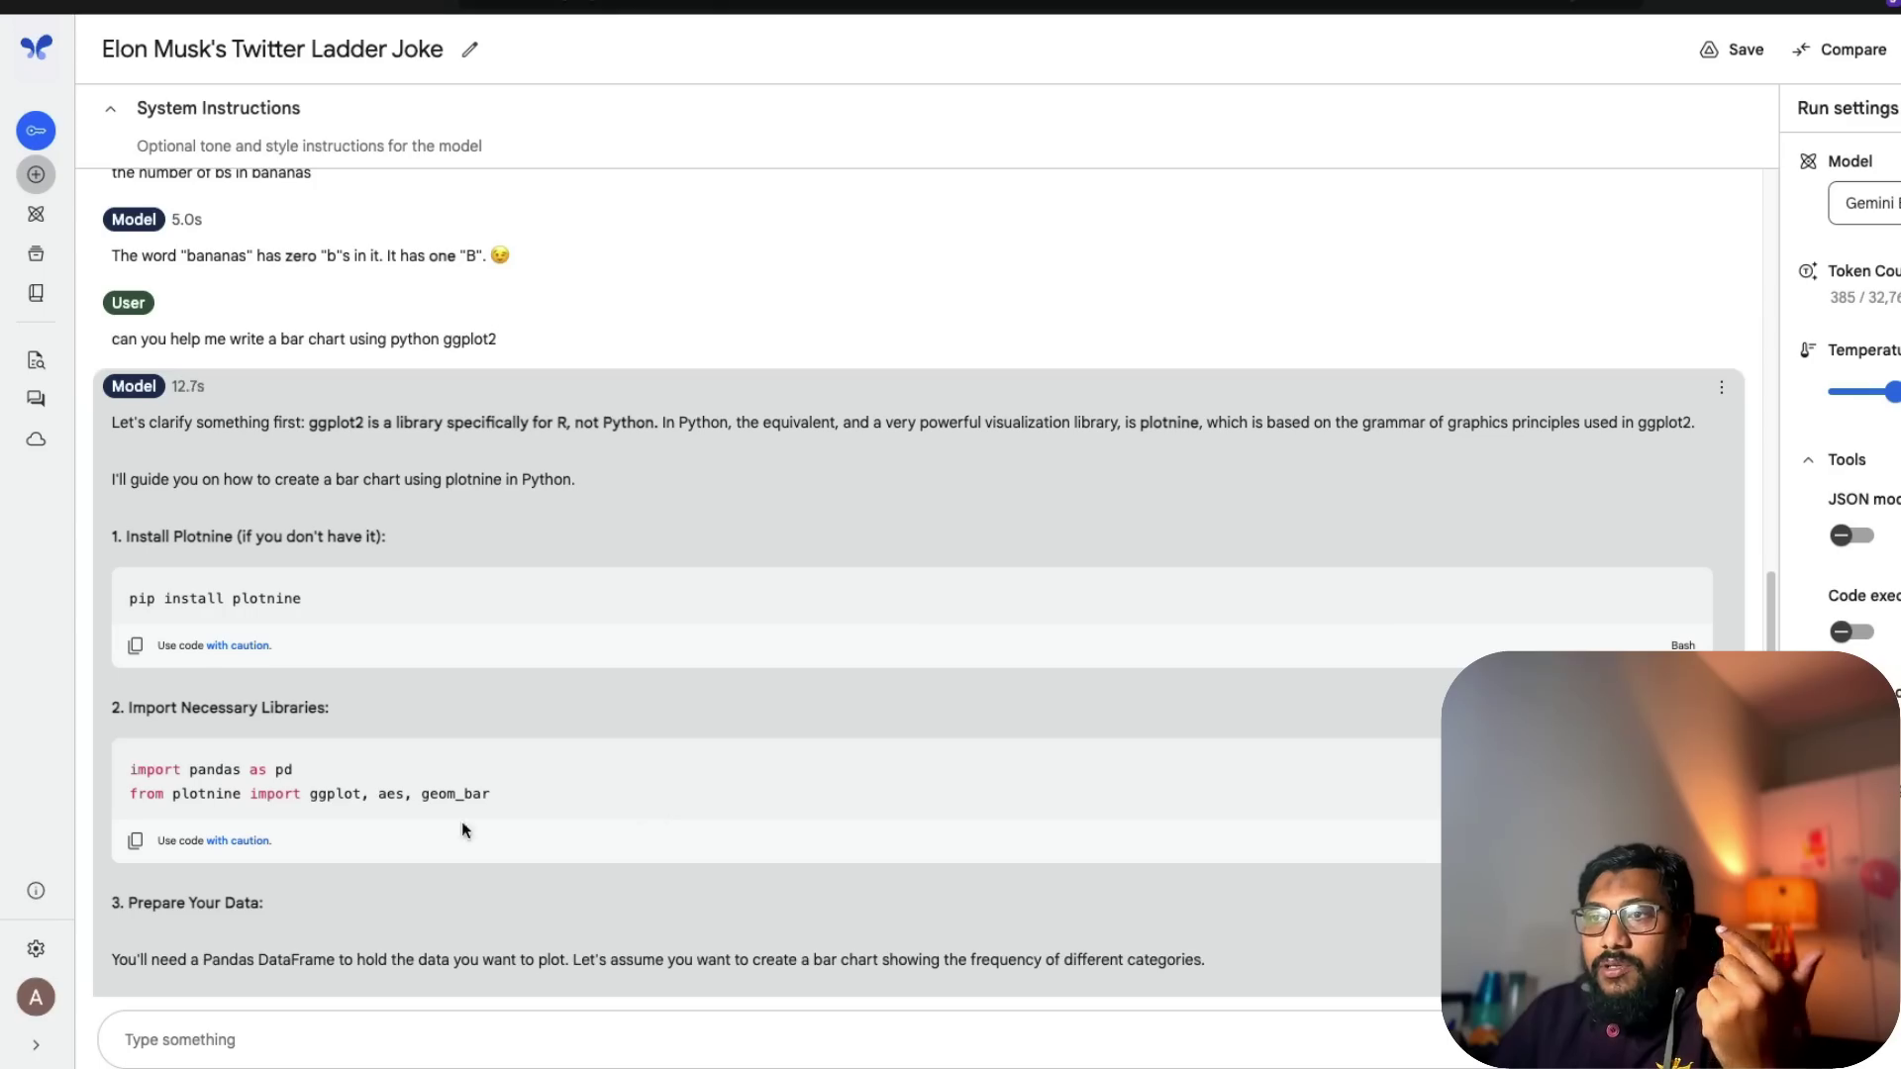
scroll(396, 653, up, 2)
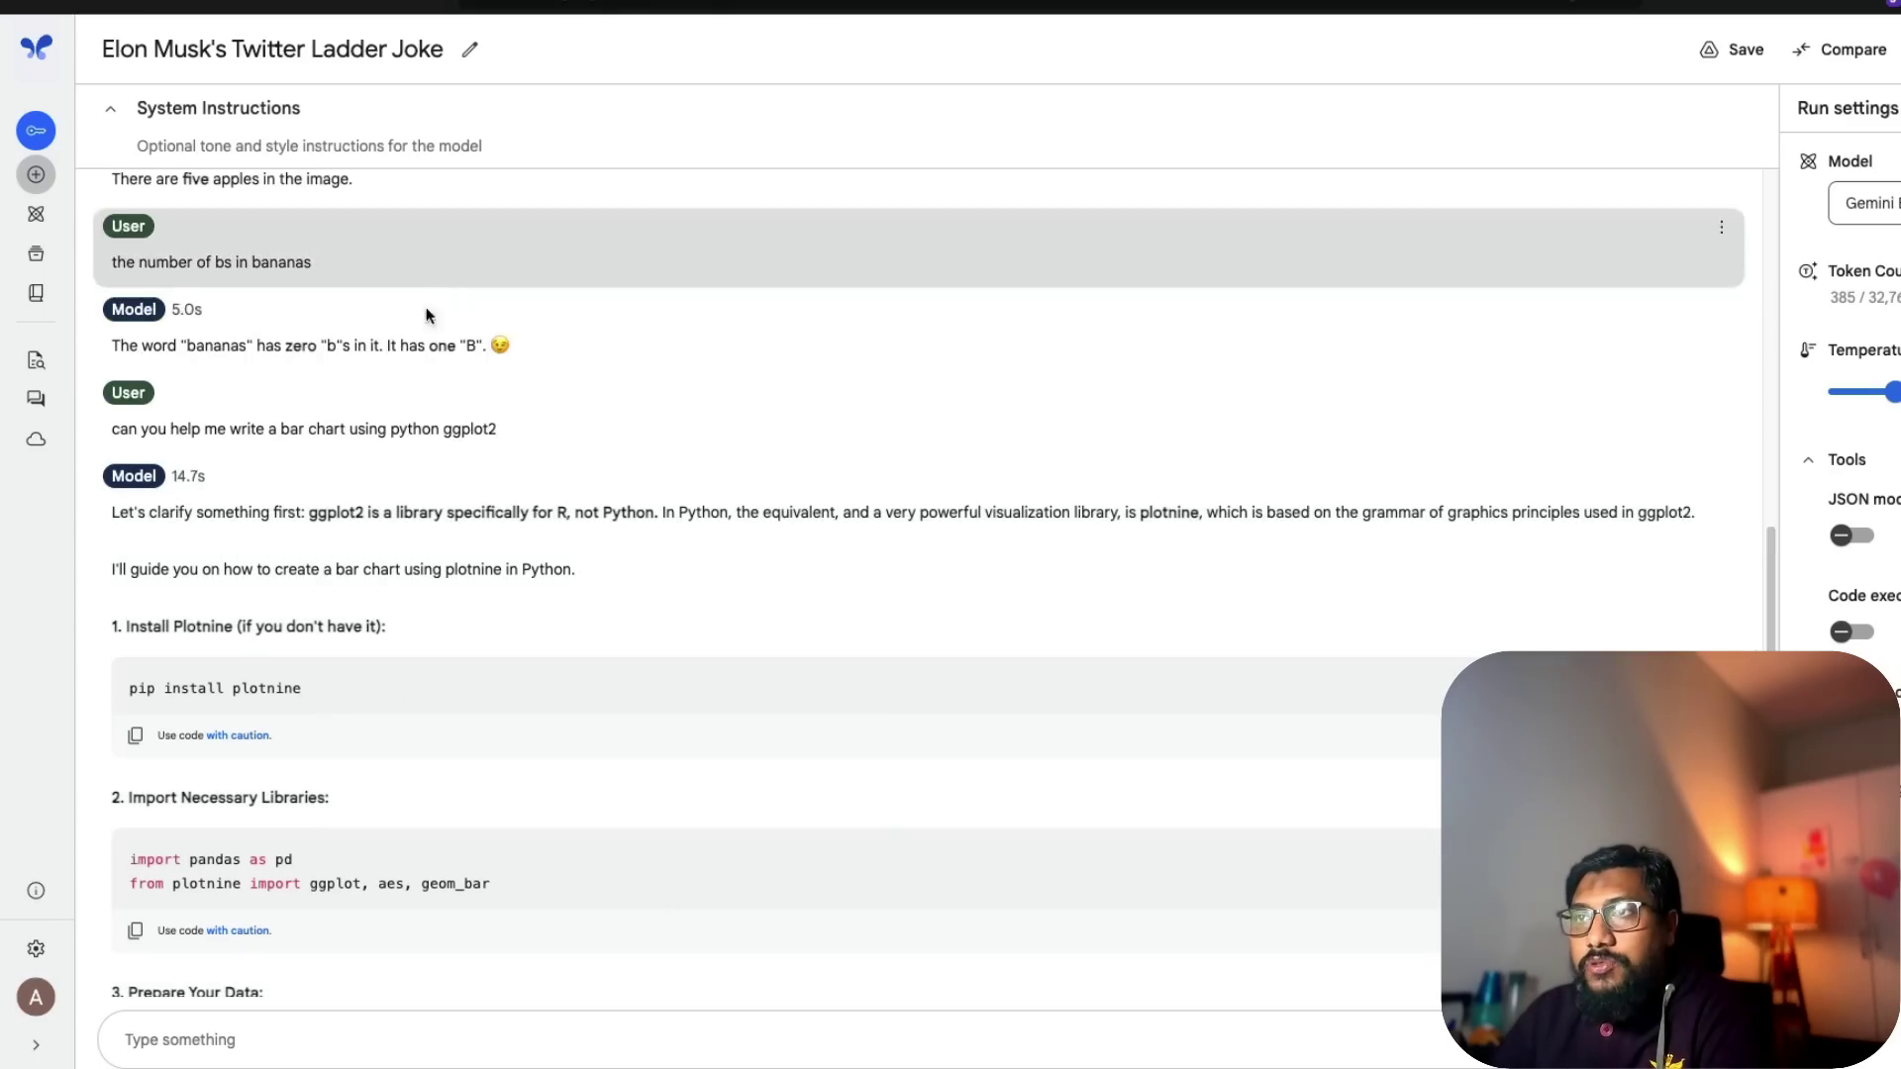
triple_click(407, 429)
key(ctrl+c)
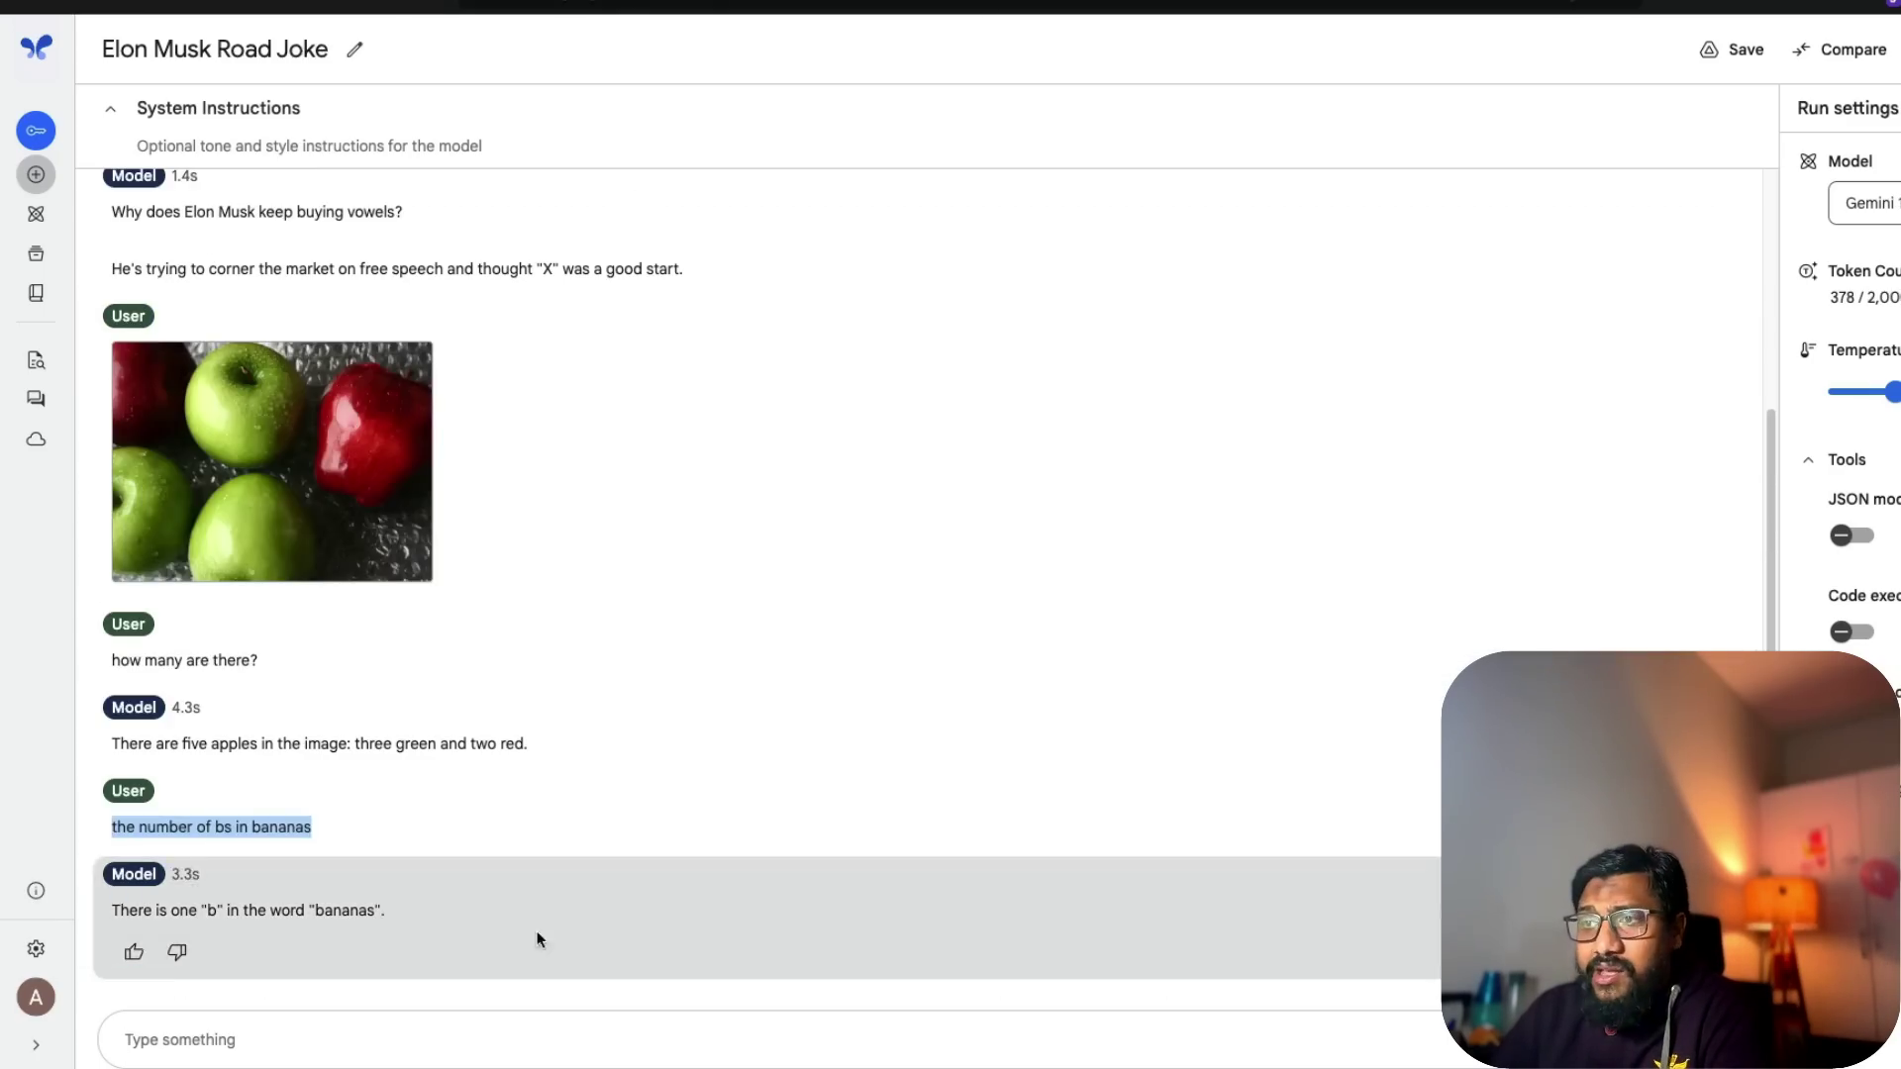
click(403, 1051)
key(ctrl+v)
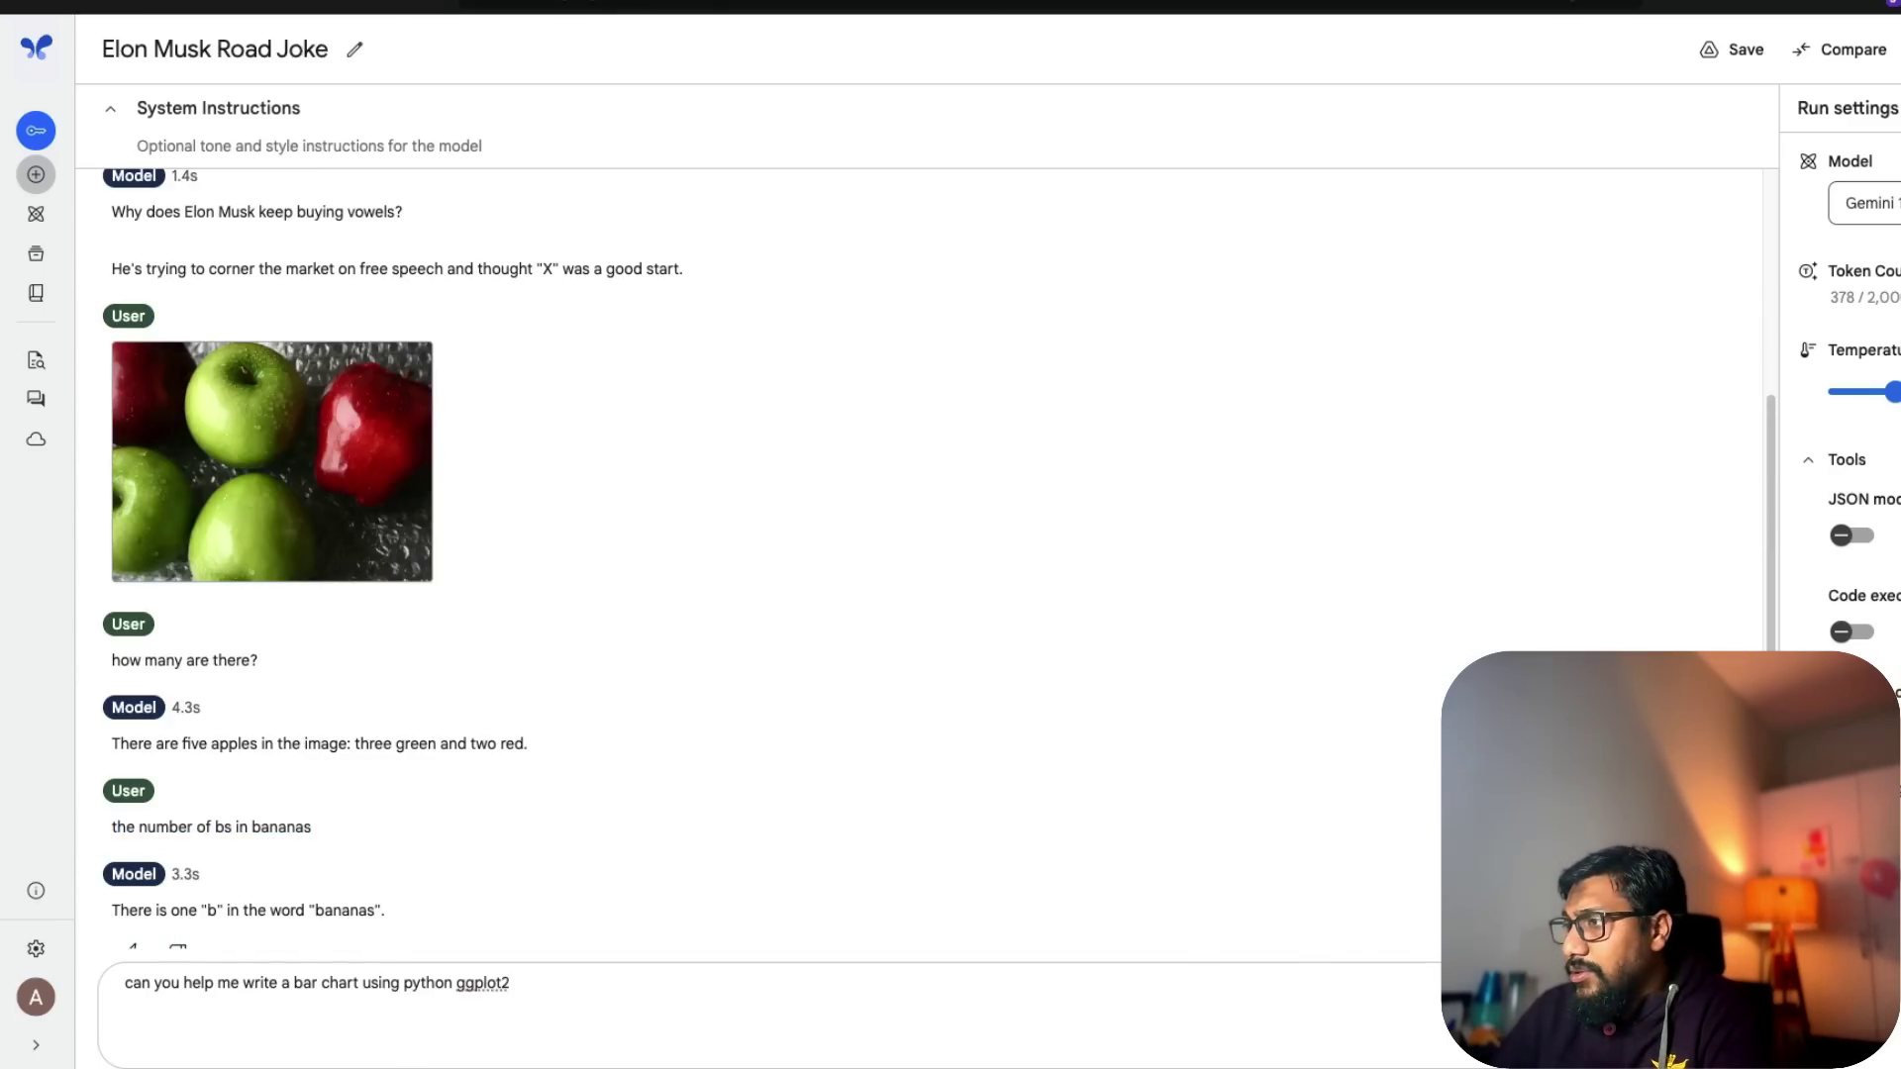
key(ctrl+Return)
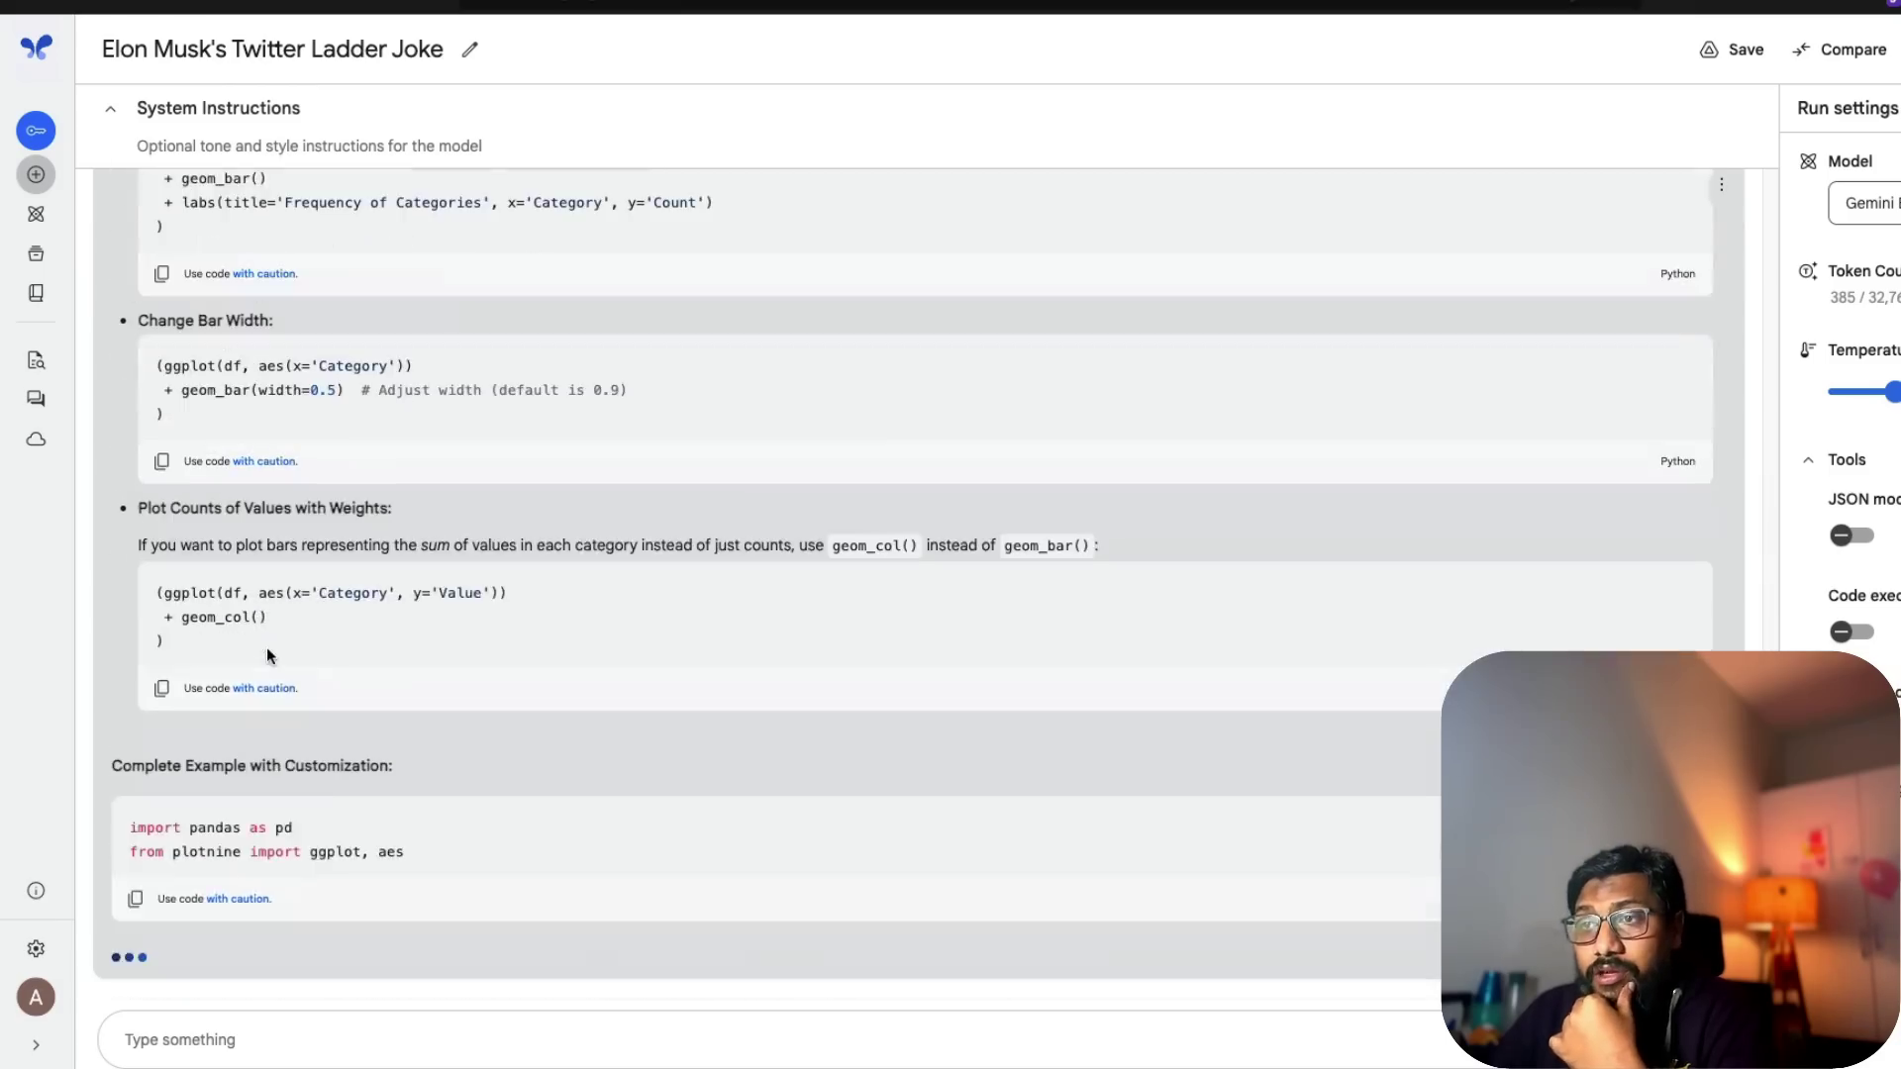
scroll(266, 645, up, 15)
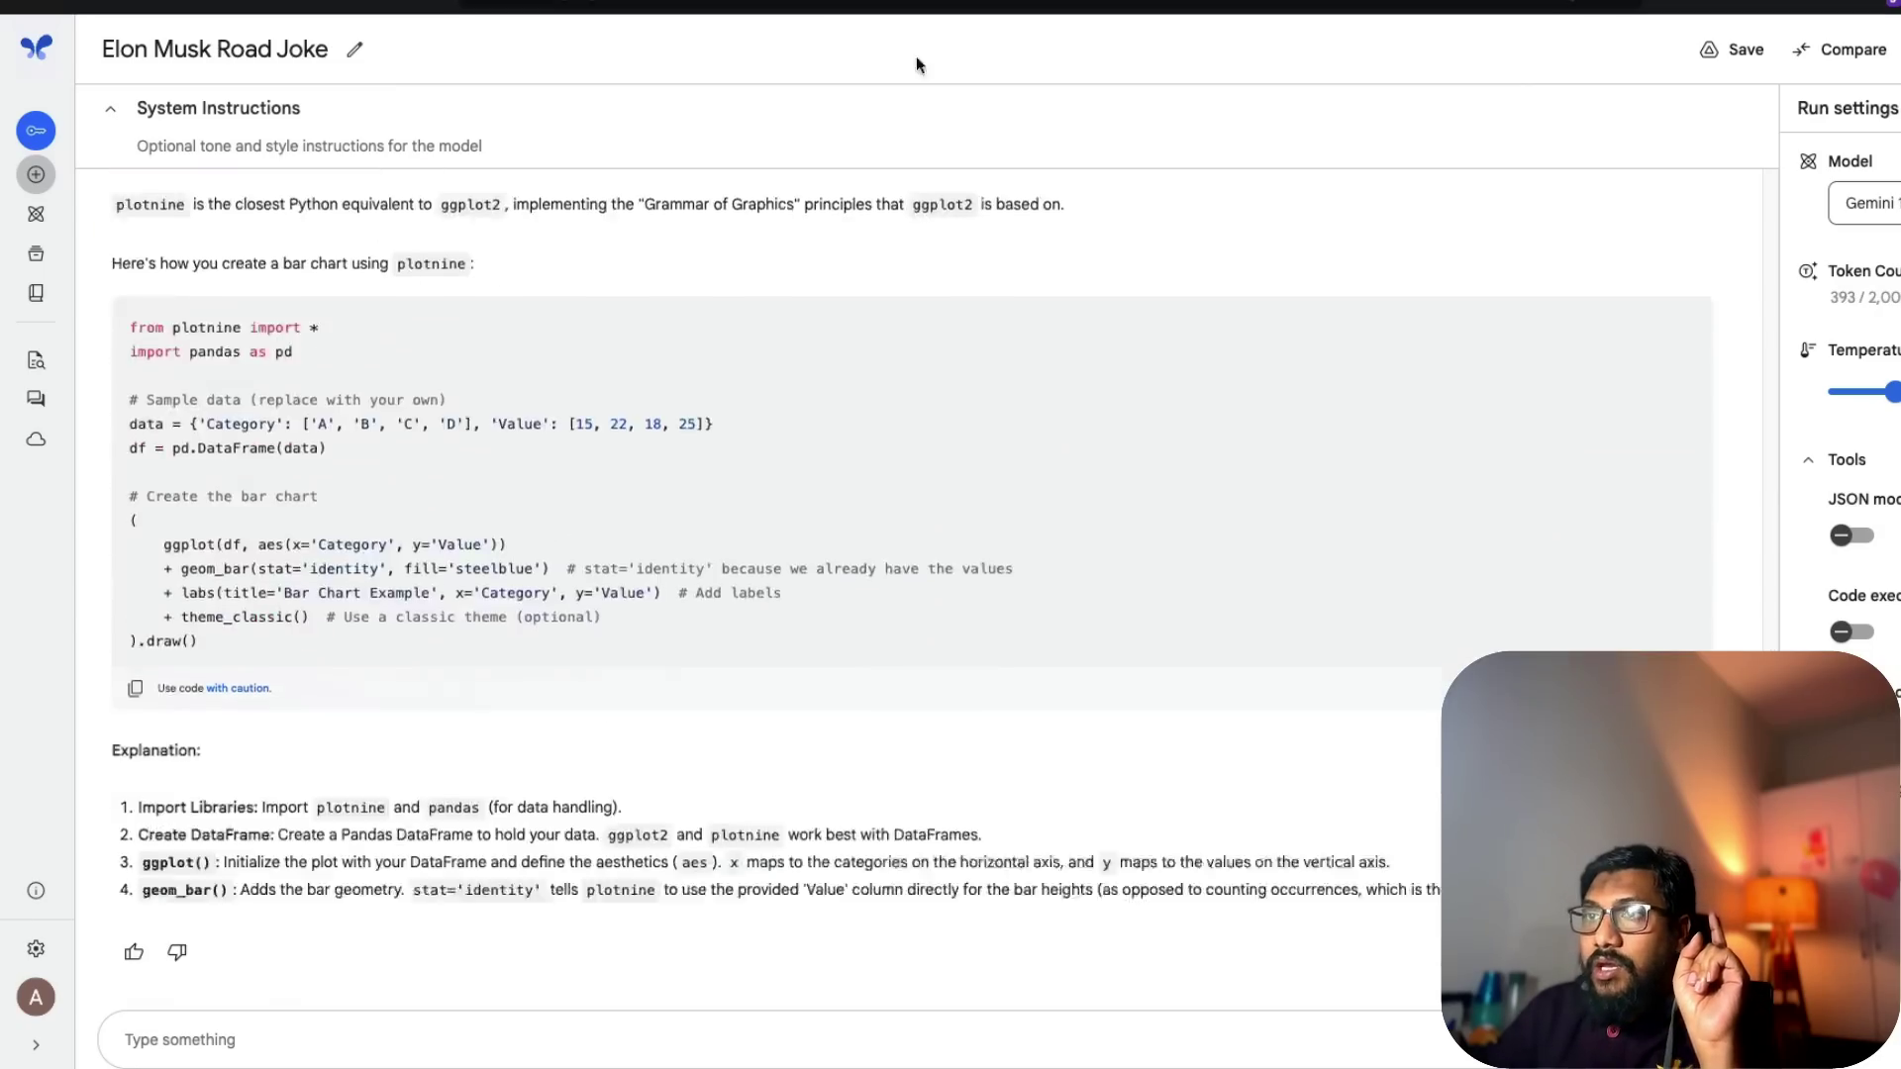
scroll(585, 522, down, 5)
scroll(584, 521, up, 10)
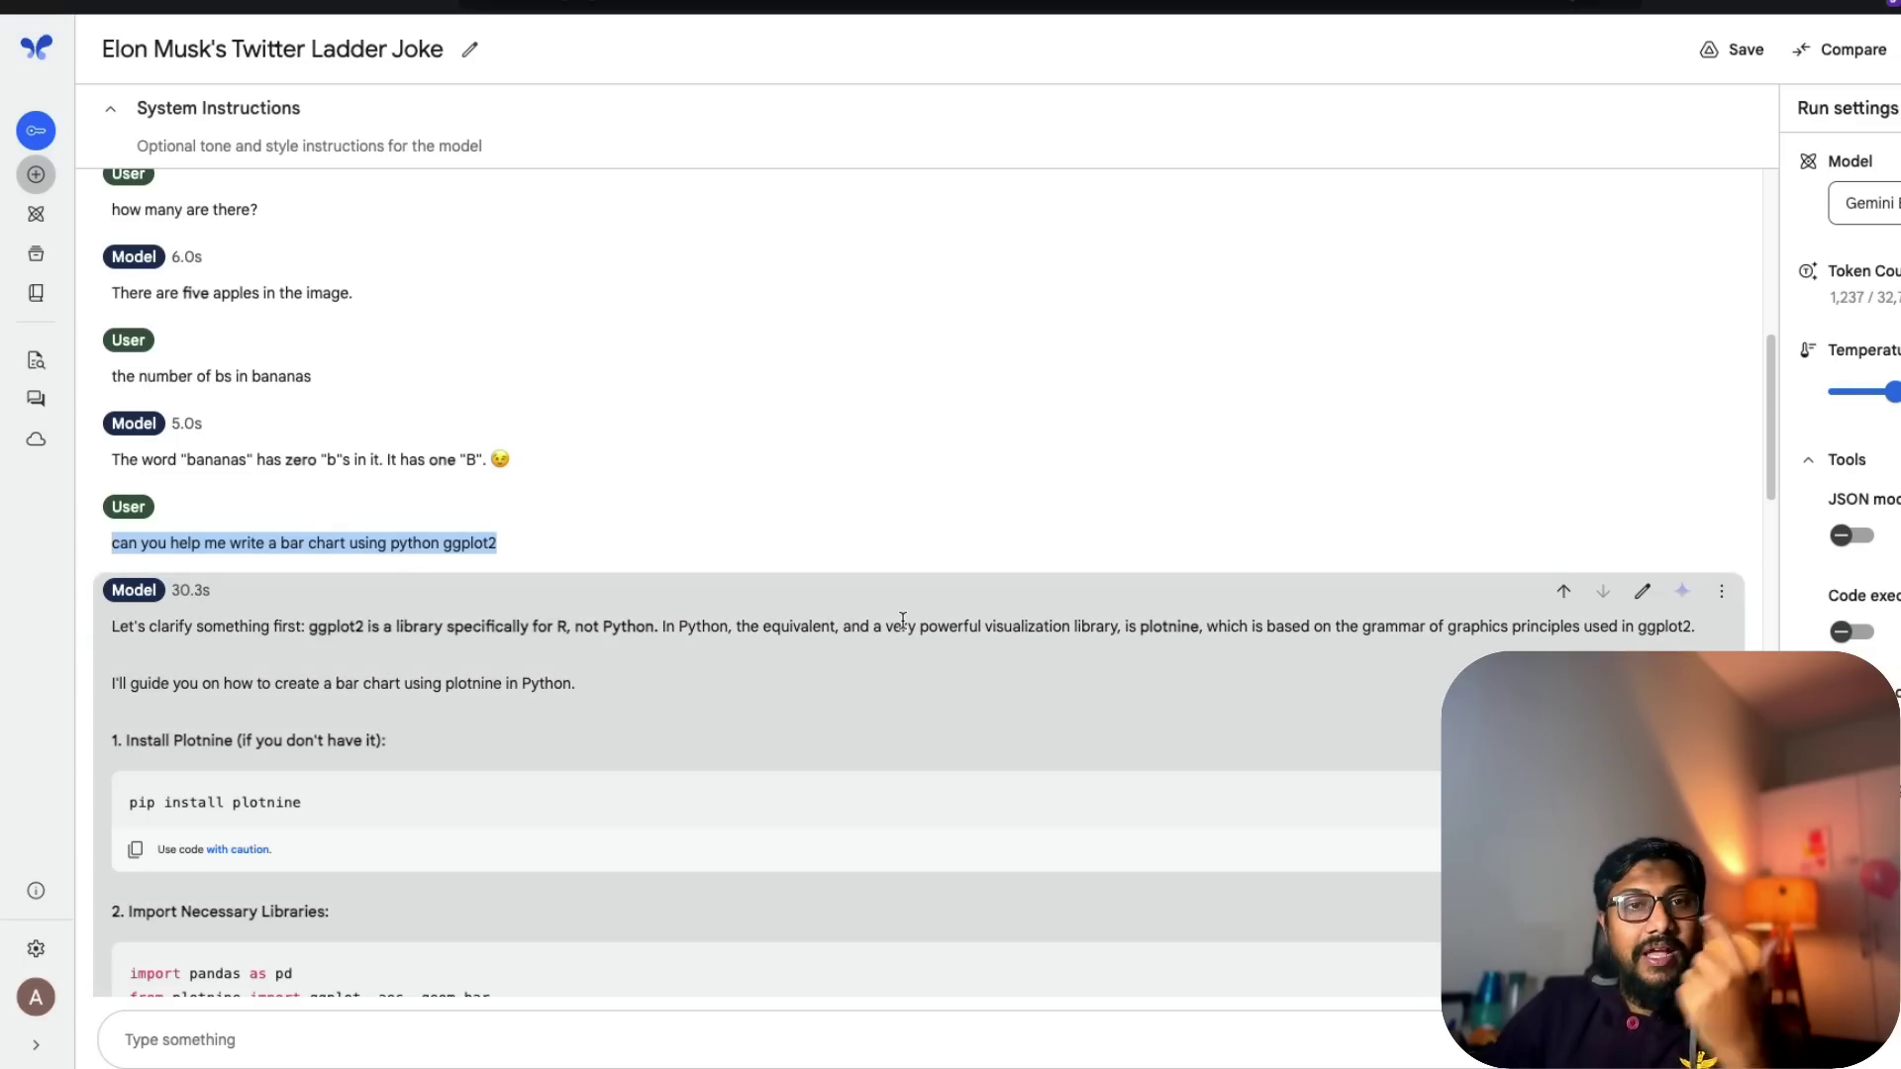
Step: Scroll through the Twitter Ladder chat's plotnine example ending in 'Frequency of Categories' salmon bars
scroll(901, 618, down, 15)
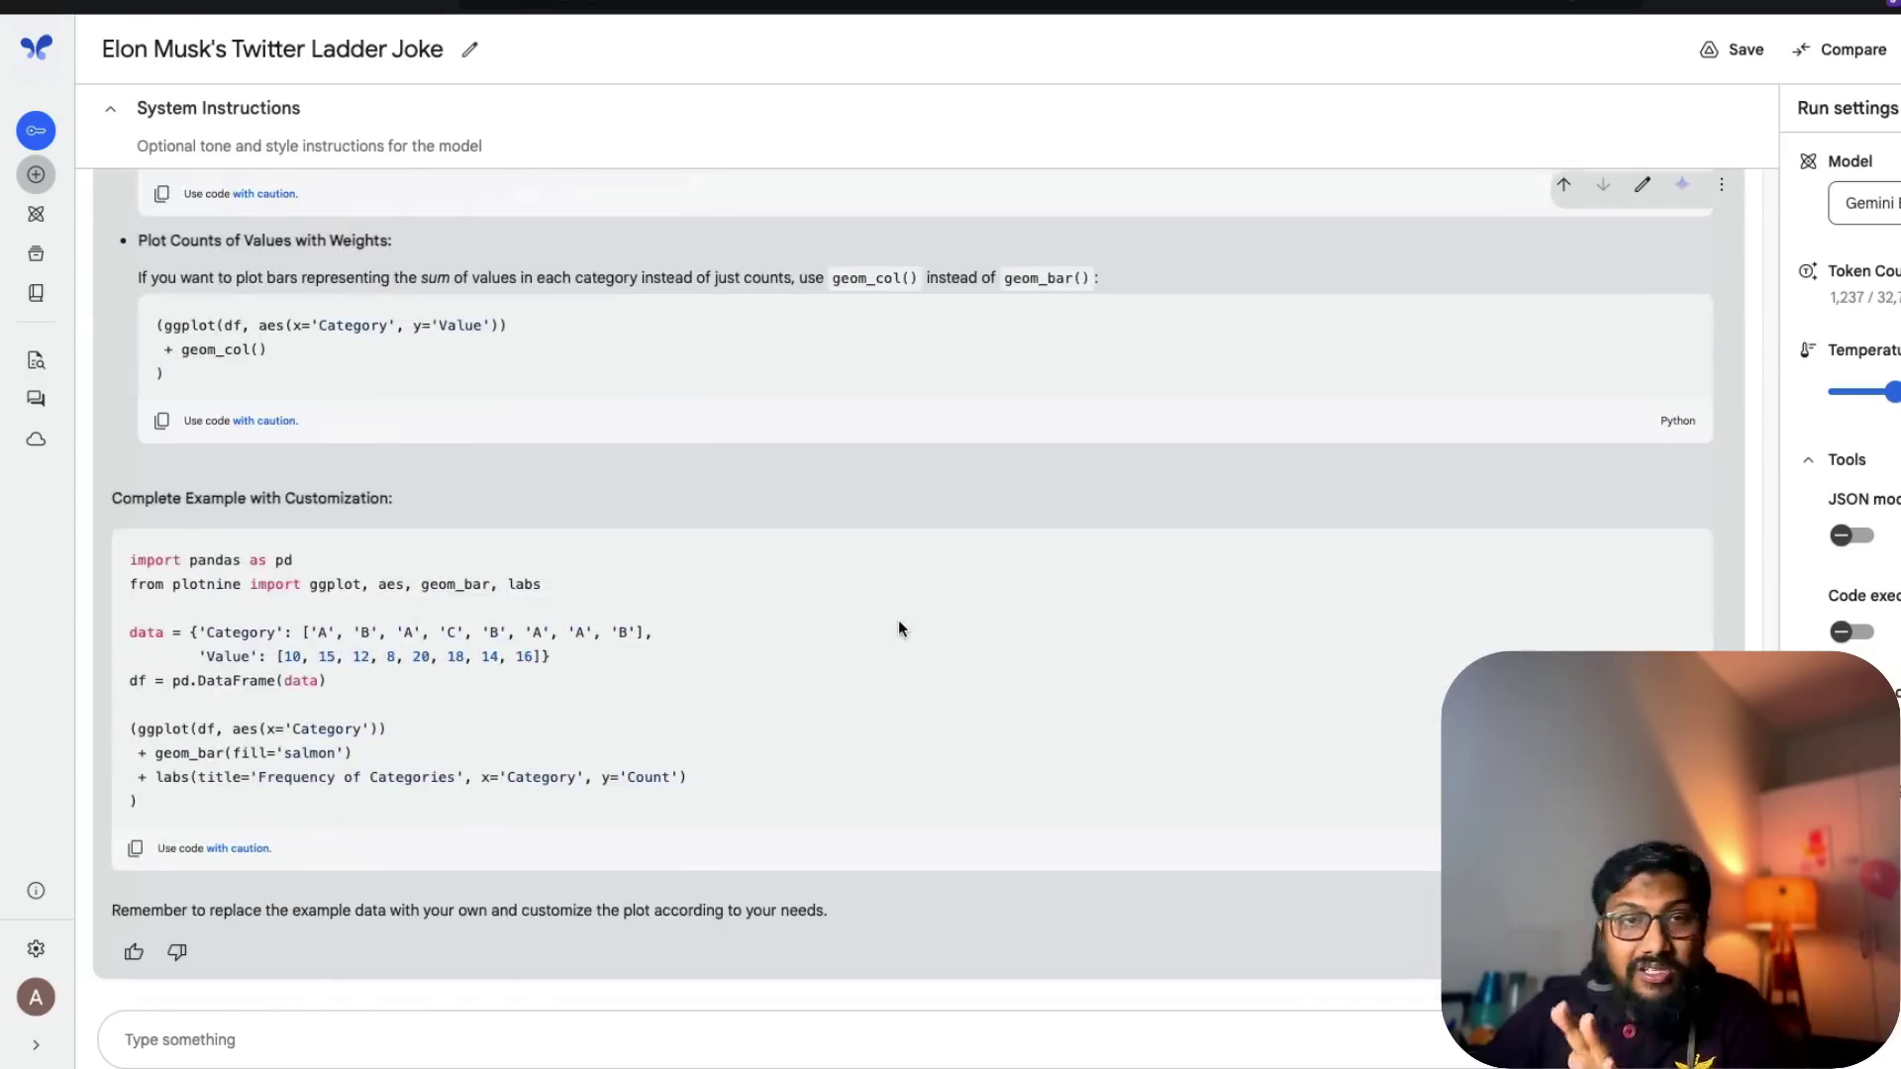
scroll(899, 628, up, 20)
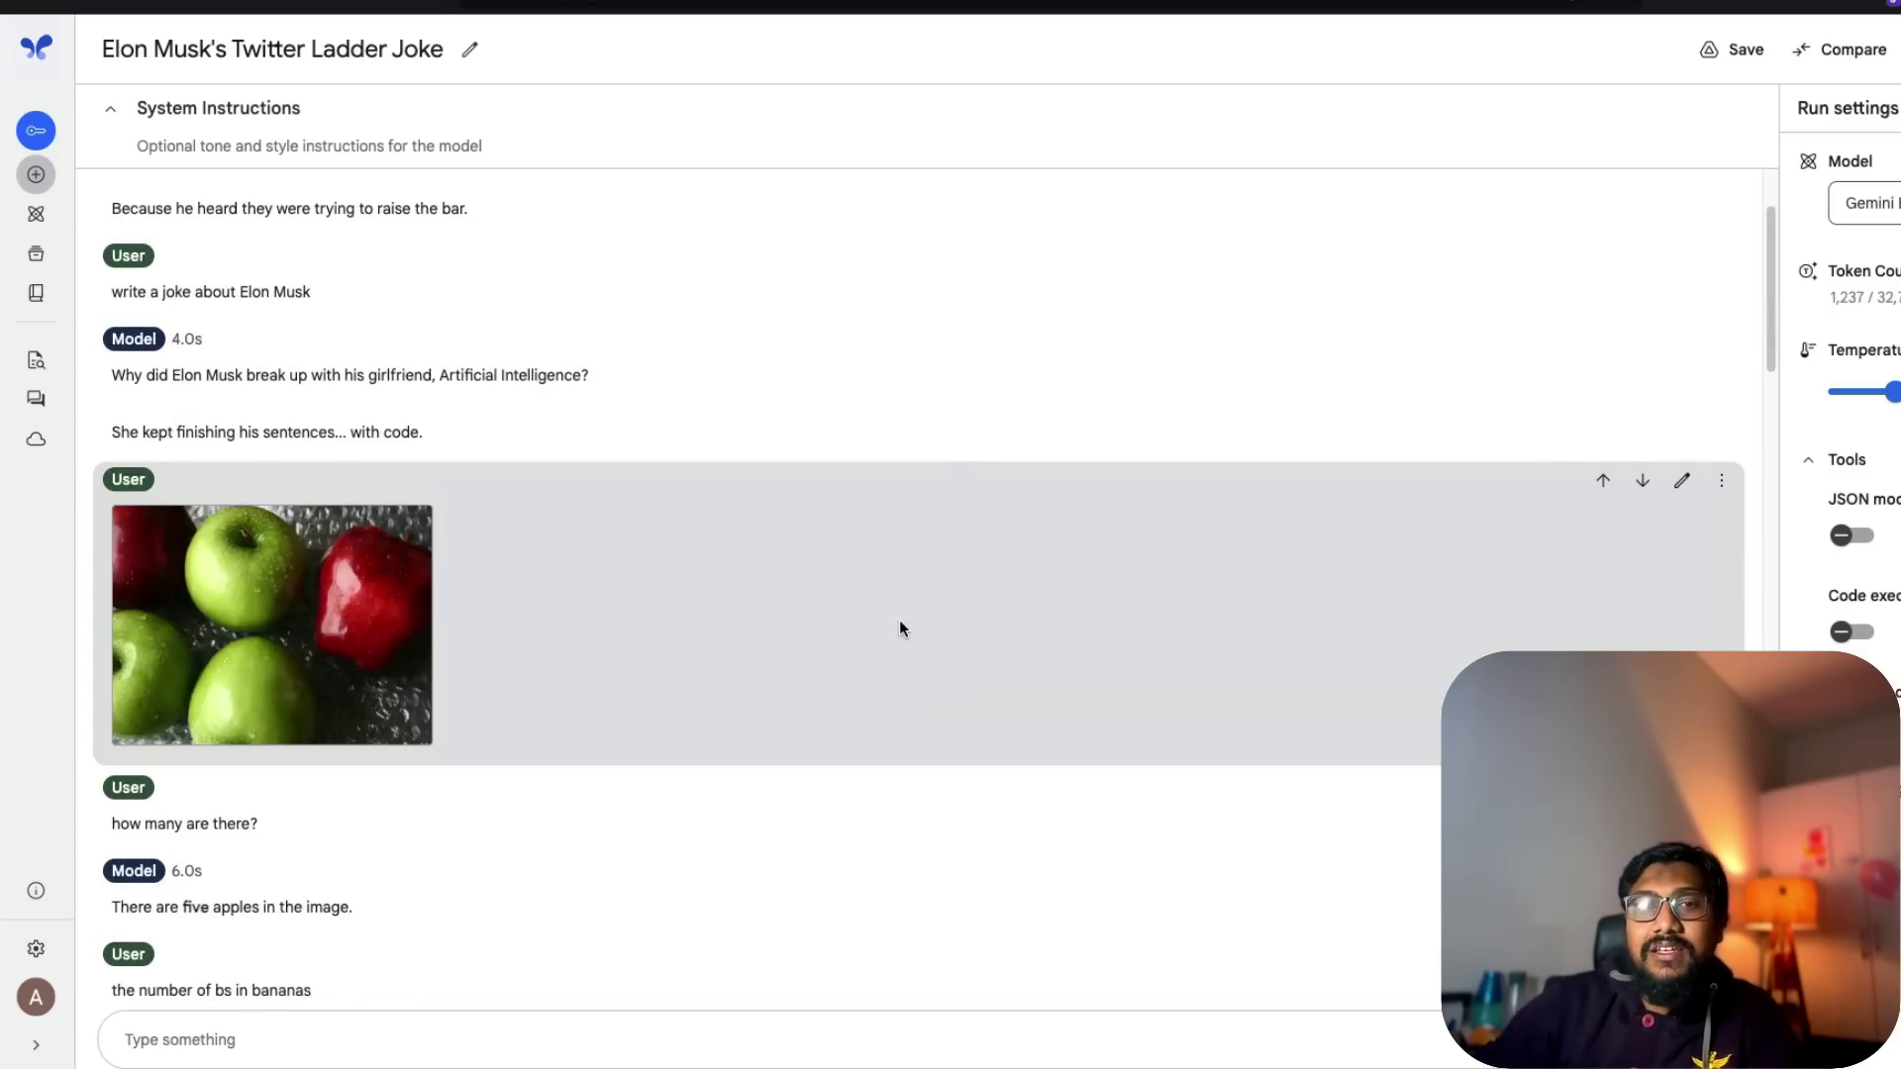